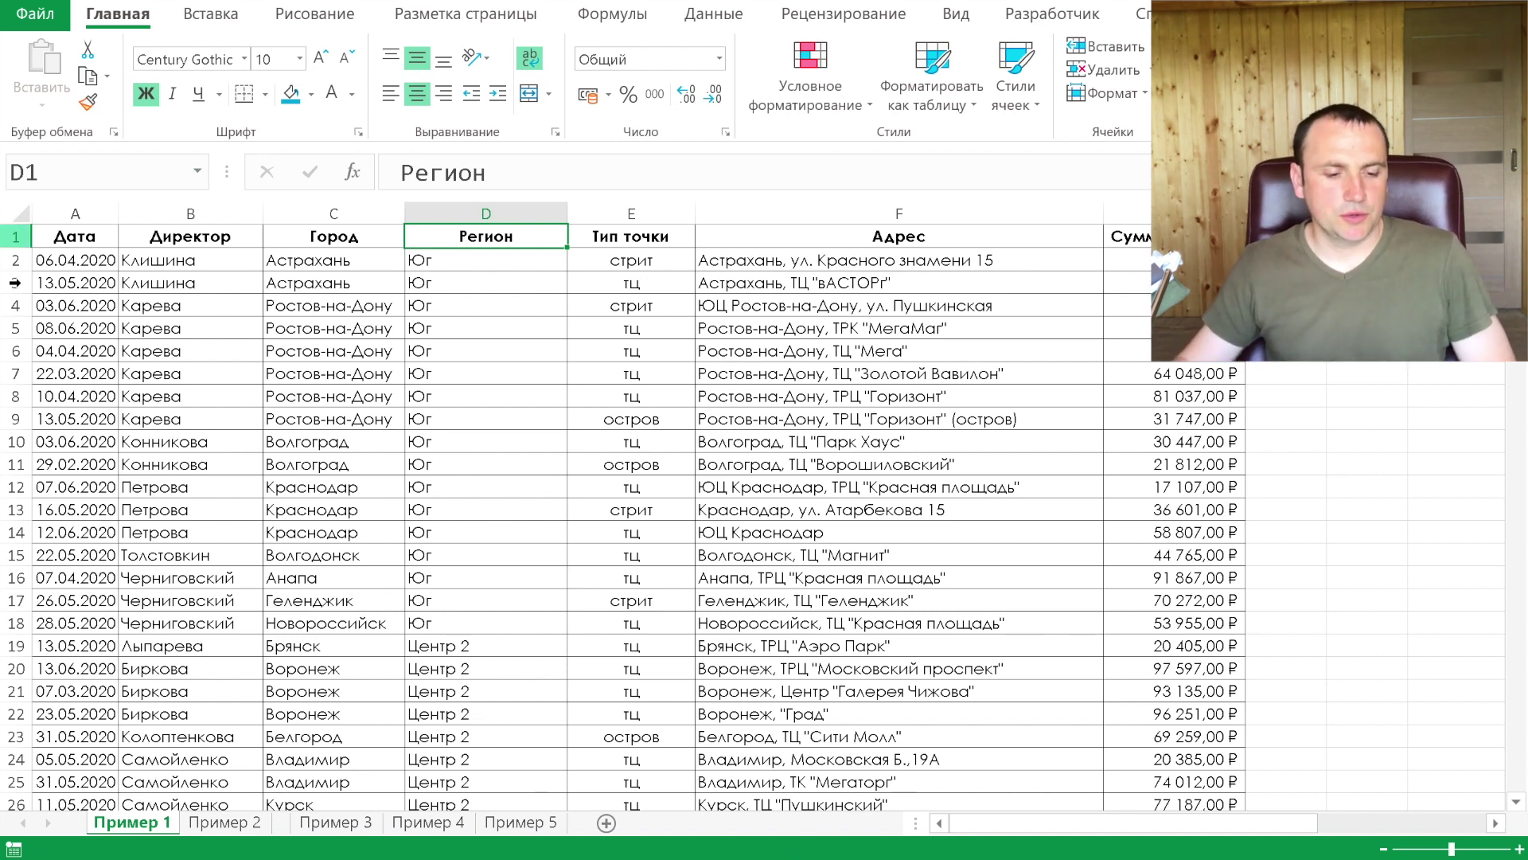
# Go over the column headers Дата, Директор, Город, Регион, Тип точки and Адрес
pyautogui.click(77, 234)
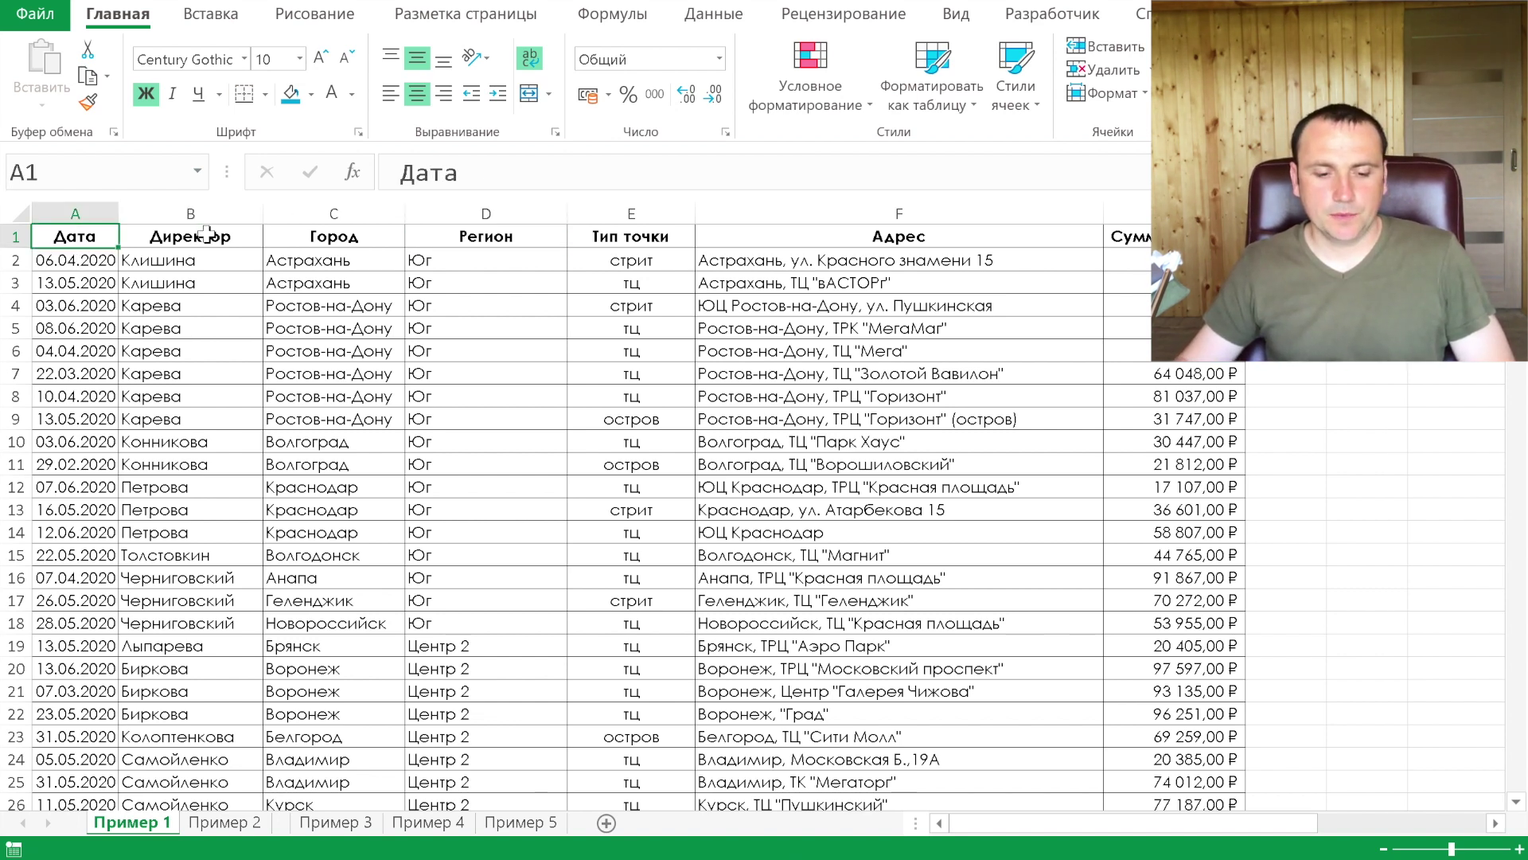
pyautogui.click(207, 234)
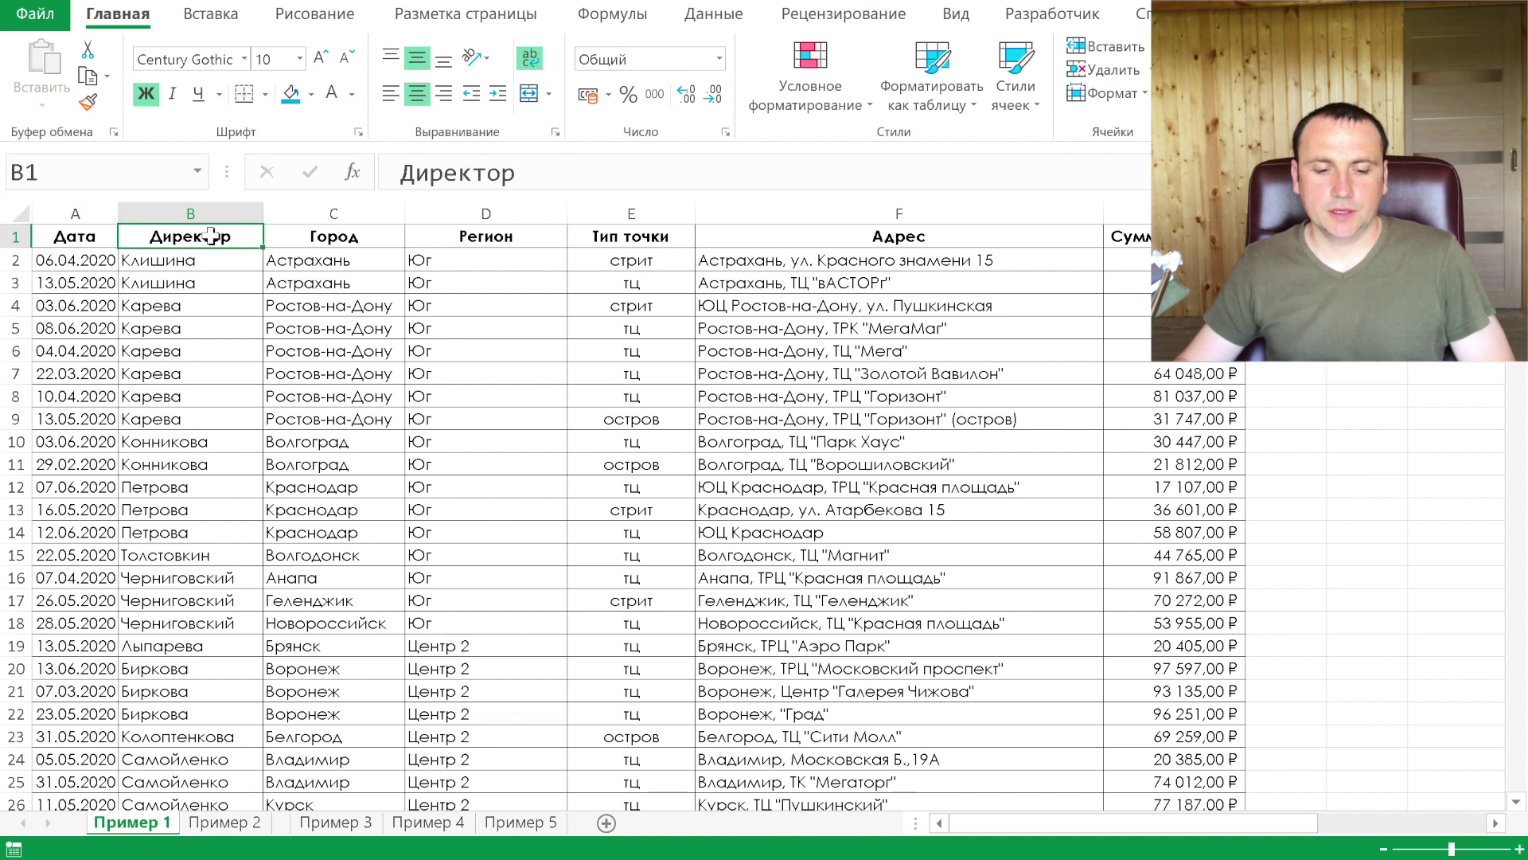
pyautogui.click(346, 239)
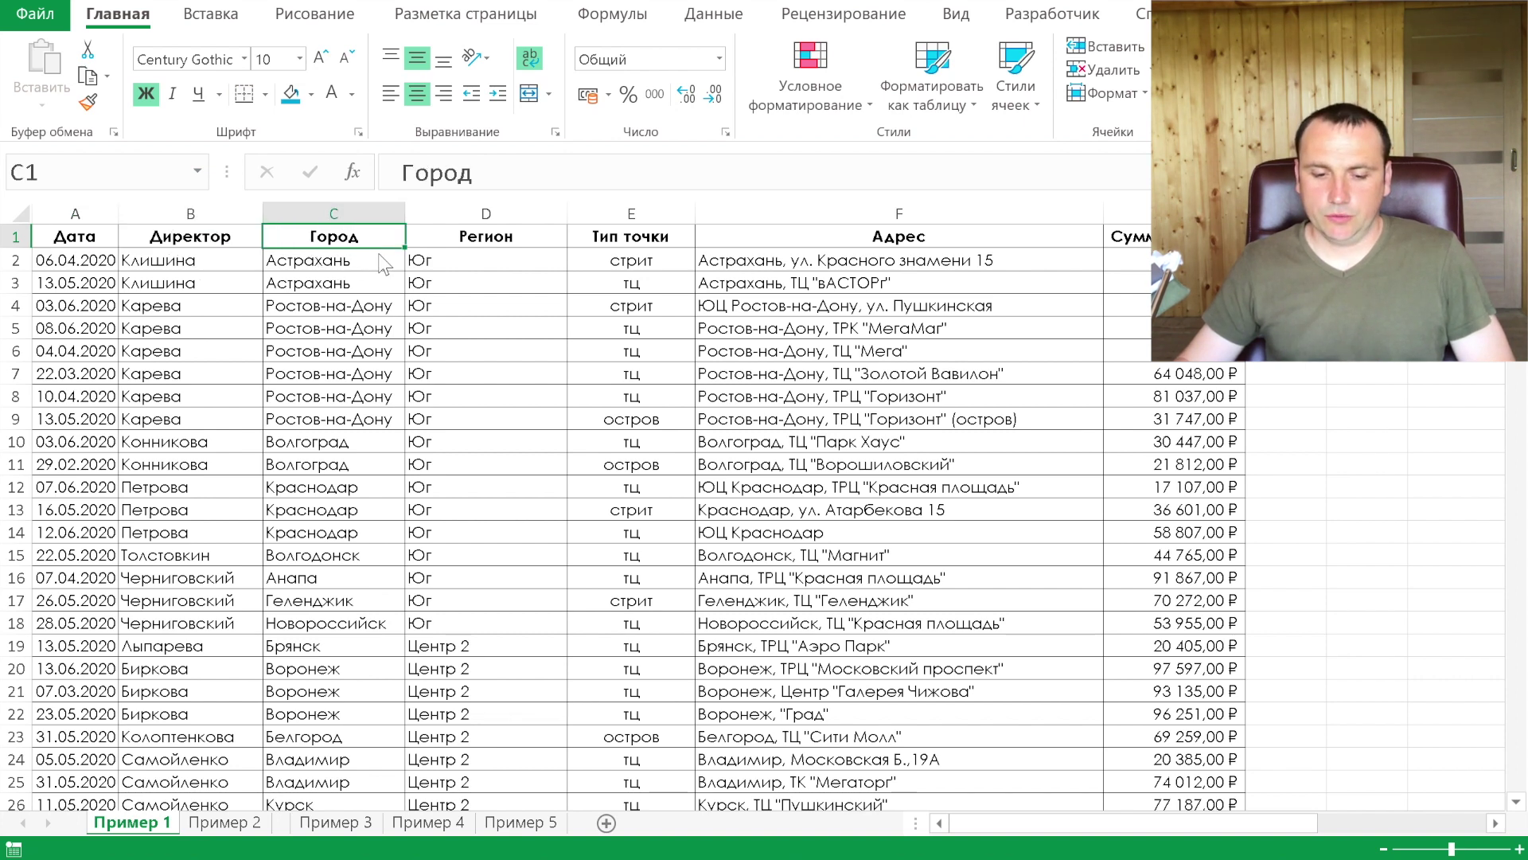
pyautogui.click(510, 246)
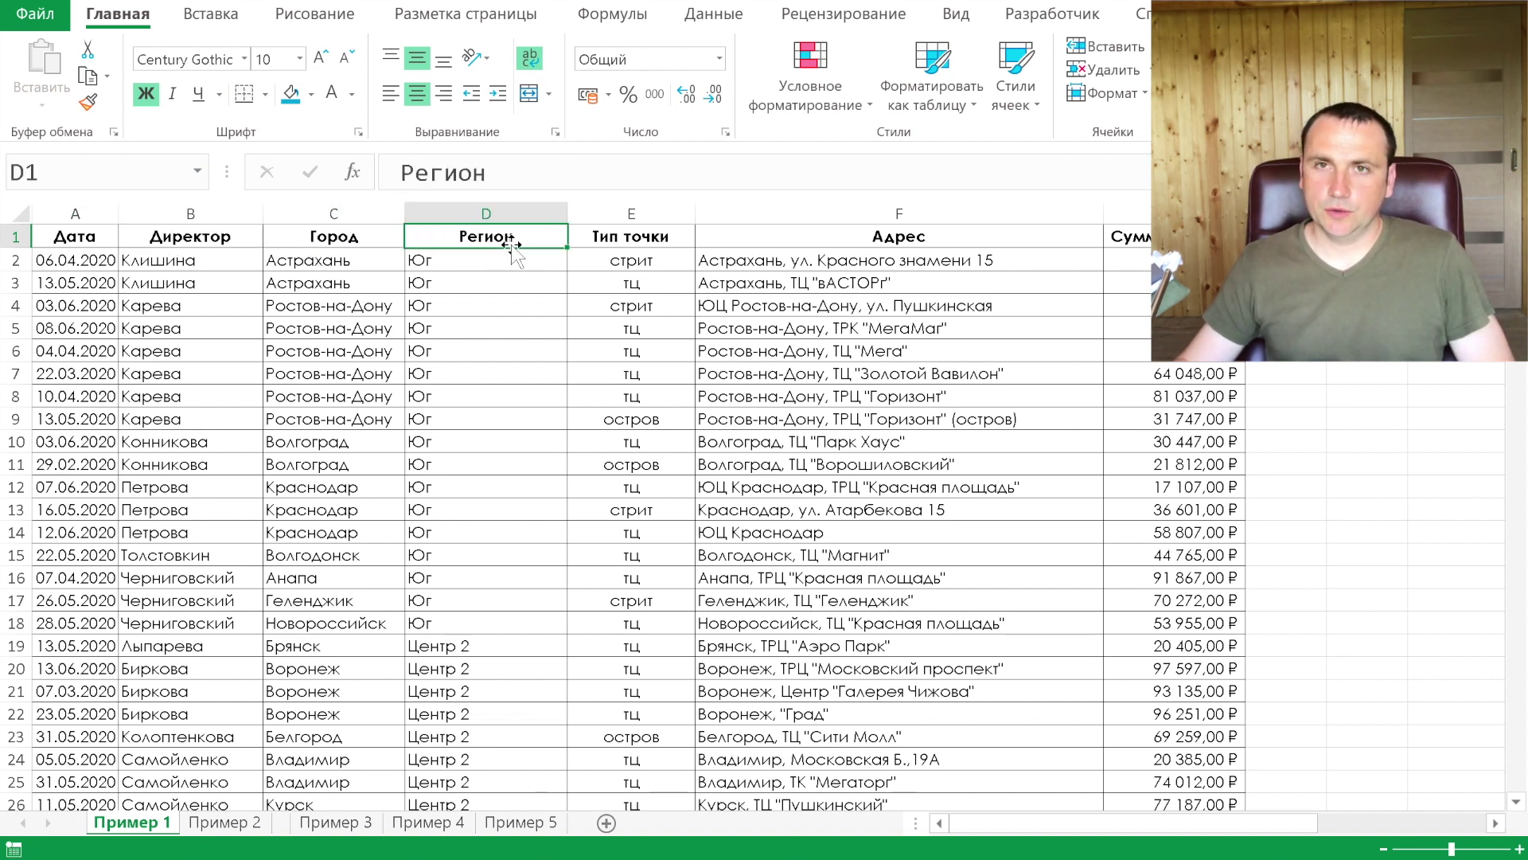
pyautogui.click(665, 239)
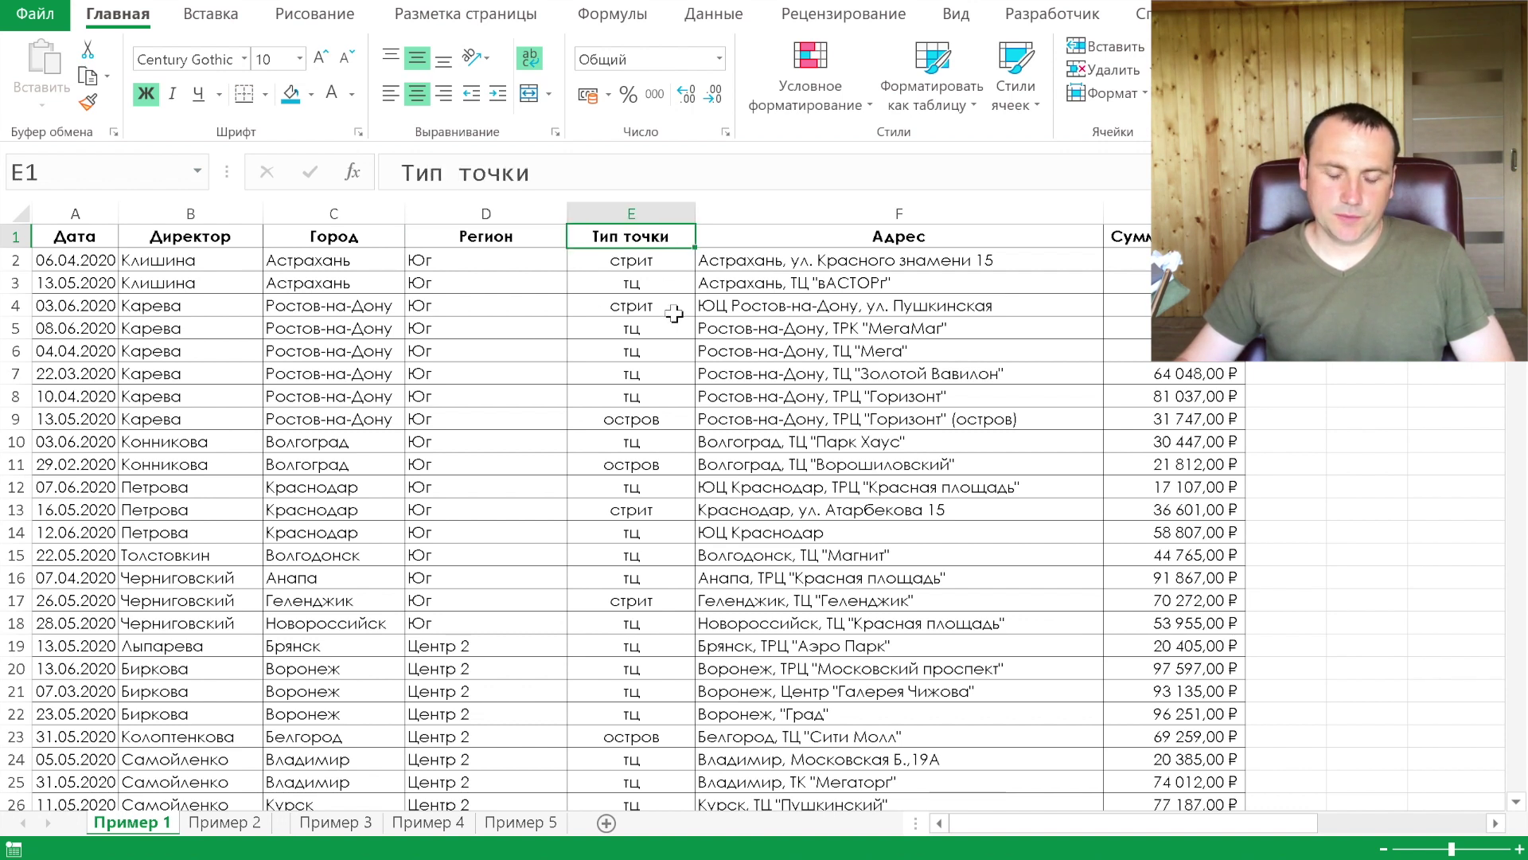
pyautogui.click(828, 246)
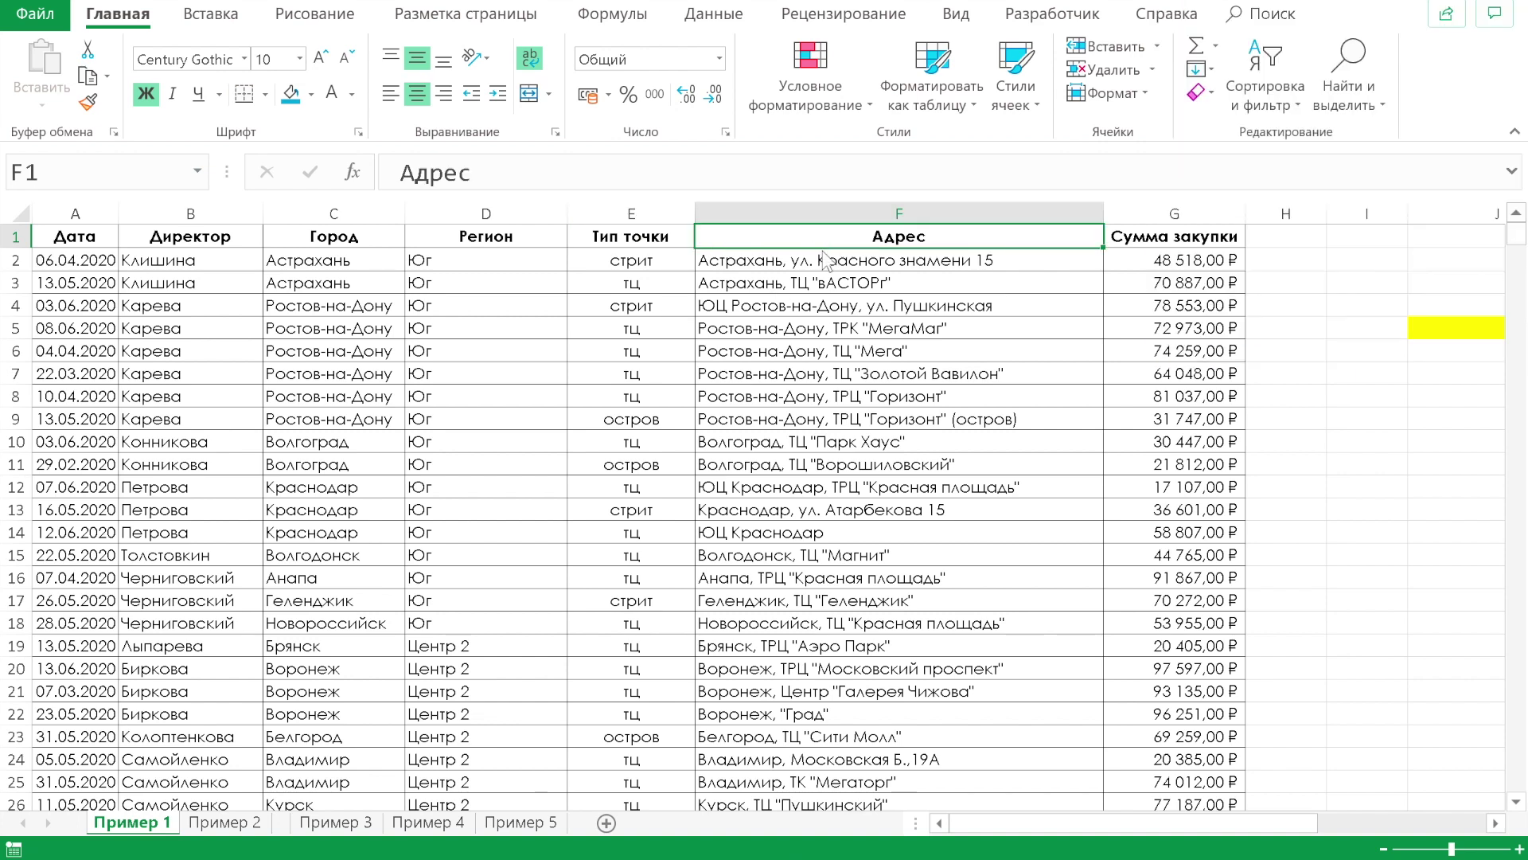
# Point out sample addresses, the G2 purchase amount, the task text and Ростов-на-Дону in C6
pyautogui.click(951, 328)
pyautogui.click(916, 396)
pyautogui.click(1210, 260)
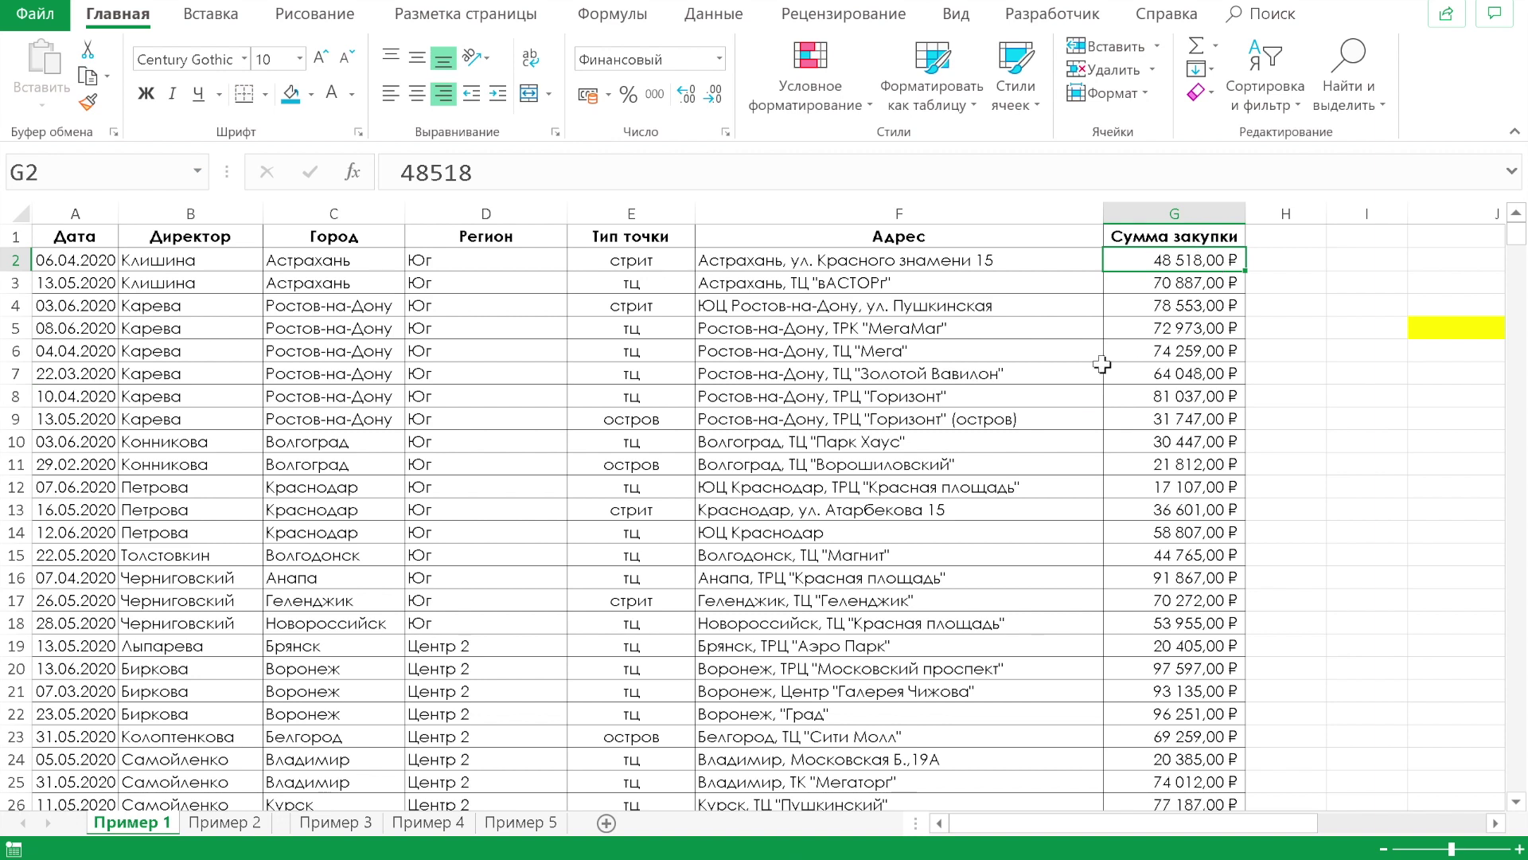
pyautogui.moveTo(1043, 823); pyautogui.dragTo(1256, 835)
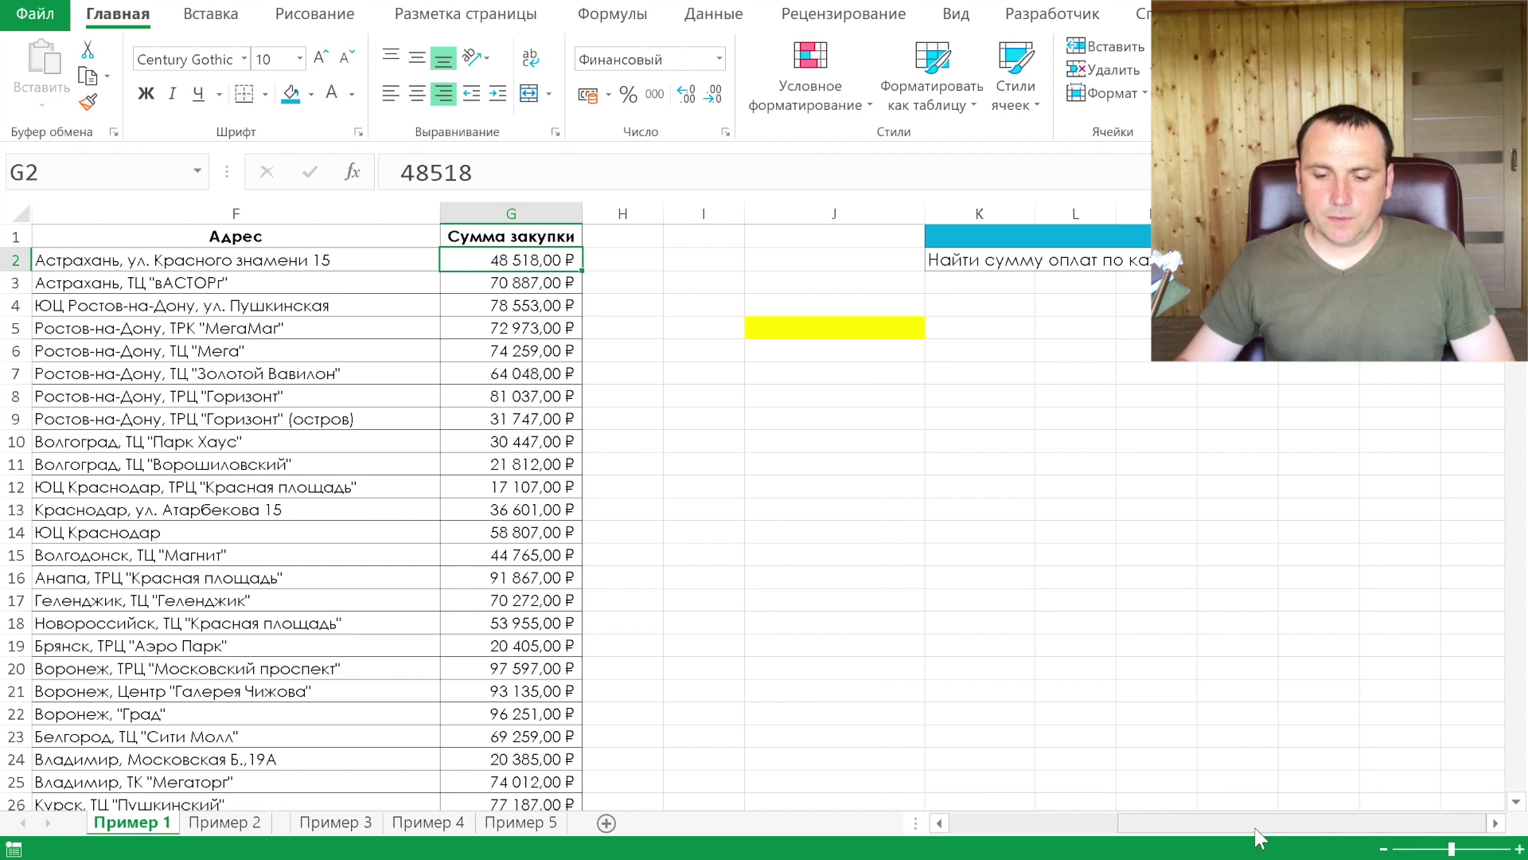
pyautogui.moveTo(1162, 823); pyautogui.dragTo(968, 825)
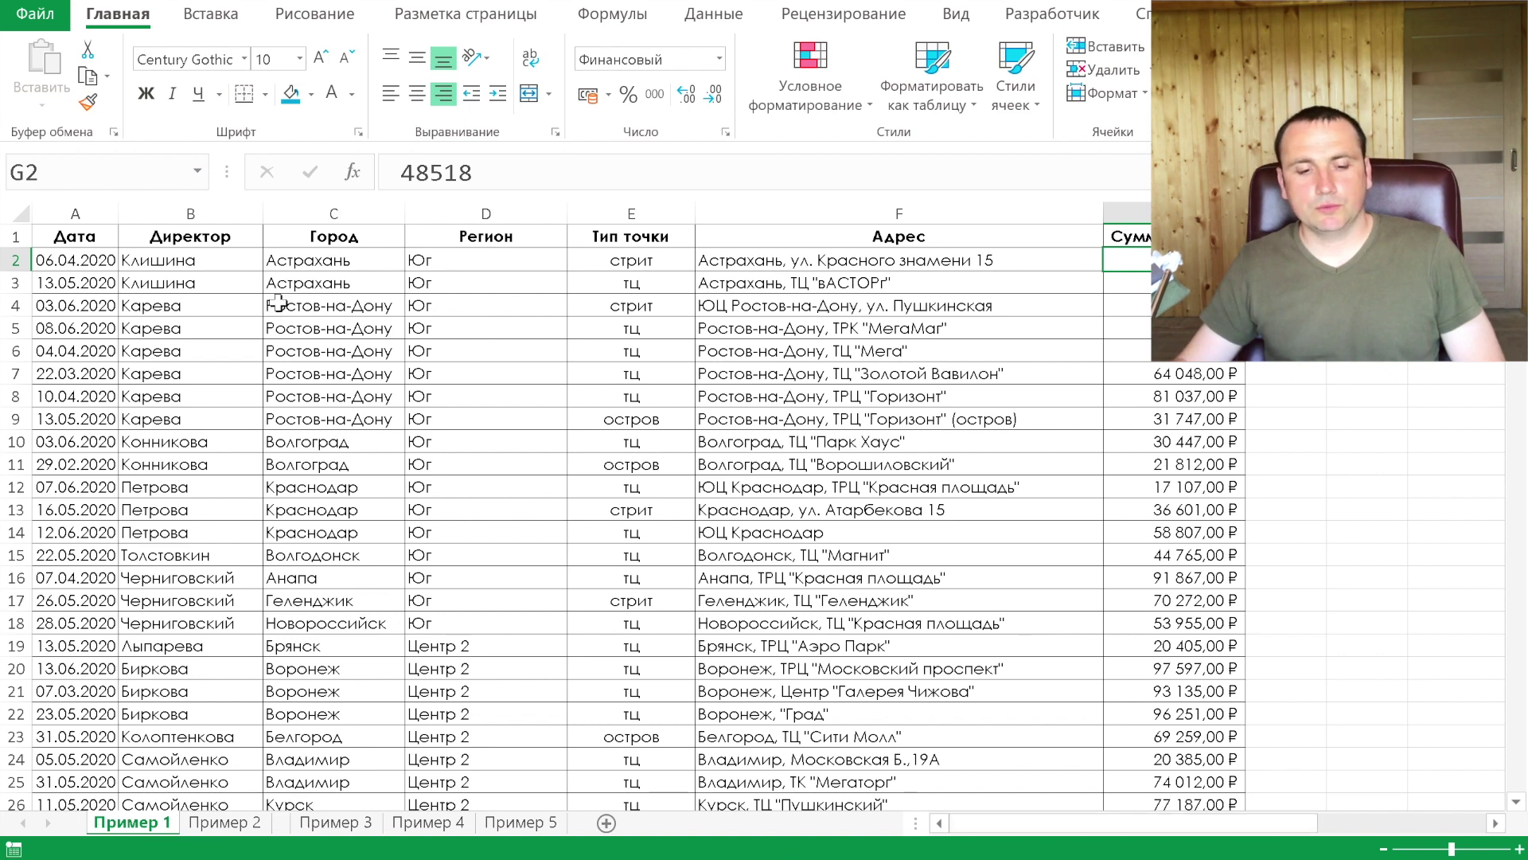
pyautogui.click(346, 351)
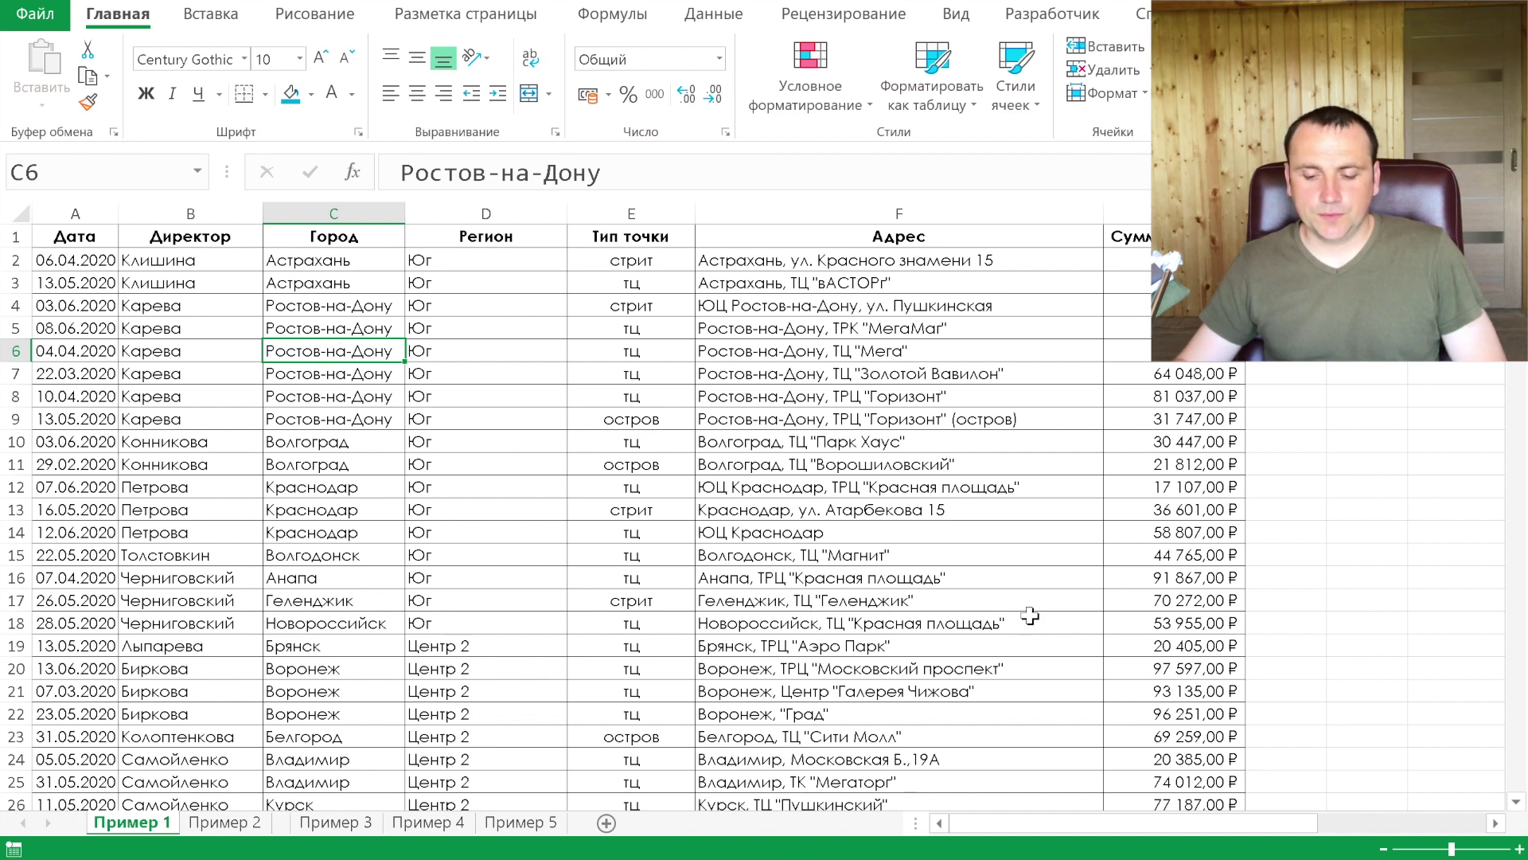
pyautogui.moveTo(1063, 832); pyautogui.dragTo(1265, 832)
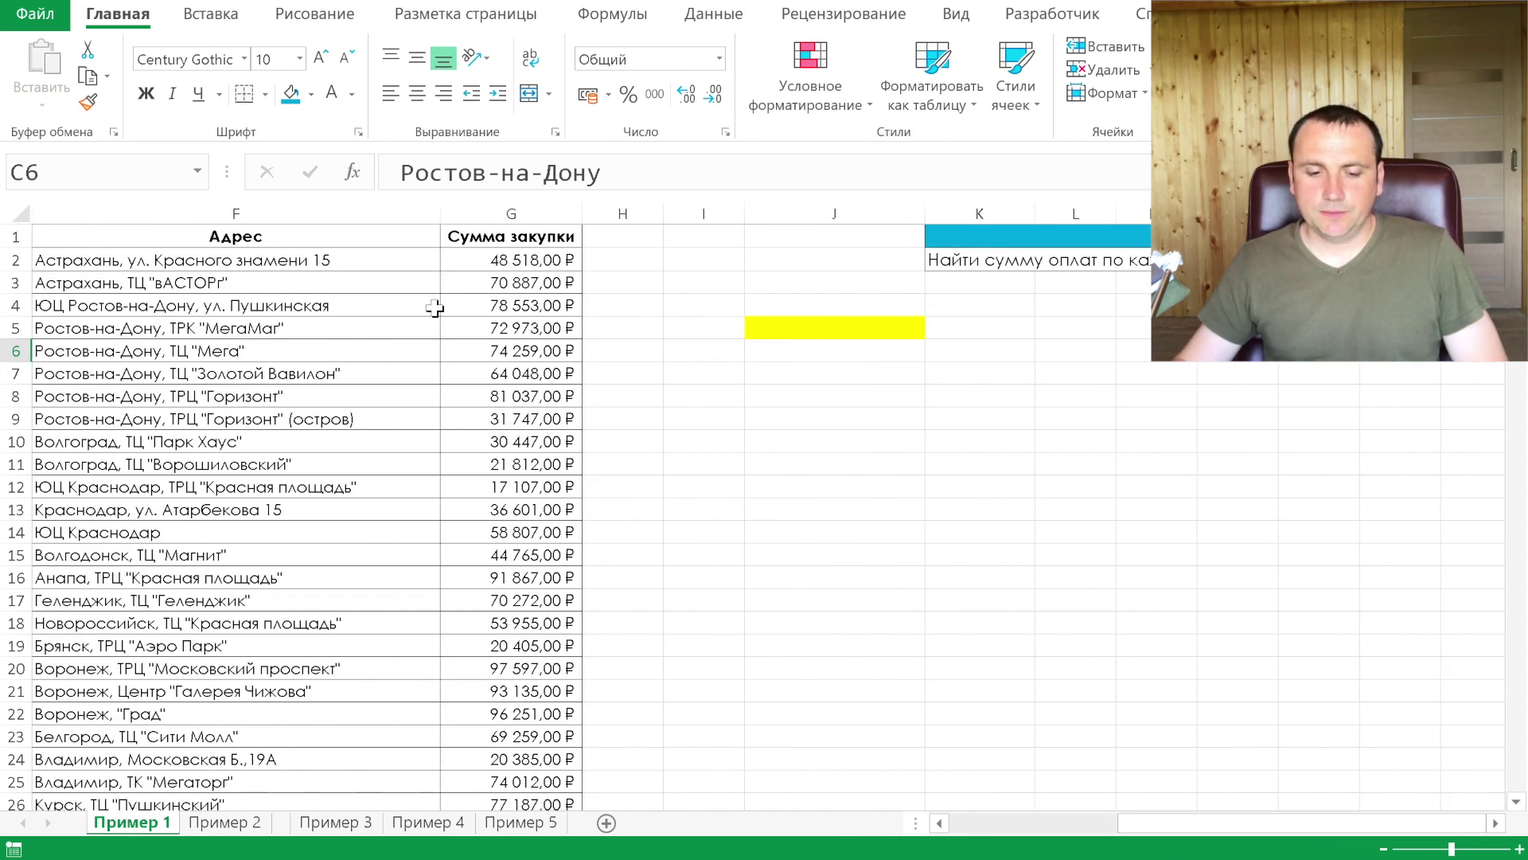
# Select a cell inside the purchase data and bring up the Вставка ribbon tab
pyautogui.click(361, 330)
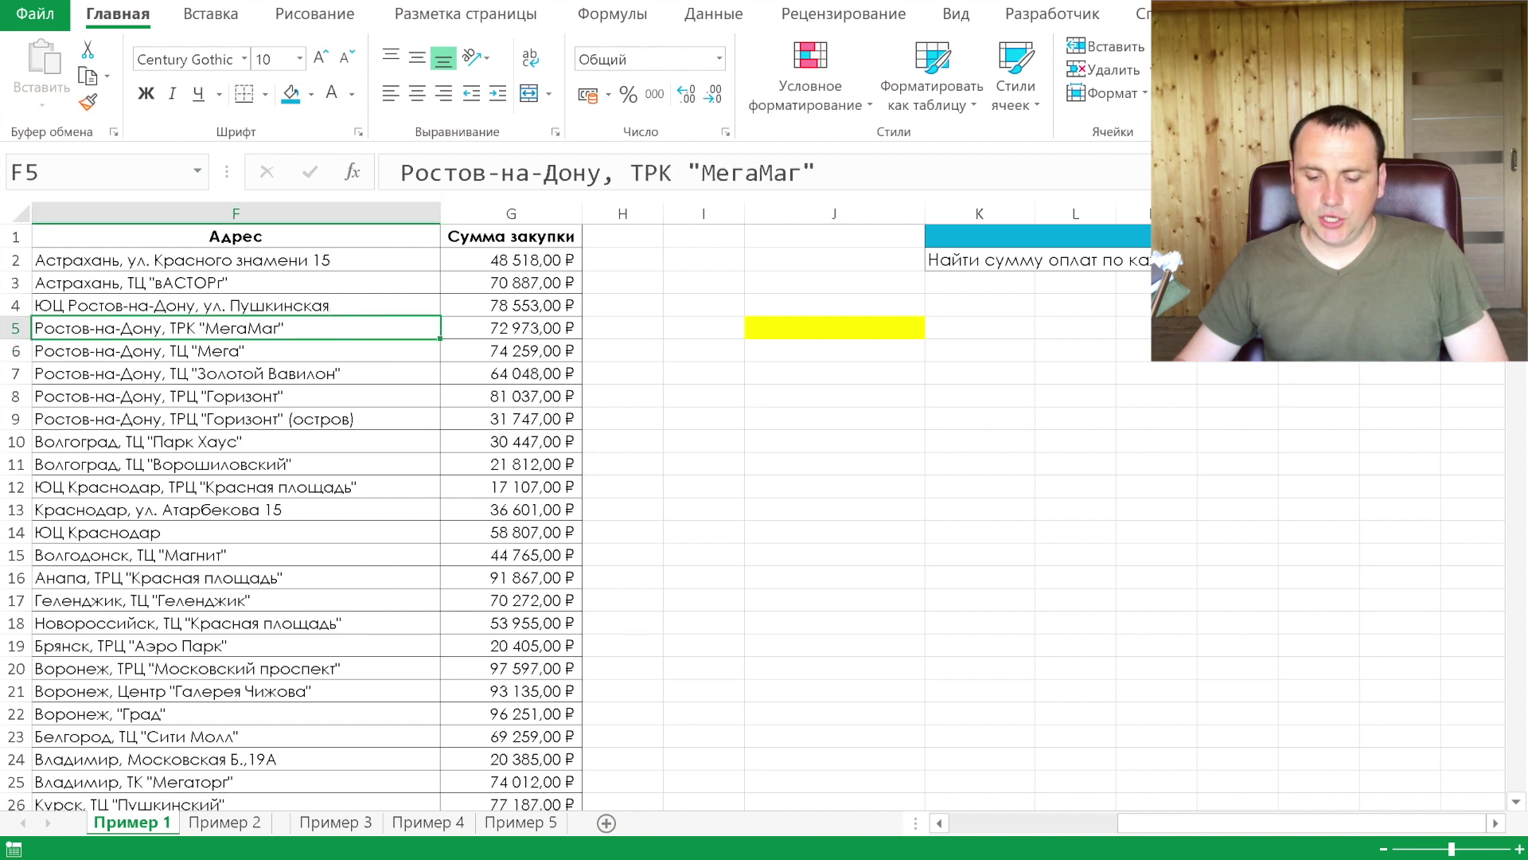
pyautogui.moveTo(1185, 832); pyautogui.dragTo(1291, 842)
pyautogui.click(199, 16)
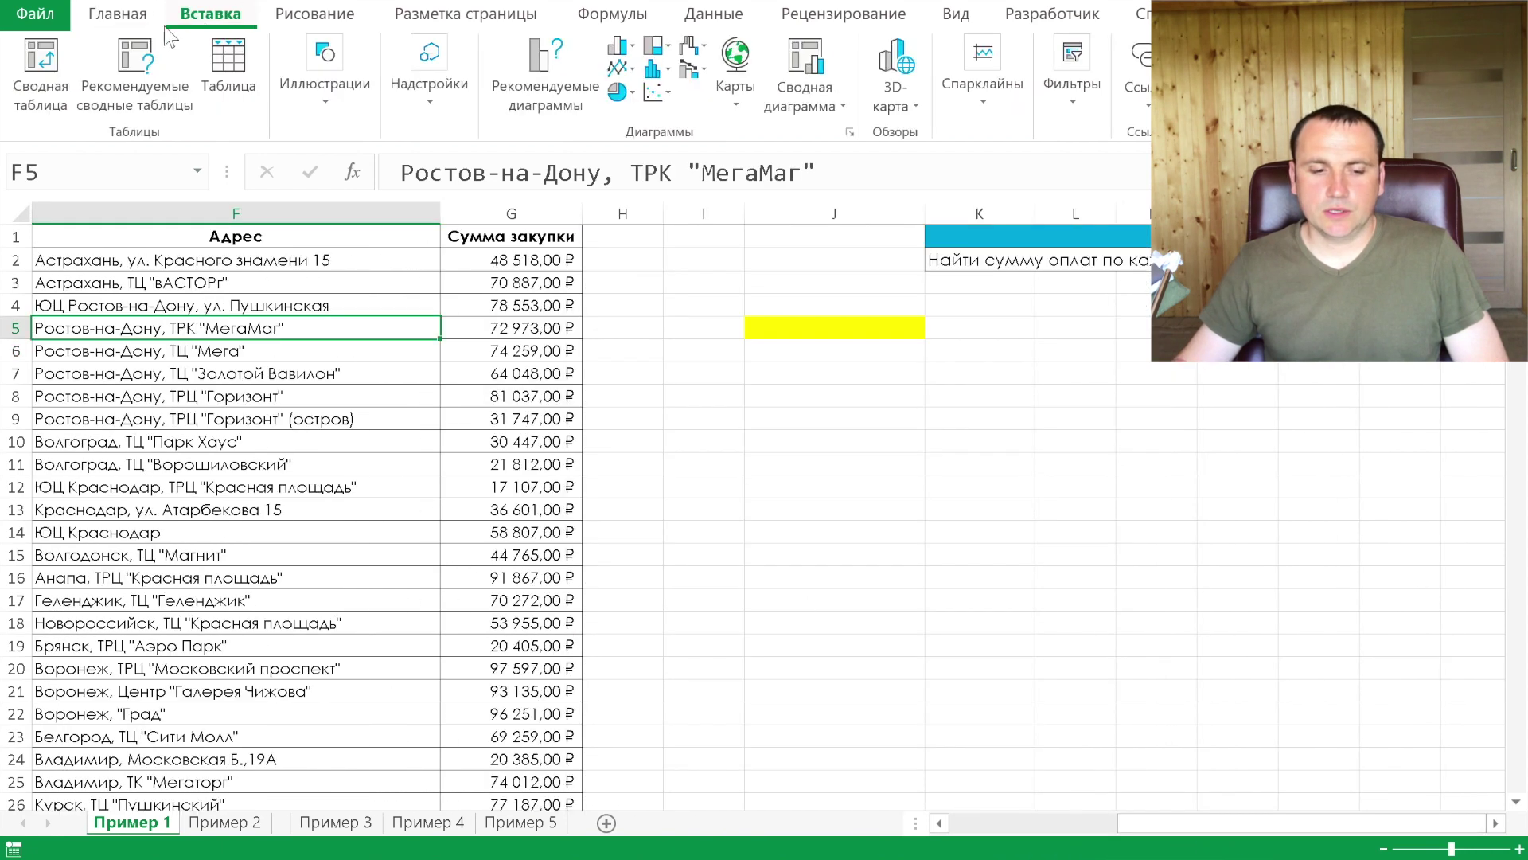
# Insert a pivot table from A1:G618 onto the existing sheet at cell J5
pyautogui.click(40, 67)
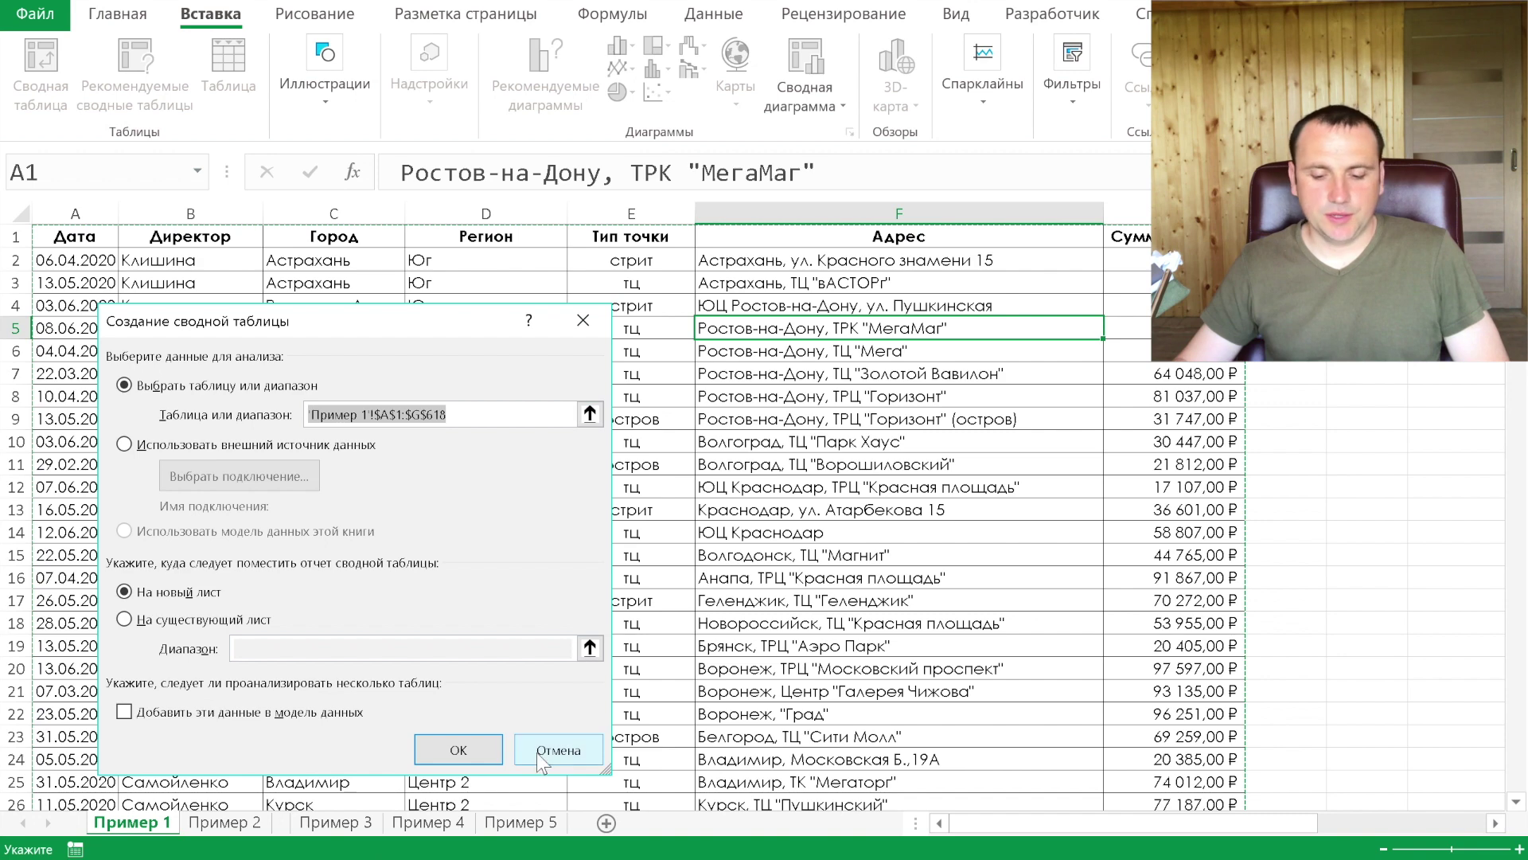
pyautogui.click(234, 622)
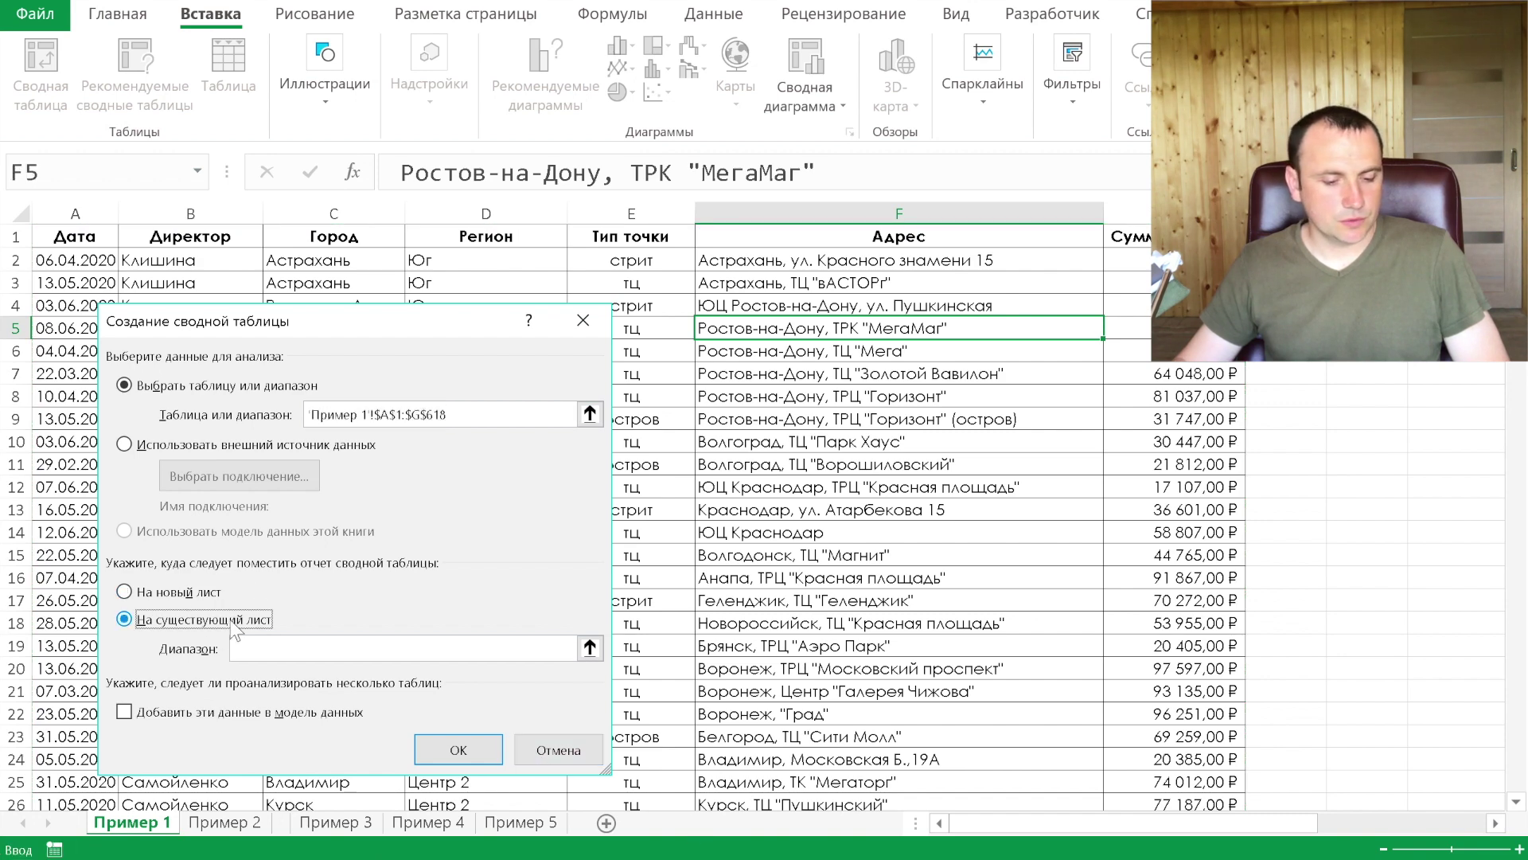
pyautogui.click(286, 645)
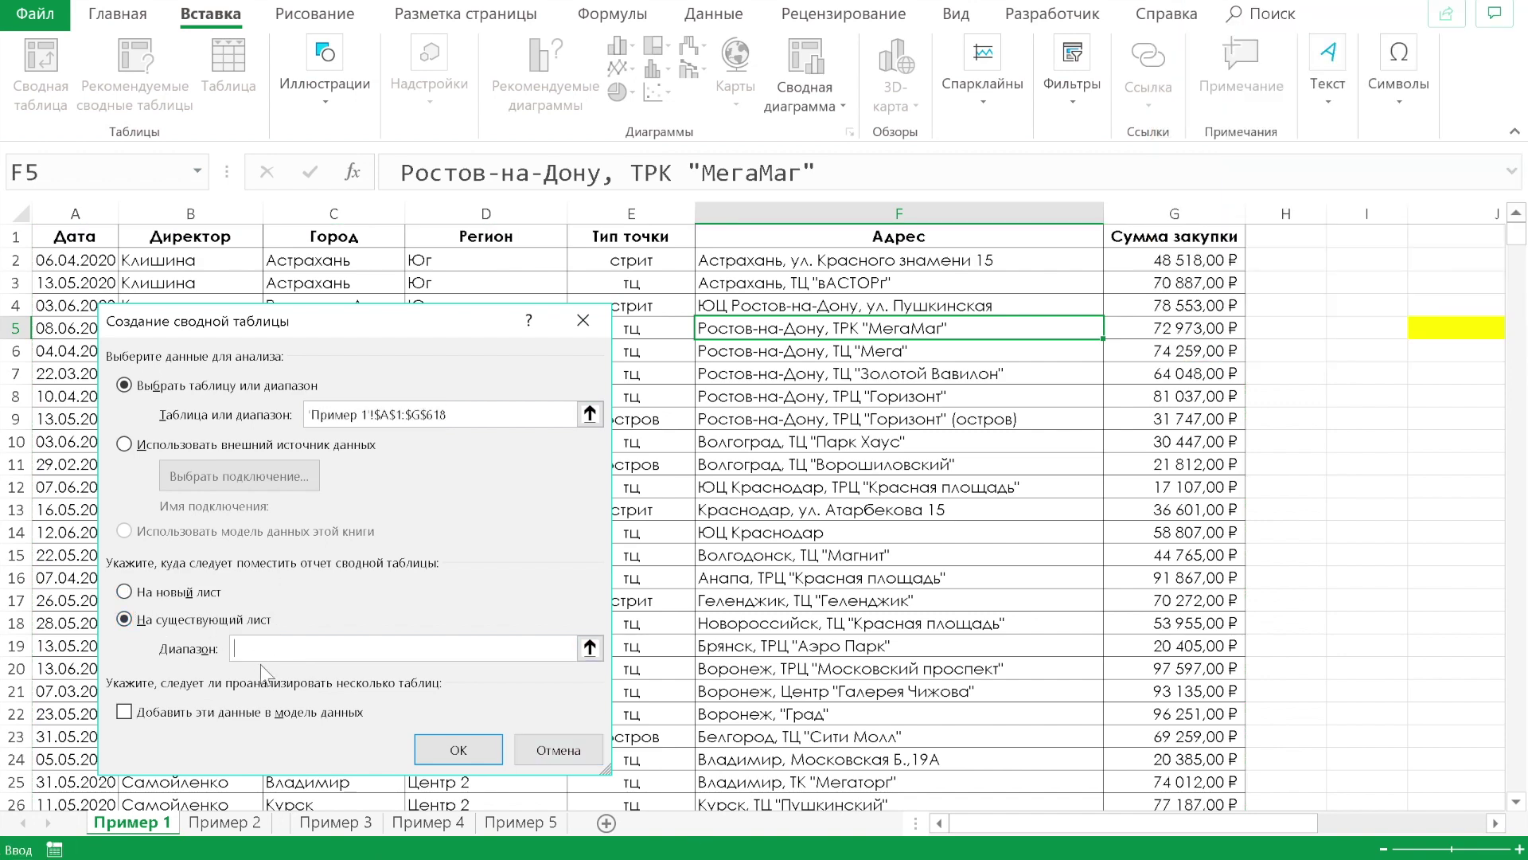
pyautogui.click(1433, 329)
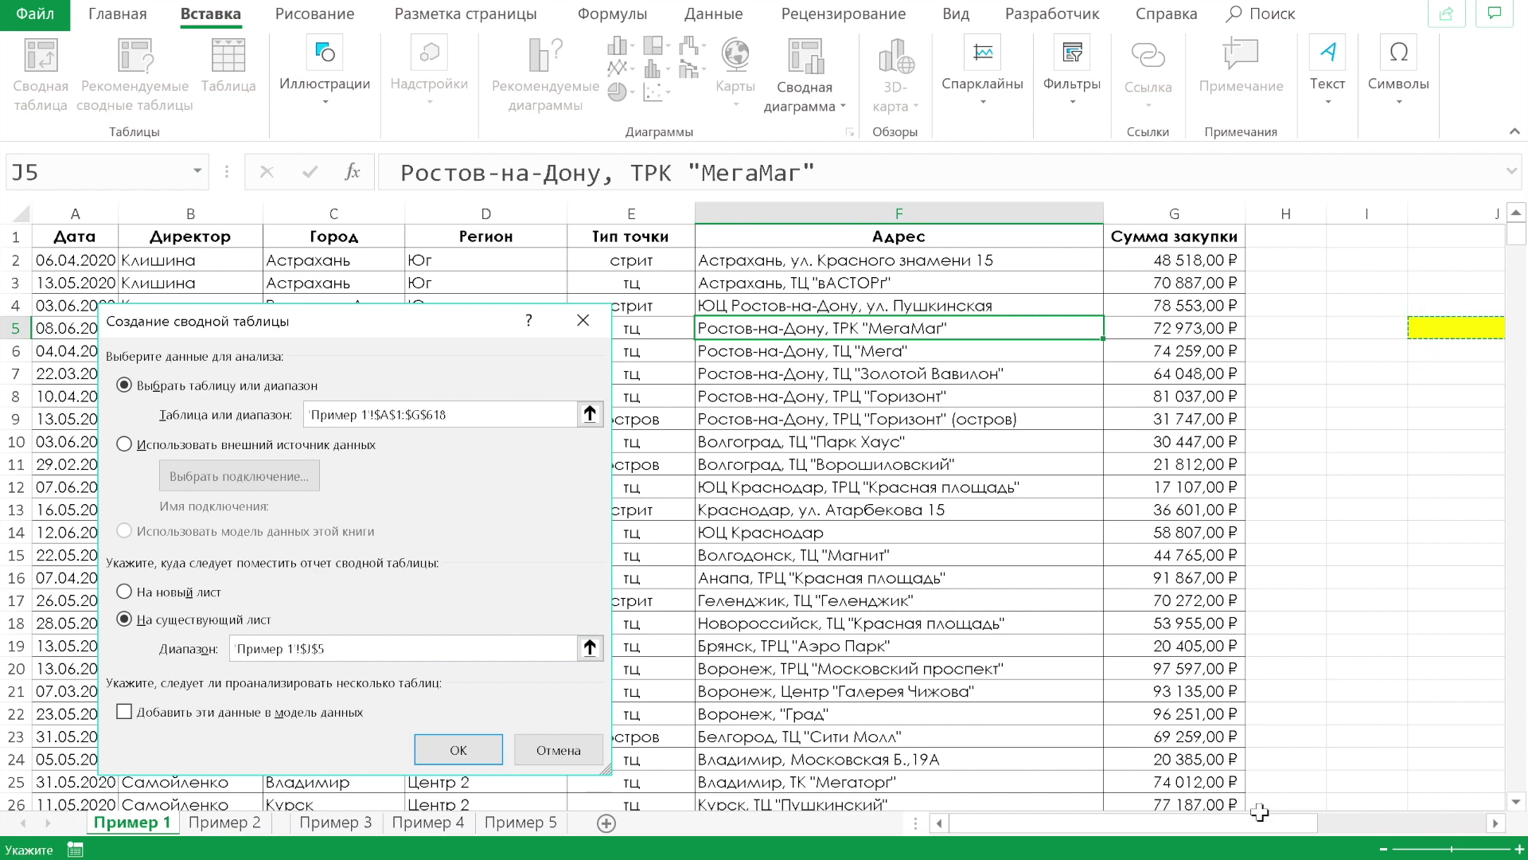
pyautogui.moveTo(1243, 825); pyautogui.dragTo(1369, 832)
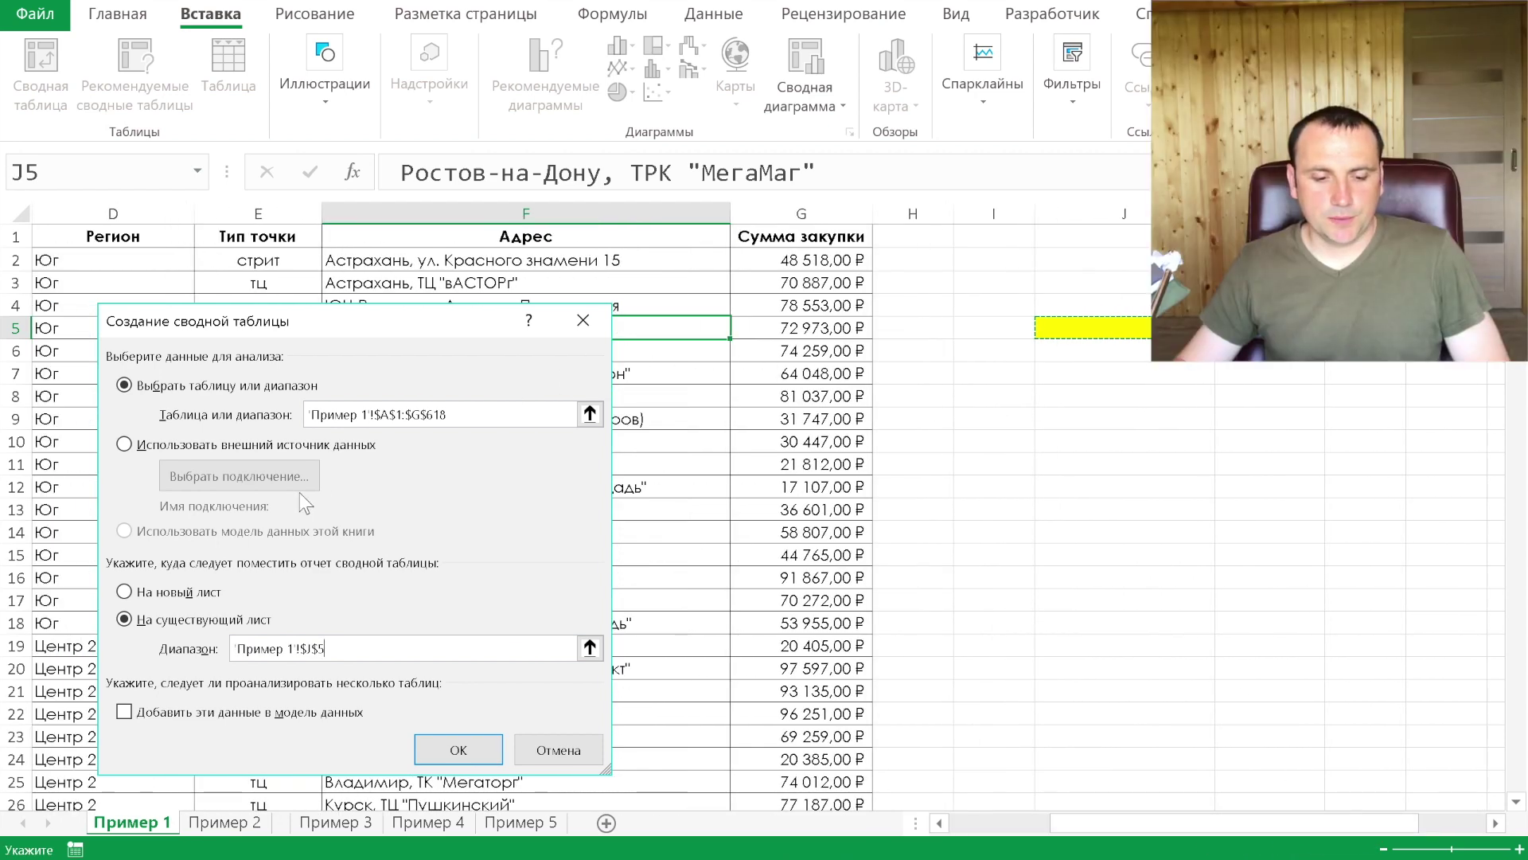
pyautogui.click(436, 416)
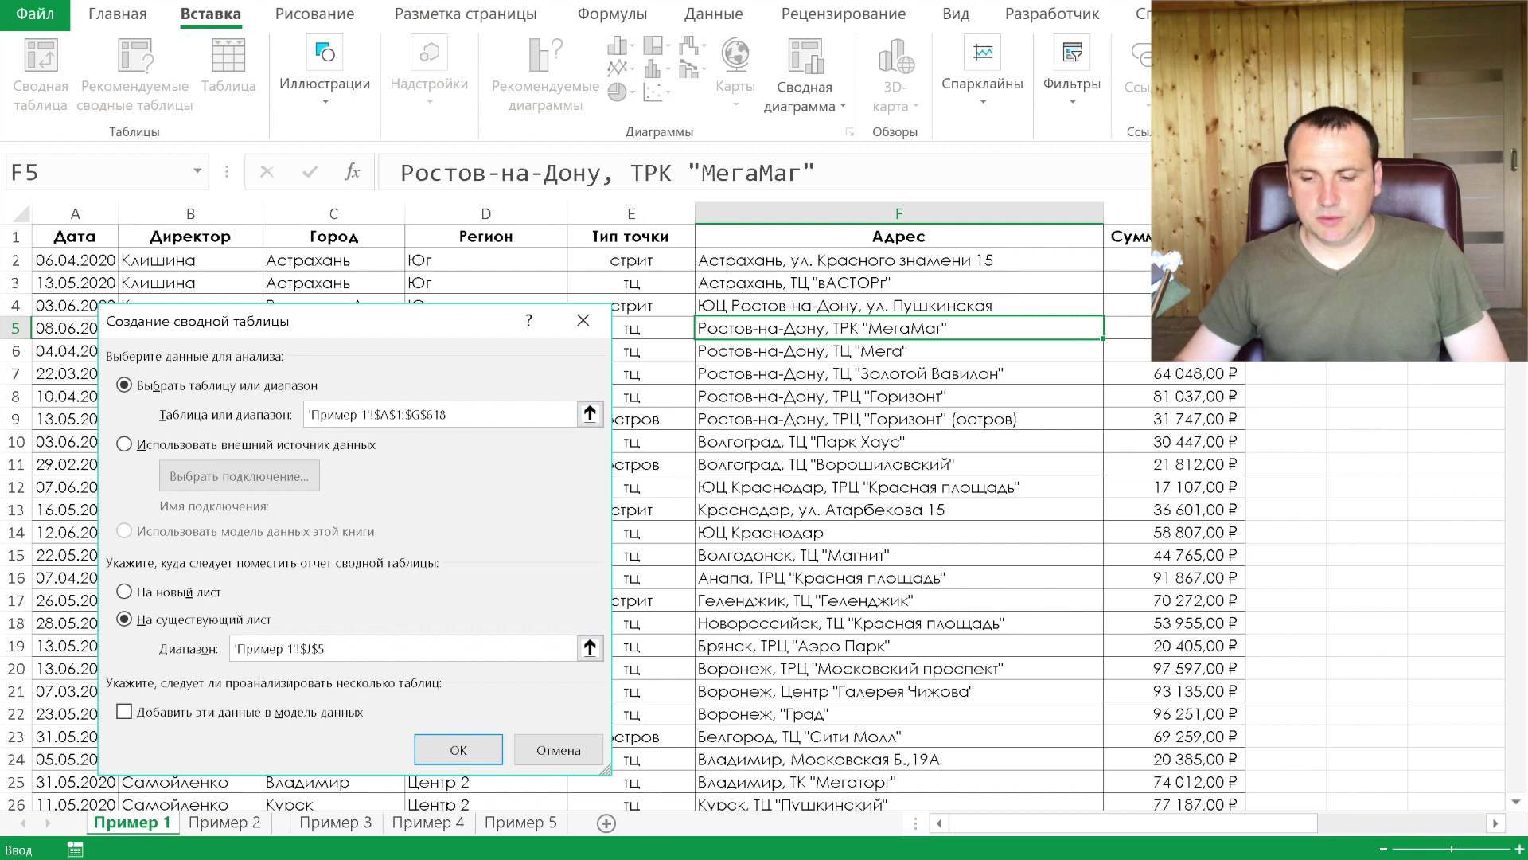
pyautogui.click(461, 756)
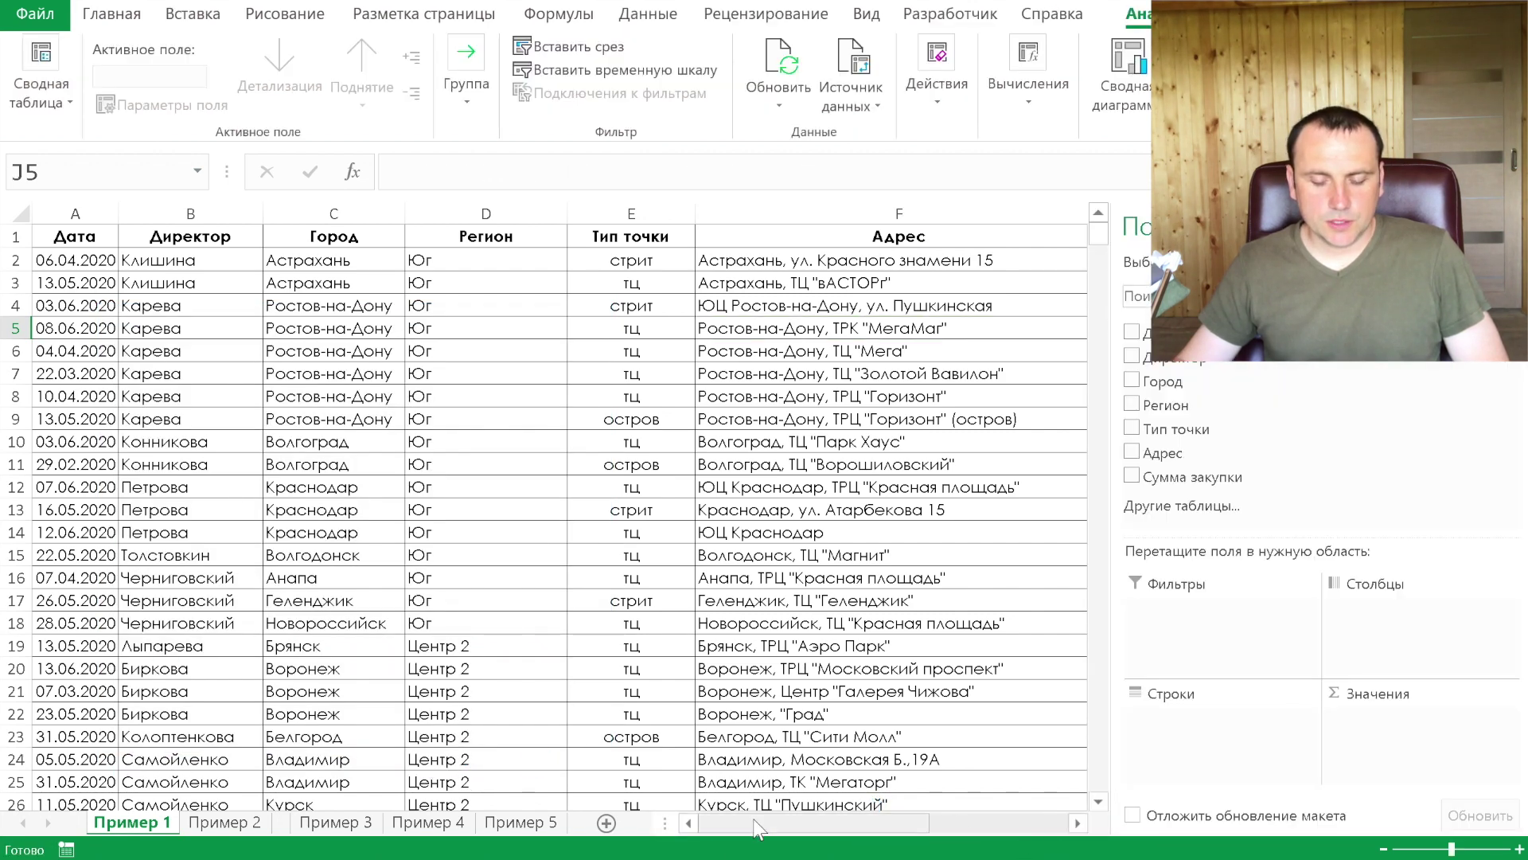
# Mark the empty pivot placeholder area J5:L22, then click away from it
pyautogui.moveTo(916, 824); pyautogui.dragTo(1049, 830)
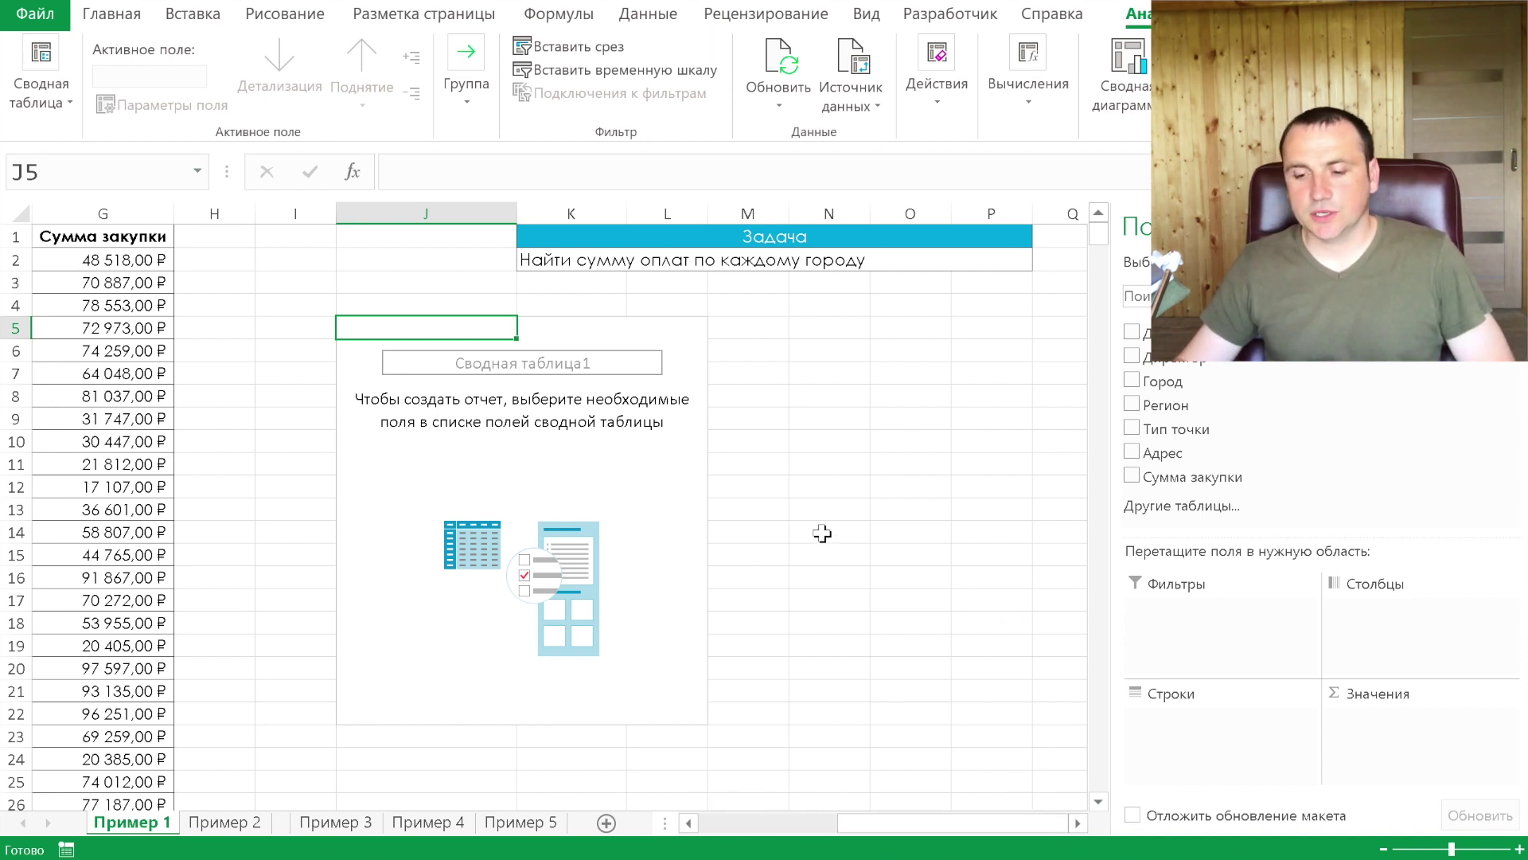
pyautogui.click(379, 327)
pyautogui.moveTo(379, 327); pyautogui.dragTo(644, 699)
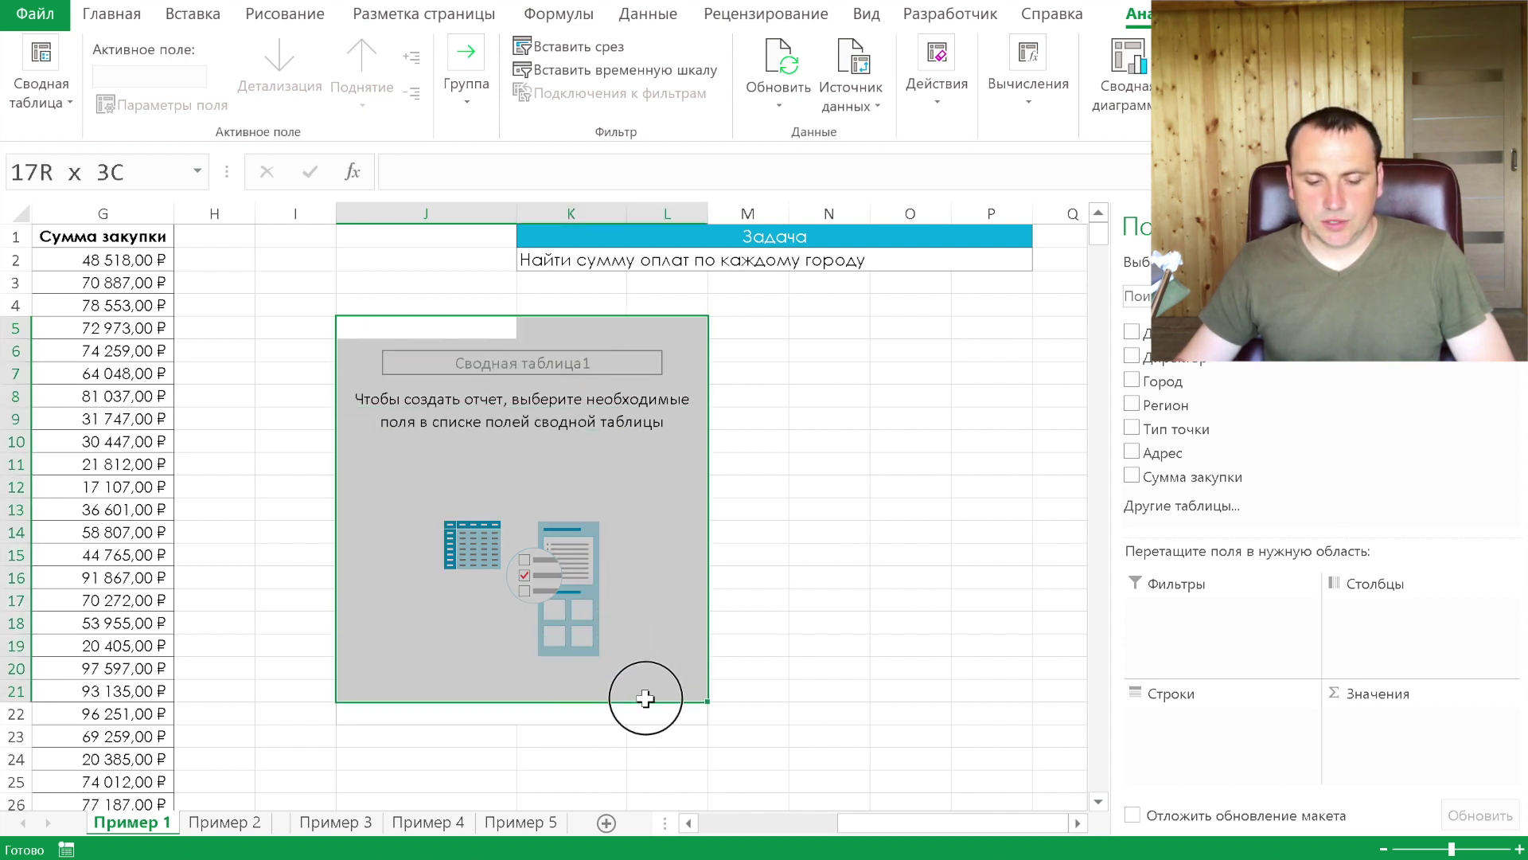
pyautogui.click(749, 577)
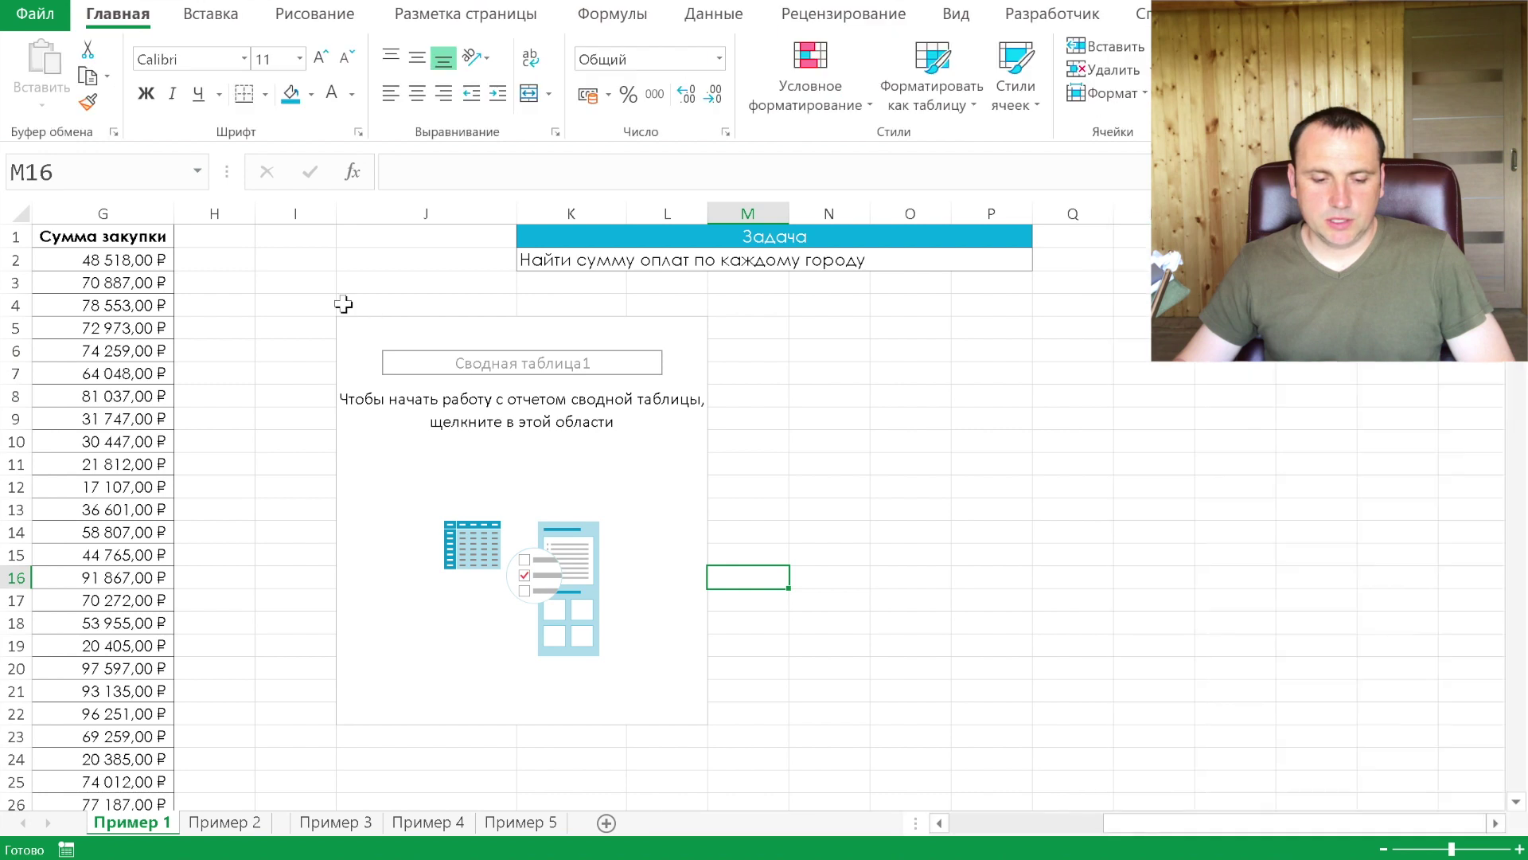
pyautogui.moveTo(353, 320); pyautogui.dragTo(673, 706)
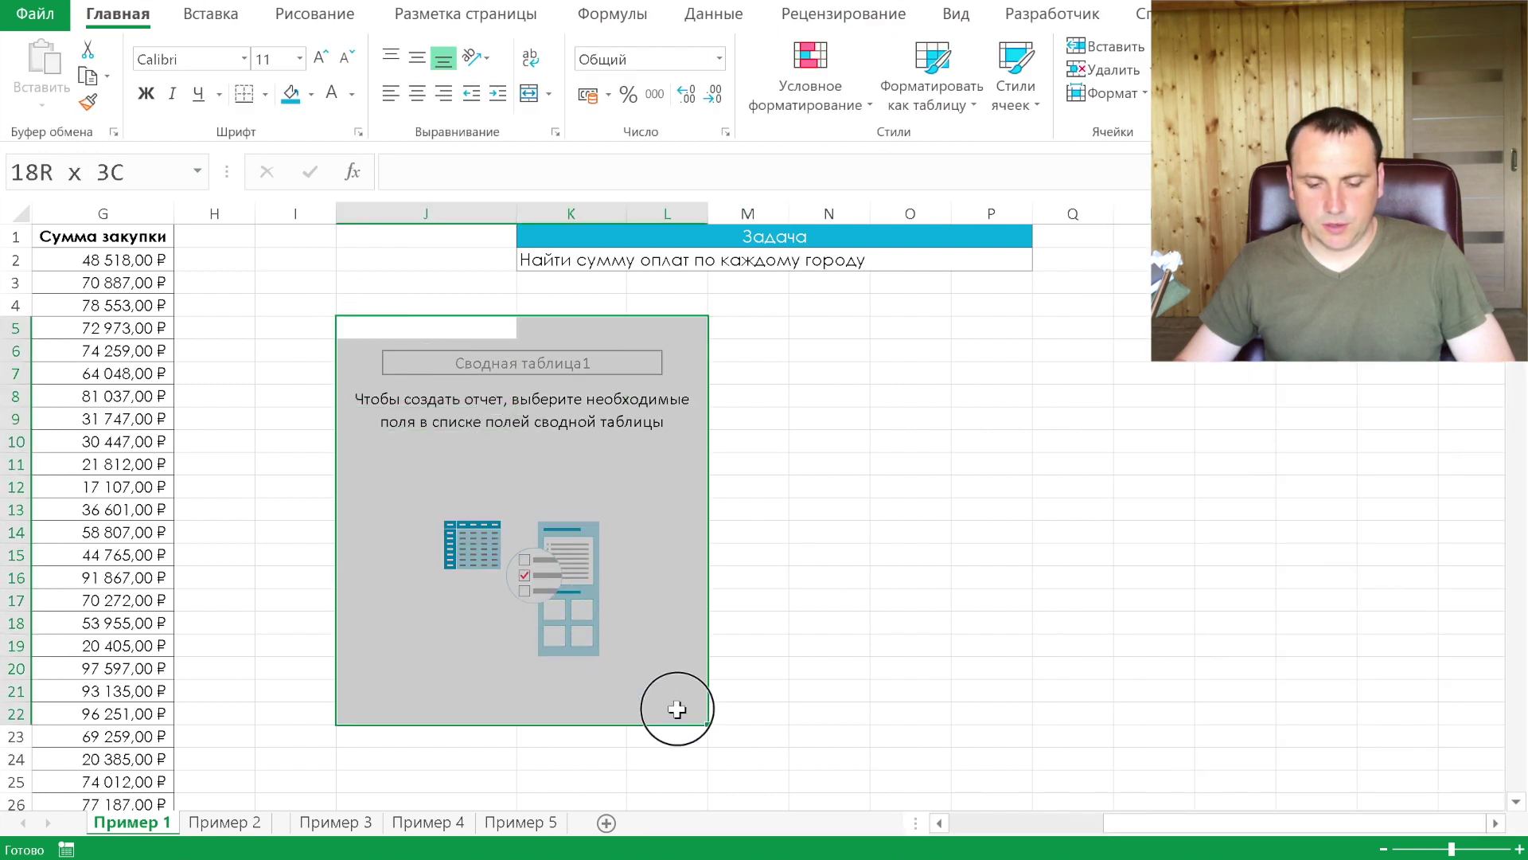
pyautogui.click(898, 431)
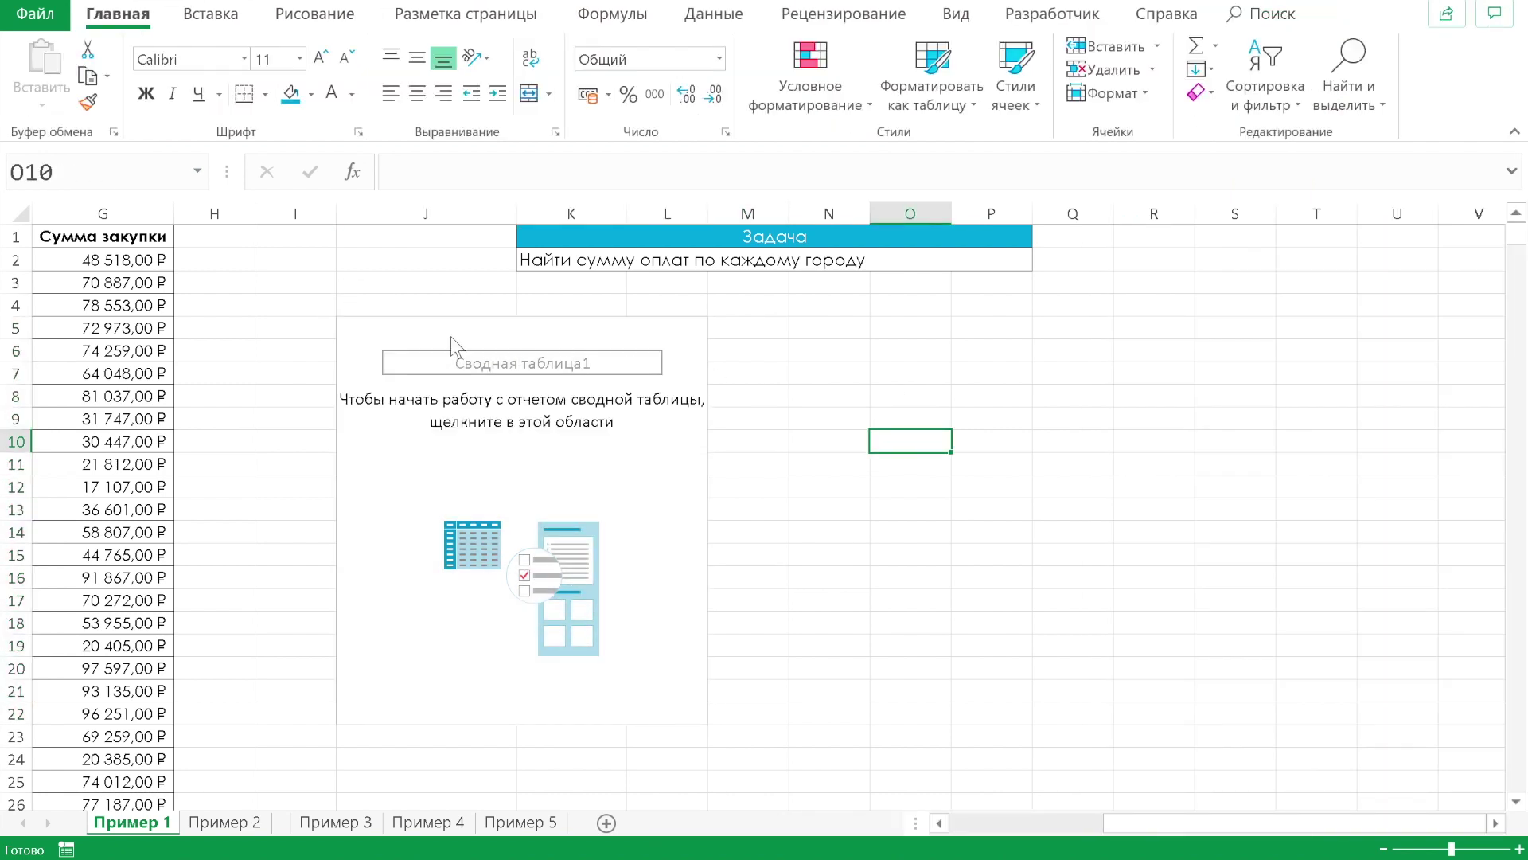
# Select the pivot area to show its field list, then close the field list and reselect inside the pivot
pyautogui.click(290, 348)
pyautogui.click(366, 306)
pyautogui.click(609, 304)
pyautogui.click(731, 309)
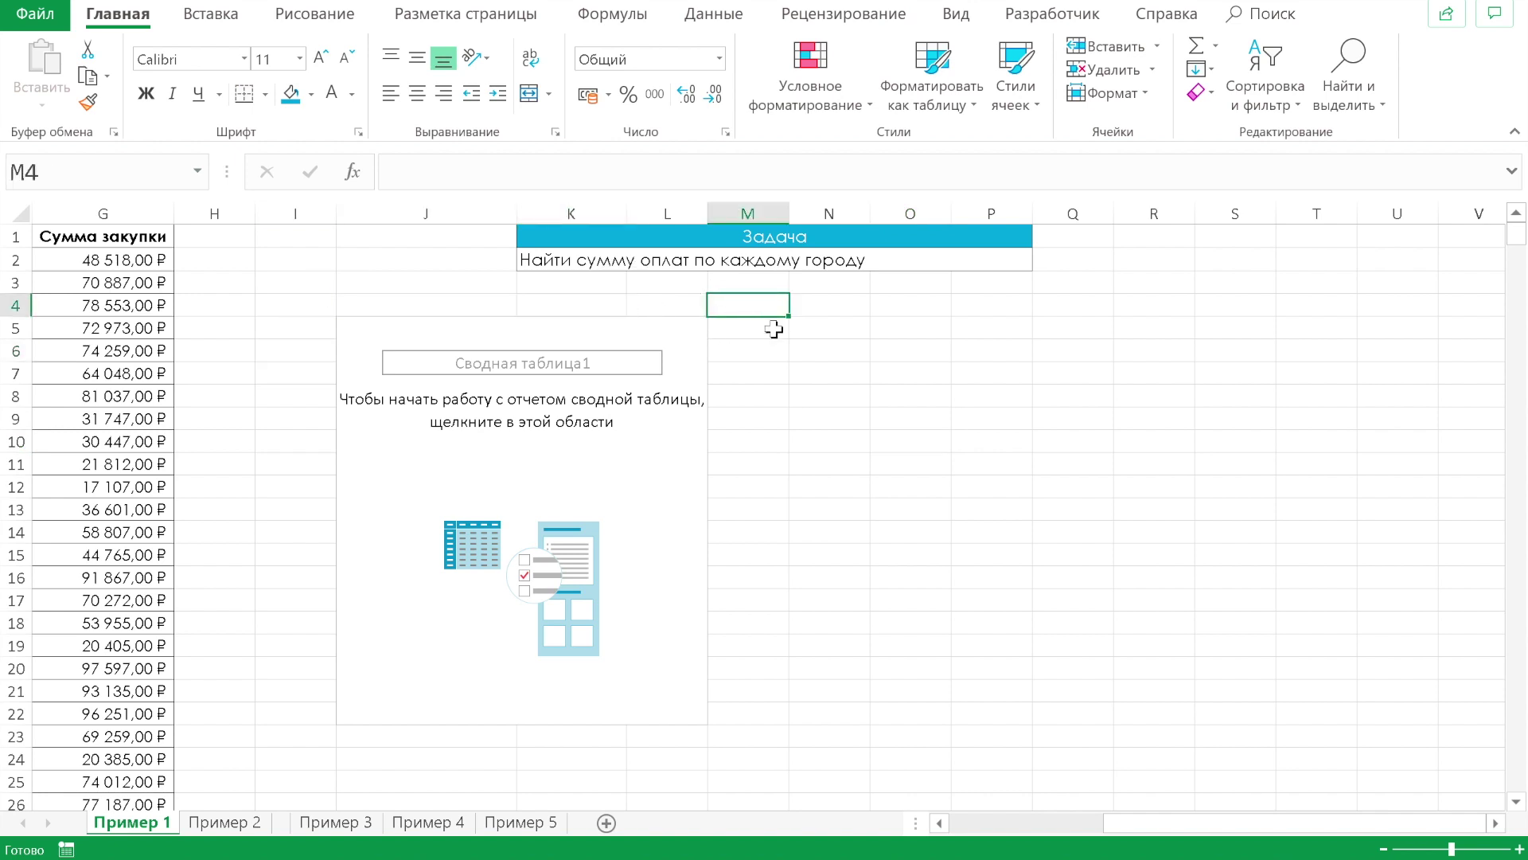
pyautogui.moveTo(366, 346); pyautogui.dragTo(663, 703)
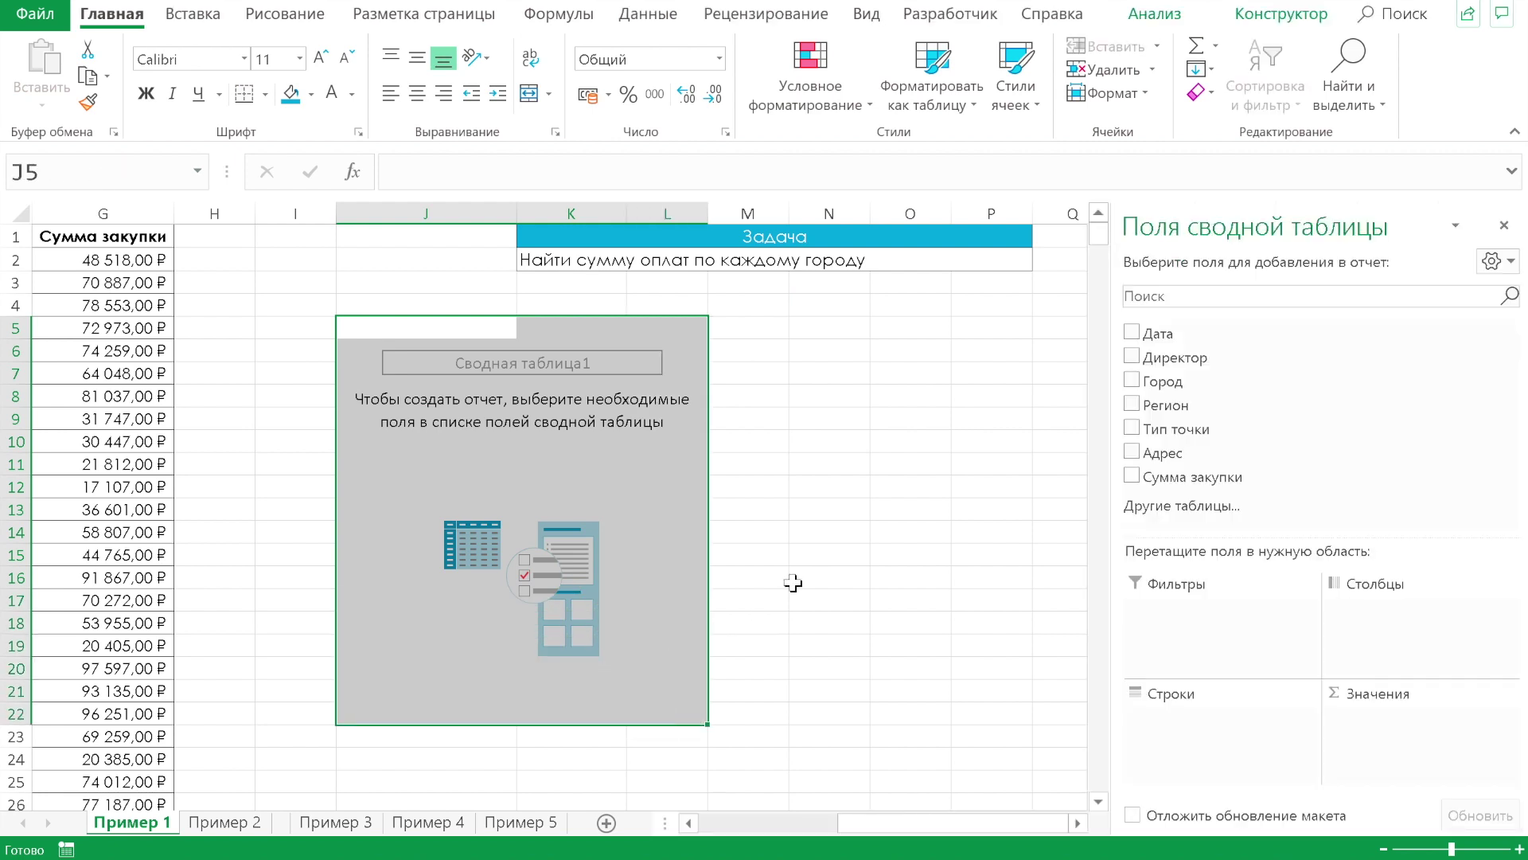
pyautogui.click(478, 402)
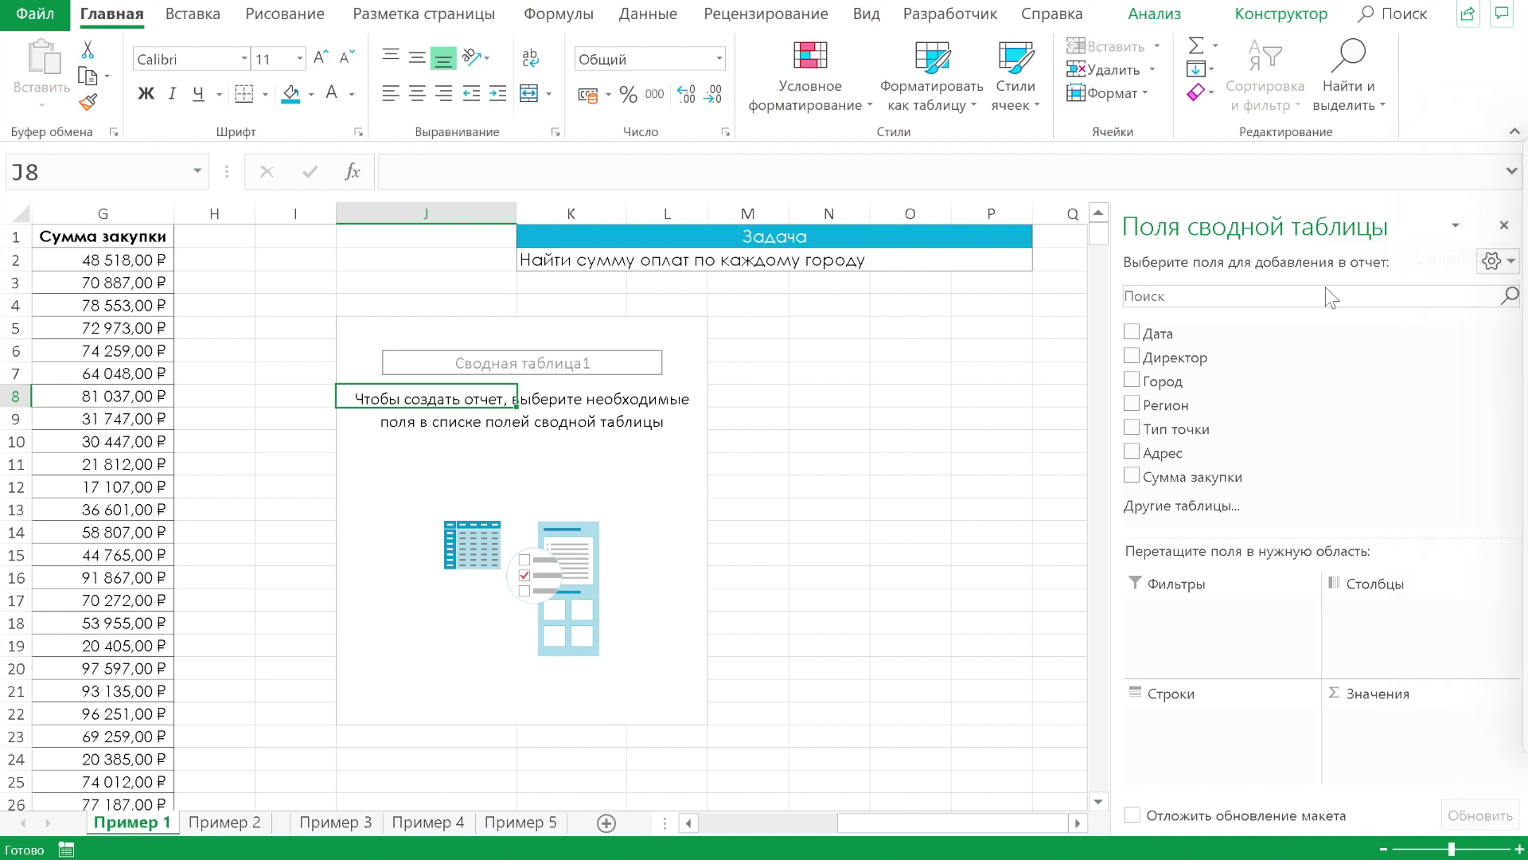
pyautogui.click(1491, 231)
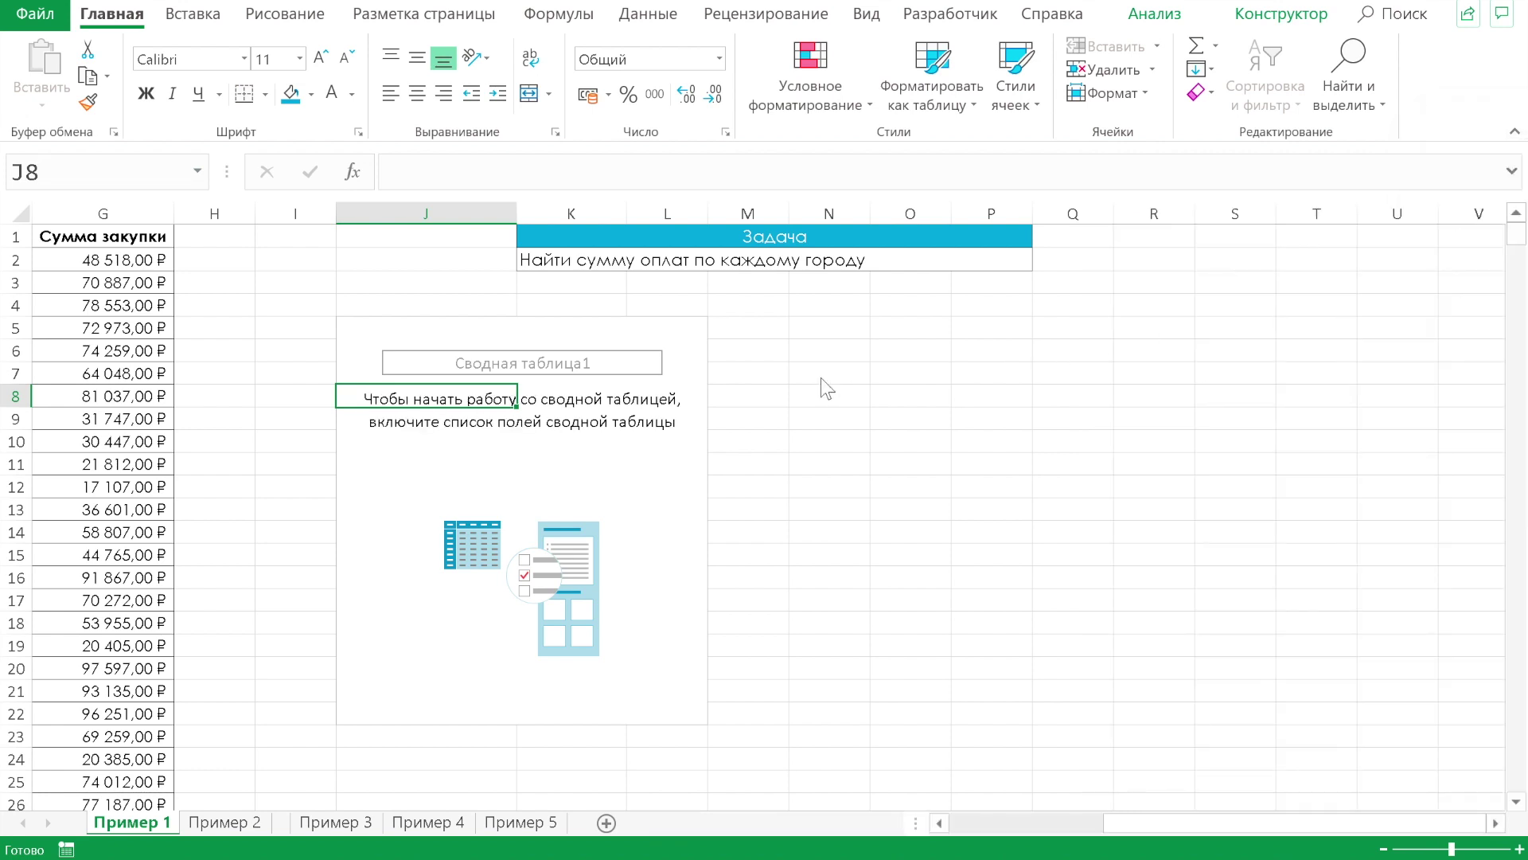
pyautogui.click(846, 373)
pyautogui.click(608, 455)
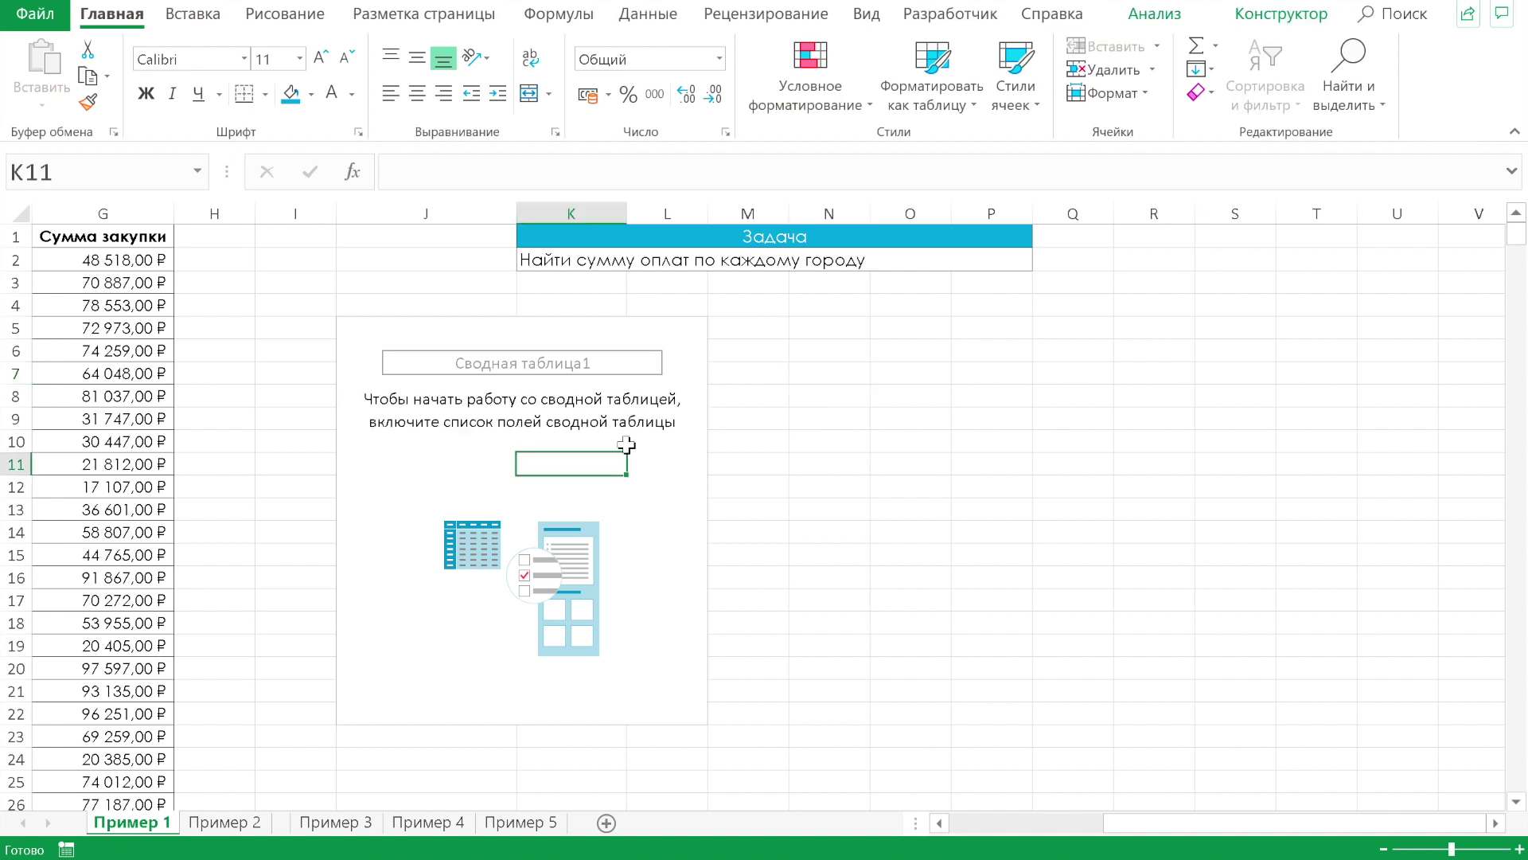
# Reopen the seven-field list with the pivot's Показать список полей command
pyautogui.rightClick(573, 461)
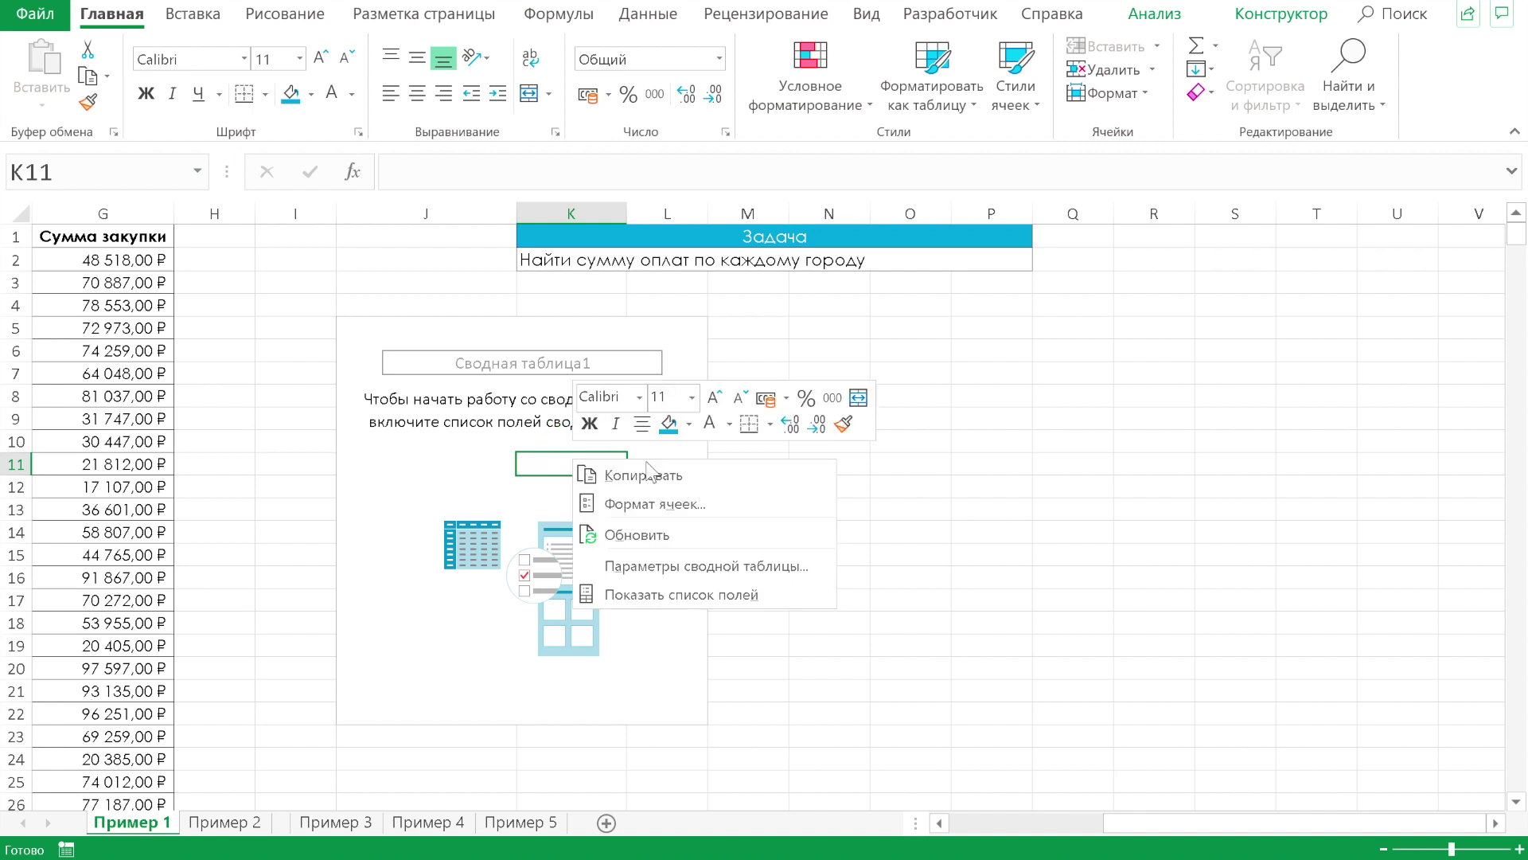
pyautogui.click(668, 595)
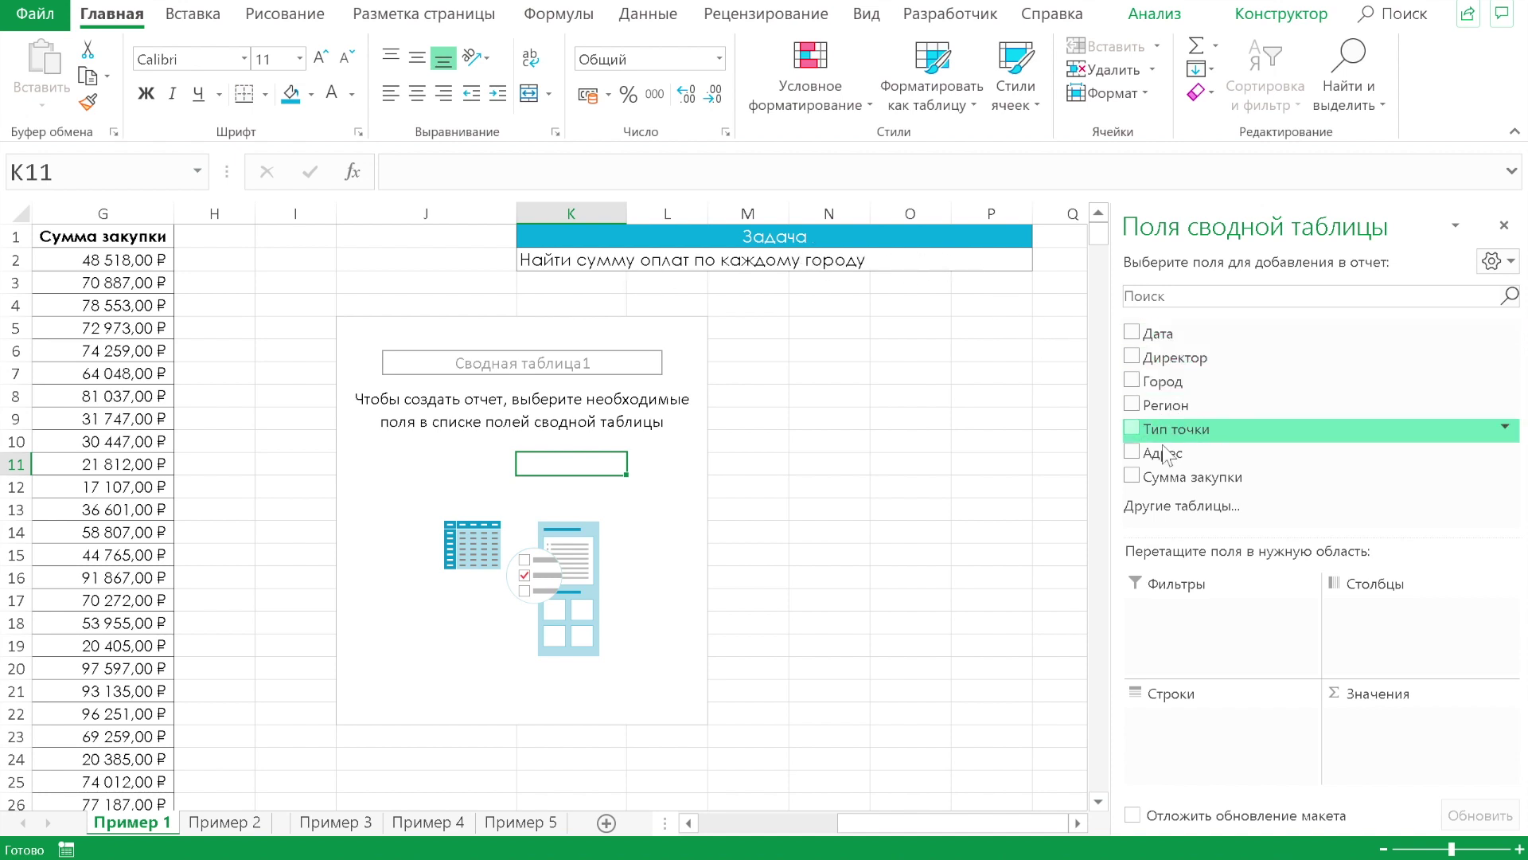
pyautogui.hscroll(-3, 613, 422)
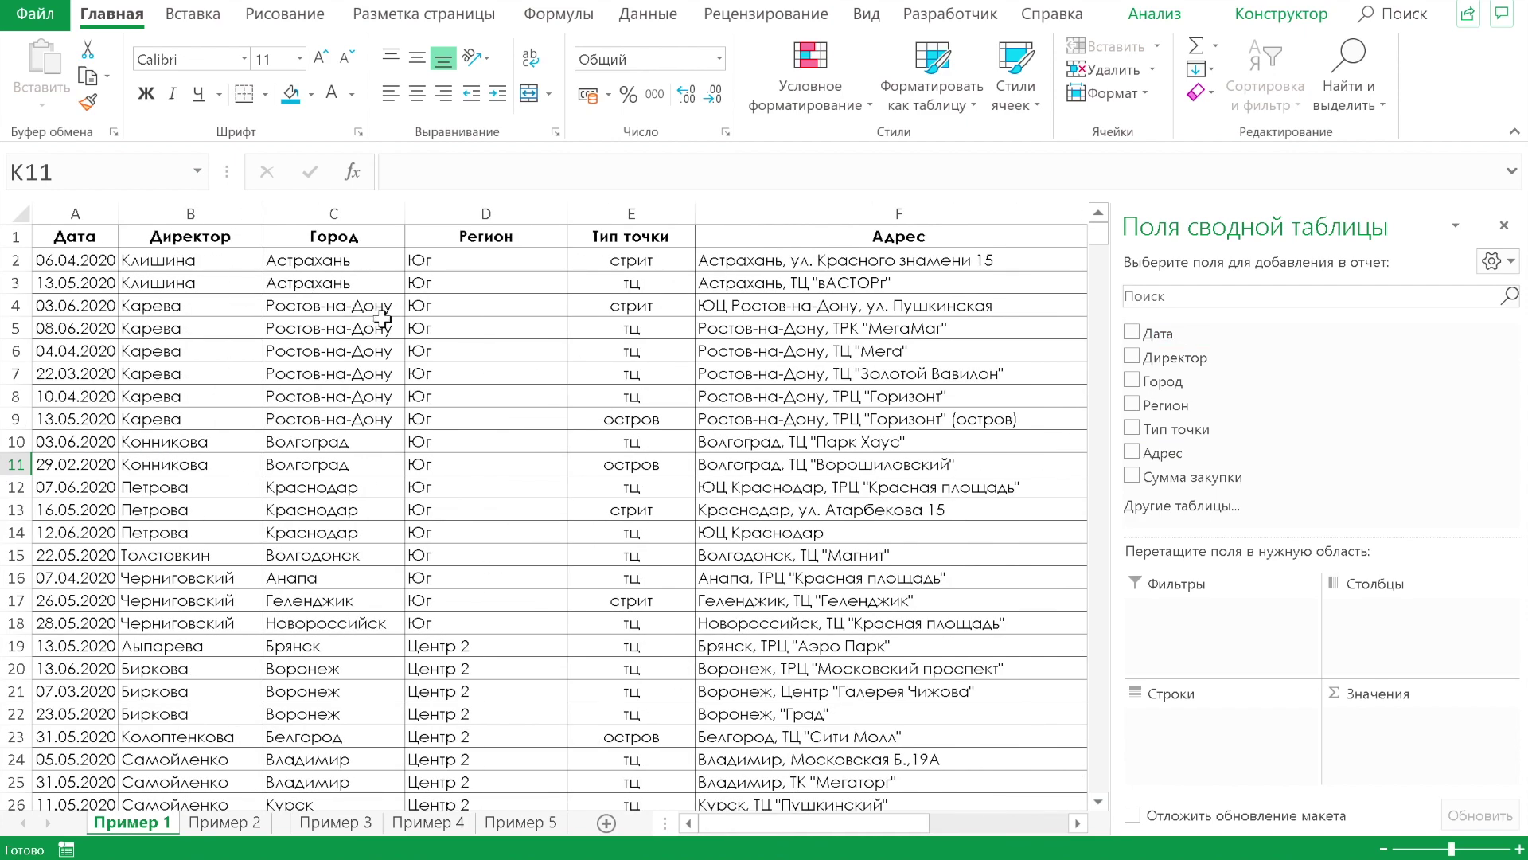
pyautogui.hscroll(10, 382, 318)
pyautogui.hscroll(2, 383, 318)
pyautogui.hscroll(-8, 382, 319)
pyautogui.hscroll(-1, 382, 319)
pyautogui.hscroll(2, 382, 319)
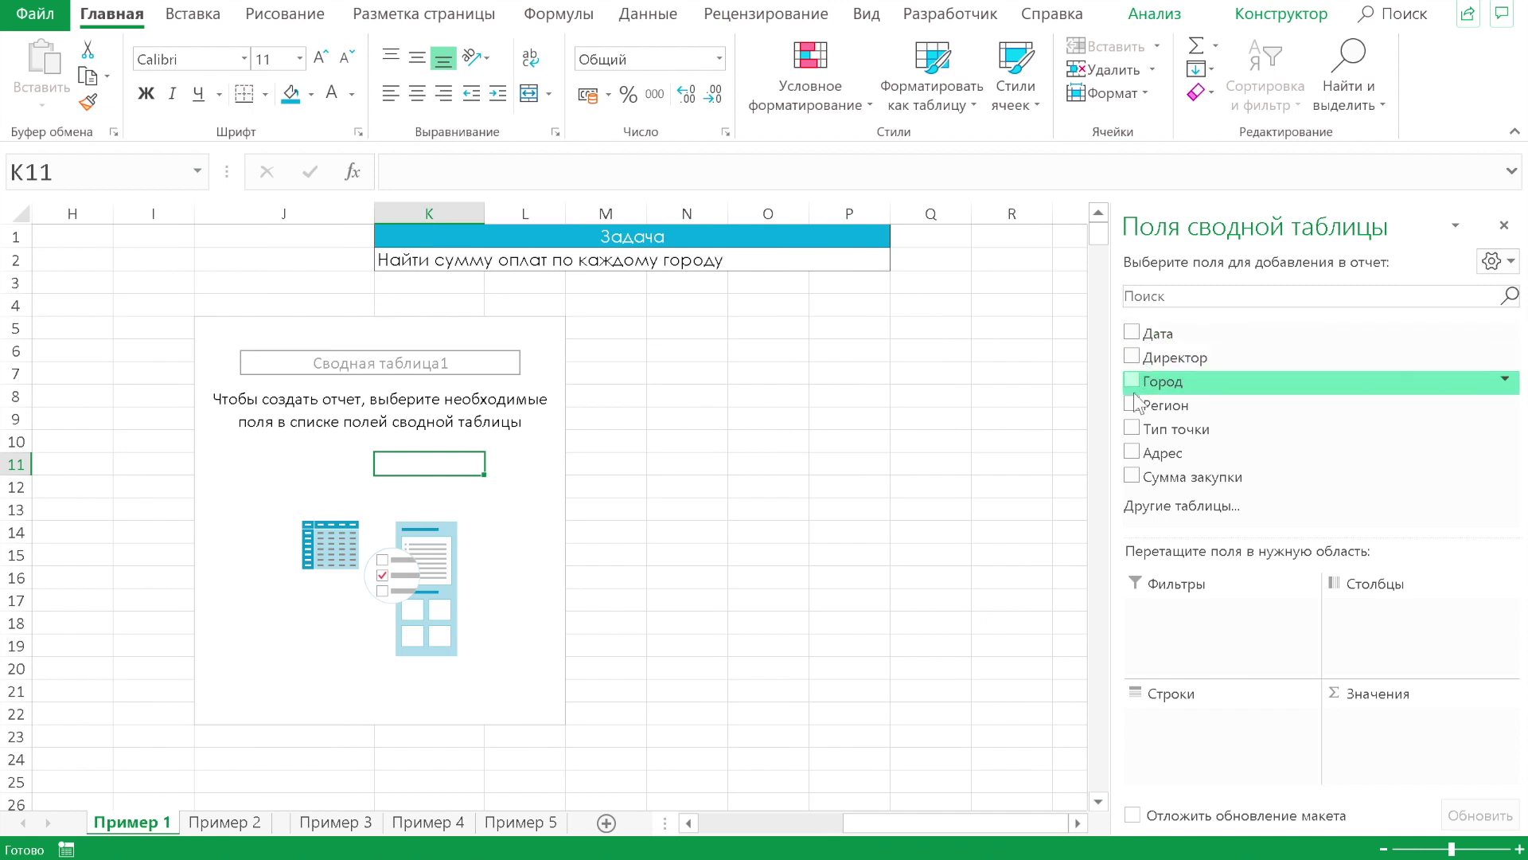
# Add Сумма закупки and Город to the pivot, giving per-city sums such as Белгород 688459
pyautogui.click(1132, 477)
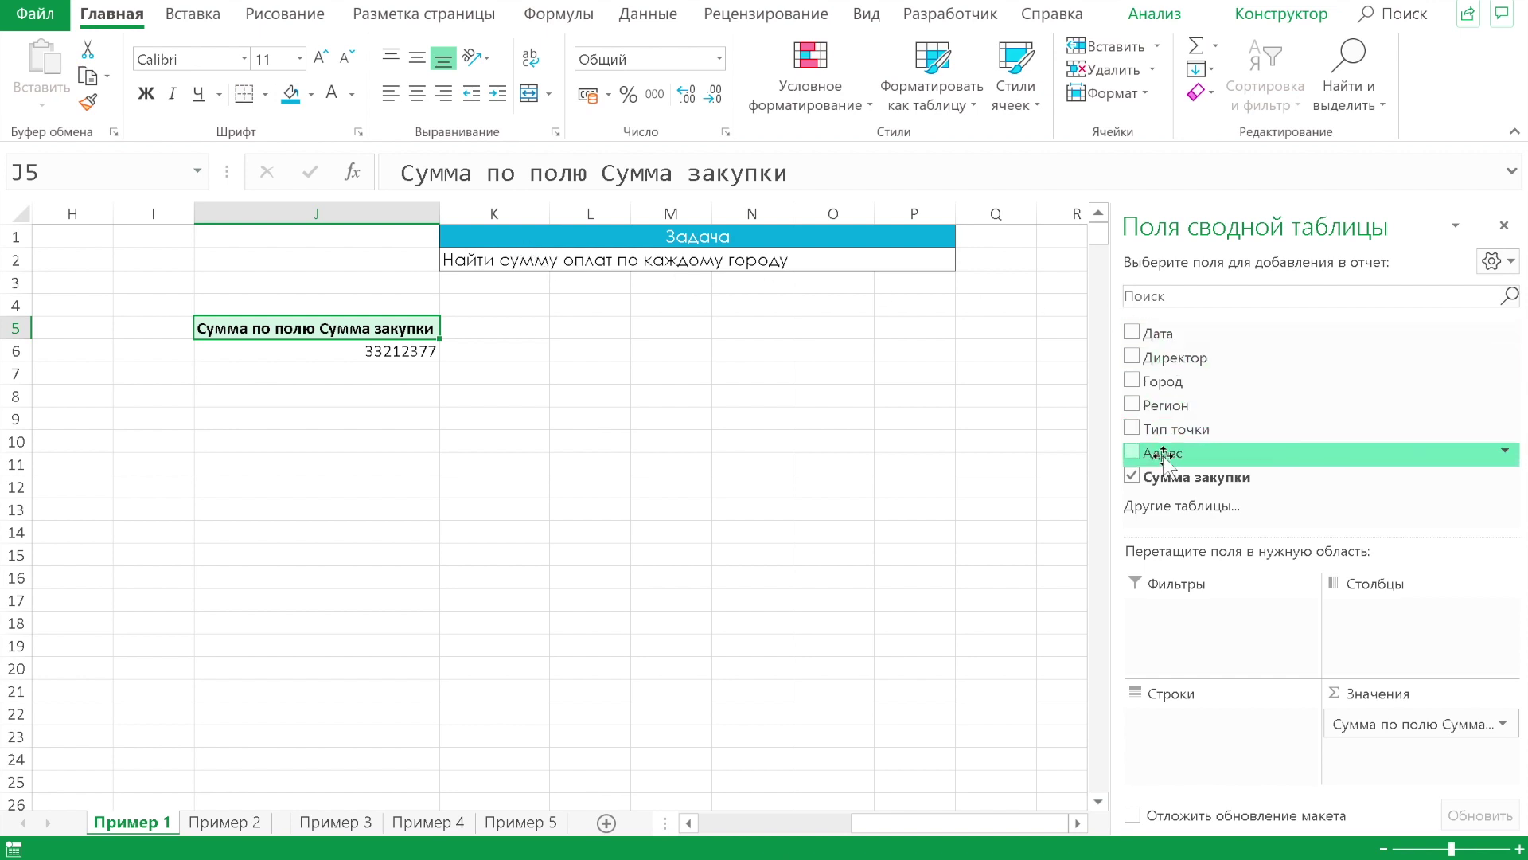
pyautogui.click(1131, 380)
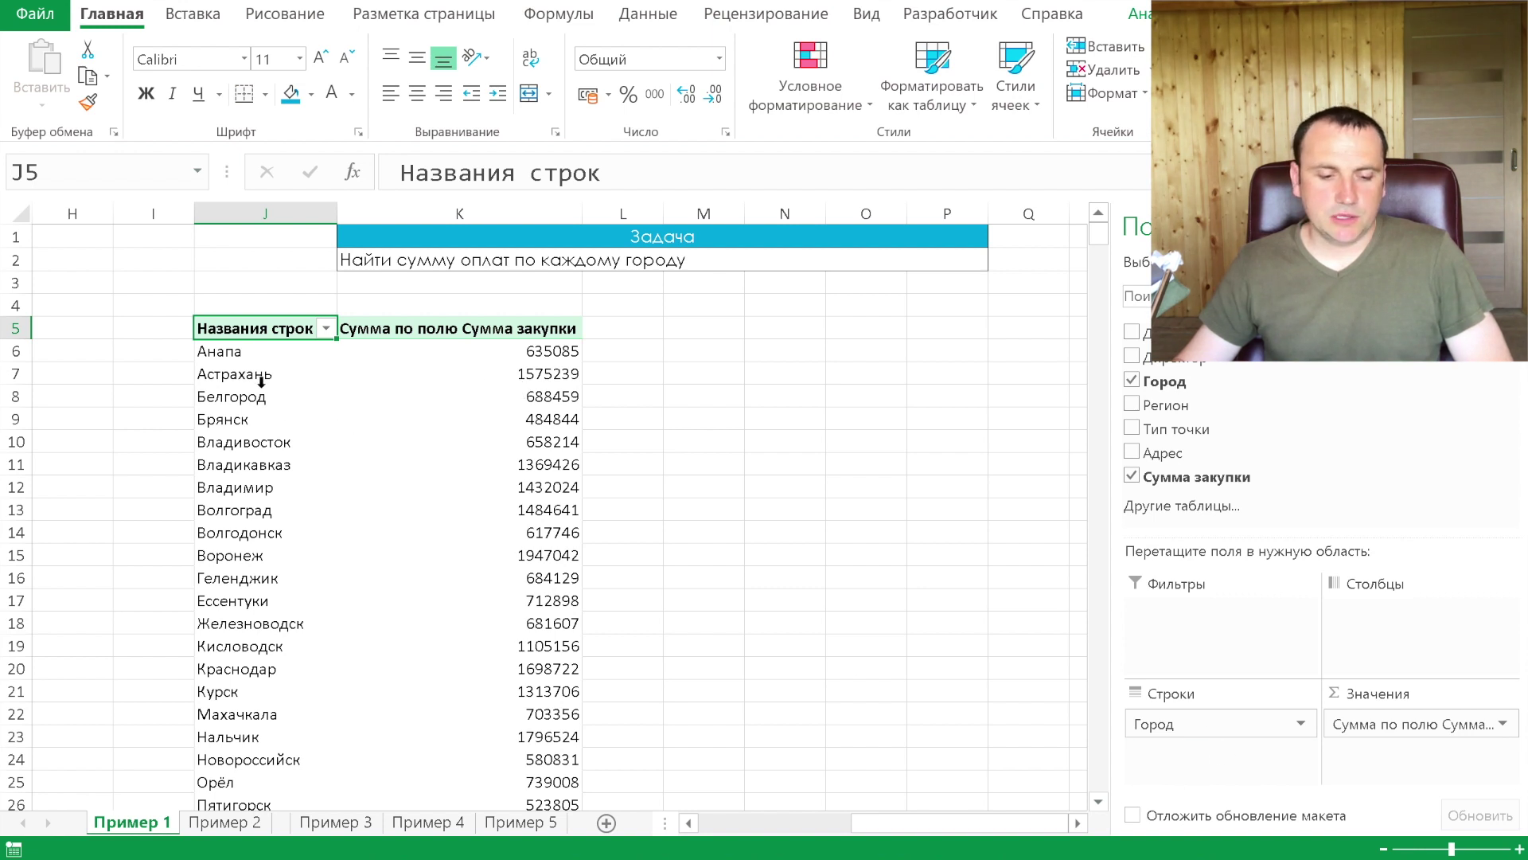
pyautogui.moveTo(270, 355); pyautogui.dragTo(274, 514)
pyautogui.click(444, 395)
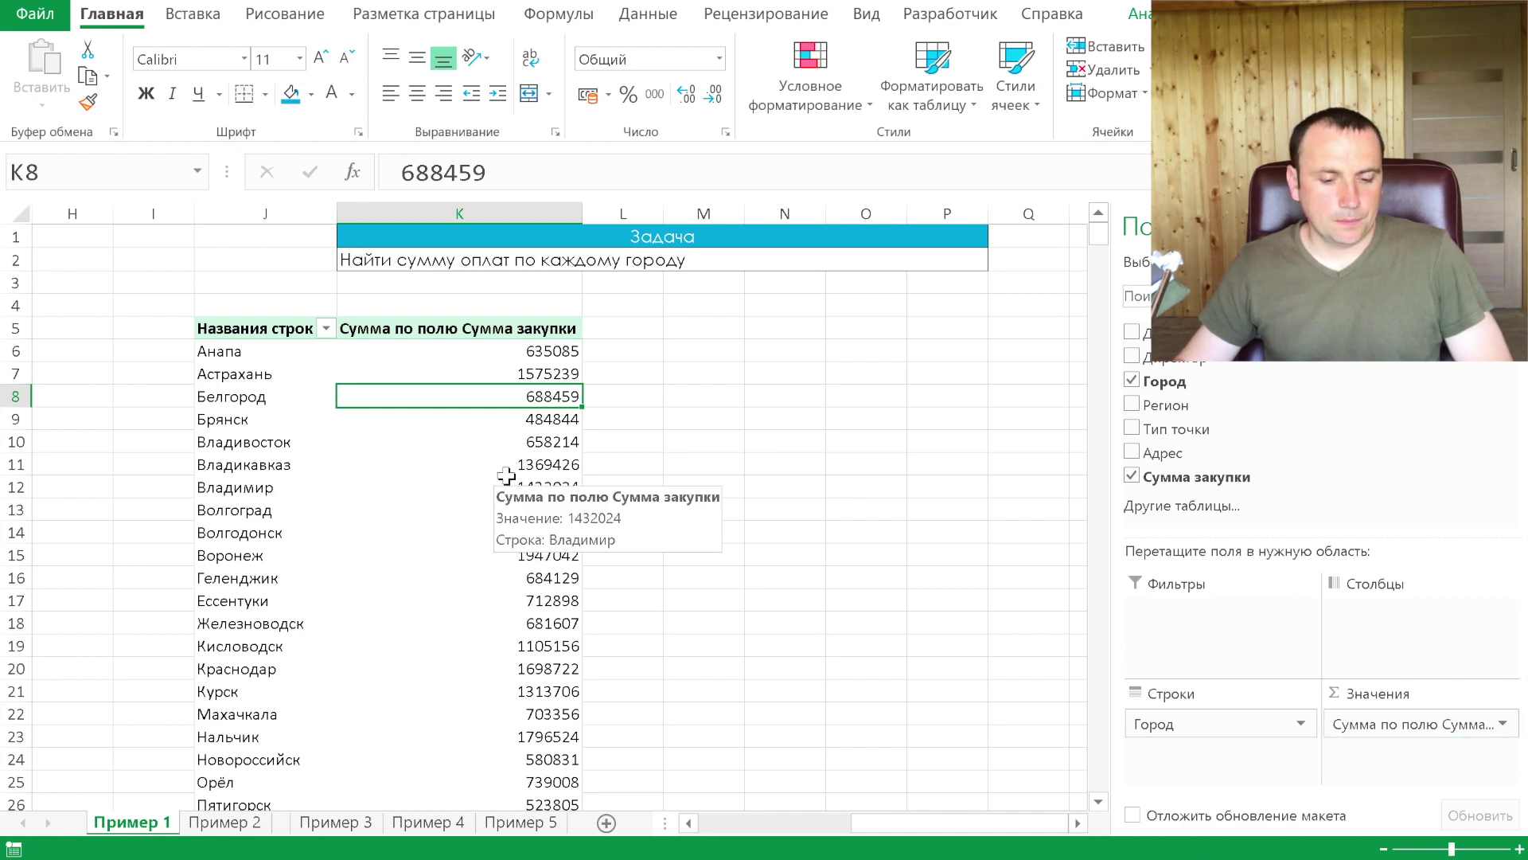
pyautogui.scroll(-3, 507, 476)
pyautogui.scroll(-2, 507, 475)
pyautogui.scroll(5, 507, 475)
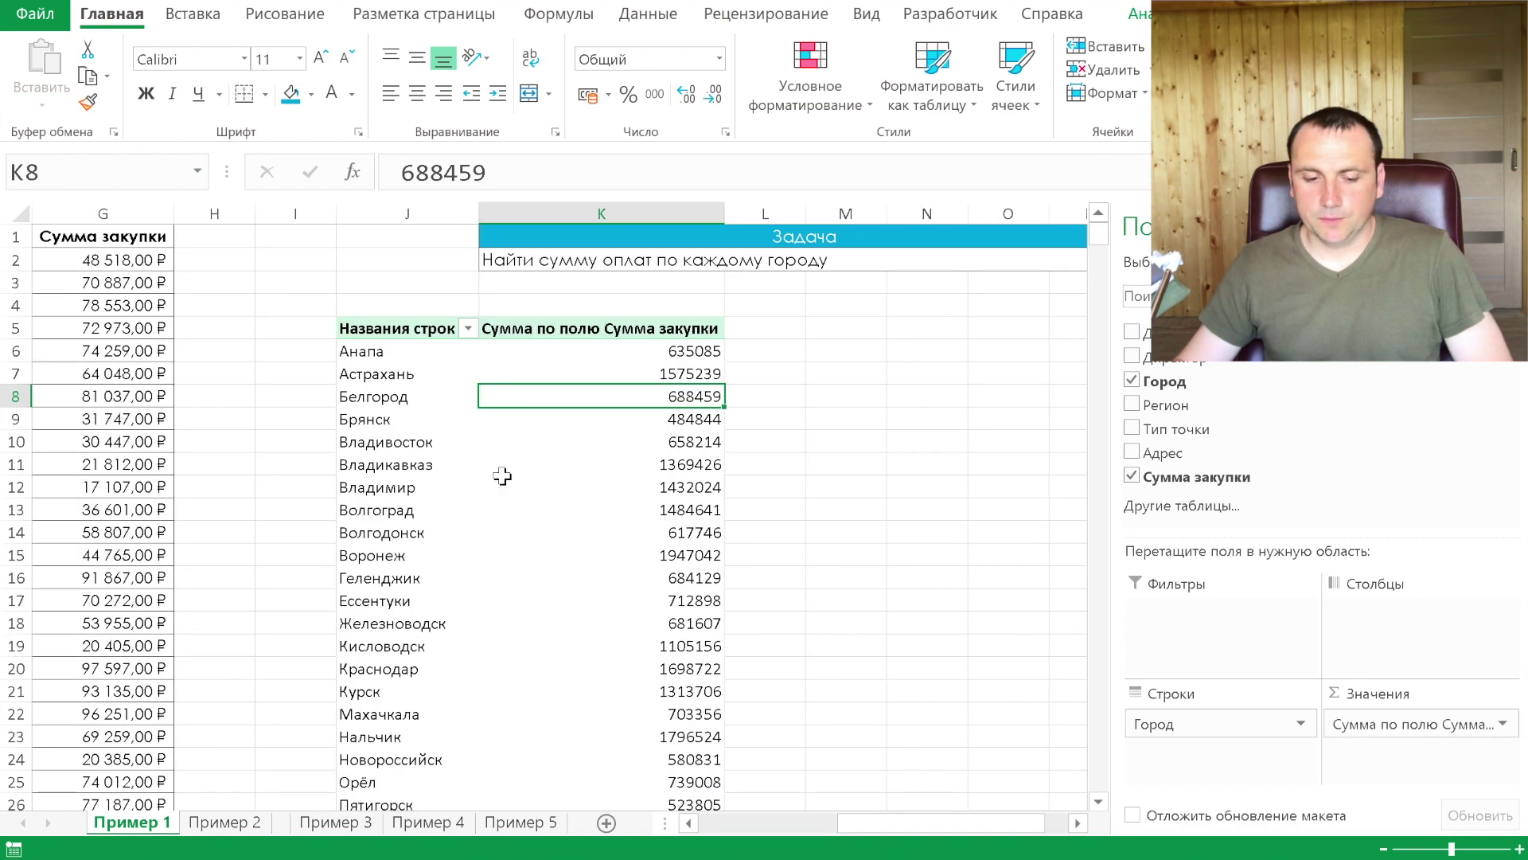
pyautogui.hscroll(1, 503, 475)
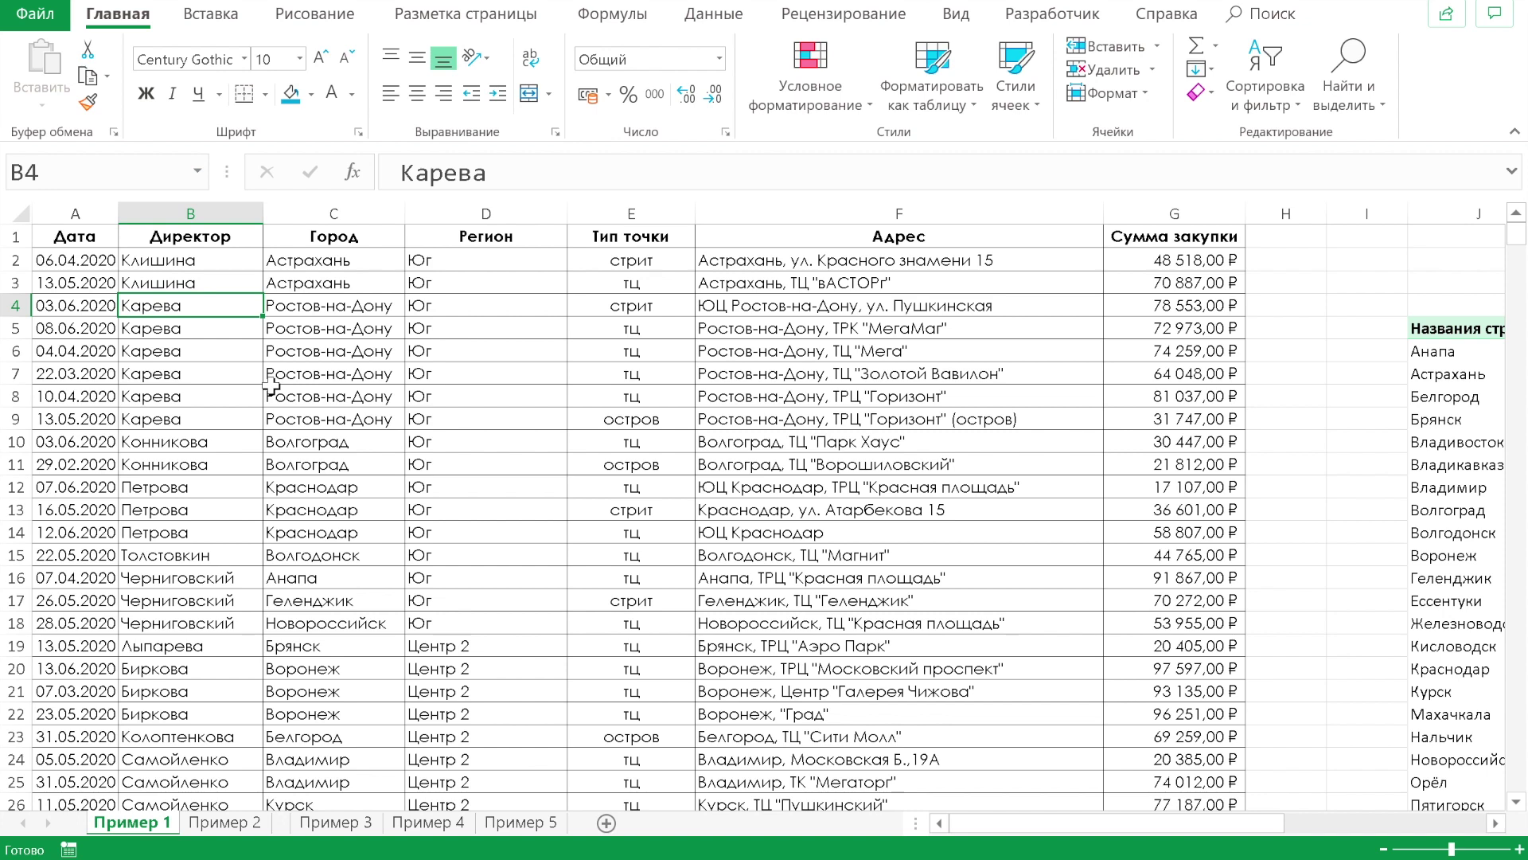
# Open sheet Пример 2 and read its tasks on Юг region payments and a director's store
pyautogui.click(226, 822)
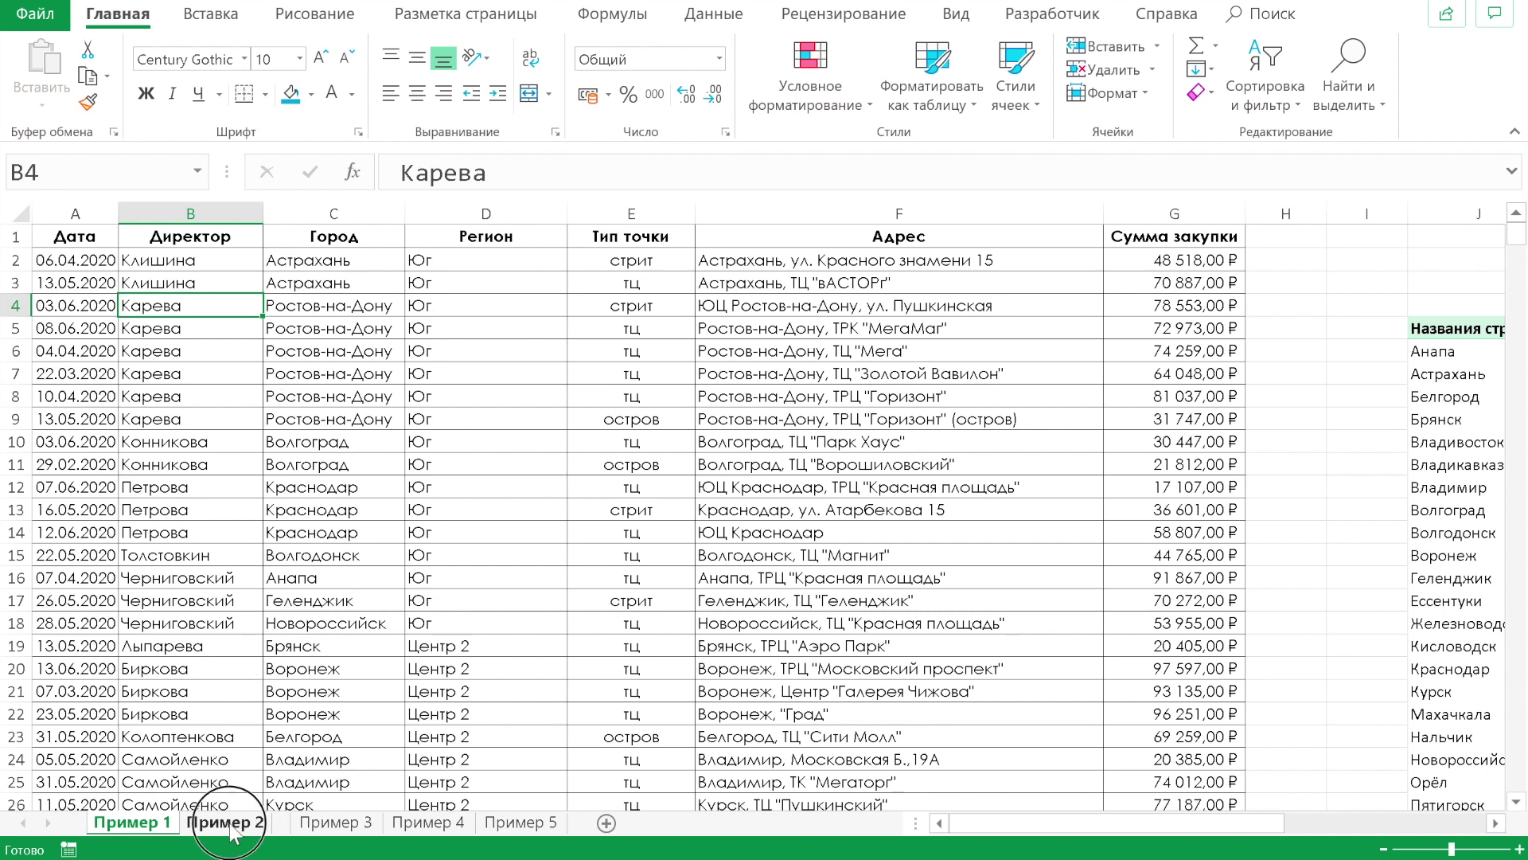
pyautogui.click(457, 260)
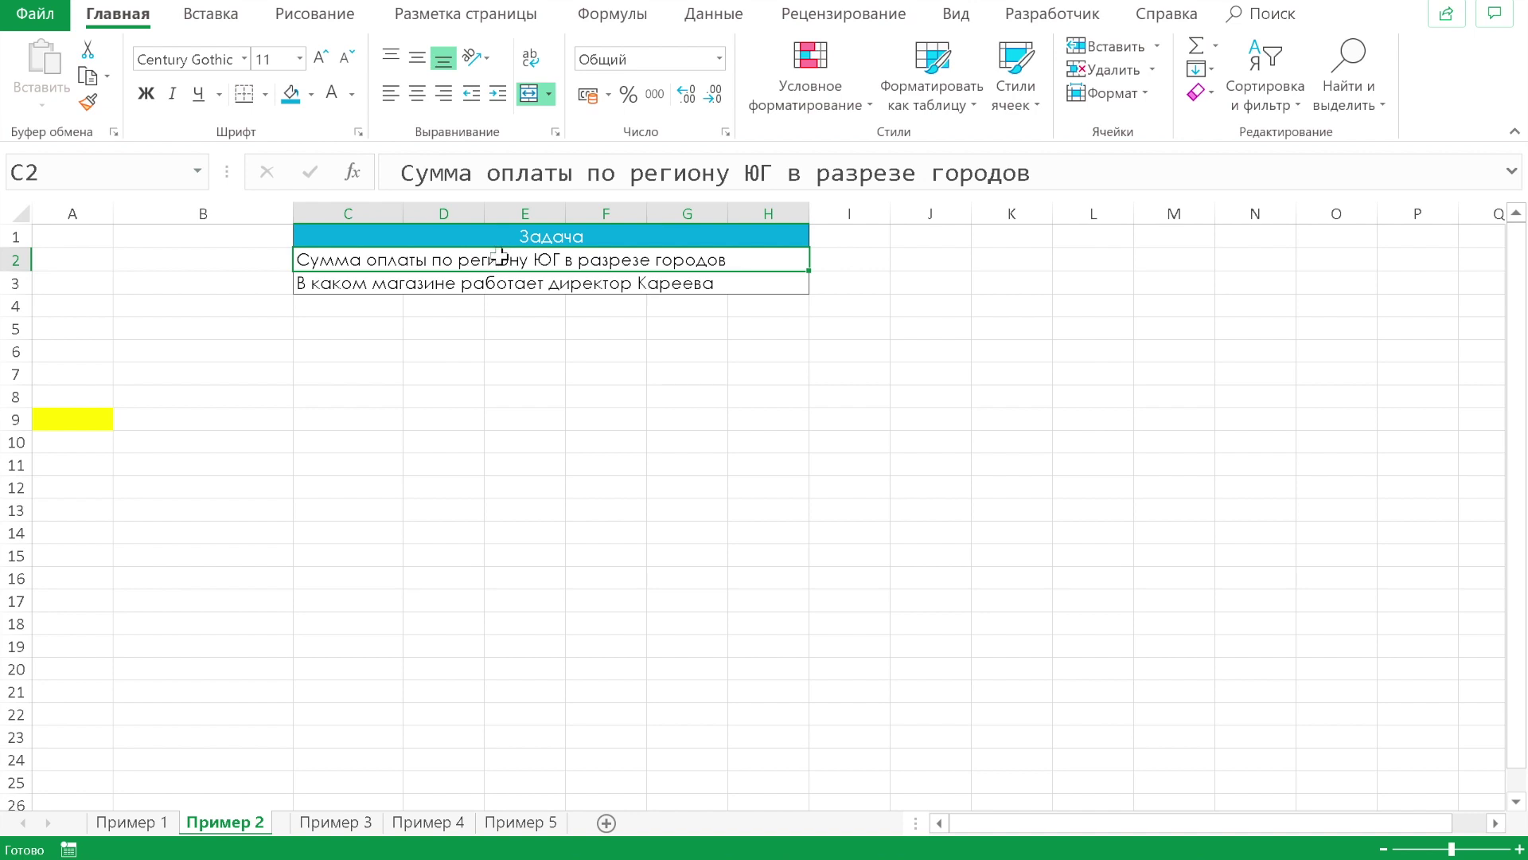
pyautogui.click(480, 284)
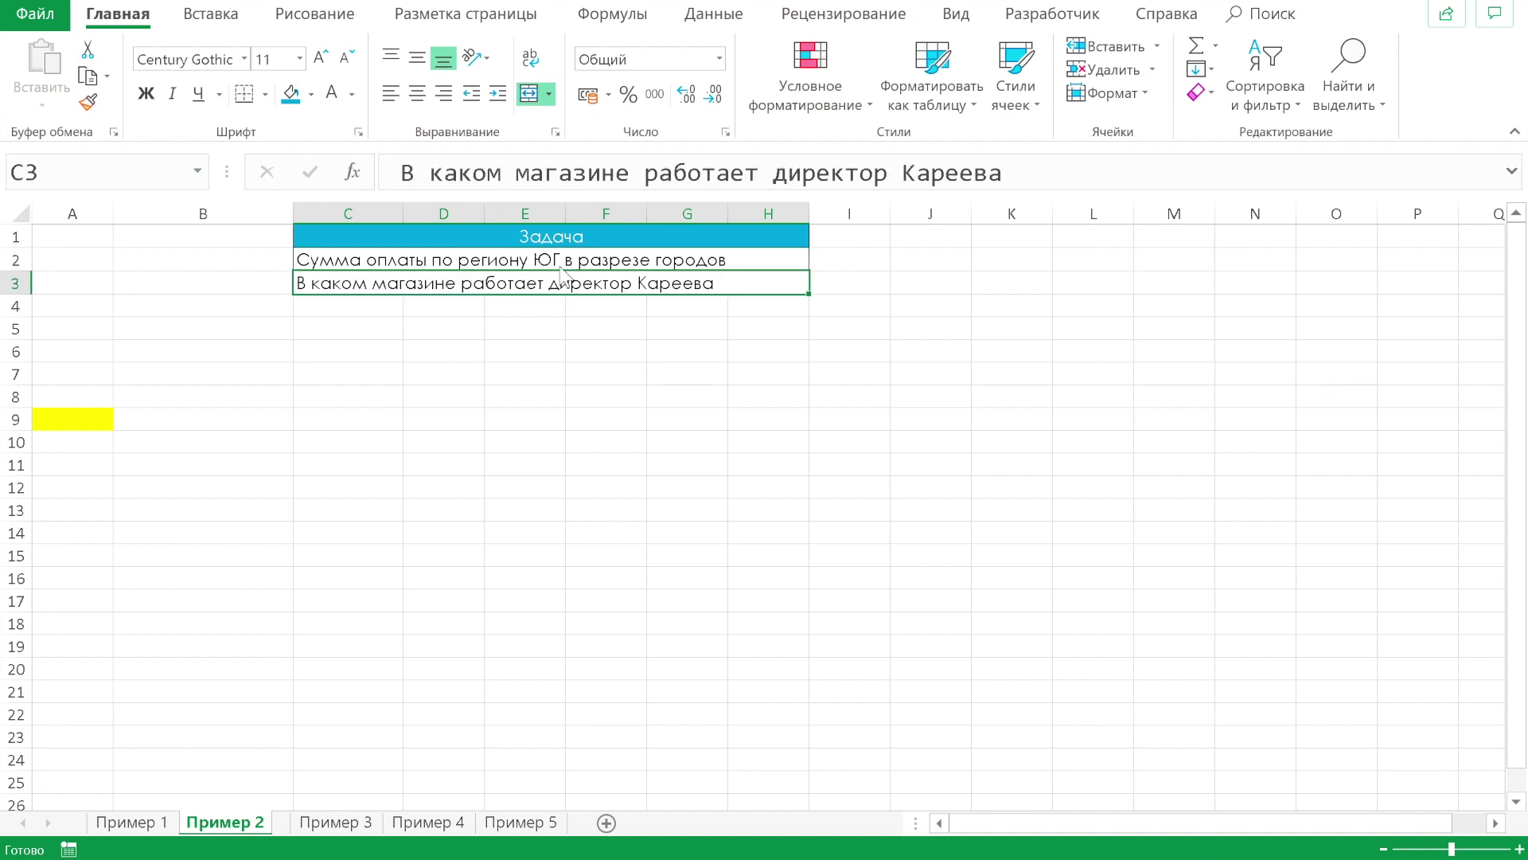
# Insert a pivot table from the Пример 1 data at 'Пример 2'!$A$9
pyautogui.click(147, 822)
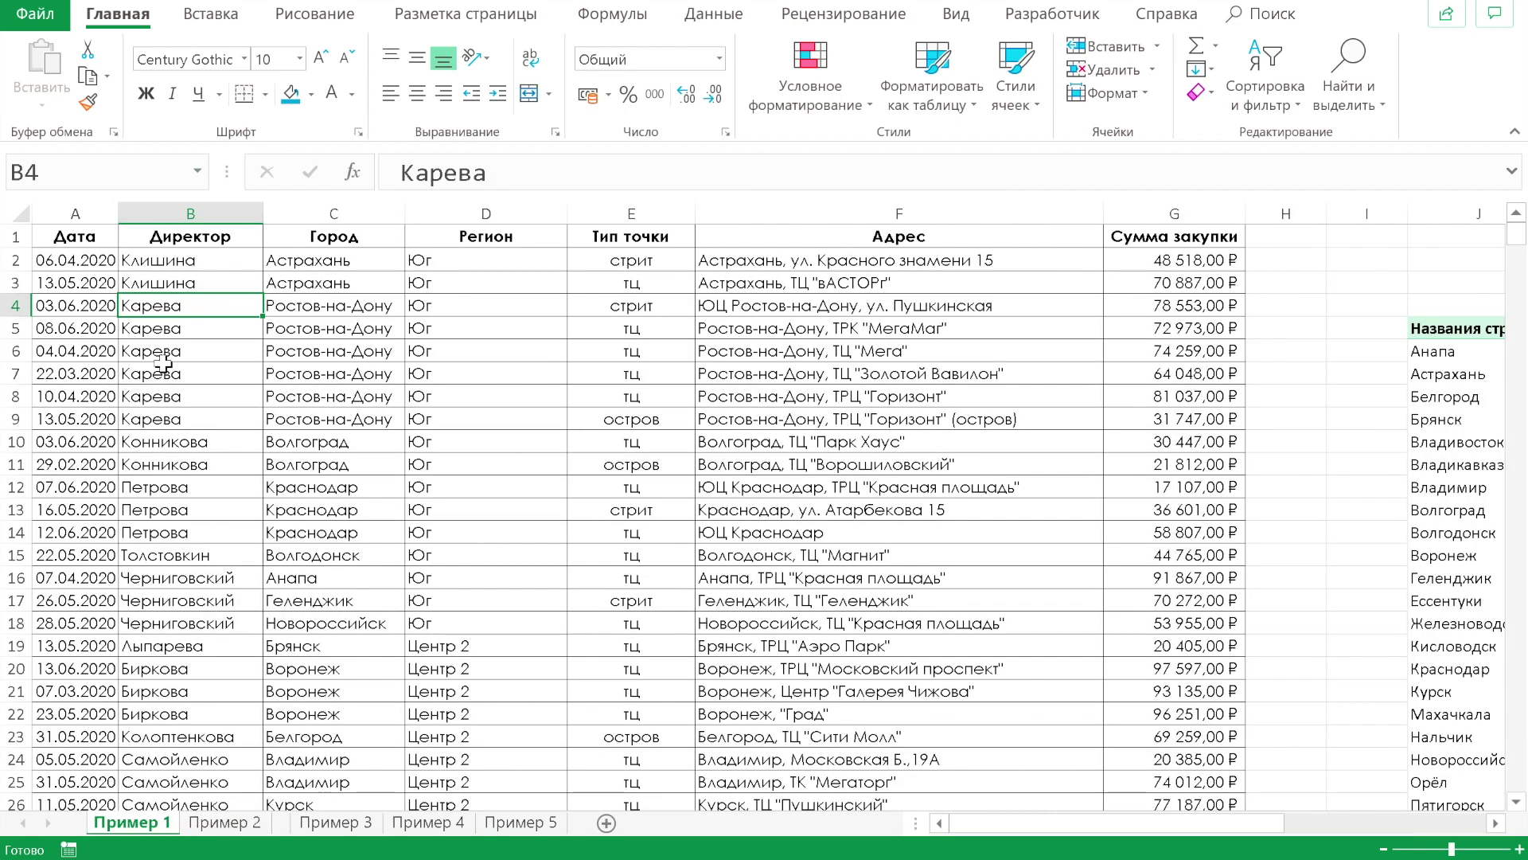
pyautogui.click(210, 13)
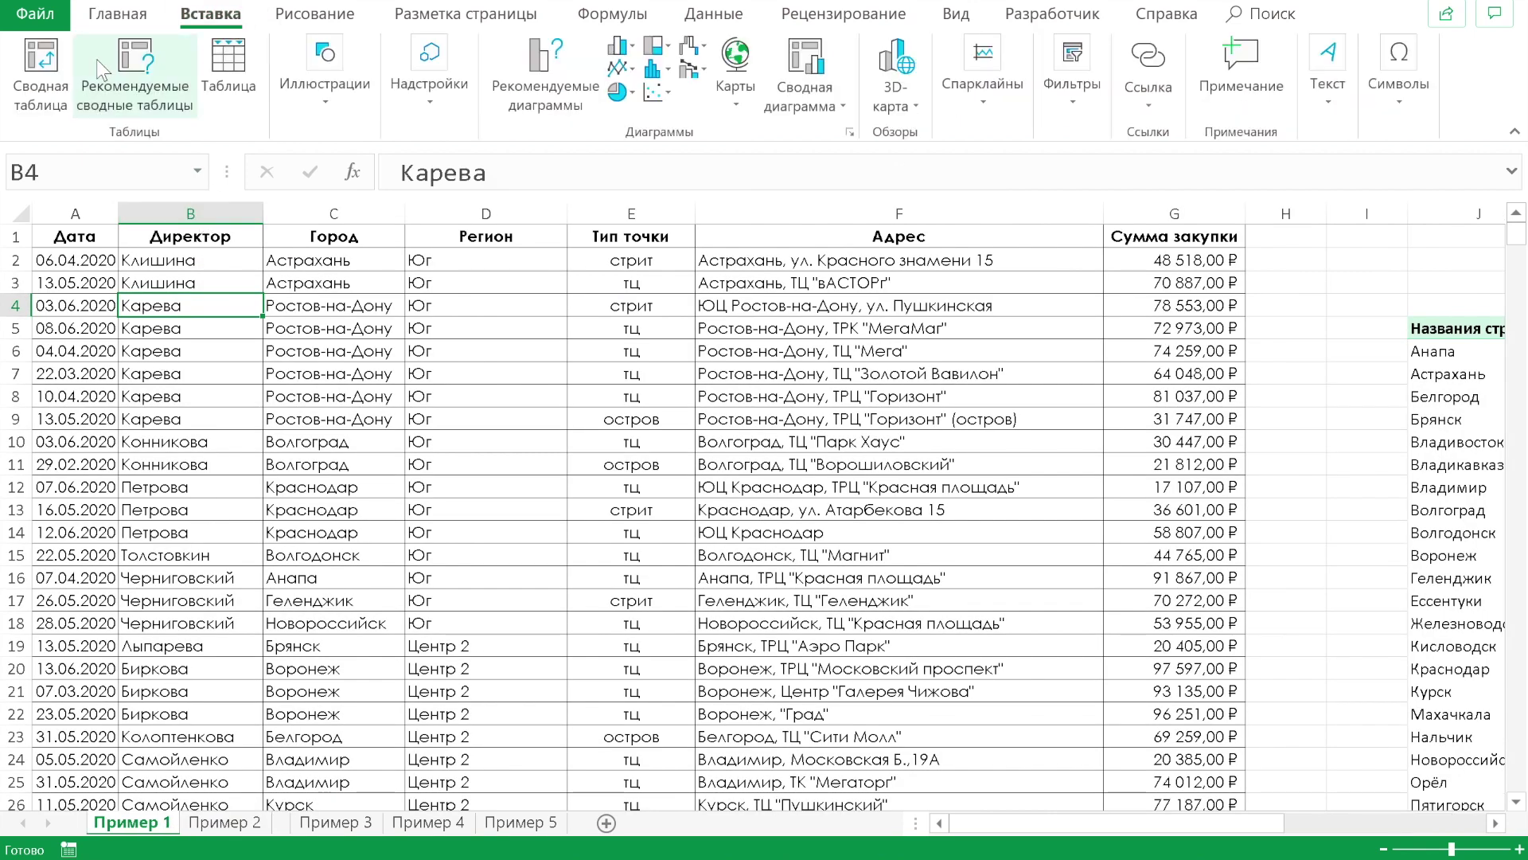
pyautogui.click(7, 94)
pyautogui.click(151, 620)
pyautogui.click(263, 644)
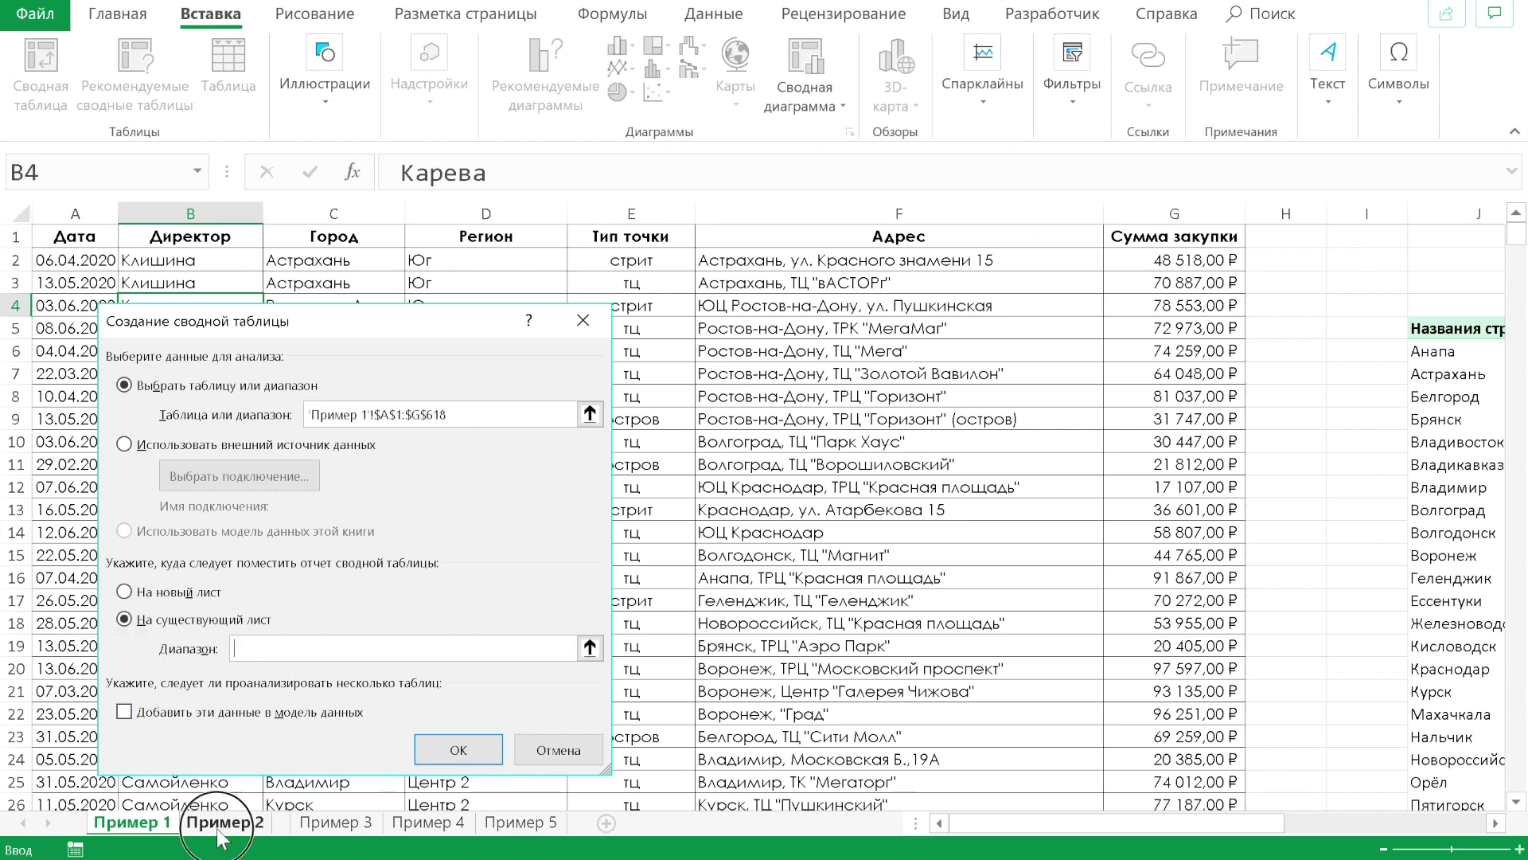
pyautogui.click(219, 826)
pyautogui.click(56, 417)
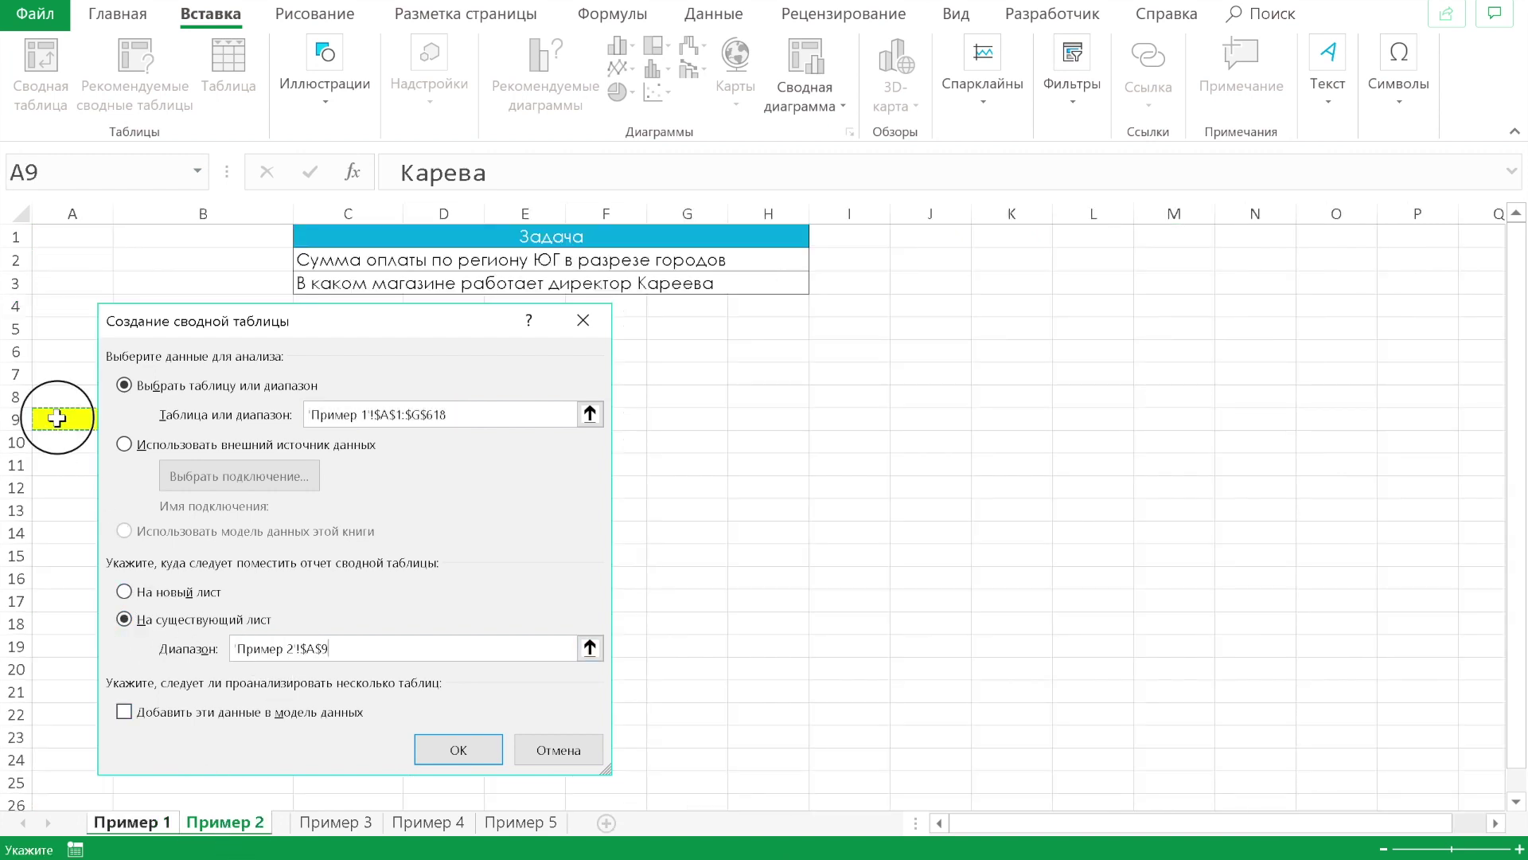
pyautogui.click(454, 750)
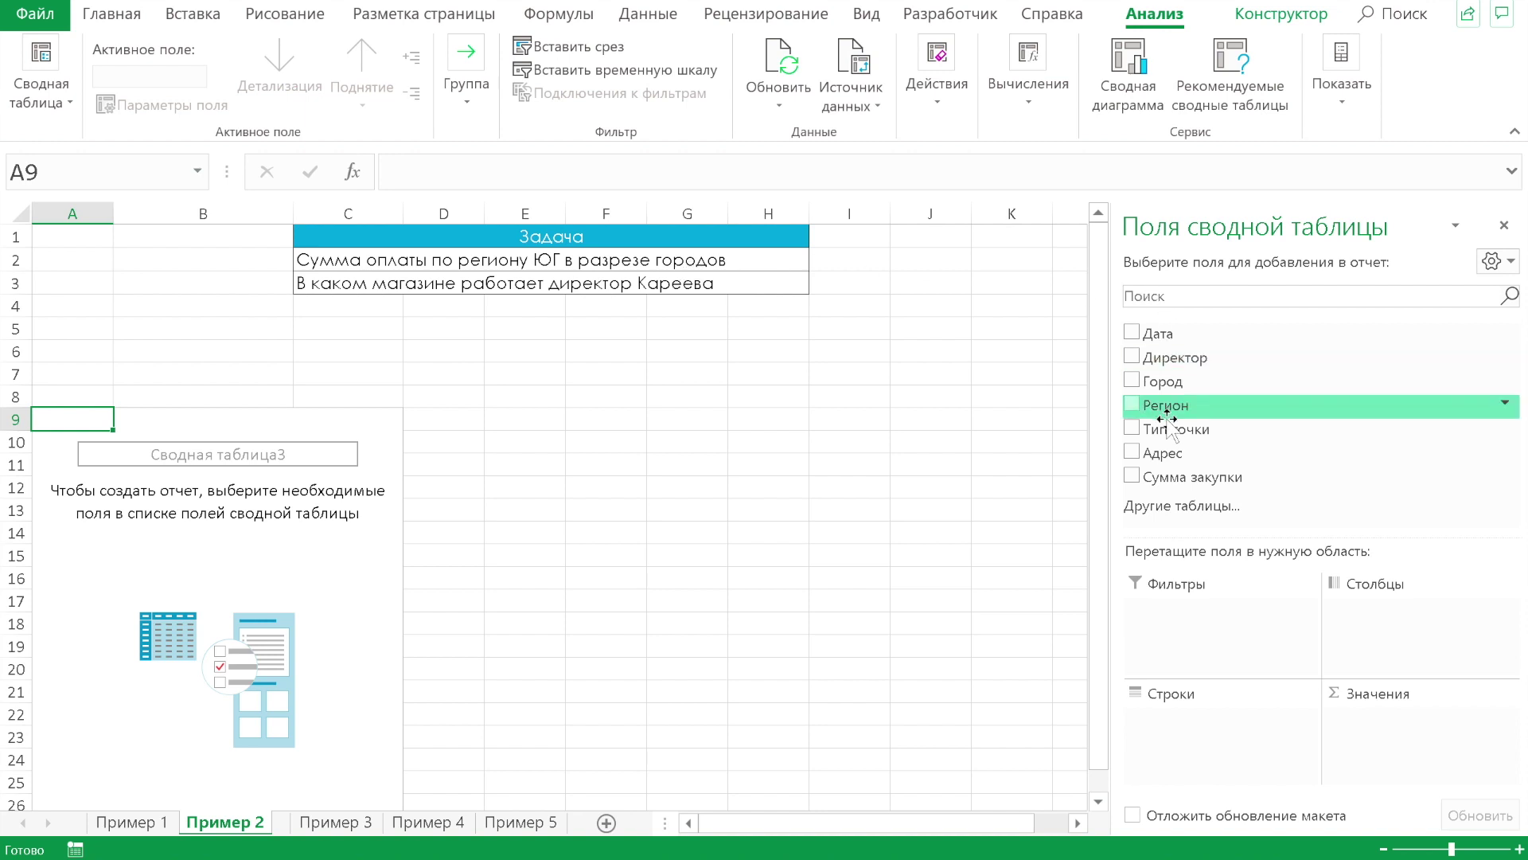
# Add Регион as report filter, Город as rows and Сумма закупки as summed values
pyautogui.moveTo(1168, 405); pyautogui.dragTo(1184, 617)
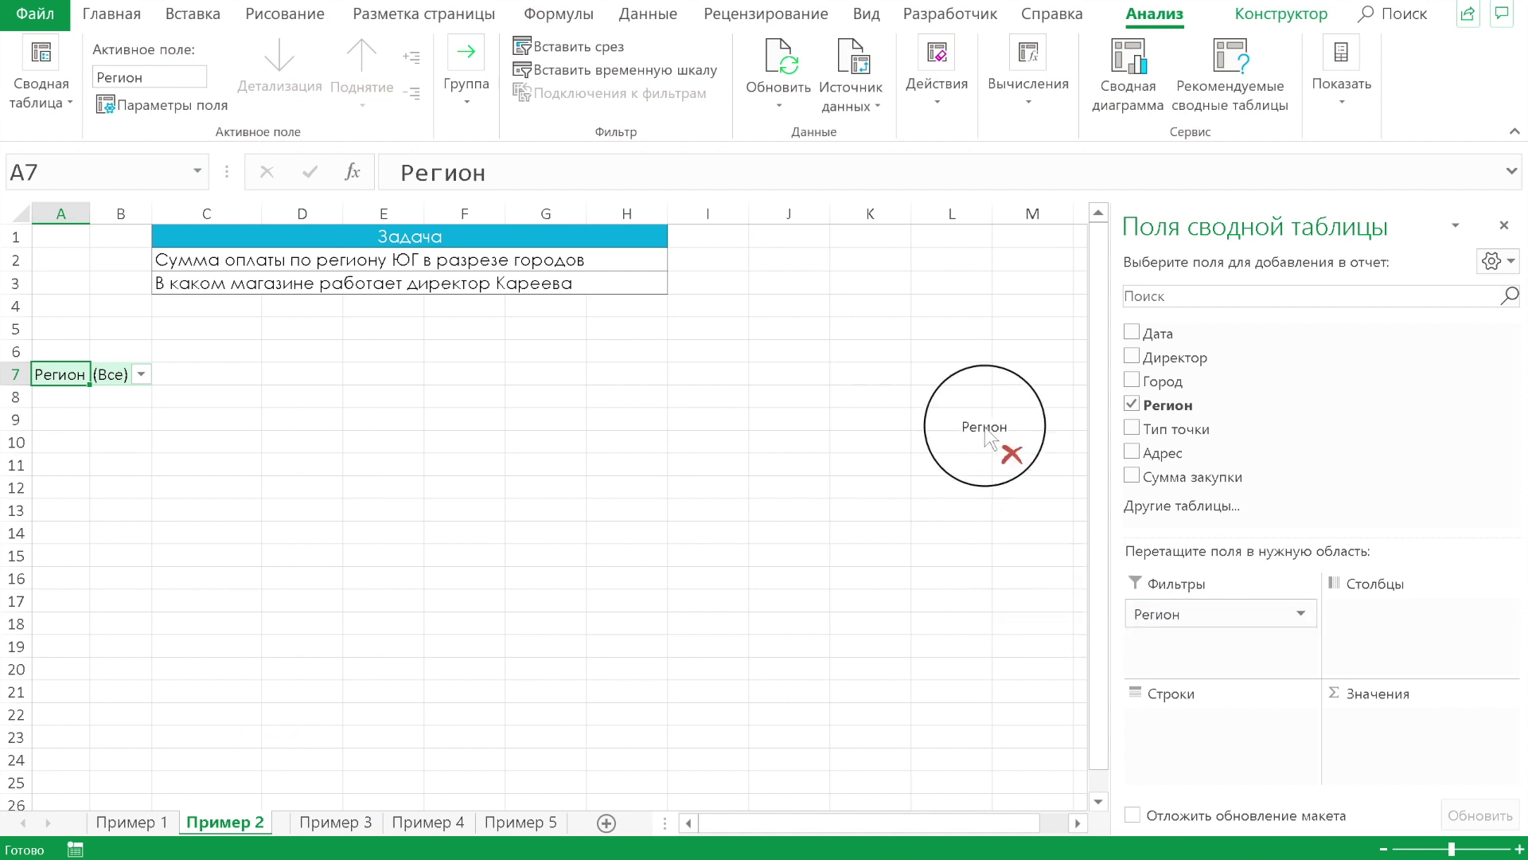
pyautogui.moveTo(1184, 617); pyautogui.dragTo(990, 443)
pyautogui.rightClick(1182, 406)
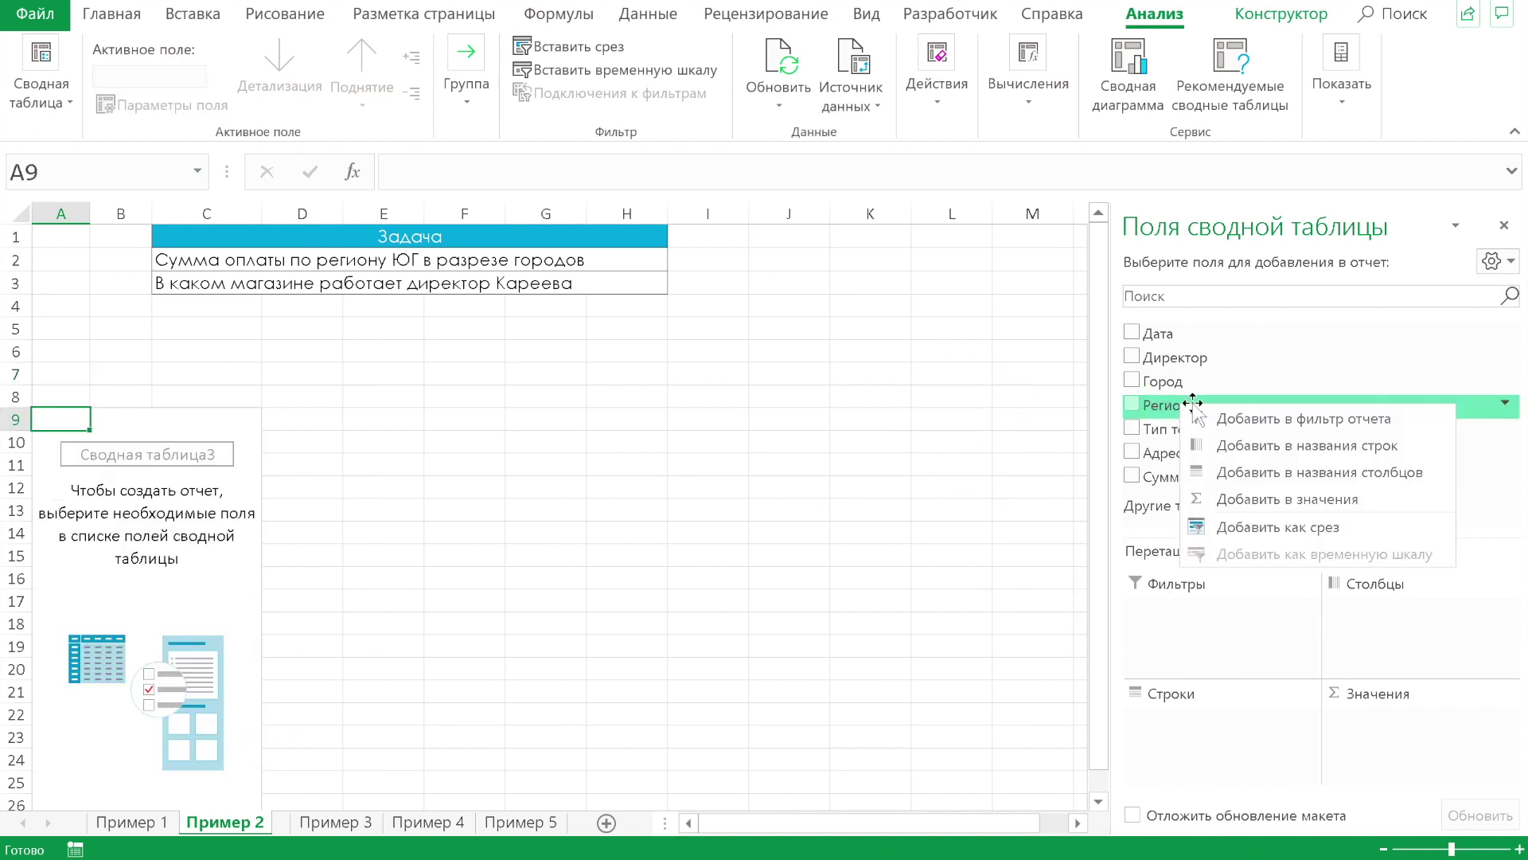
pyautogui.click(1266, 418)
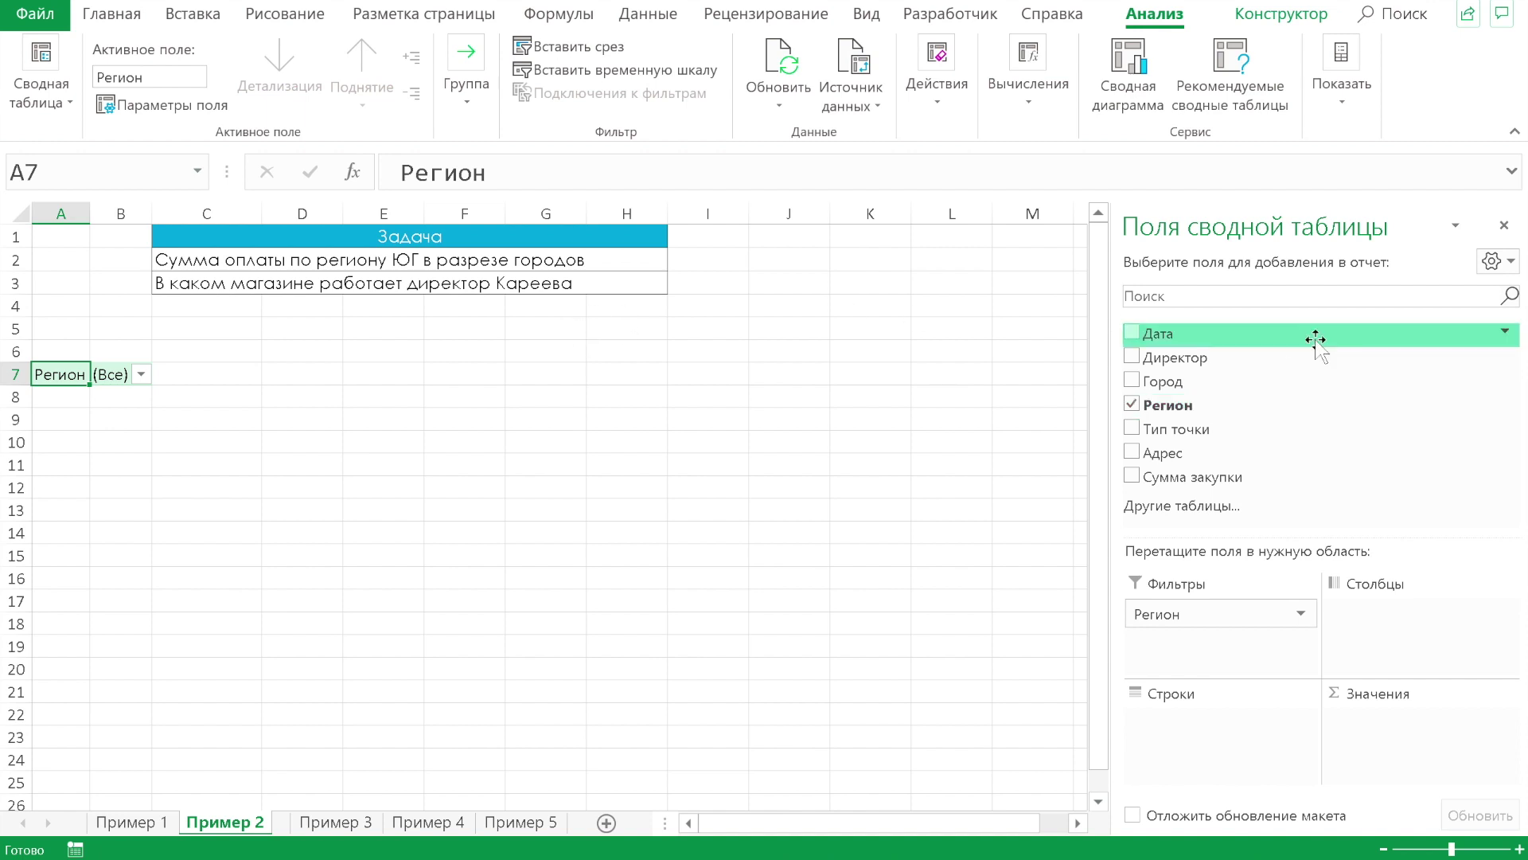
pyautogui.moveTo(1266, 386); pyautogui.dragTo(1232, 748)
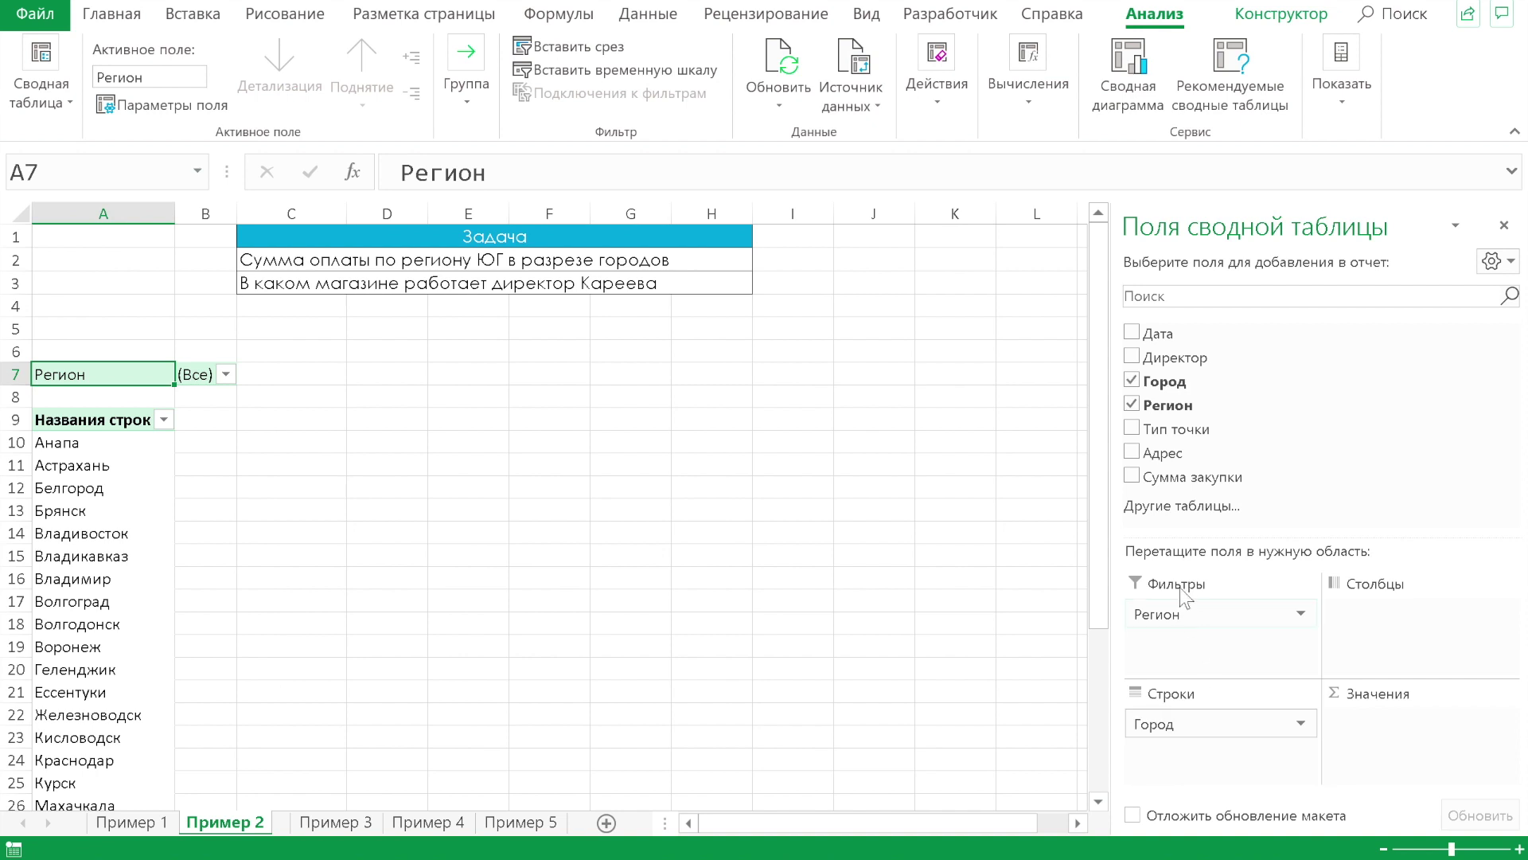
pyautogui.click(1146, 476)
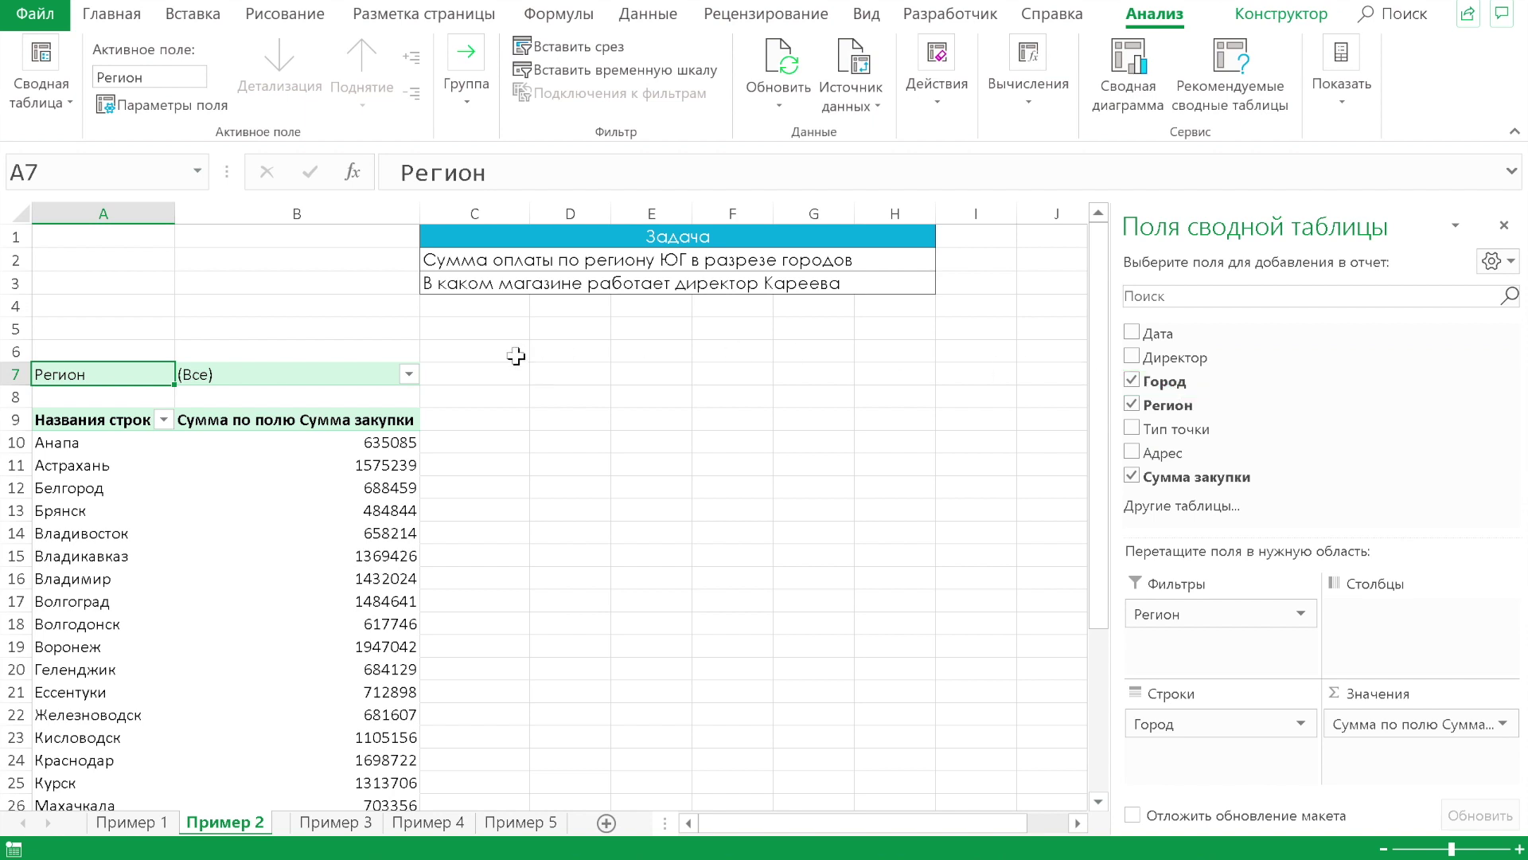
pyautogui.click(409, 374)
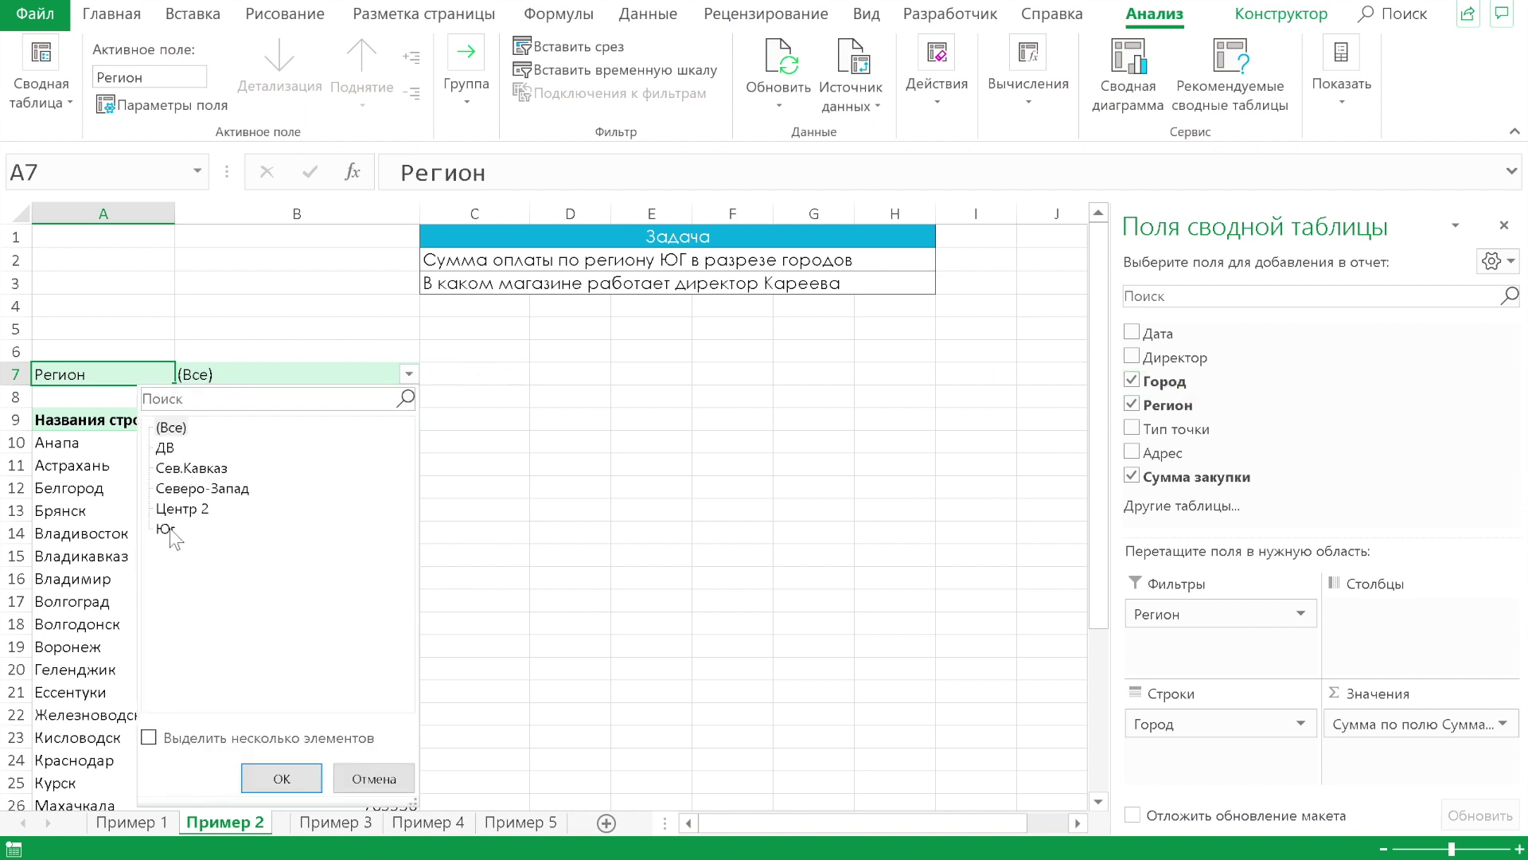
# Filter the pivot's Регион field to Юг
pyautogui.click(371, 777)
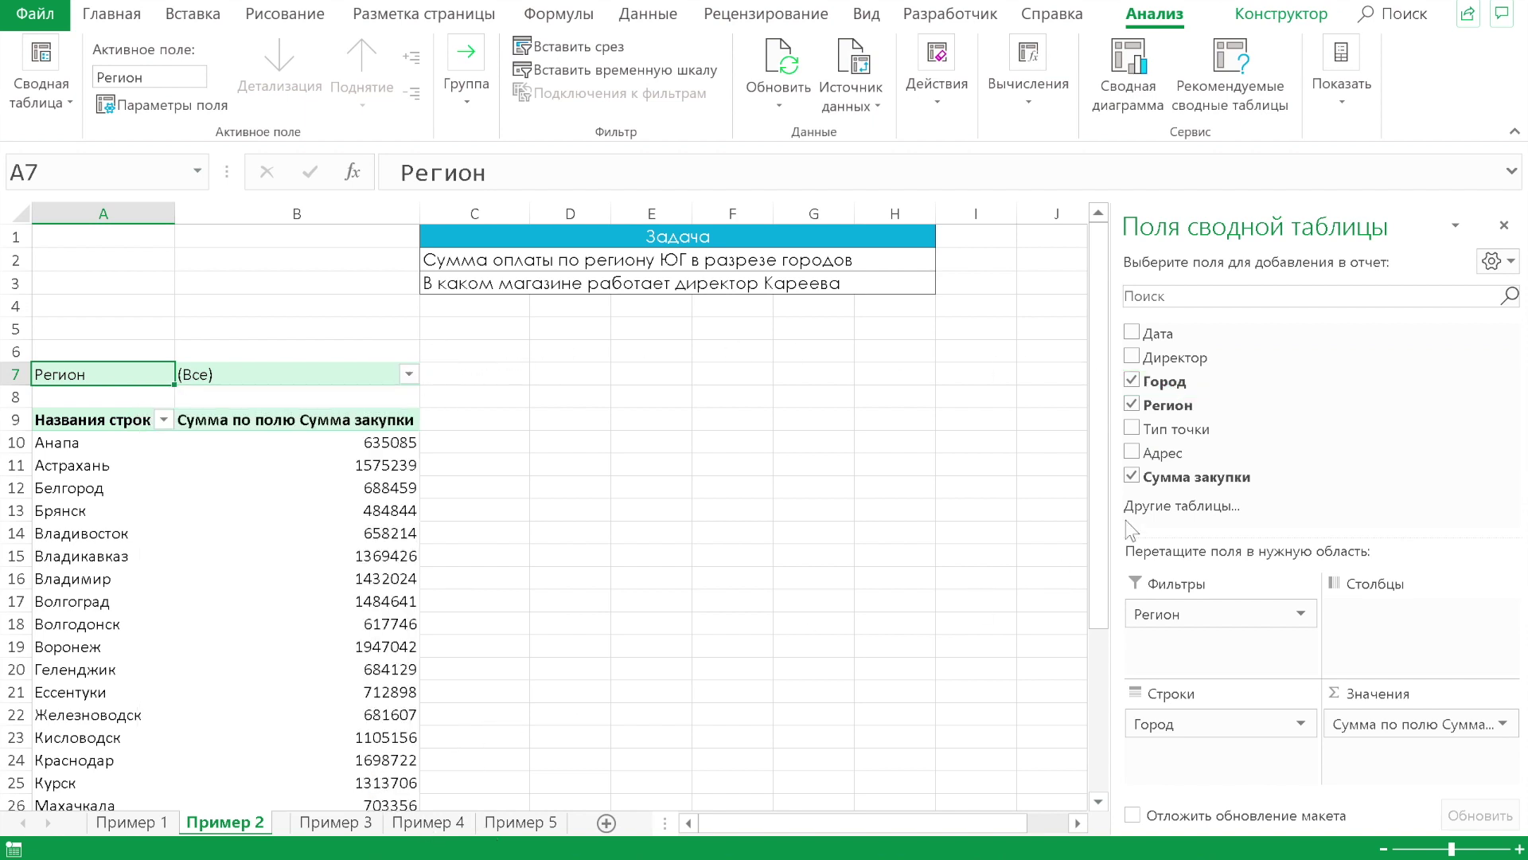
pyautogui.moveTo(1314, 380)
pyautogui.click(1503, 380)
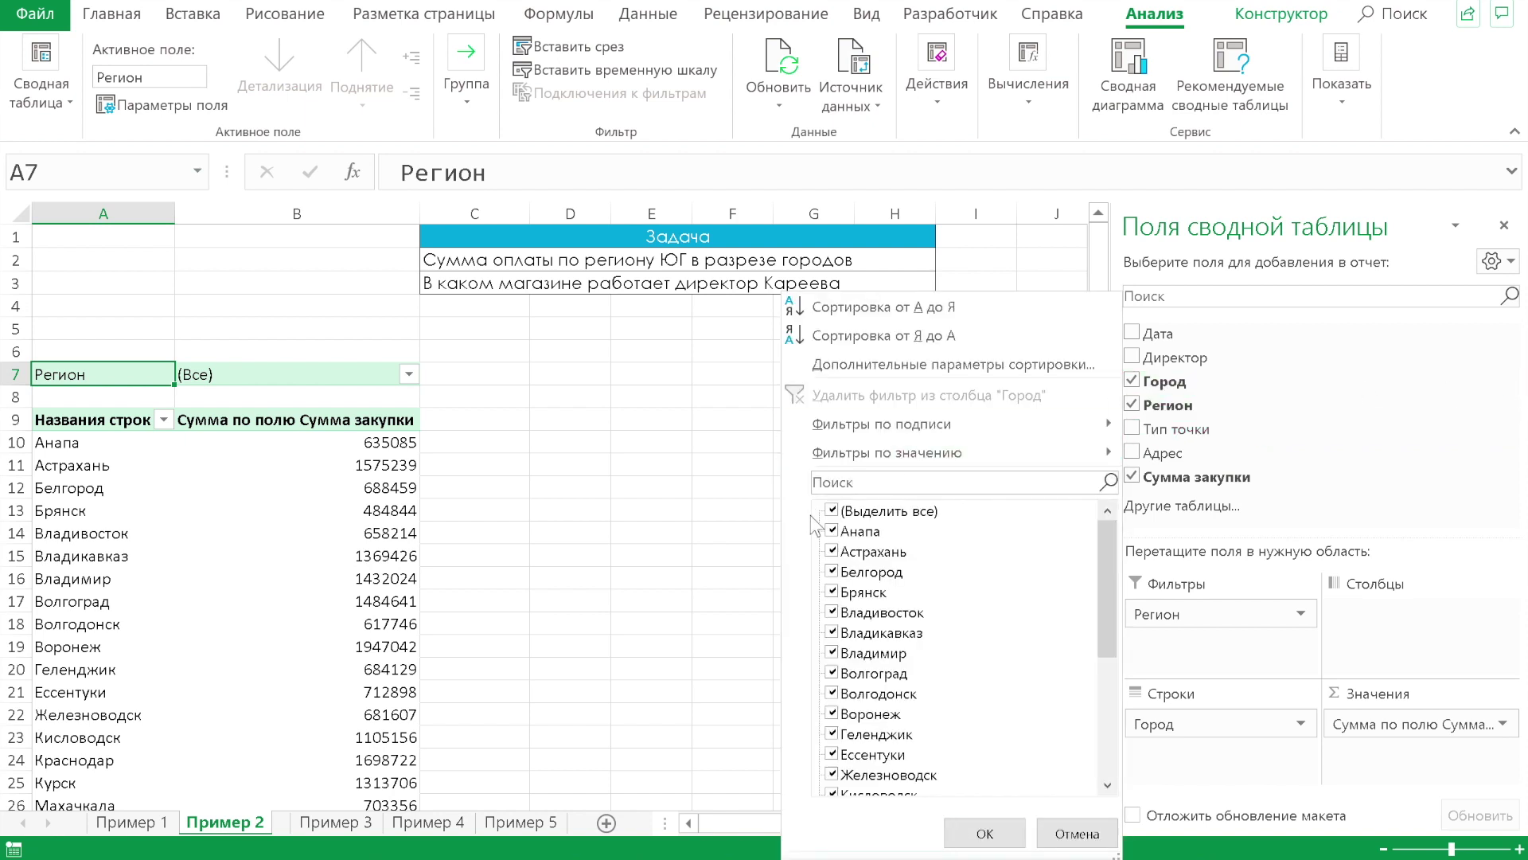
pyautogui.click(1077, 833)
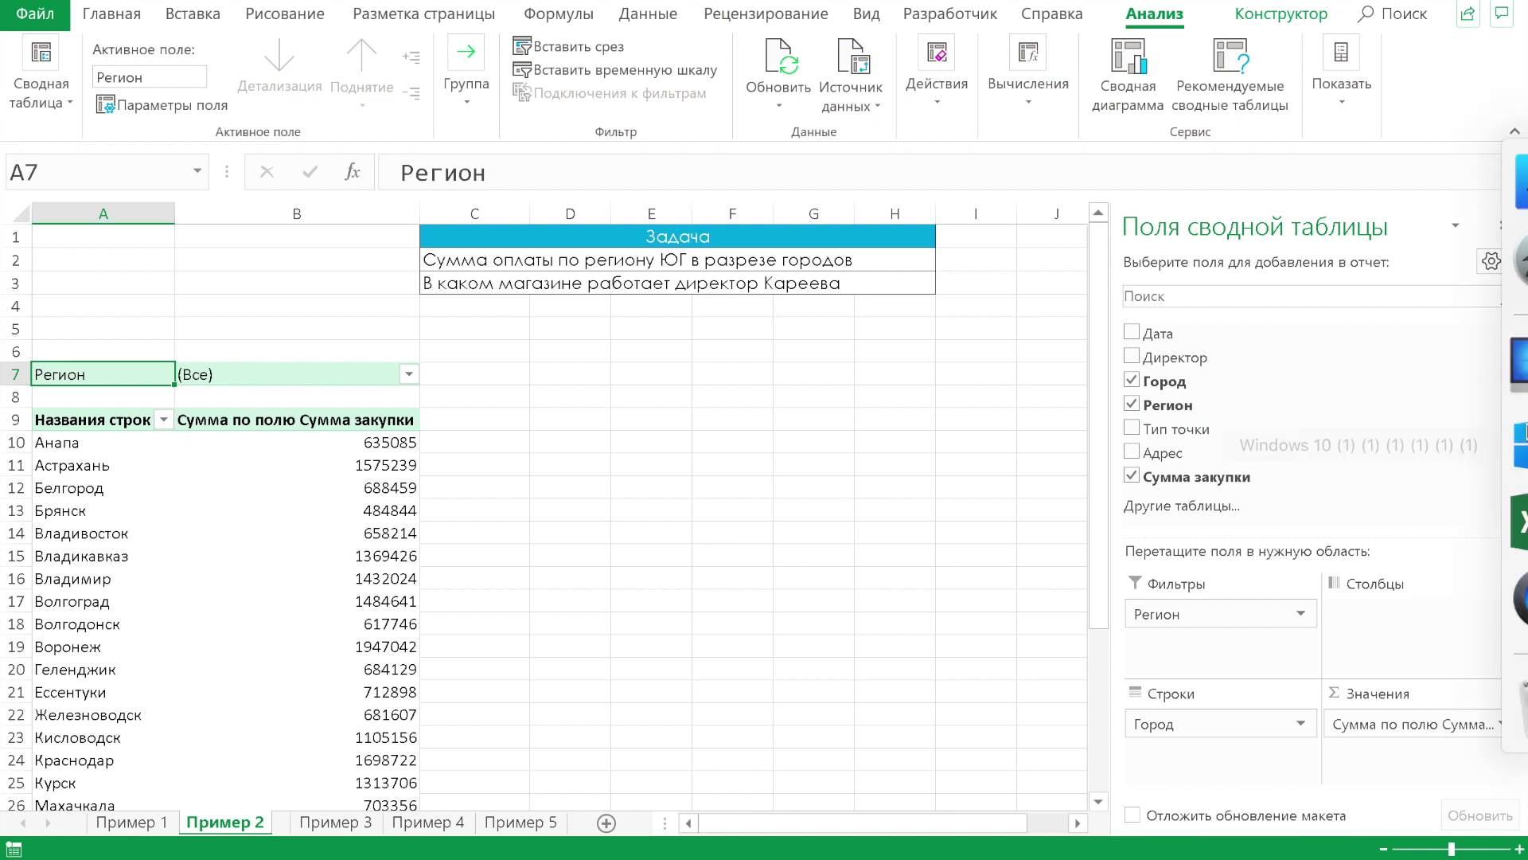
pyautogui.click(1505, 403)
pyautogui.click(870, 563)
pyautogui.click(986, 813)
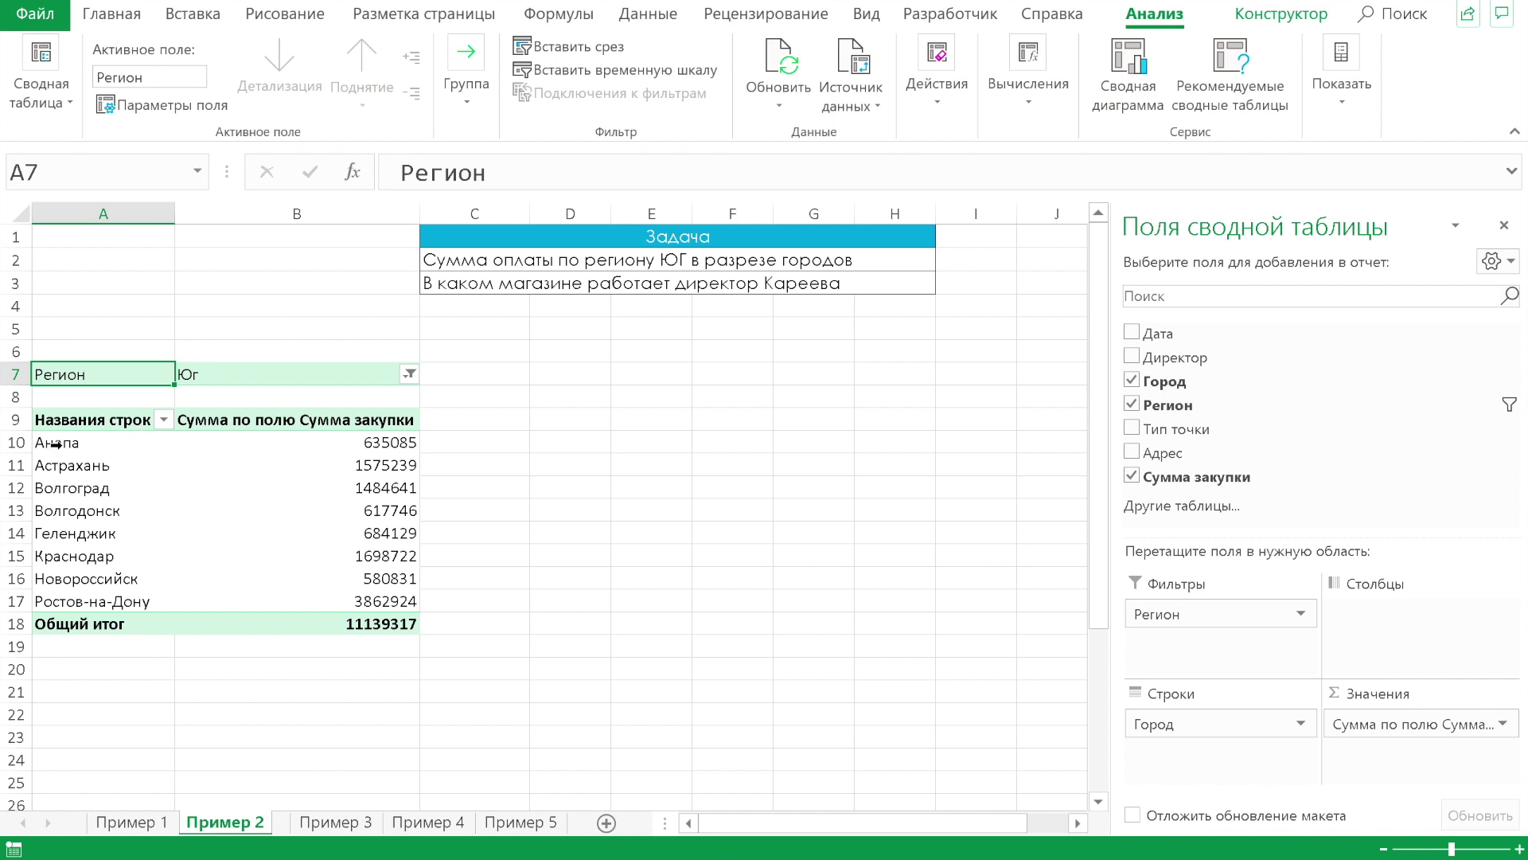
# Review the Юг cities' sums, e.g. Геленджик 684129 and Волгоград 1484641
pyautogui.moveTo(106, 444); pyautogui.dragTo(228, 587)
pyautogui.click(409, 566)
pyautogui.click(350, 532)
pyautogui.click(344, 482)
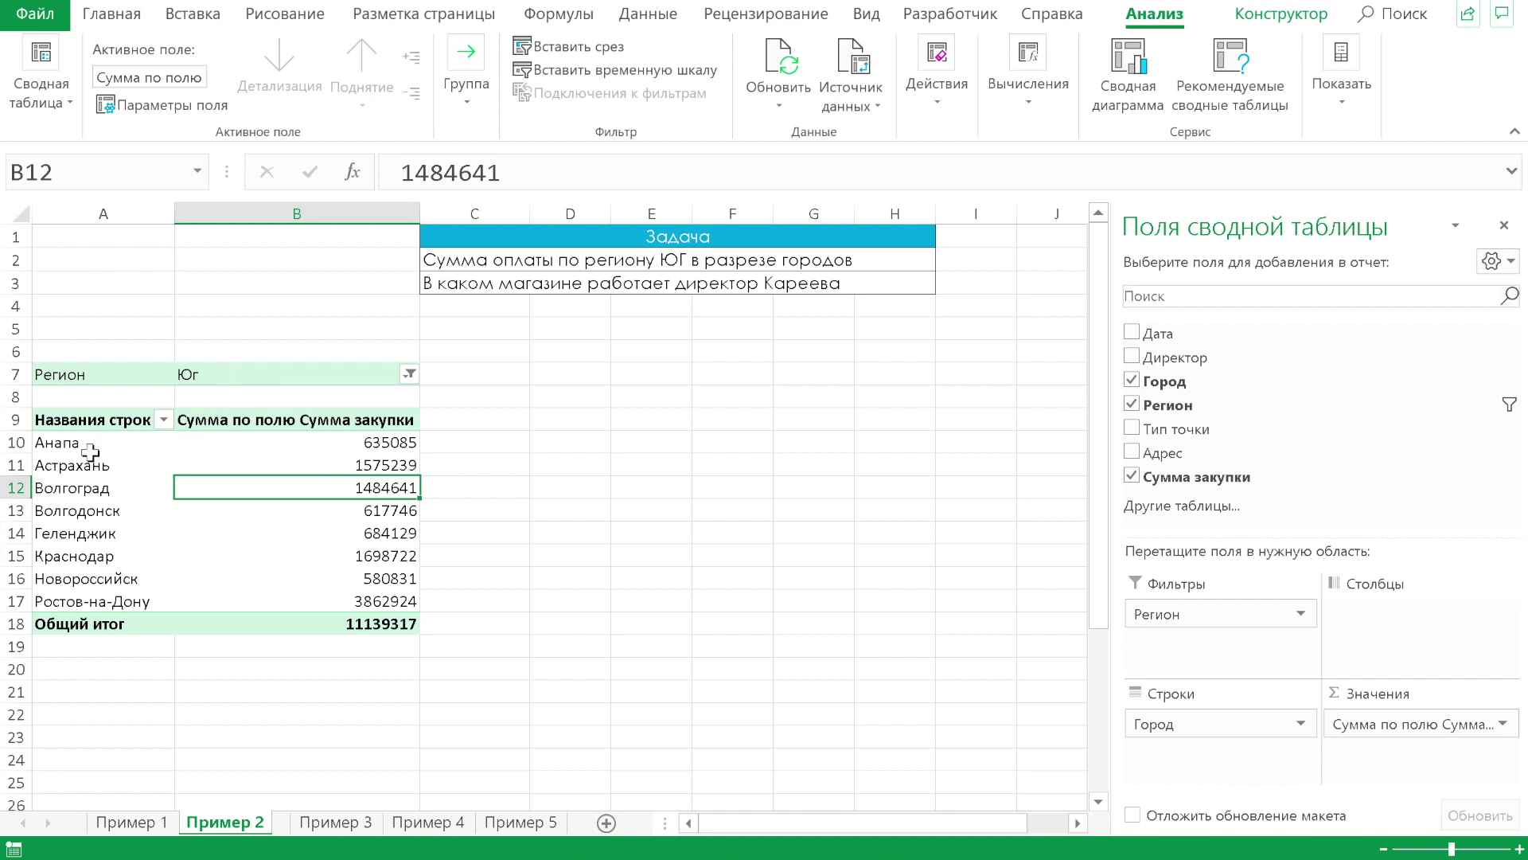
# Remove Город, reset the Регион filter to (Все), then remove Сумма закупки and Регион
pyautogui.click(1131, 379)
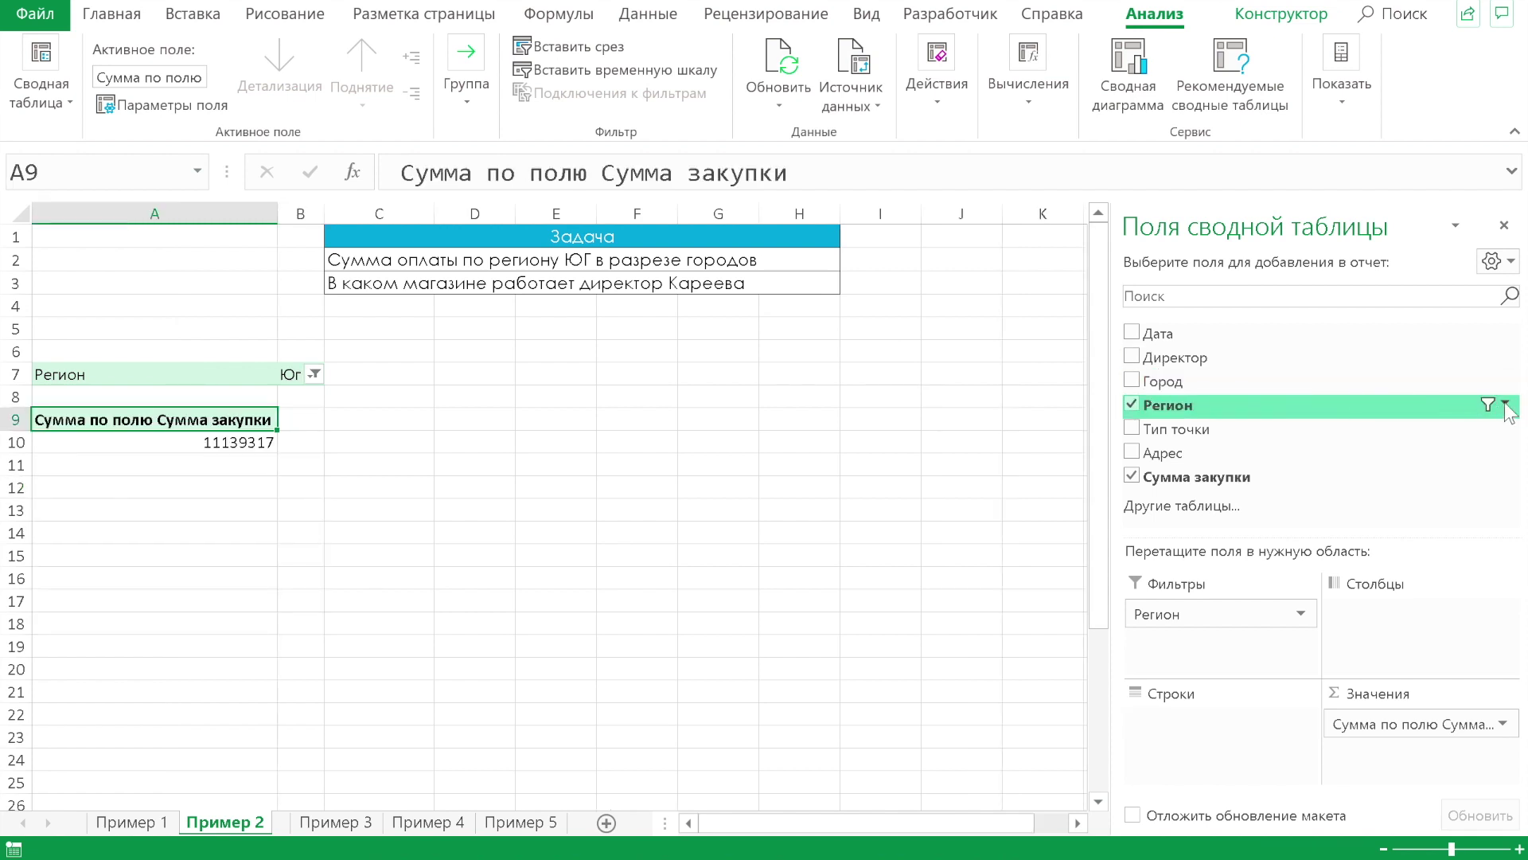
pyautogui.click(1506, 404)
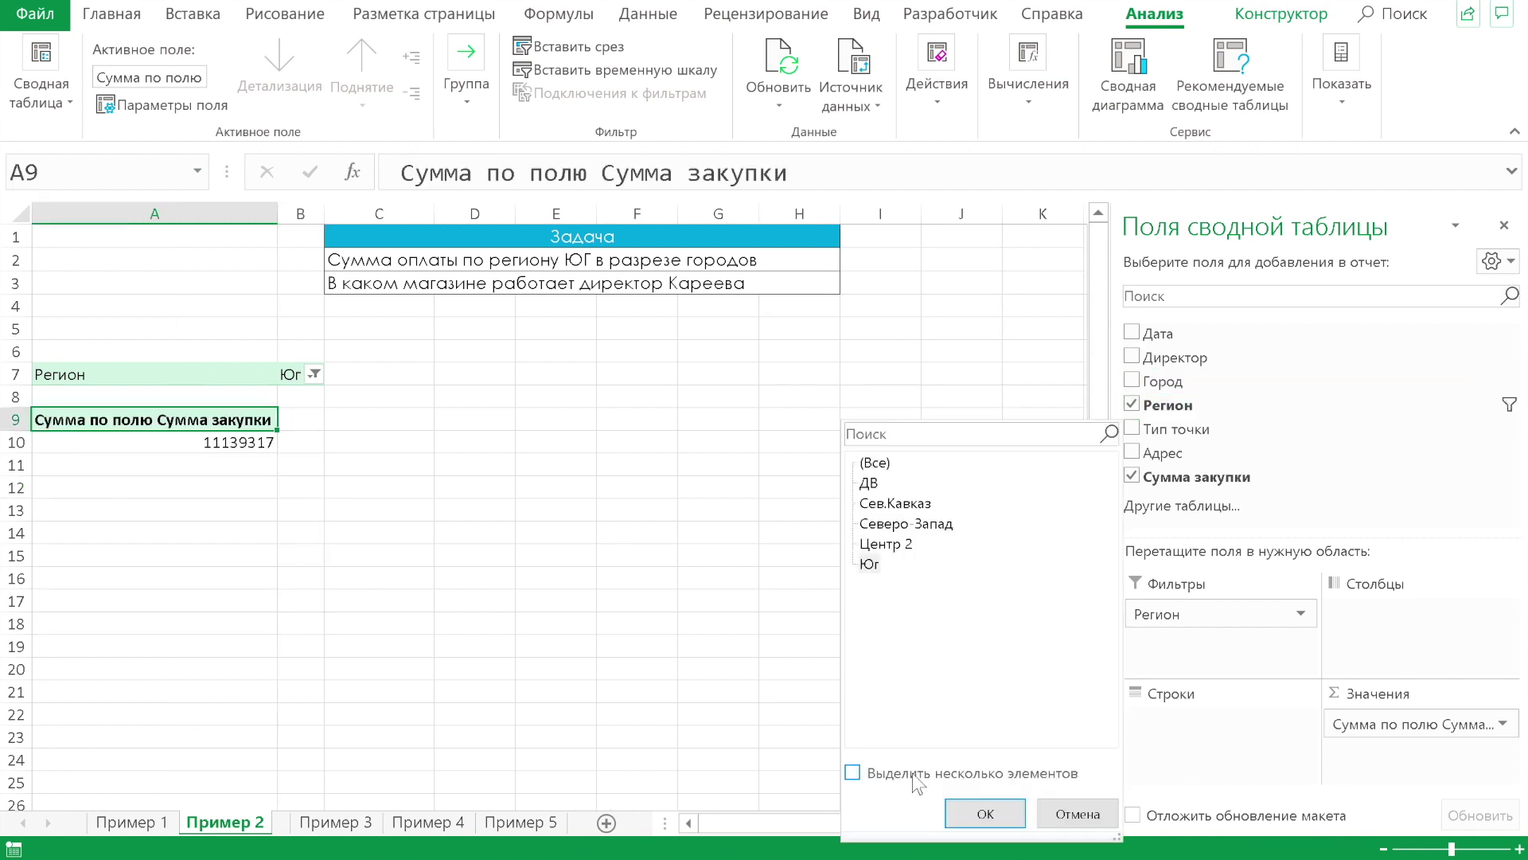
pyautogui.click(875, 463)
pyautogui.click(985, 813)
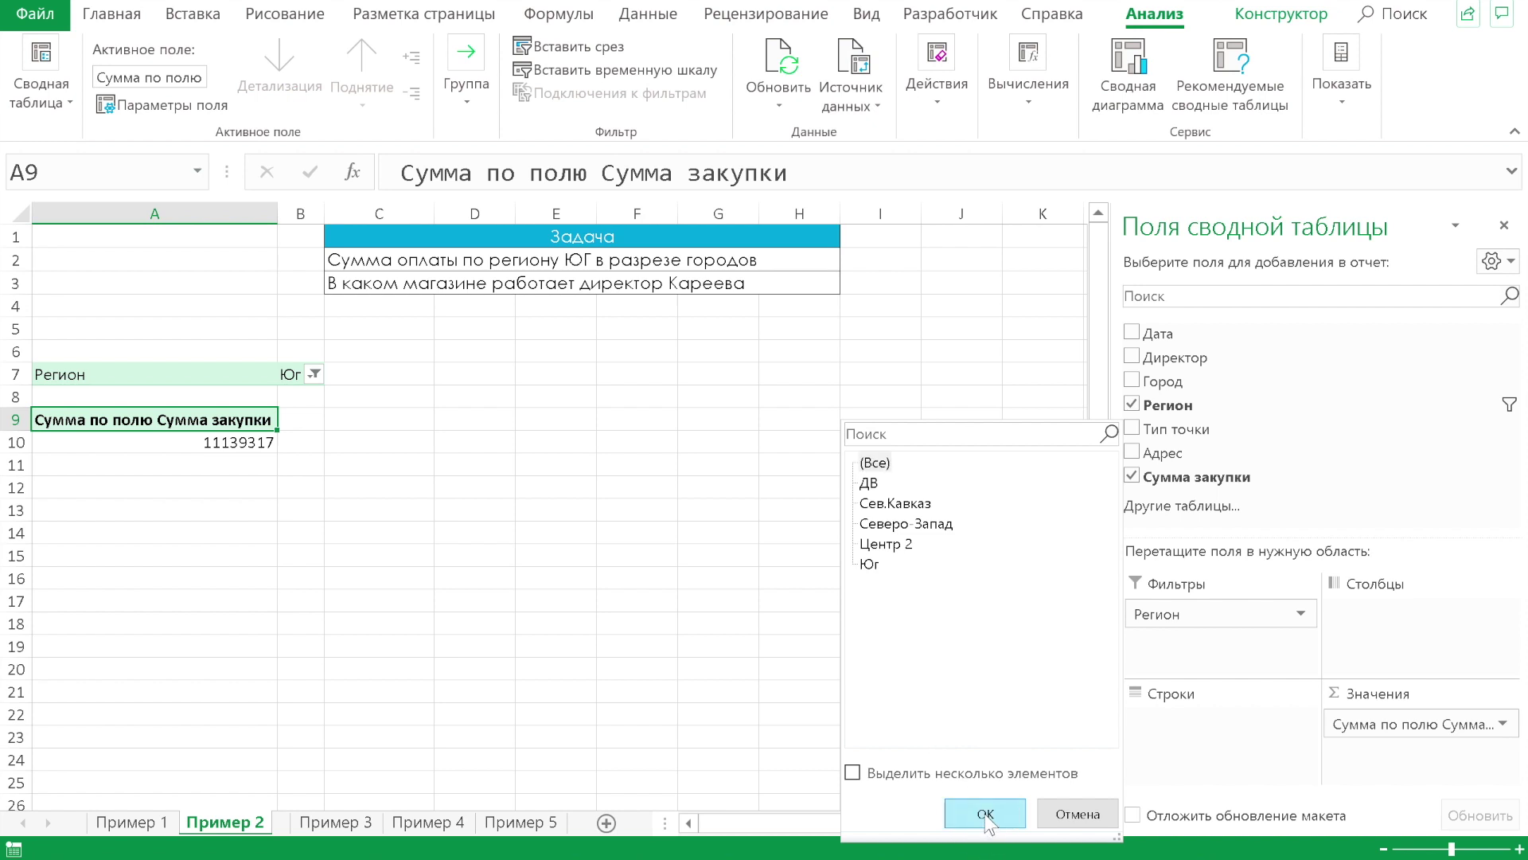
pyautogui.click(1131, 475)
pyautogui.click(1131, 403)
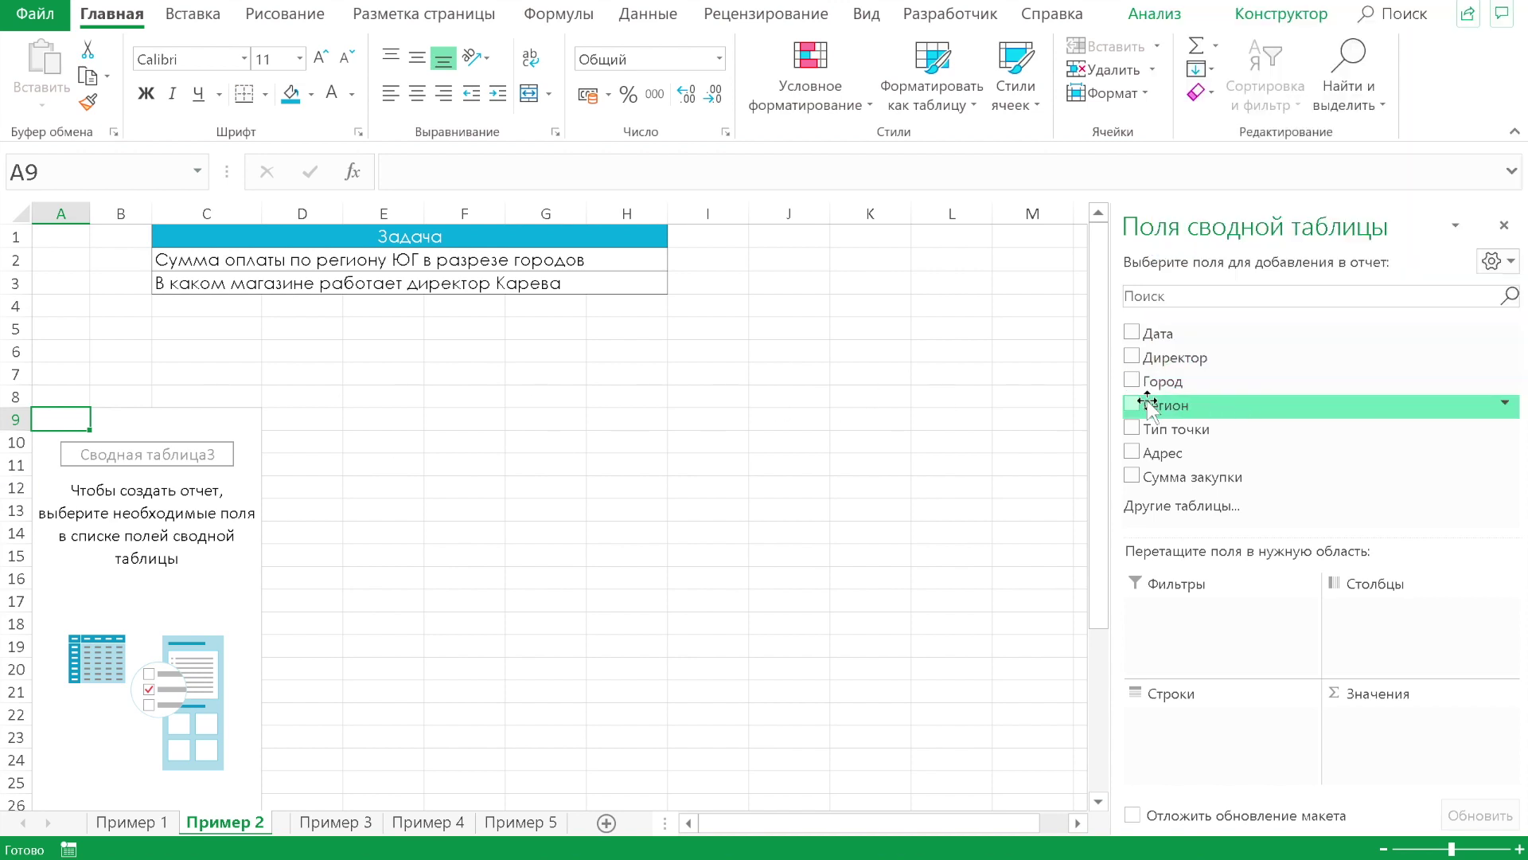
# Add Директор as a report filter and filter the pivot to the director named in the task
pyautogui.click(1130, 357)
pyautogui.moveTo(1208, 723); pyautogui.dragTo(1210, 617)
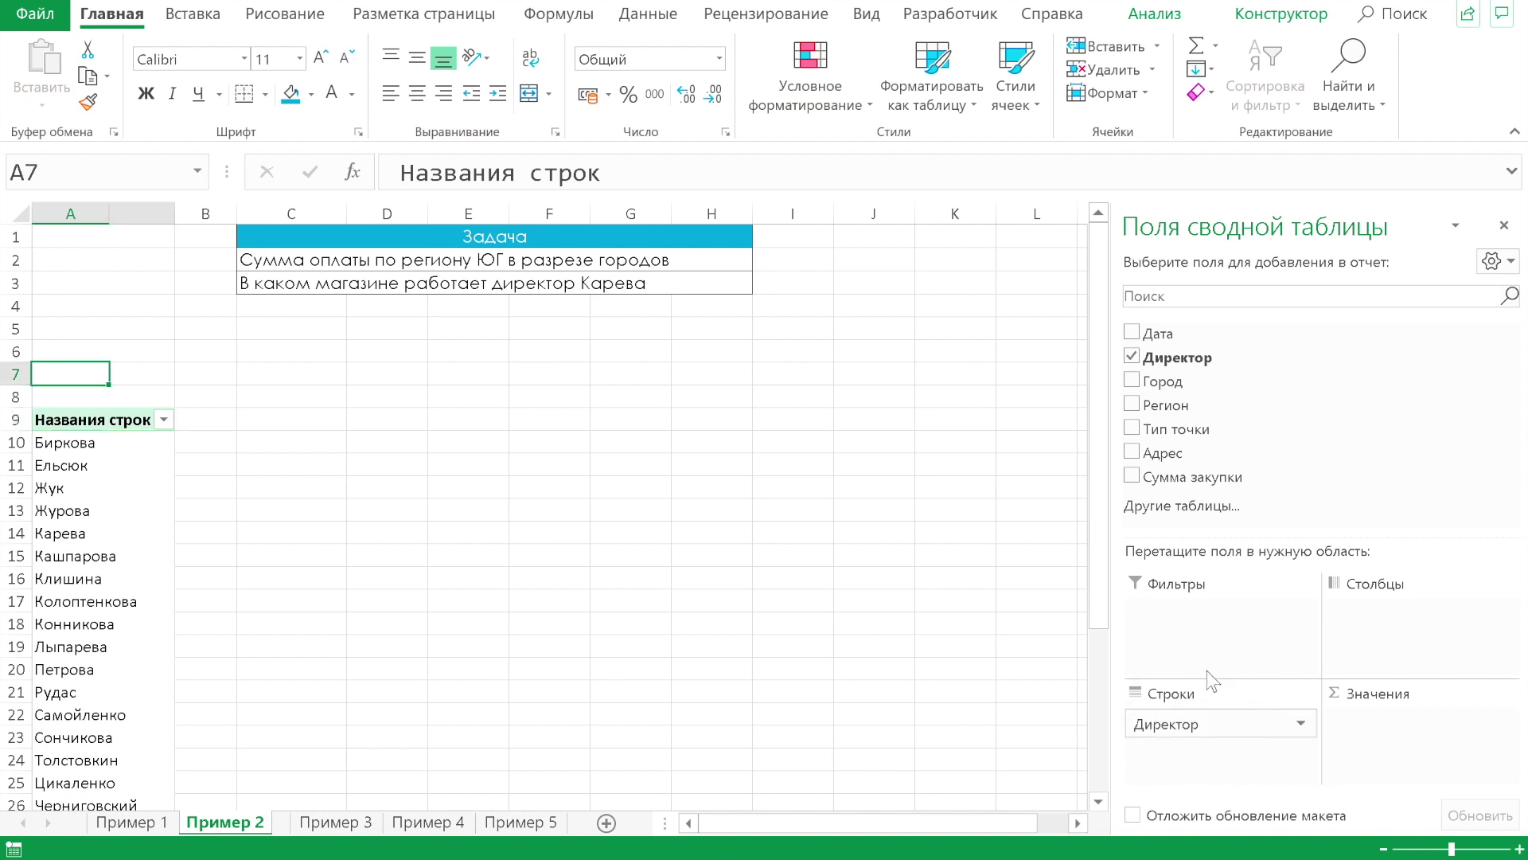
pyautogui.click(161, 374)
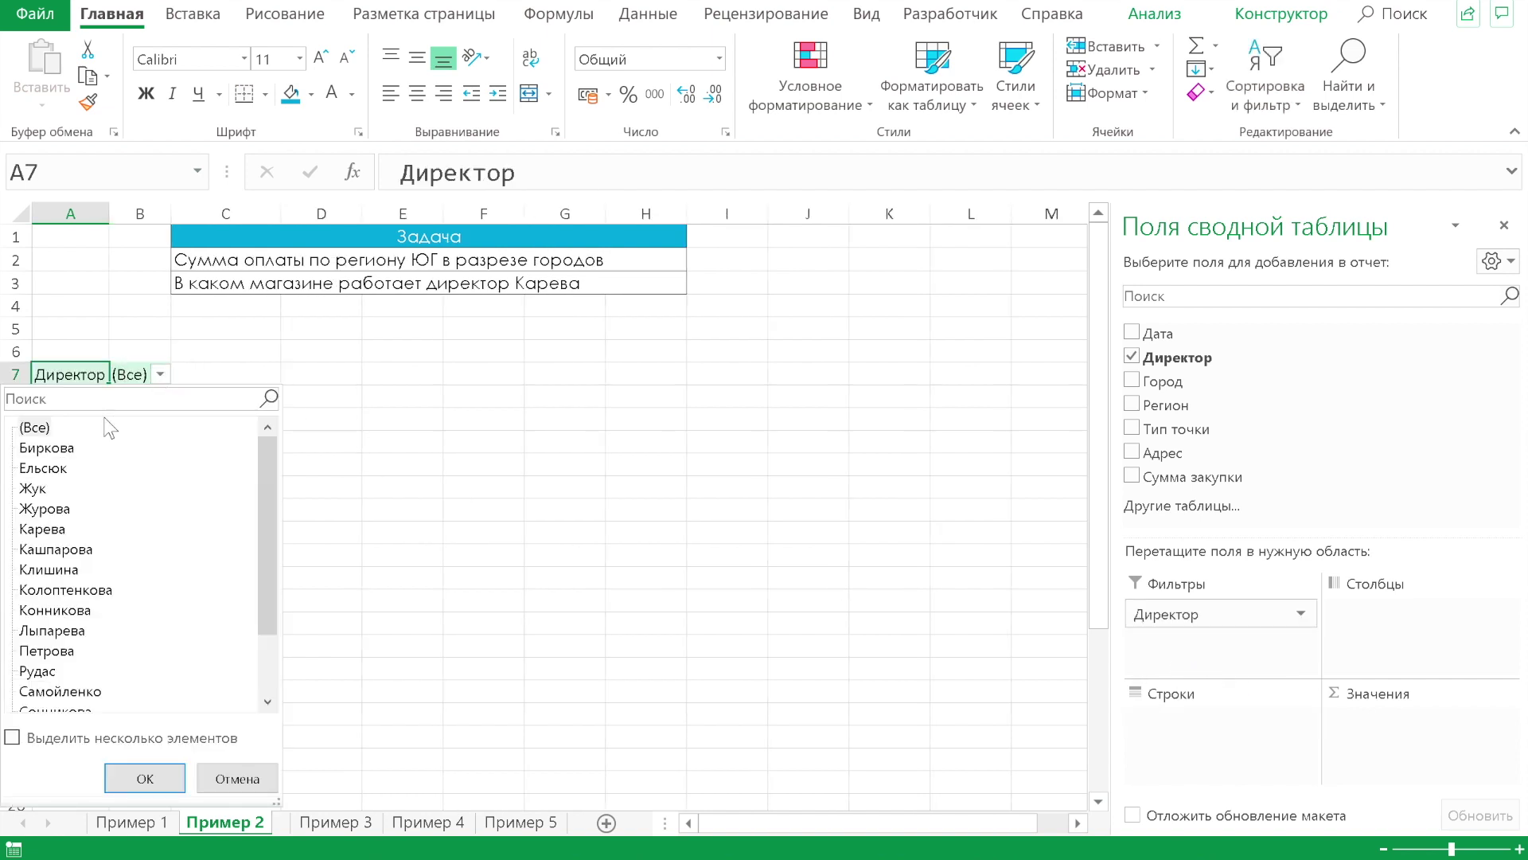
pyautogui.click(44, 530)
pyautogui.click(145, 777)
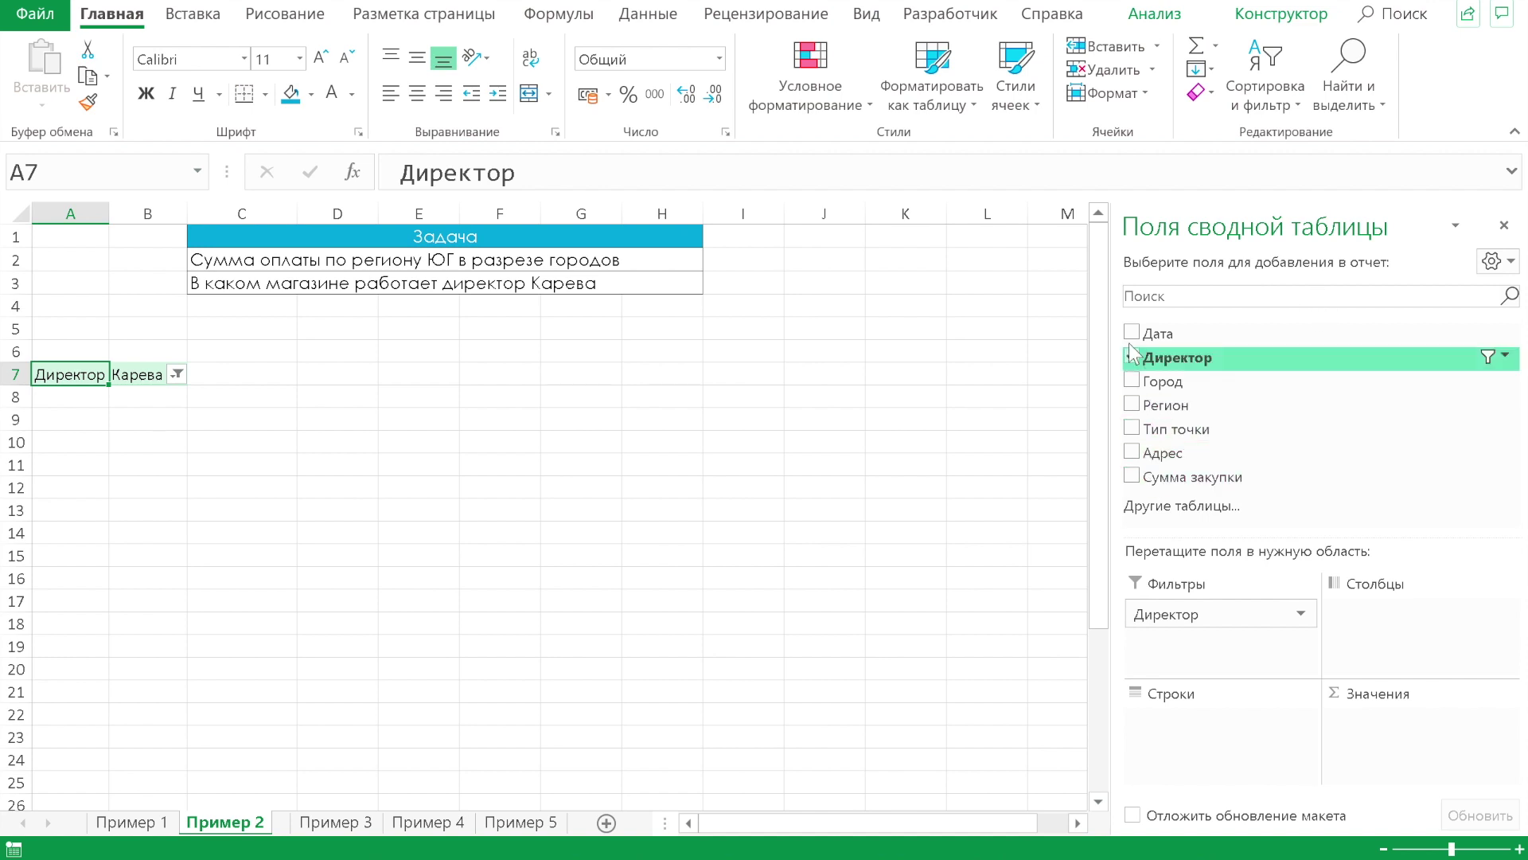
# List the director's store addresses as rows and widen column A to fit them
pyautogui.moveTo(1158, 453); pyautogui.dragTo(1167, 707)
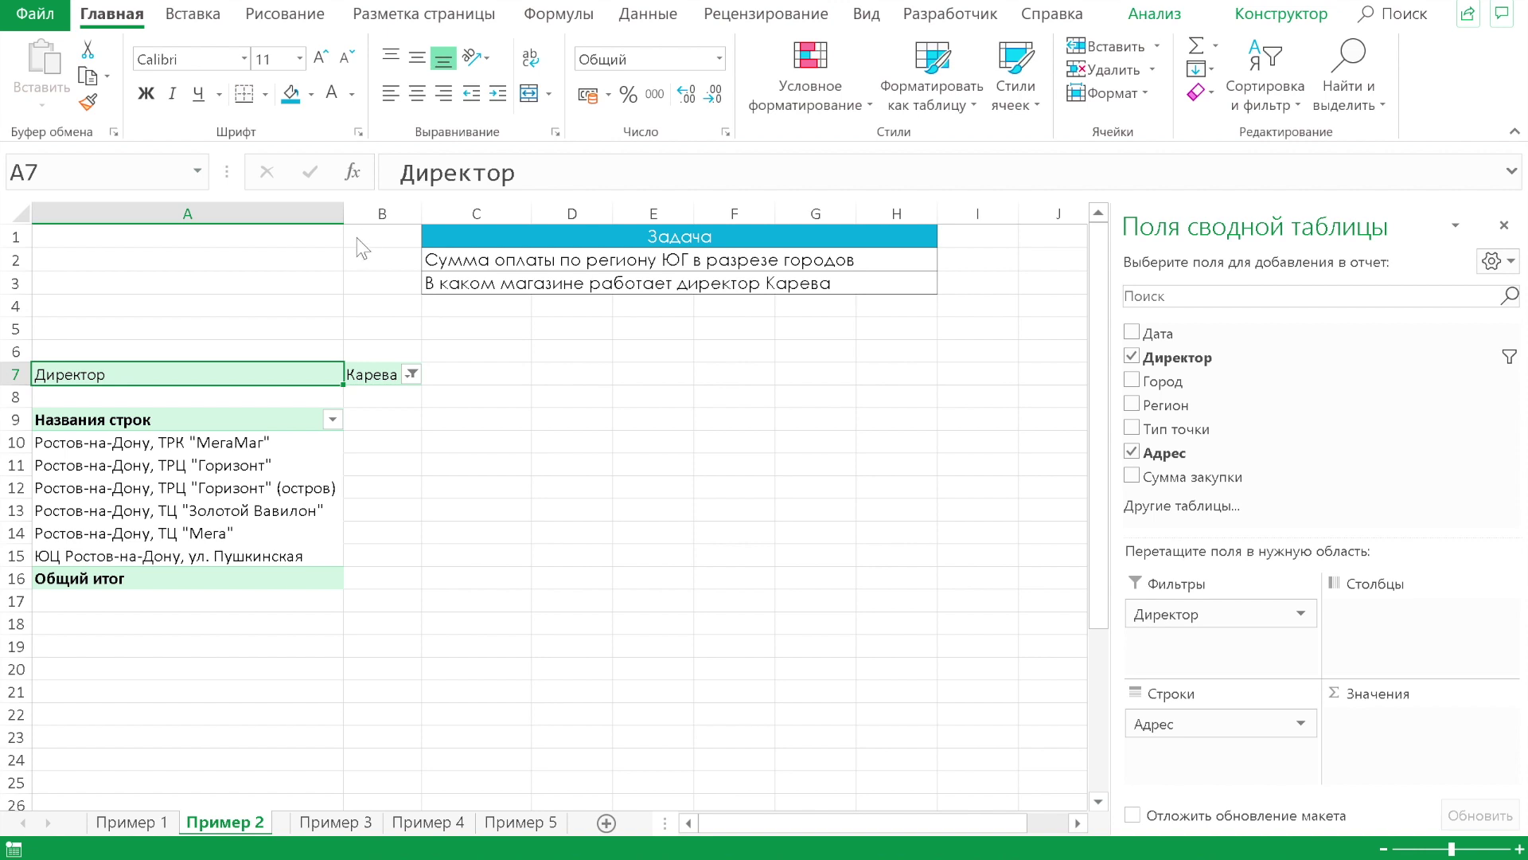
pyautogui.moveTo(343, 214); pyautogui.dragTo(394, 213)
pyautogui.click(427, 375)
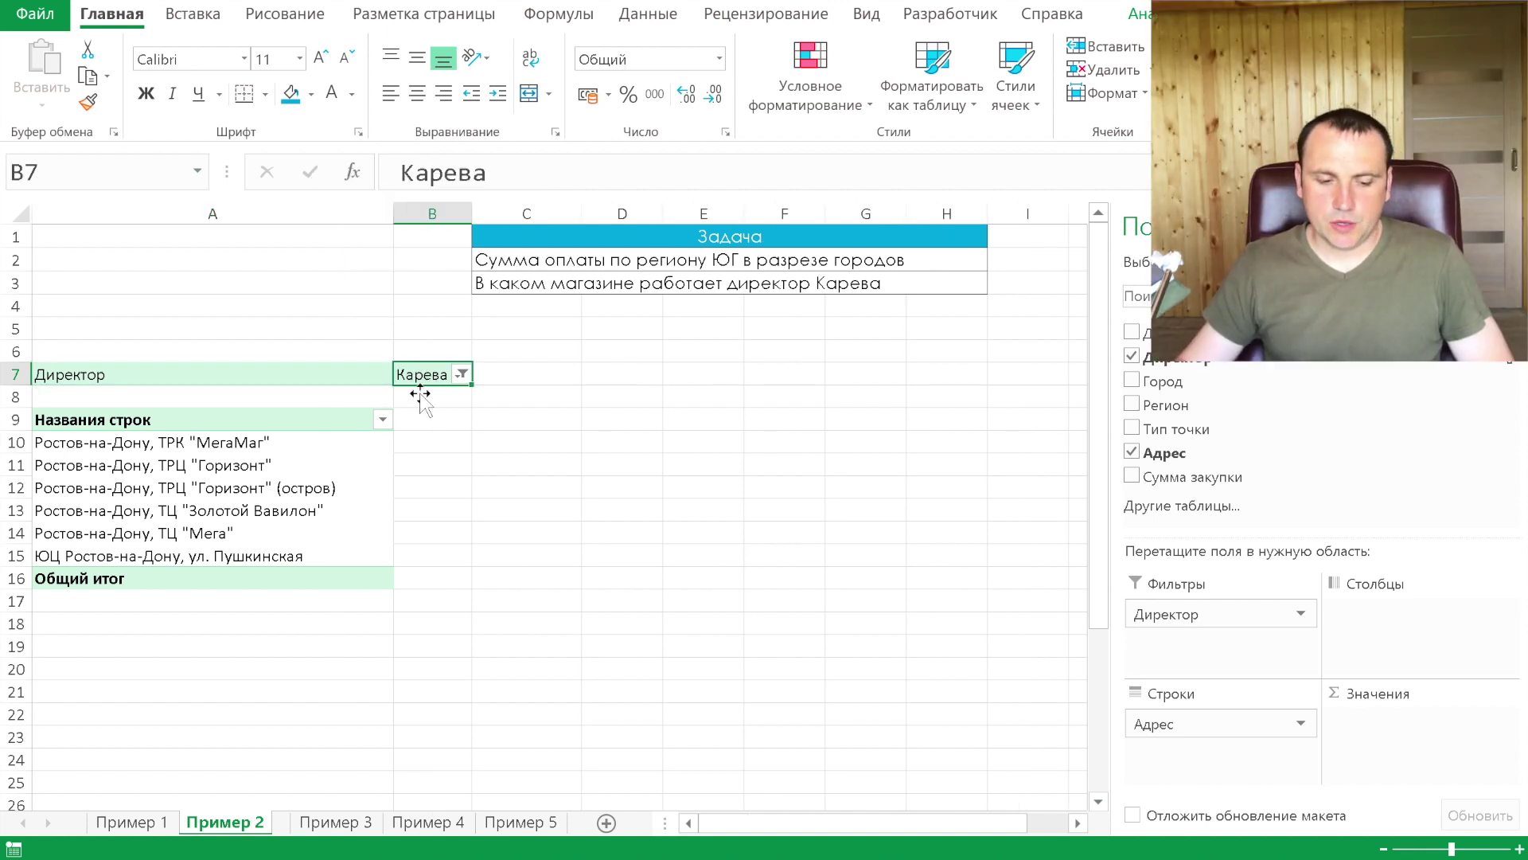
# Review the six store addresses in A10–A15, then go to the red-heart sheet
pyautogui.click(143, 443)
pyautogui.click(184, 465)
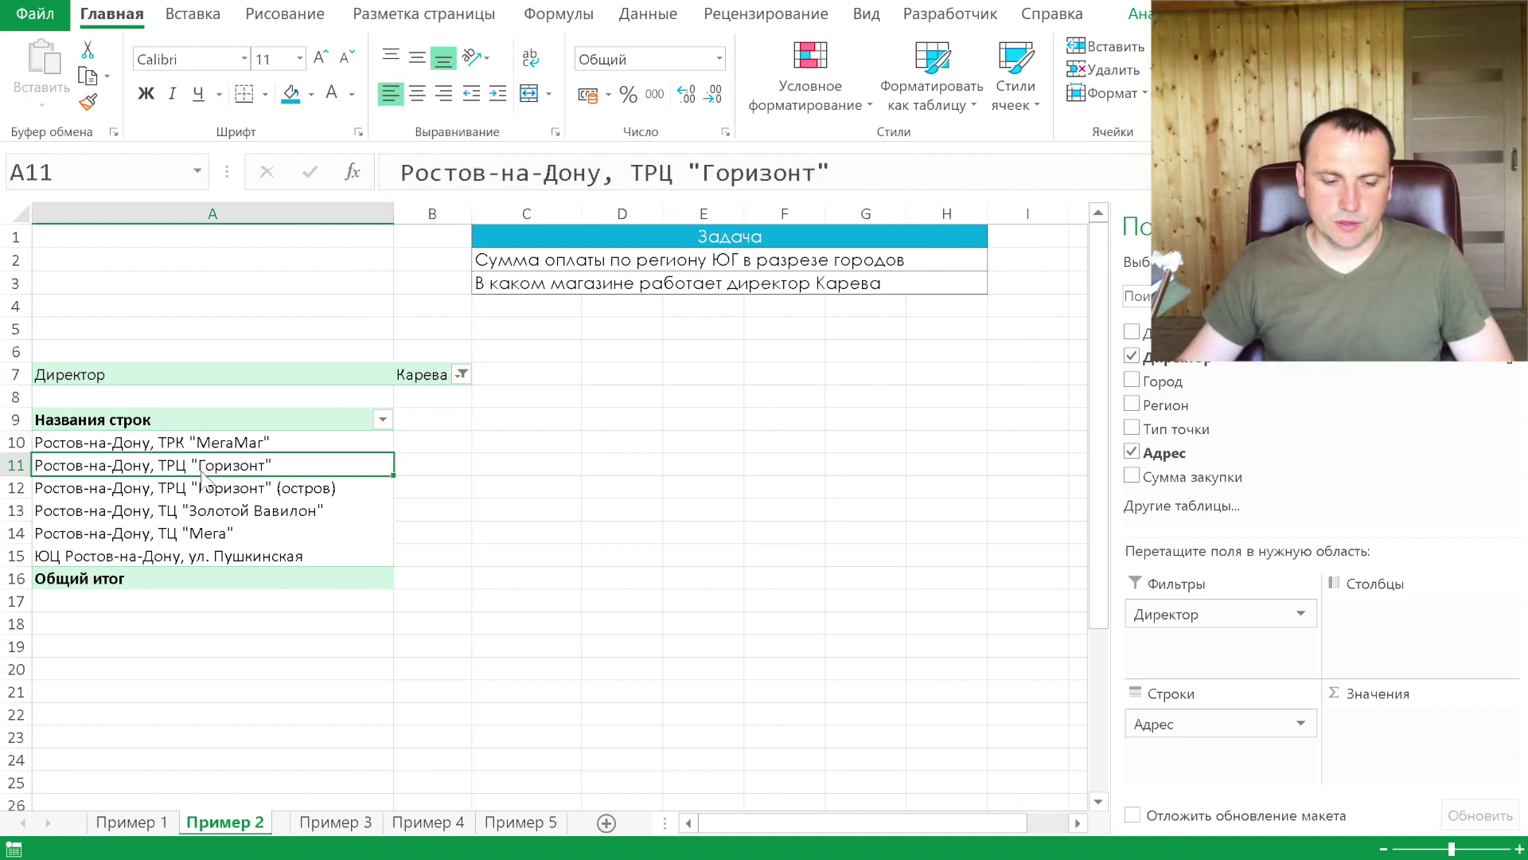
pyautogui.click(95, 556)
pyautogui.click(127, 533)
pyautogui.click(144, 512)
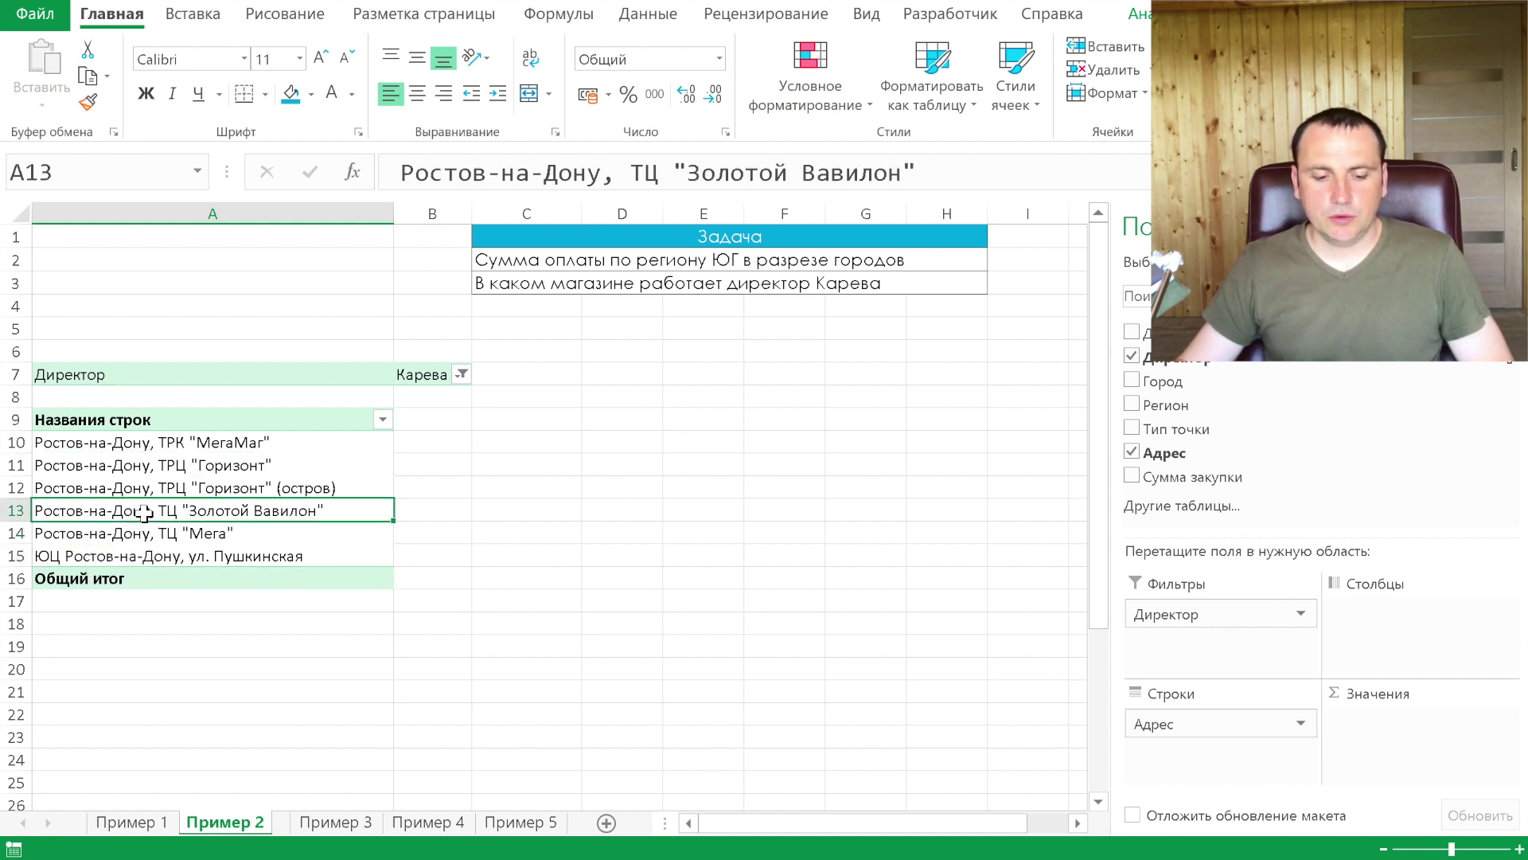
pyautogui.click(153, 488)
pyautogui.moveTo(153, 441)
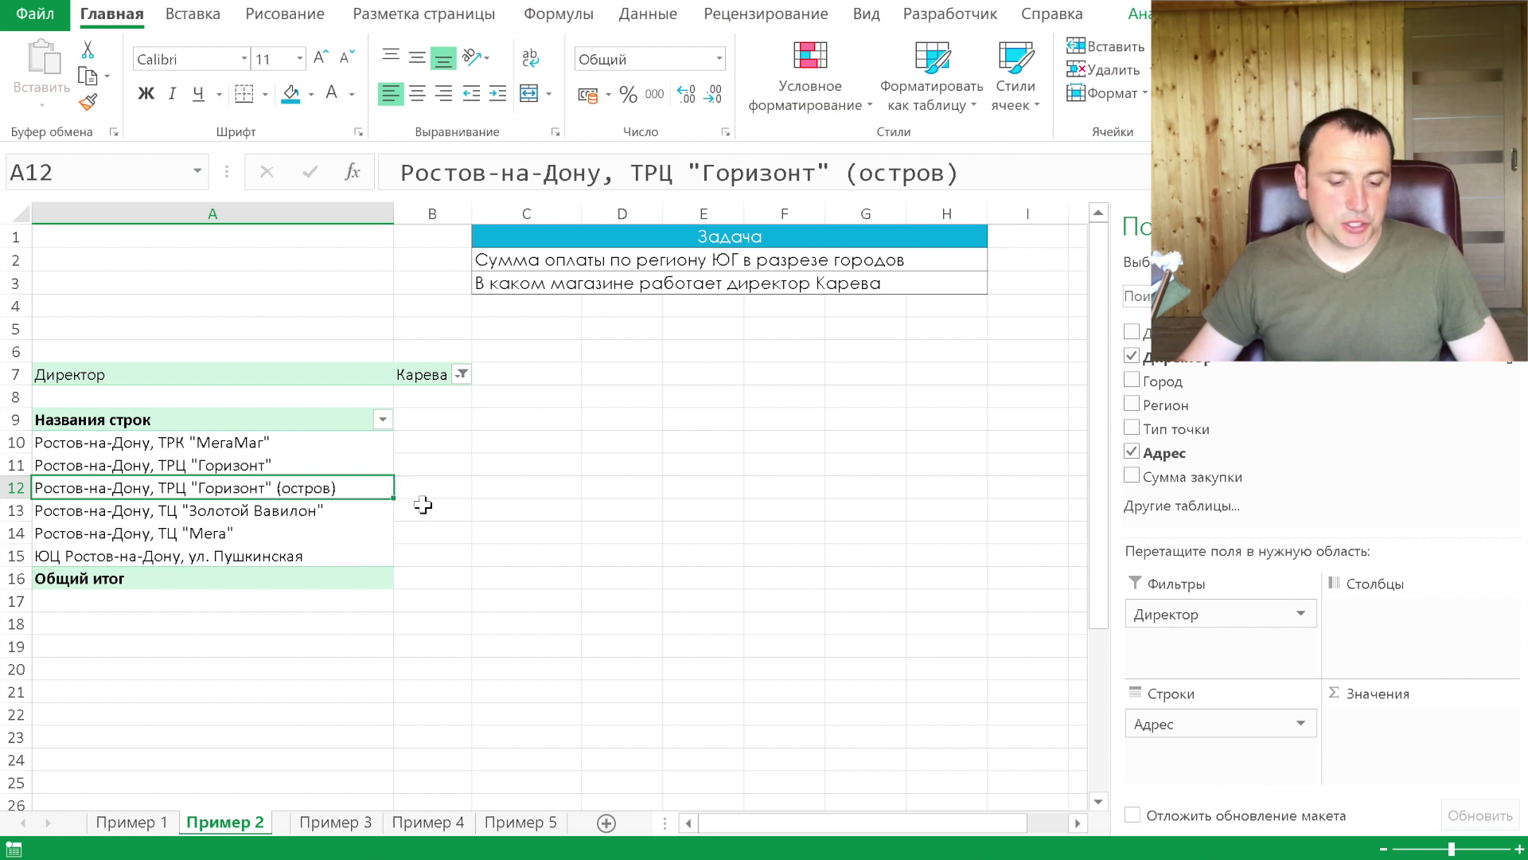
pyautogui.click(288, 823)
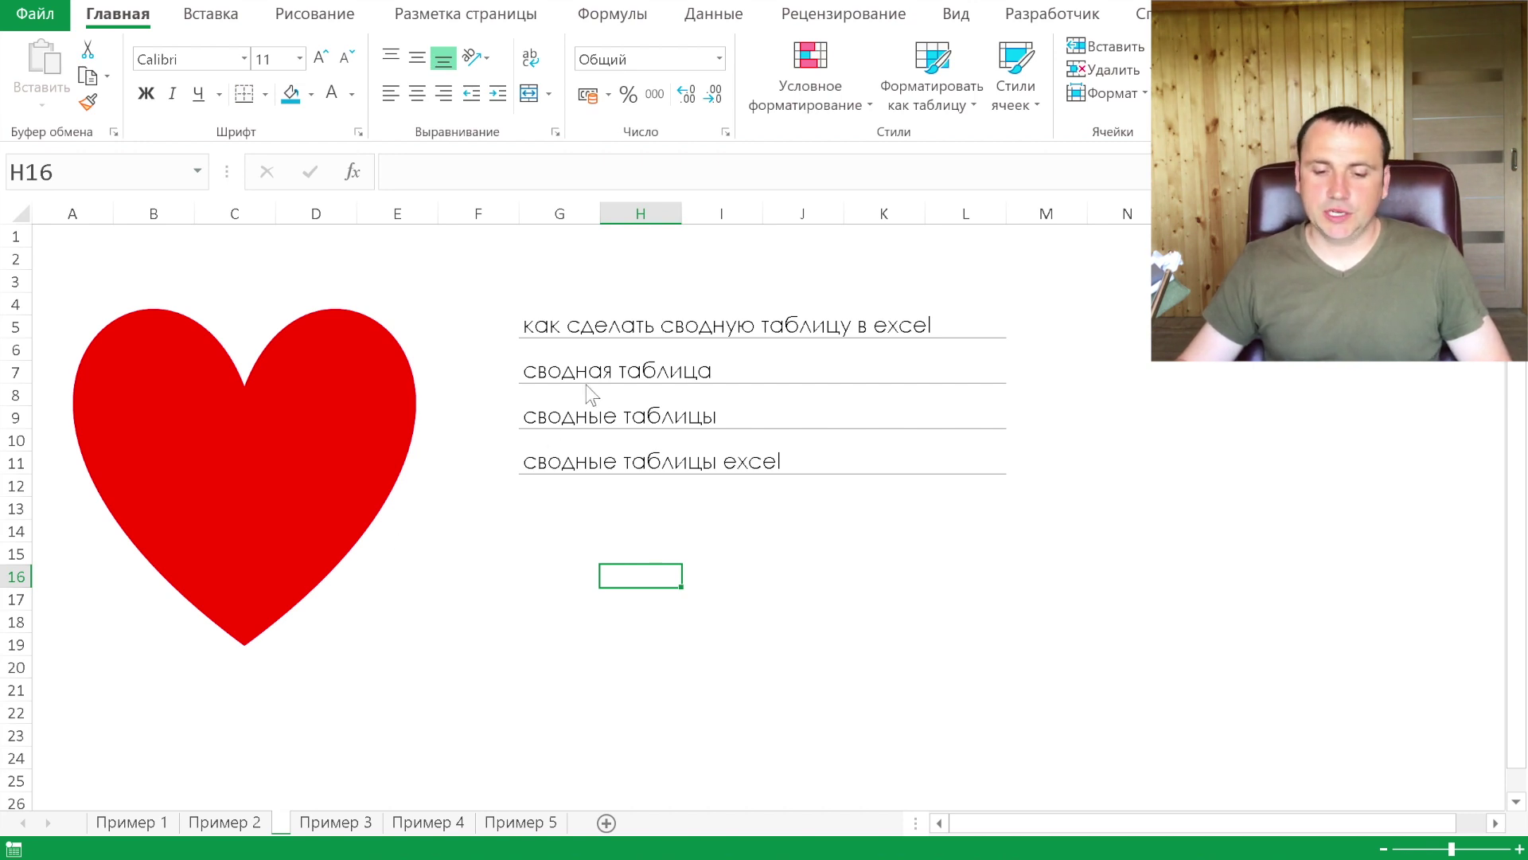
# Select the keyword phrase cell G4, then go to the Пример 3 sheet
pyautogui.click(595, 340)
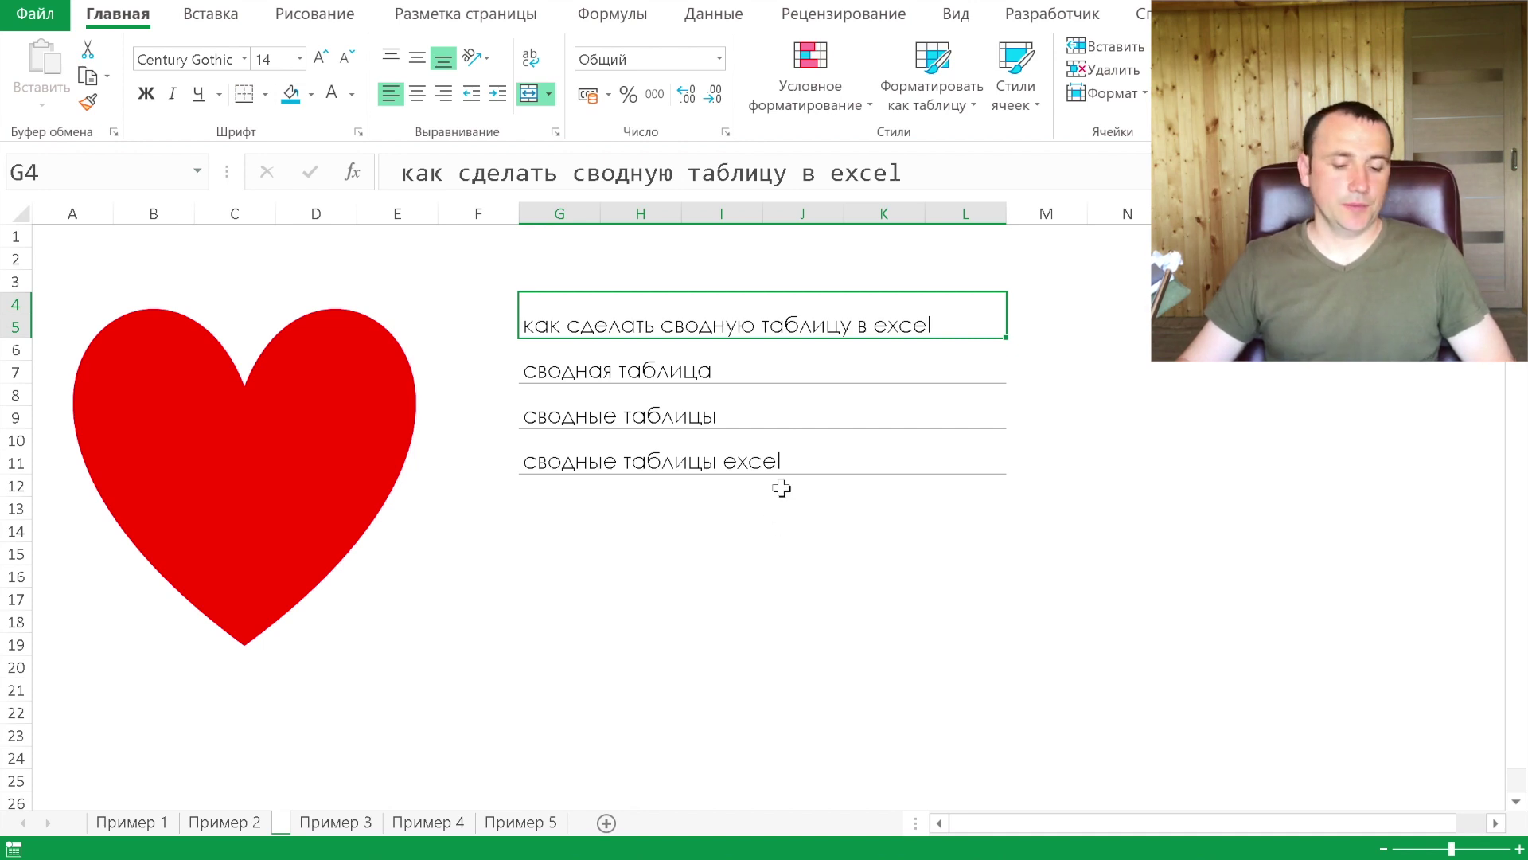
pyautogui.click(342, 823)
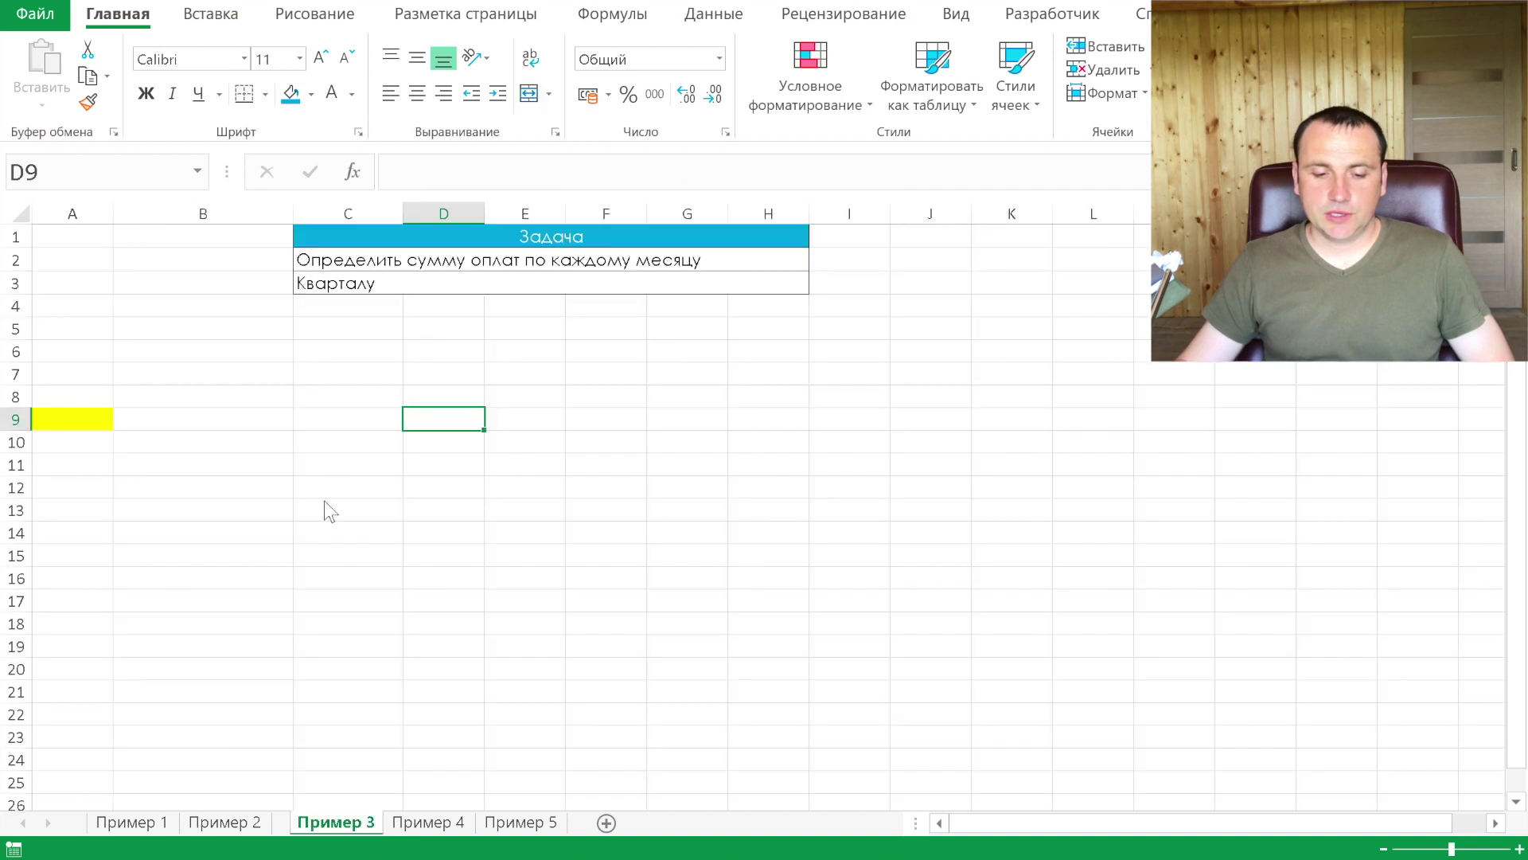
# Select the whole Пример 1 data table, name it база, then return to Пример 3 cell A9
pyautogui.click(561, 261)
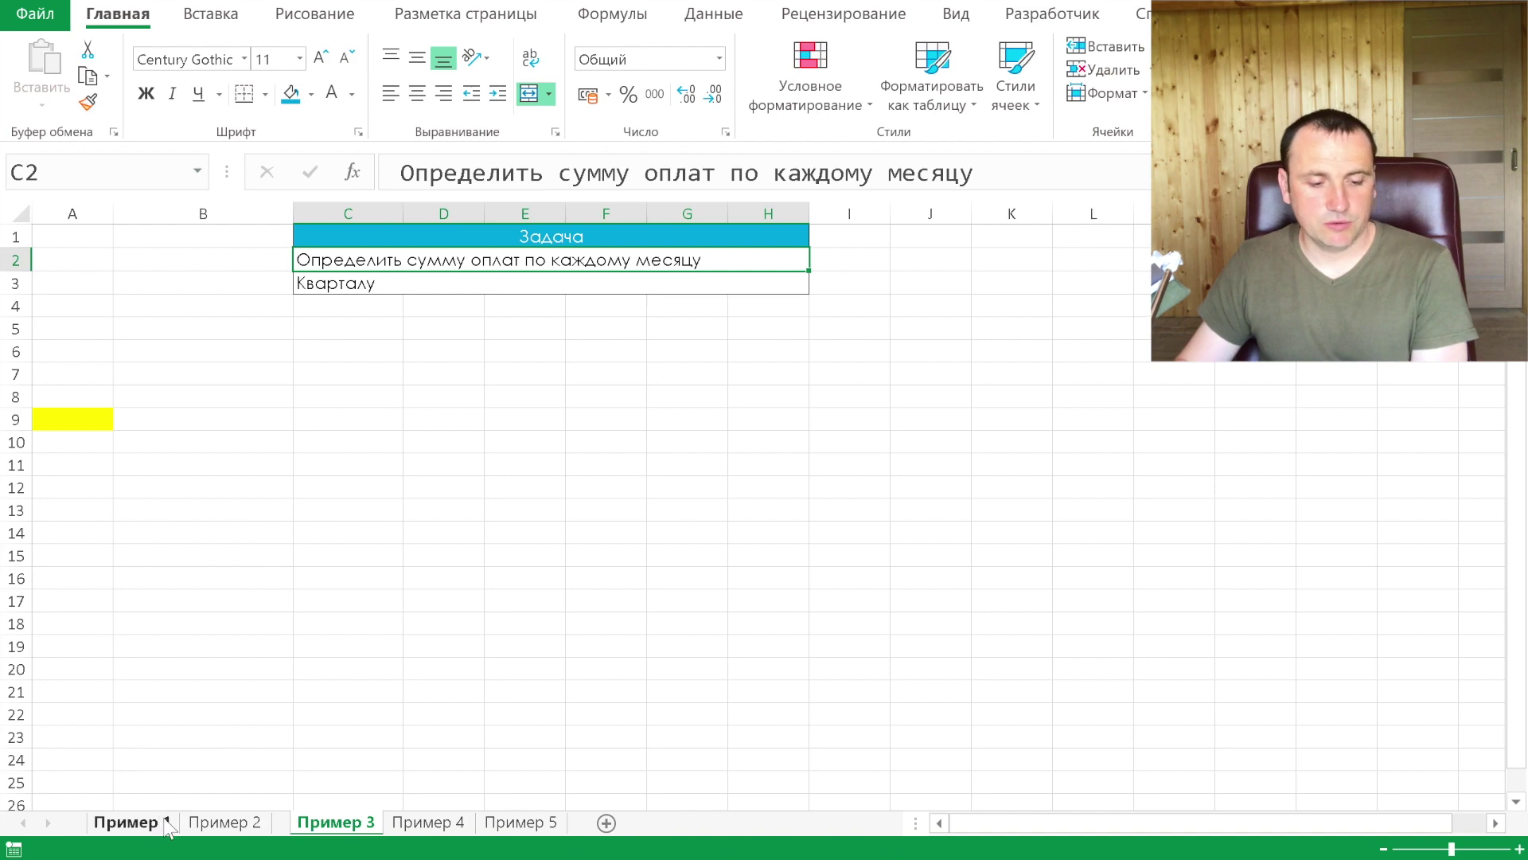
pyautogui.click(132, 822)
pyautogui.click(277, 358)
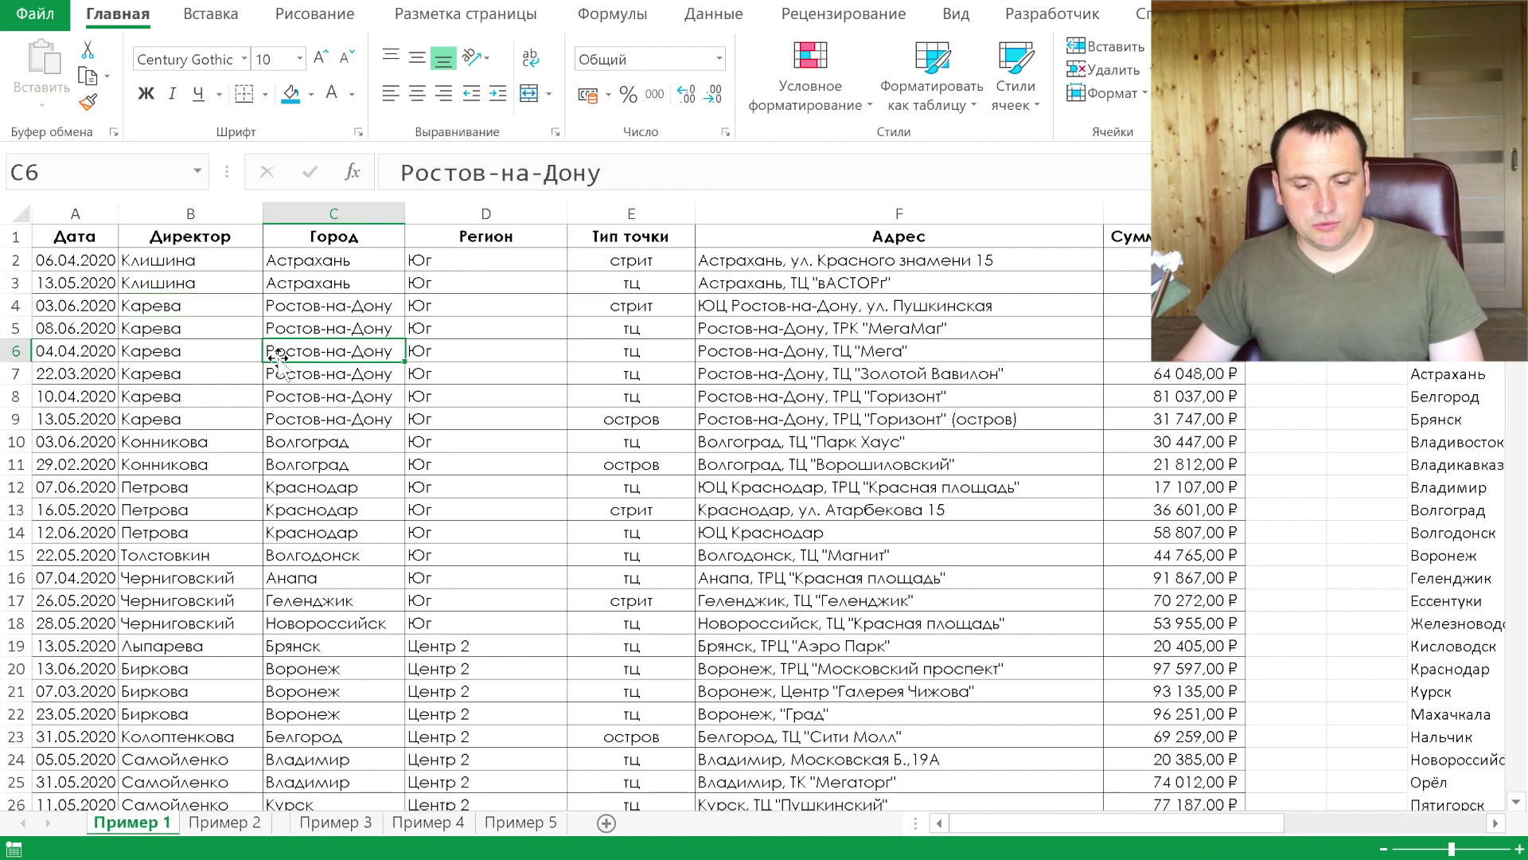
pyautogui.hotkey('ctrl', 'a')
pyautogui.click(30, 172)
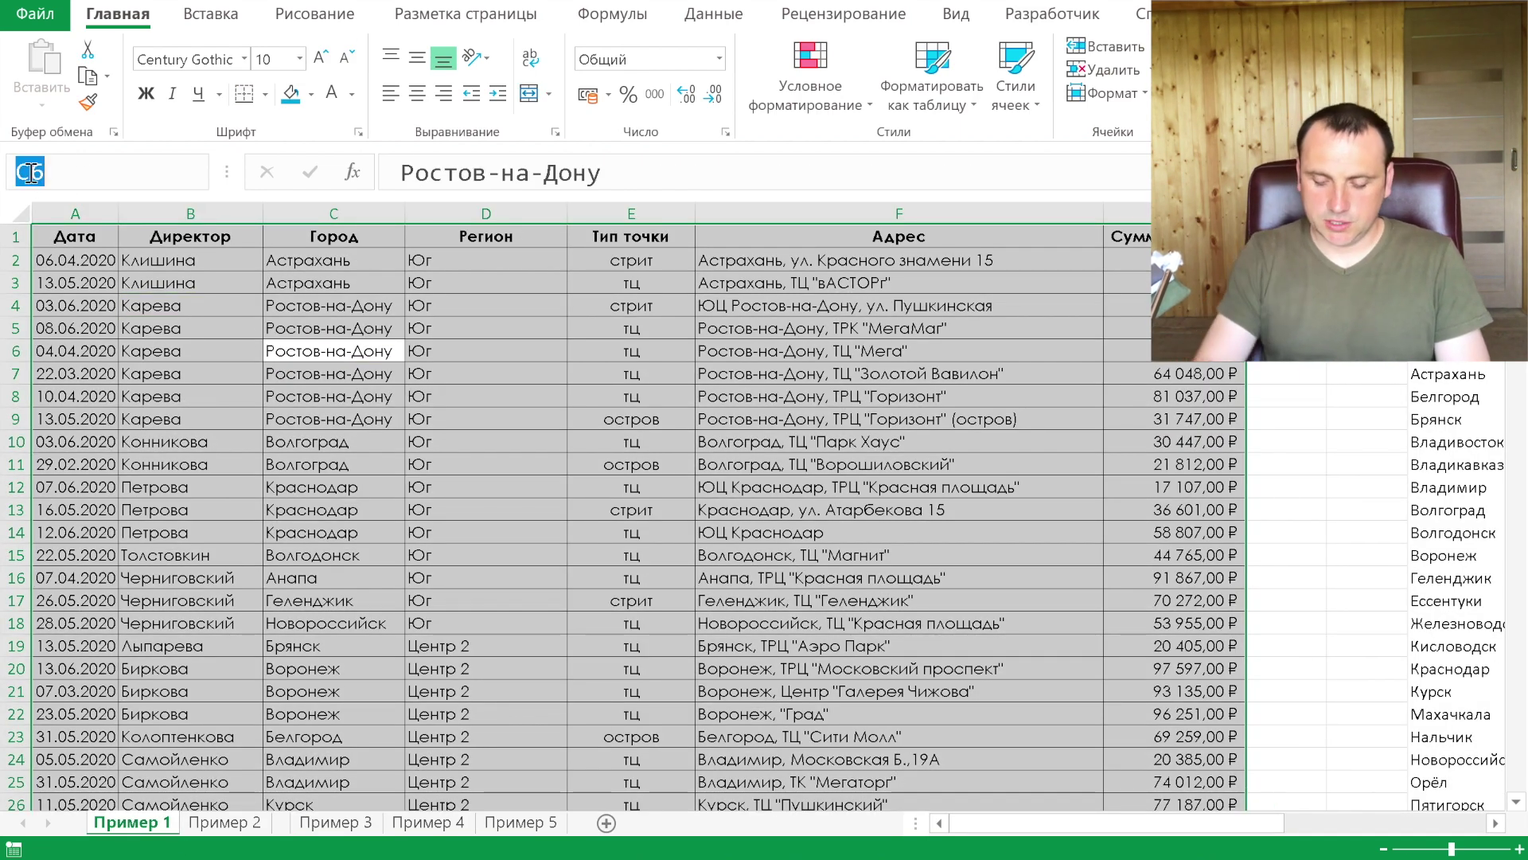
pyautogui.write('база')
pyautogui.press('Return')
pyautogui.click(335, 822)
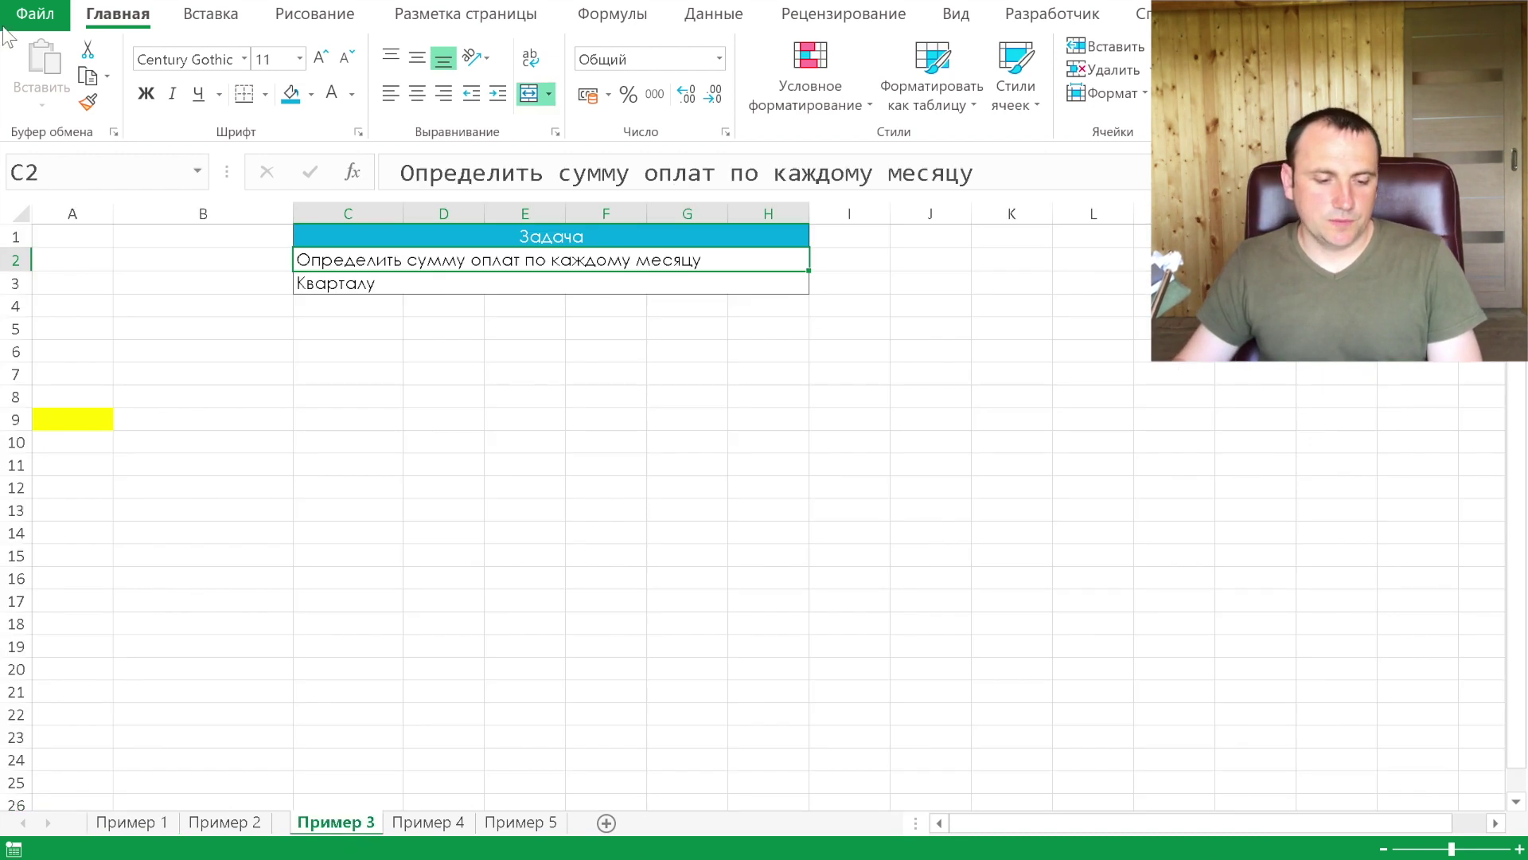
pyautogui.click(46, 420)
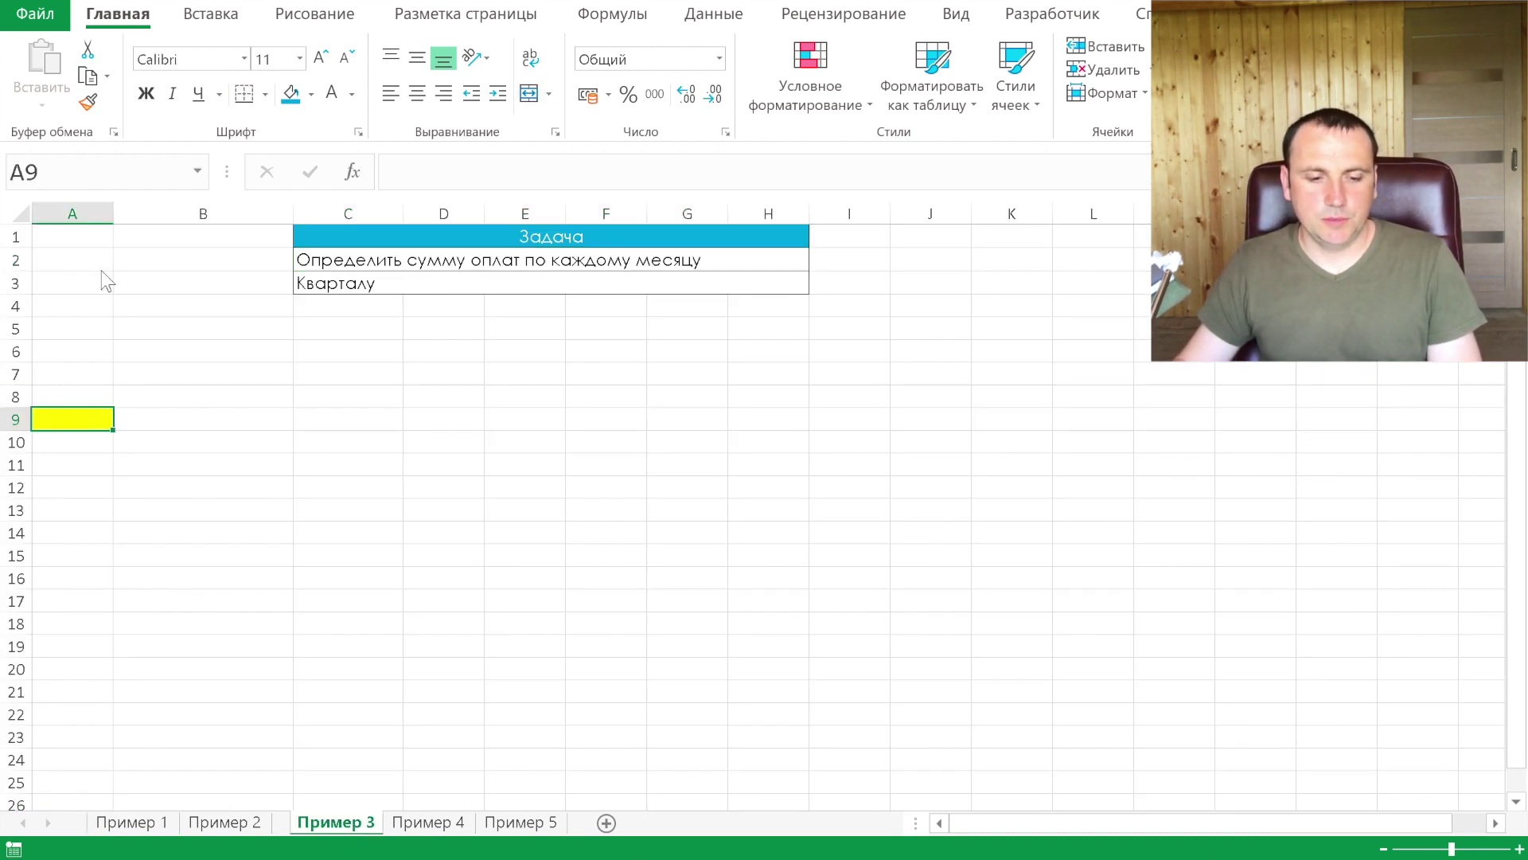
# Create a pivot table at Пример 3!A9 using the база named range as source
pyautogui.click(223, 22)
pyautogui.click(40, 76)
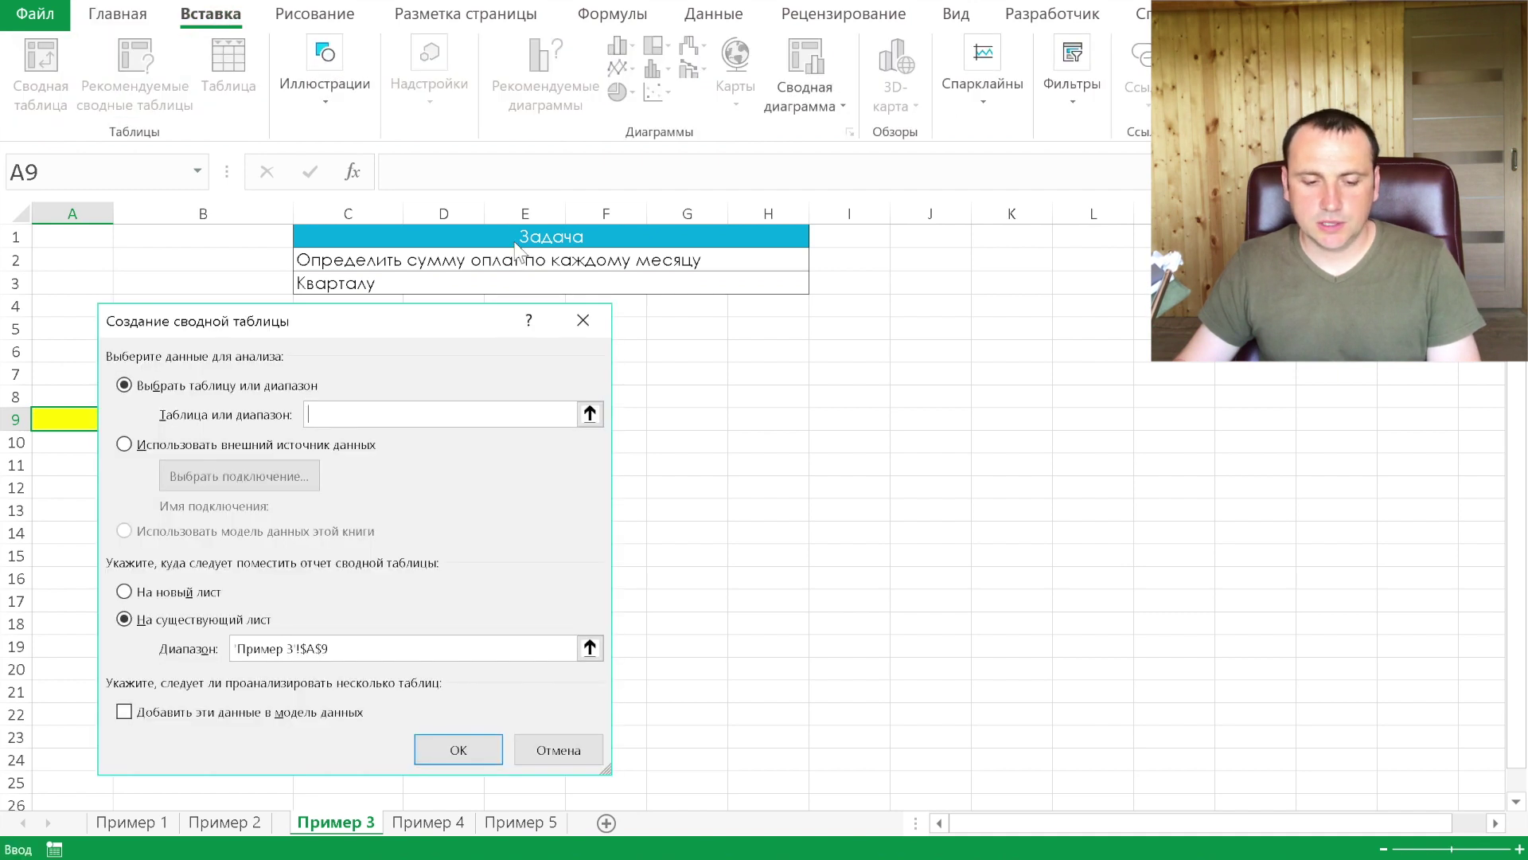
pyautogui.moveTo(385, 324); pyautogui.dragTo(763, 292)
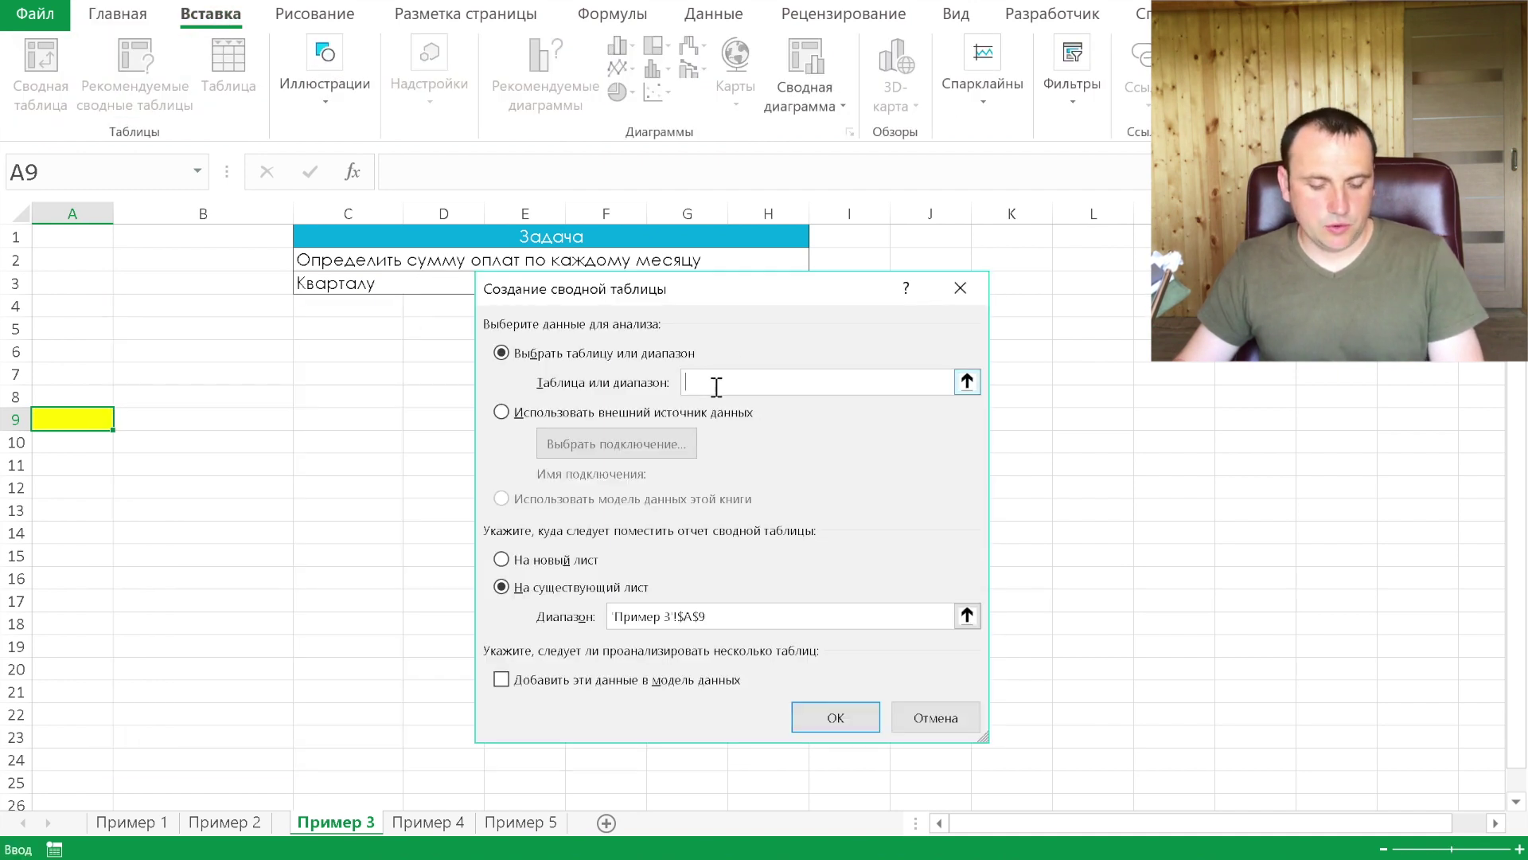
pyautogui.press('F3')
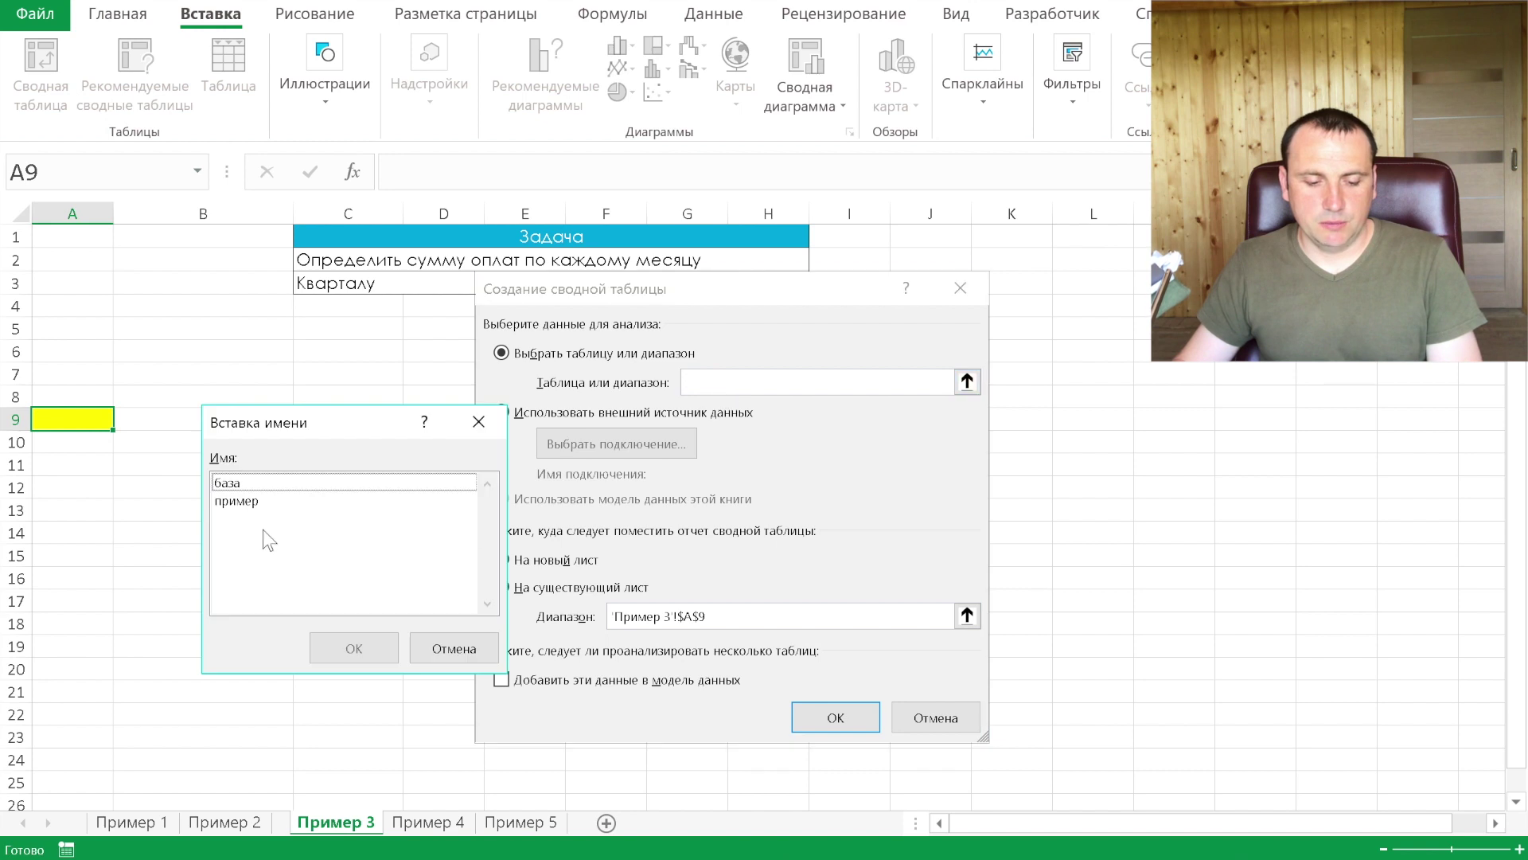
pyautogui.click(239, 482)
pyautogui.click(355, 648)
pyautogui.click(720, 616)
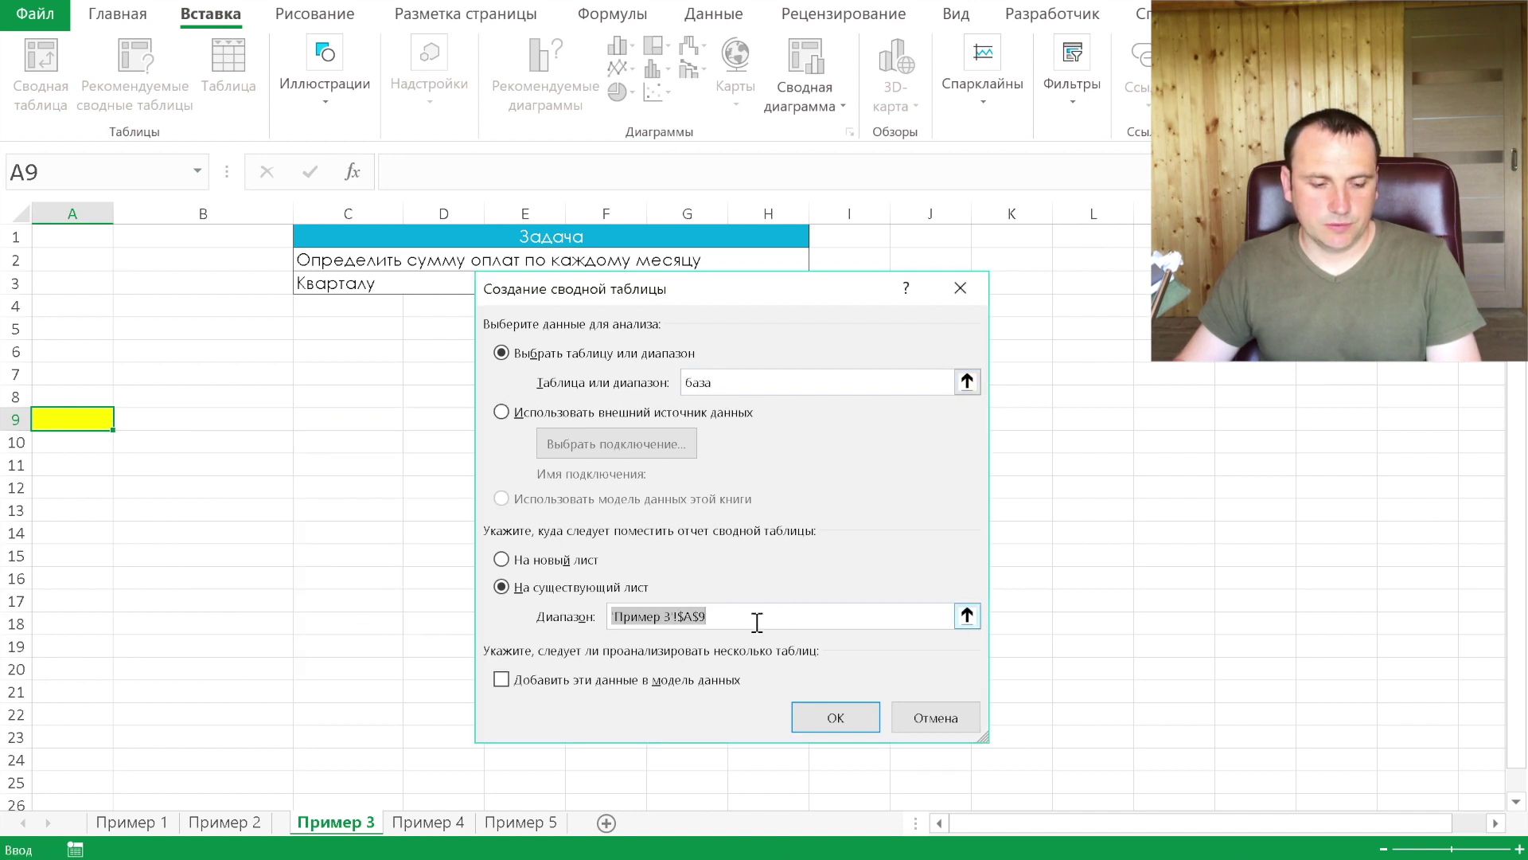
pyautogui.click(63, 415)
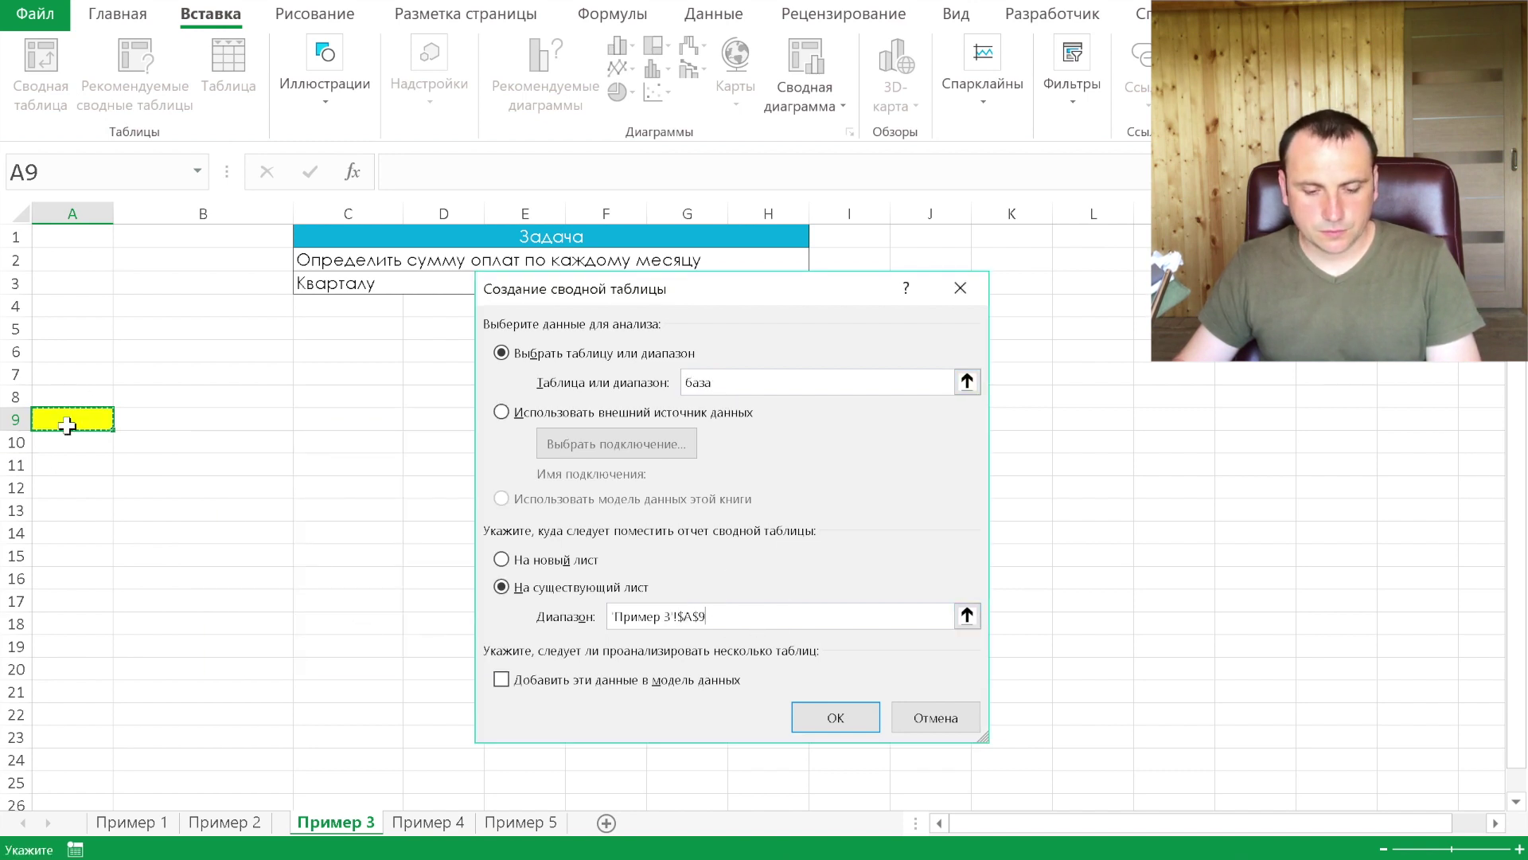
pyautogui.click(836, 717)
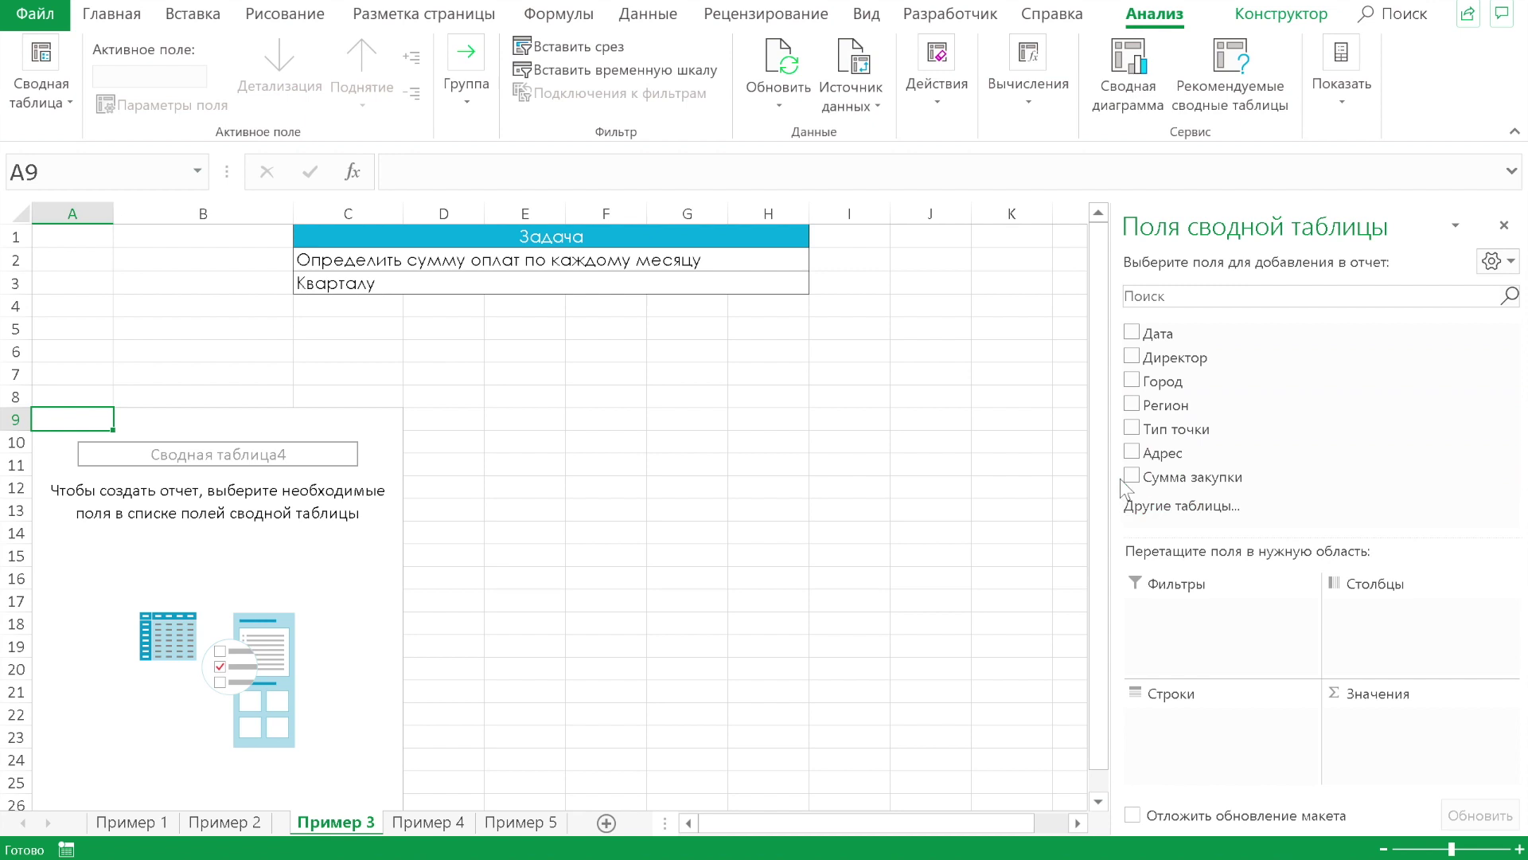
# Add Дата to rows, expand the янв and фев months, and sum Сумма закупки
pyautogui.click(1132, 333)
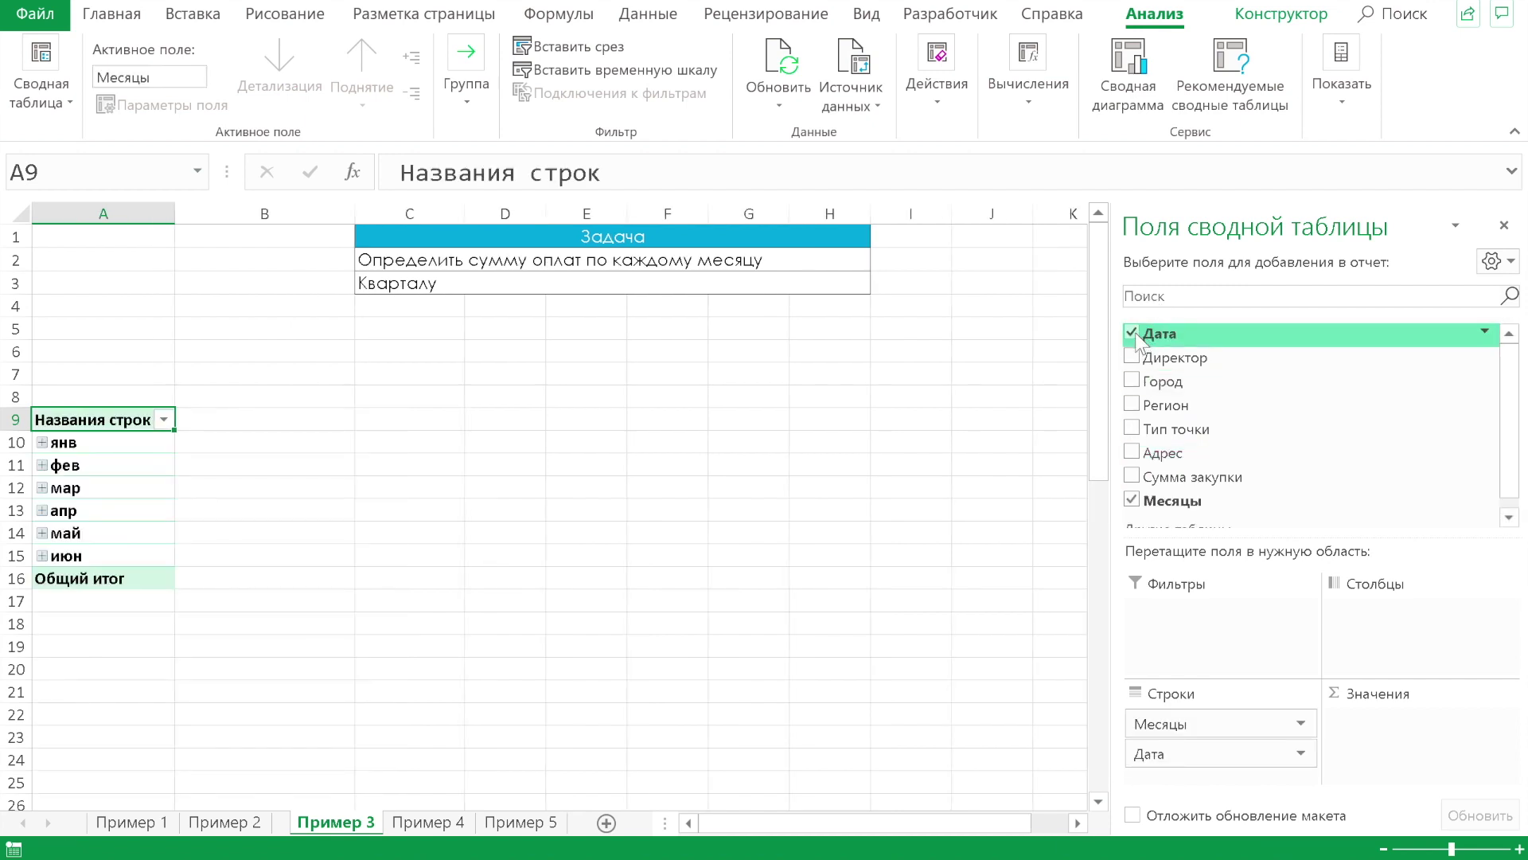
pyautogui.click(42, 443)
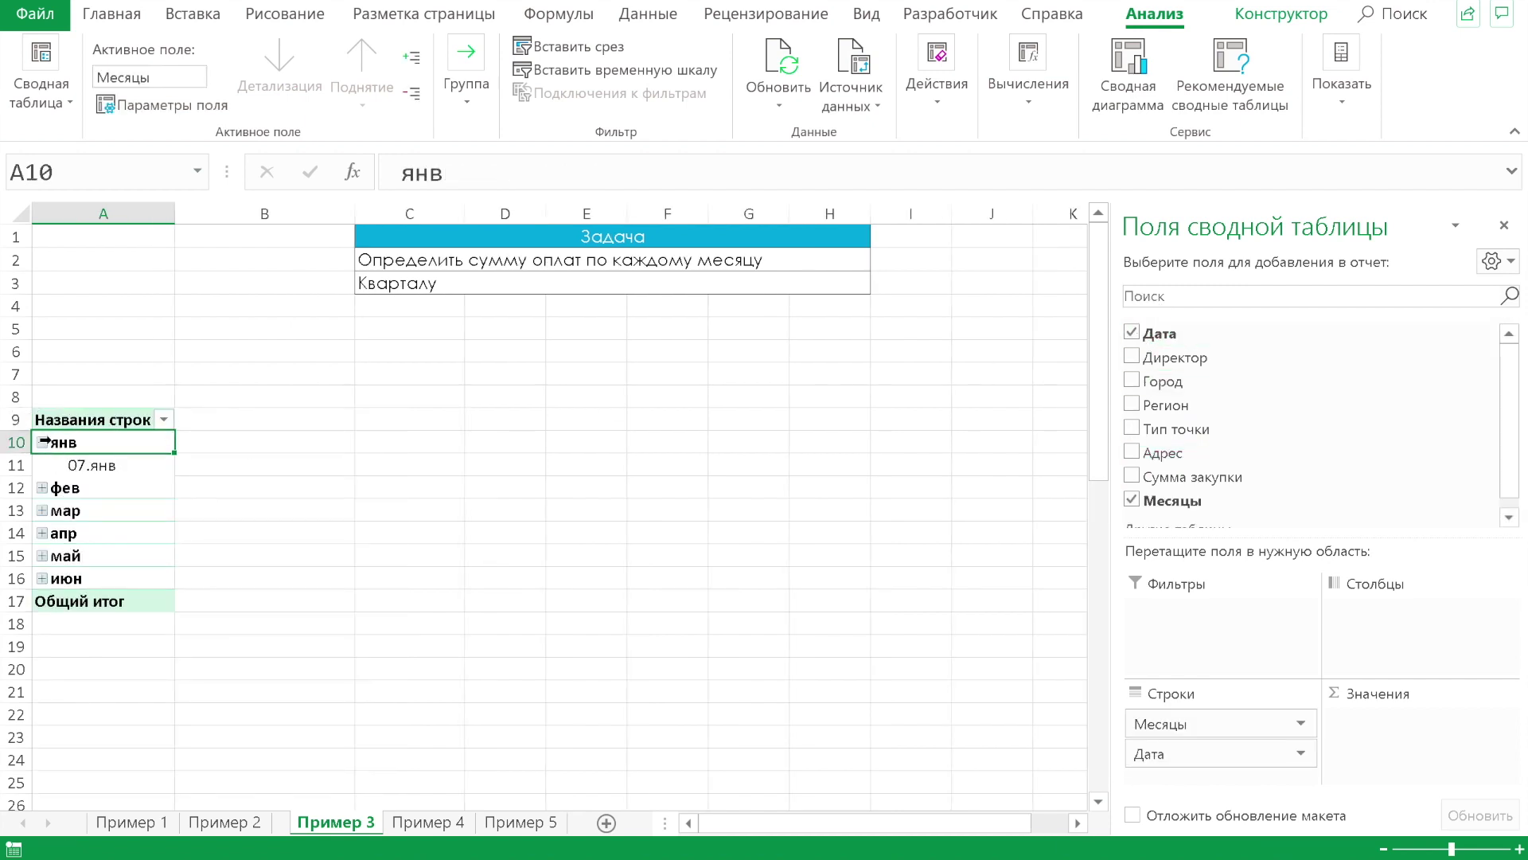
pyautogui.click(42, 488)
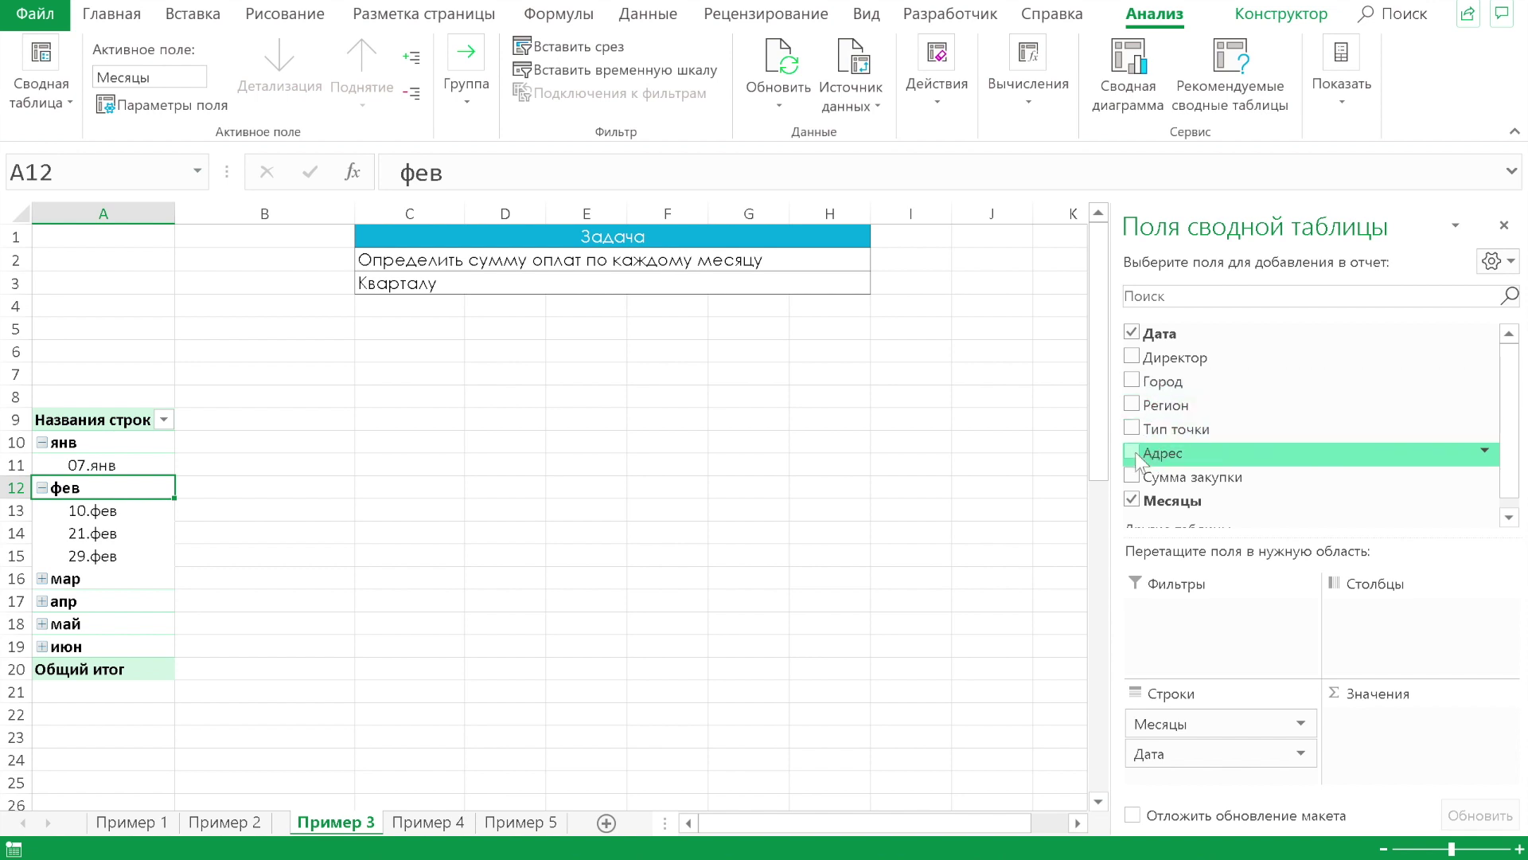
pyautogui.click(1132, 476)
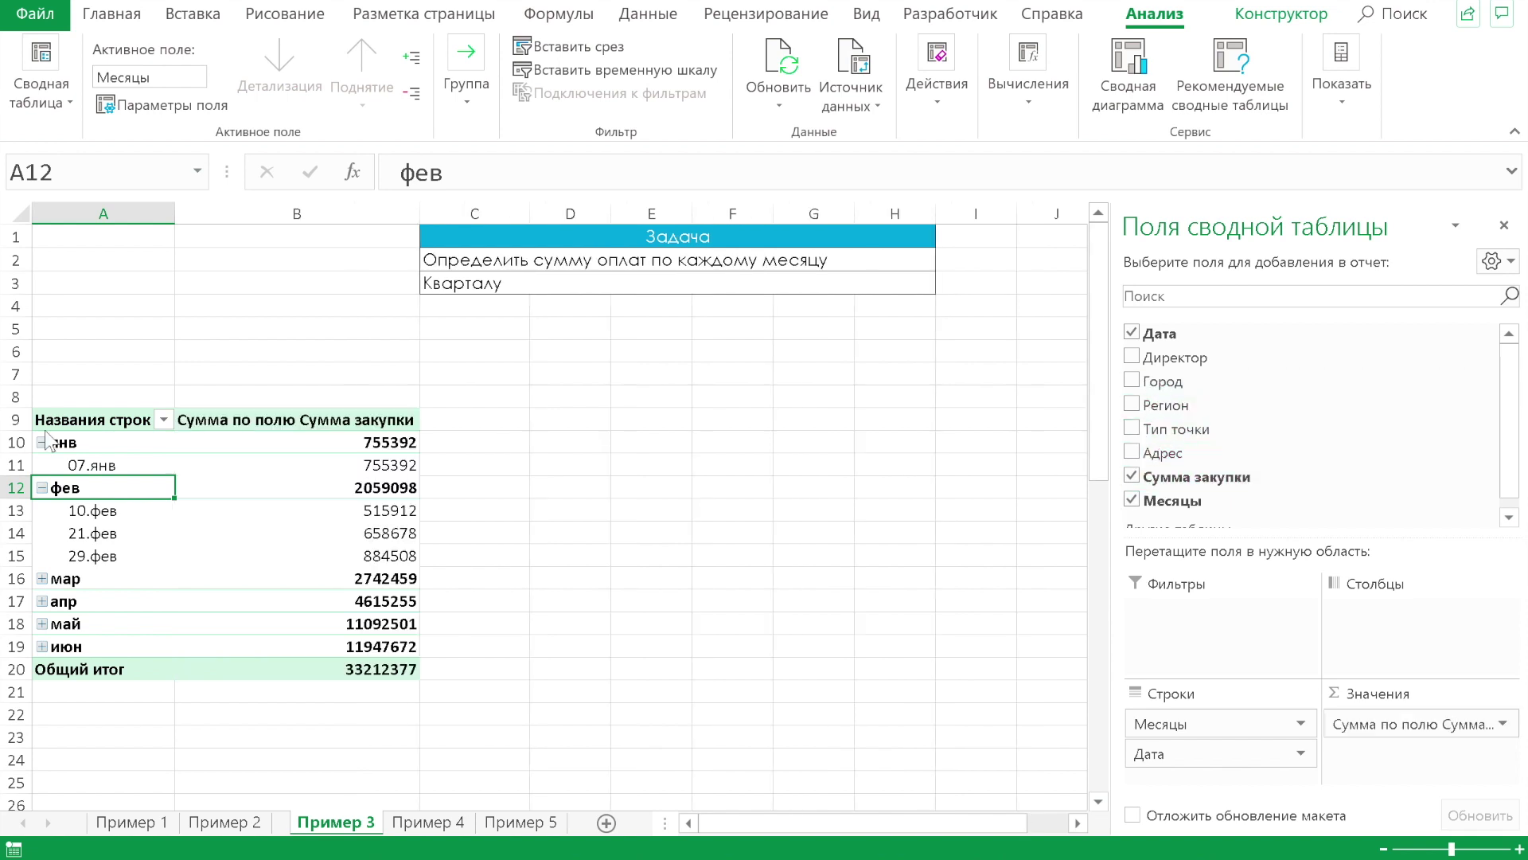
pyautogui.click(106, 466)
pyautogui.rightClick(106, 466)
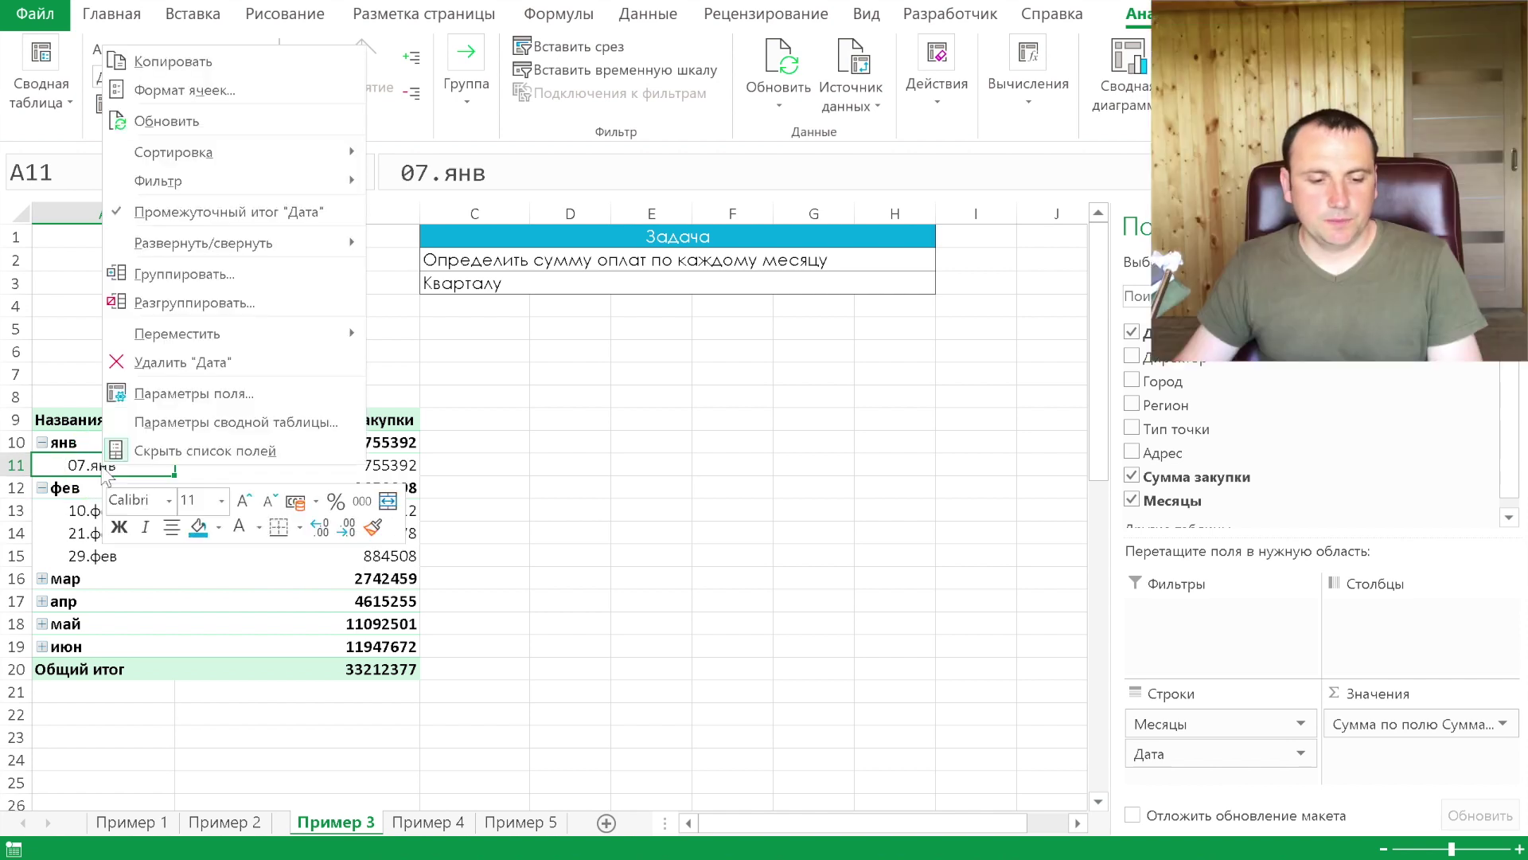
# Group the pivot's dates by months, quarters and years instead of days
pyautogui.click(203, 272)
pyautogui.moveTo(189, 83)
pyautogui.mouseDown()
pyautogui.moveTo(454, 90)
pyautogui.moveTo(809, 157)
pyautogui.mouseUp()
pyautogui.click(741, 354)
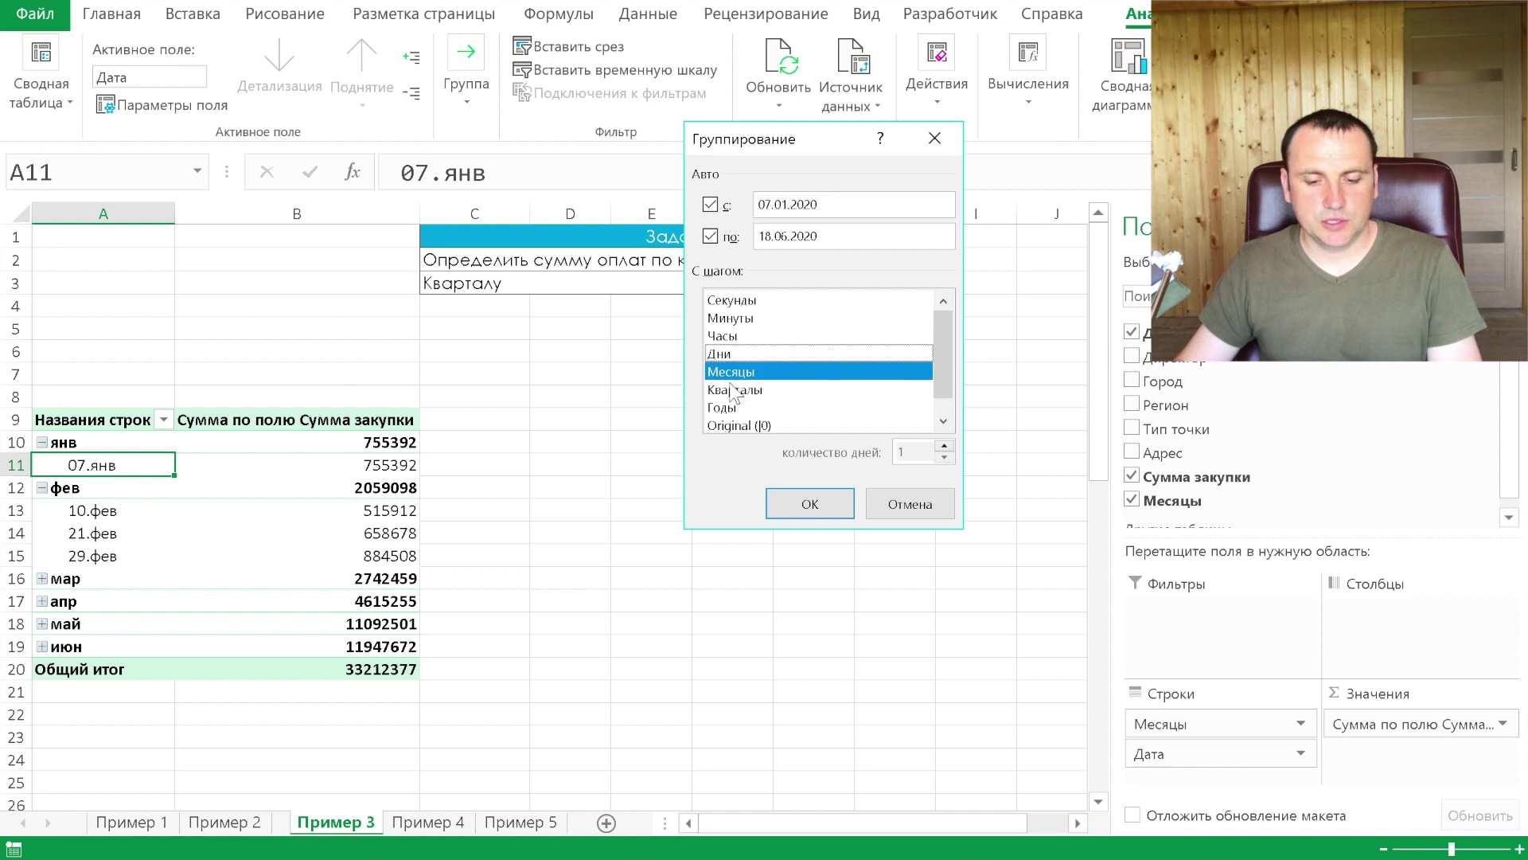
pyautogui.click(818, 392)
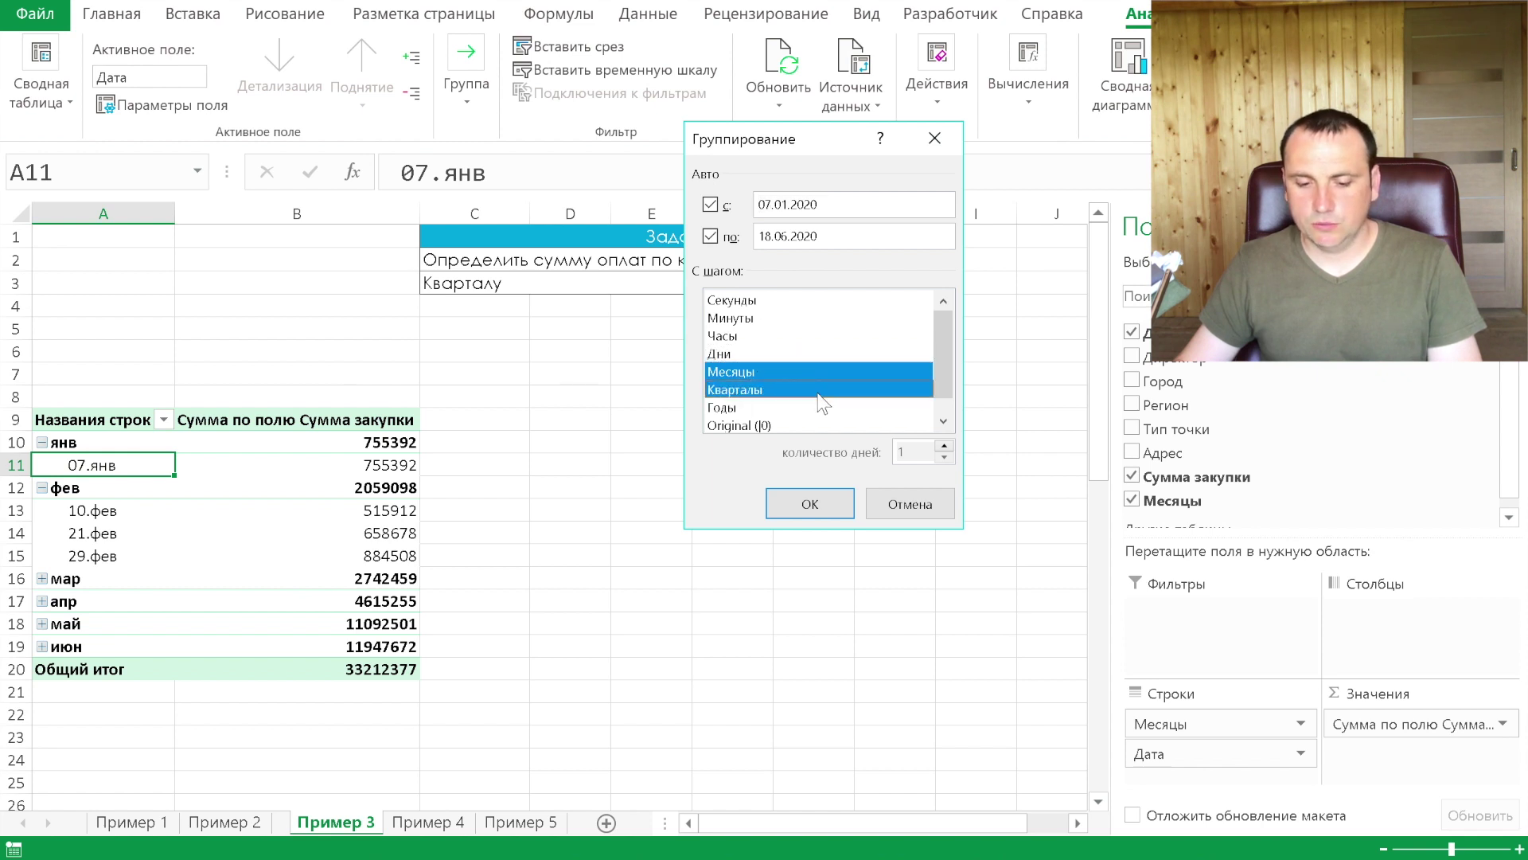
pyautogui.click(777, 408)
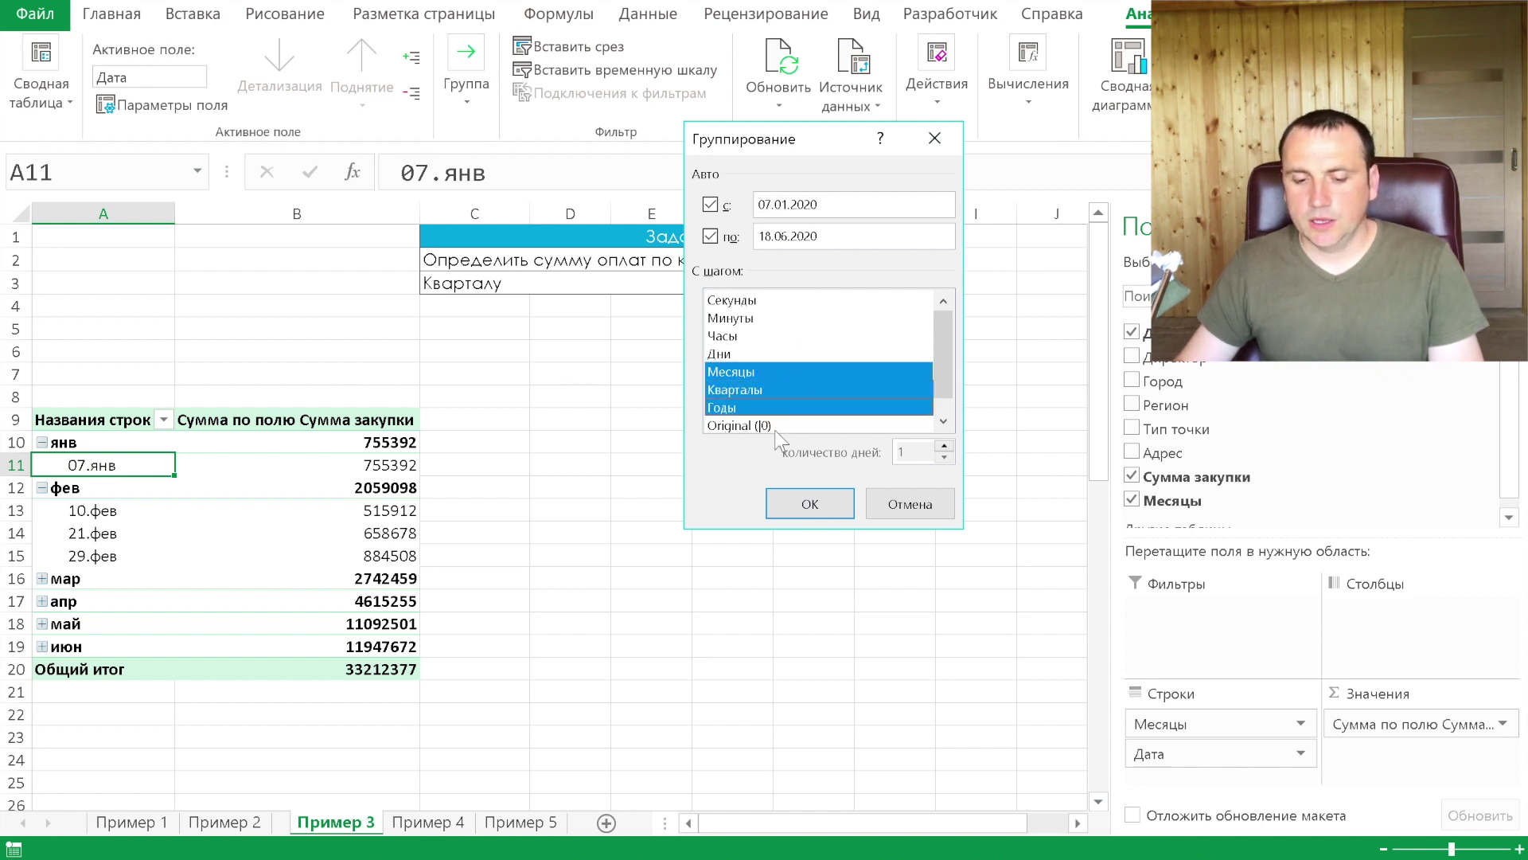
pyautogui.click(844, 510)
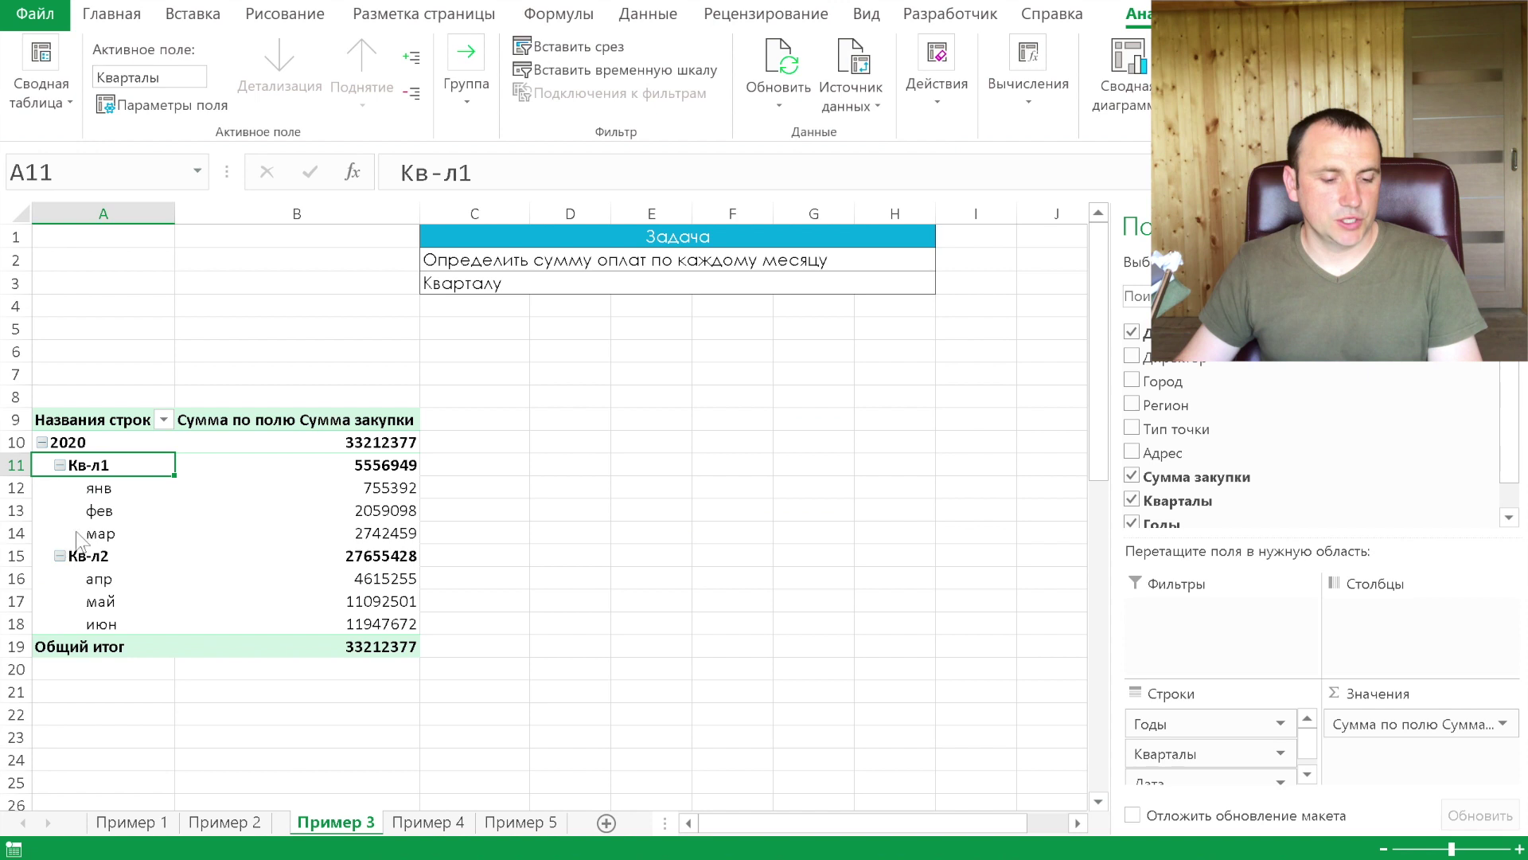
# Collapse the pivot to the 2020 total of 33212377 and remove the Дата field
pyautogui.click(60, 465)
pyautogui.click(60, 488)
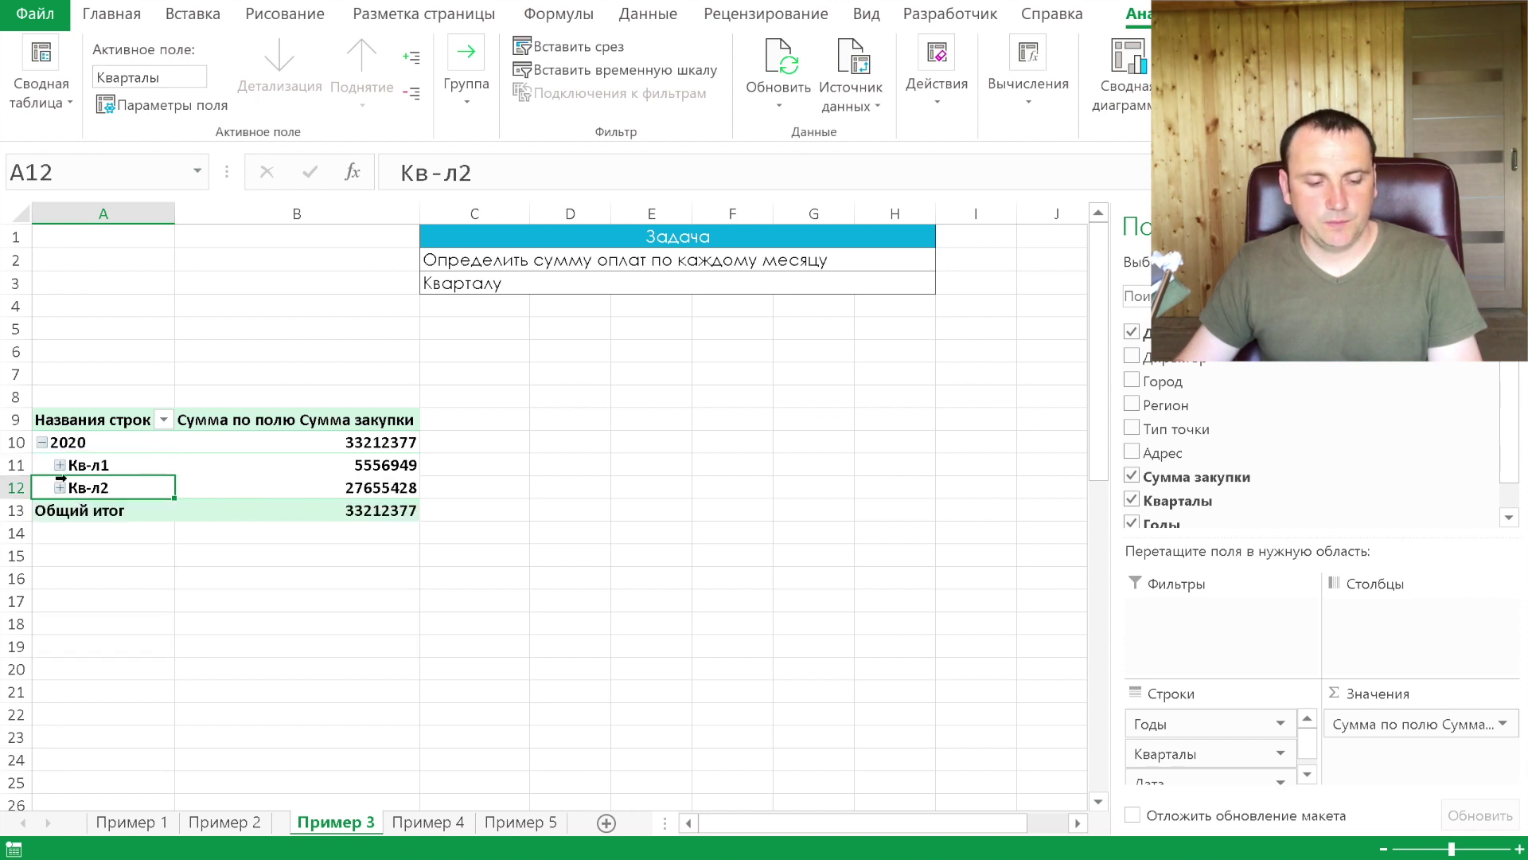
pyautogui.click(61, 471)
pyautogui.click(59, 465)
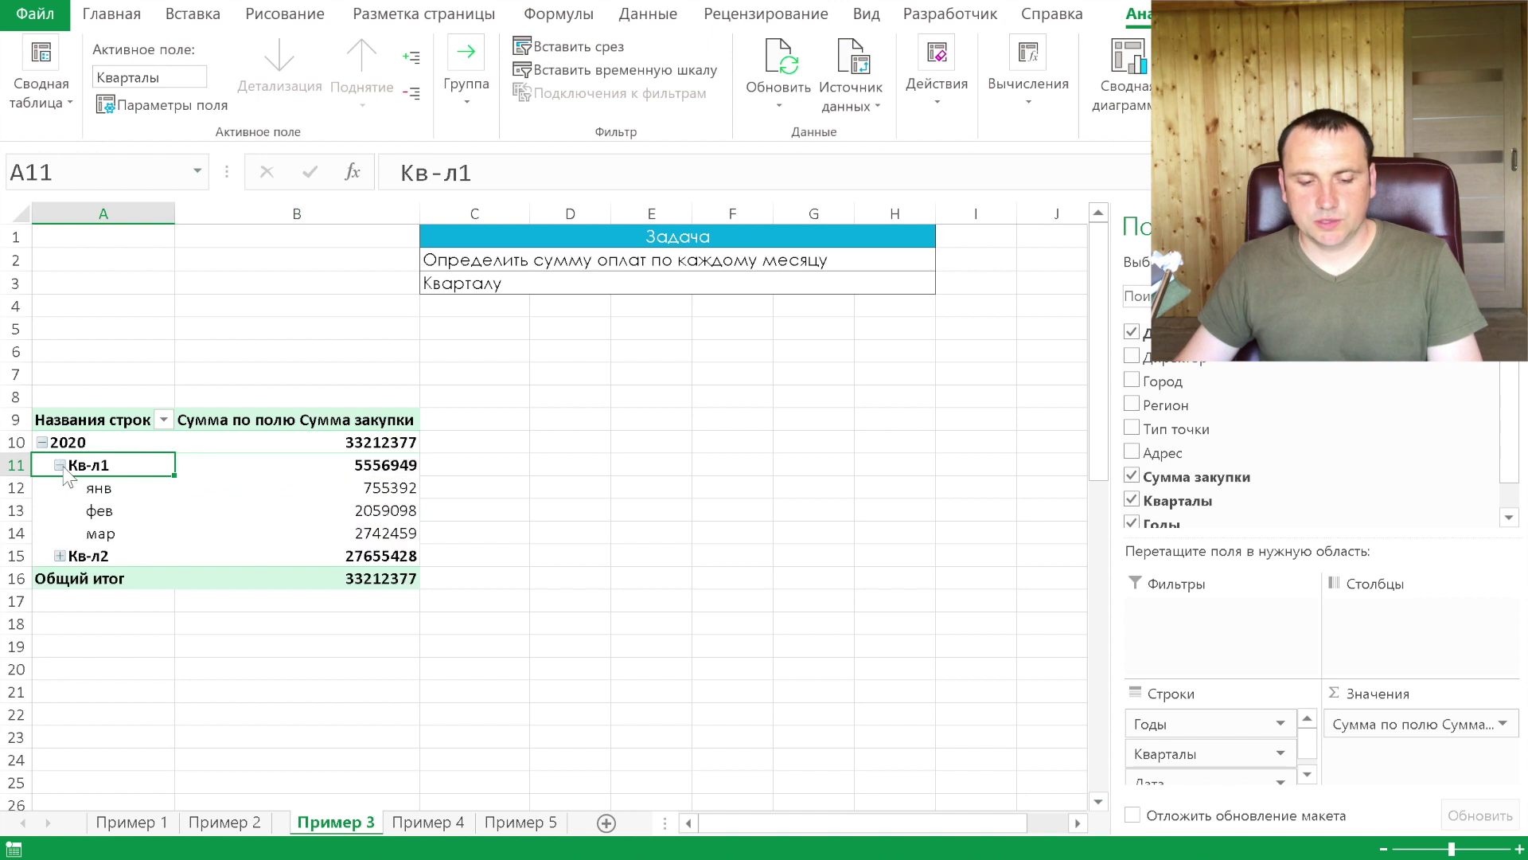
pyautogui.click(40, 443)
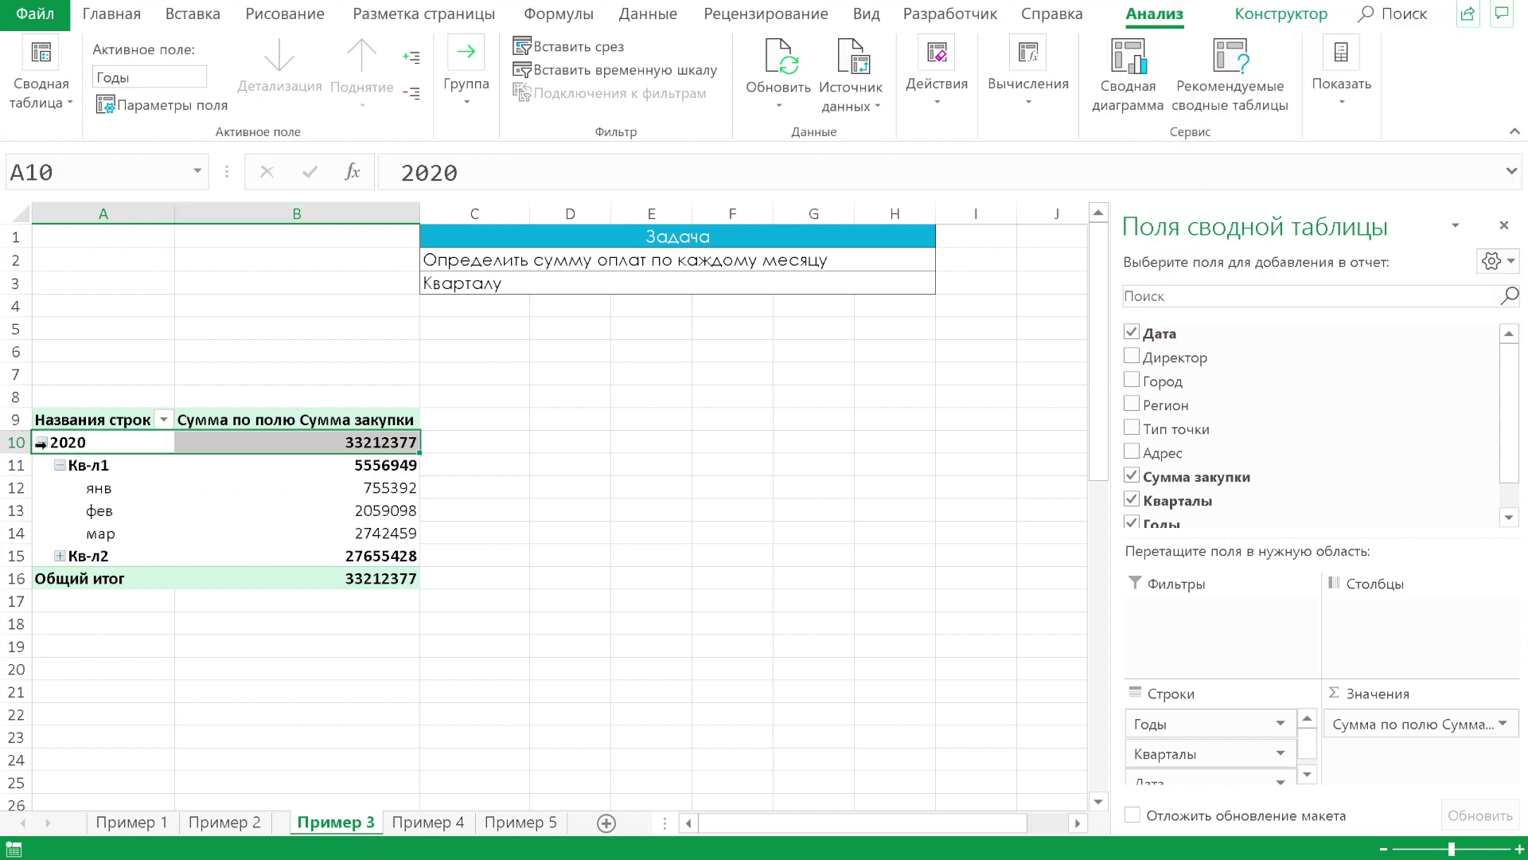
pyautogui.click(42, 442)
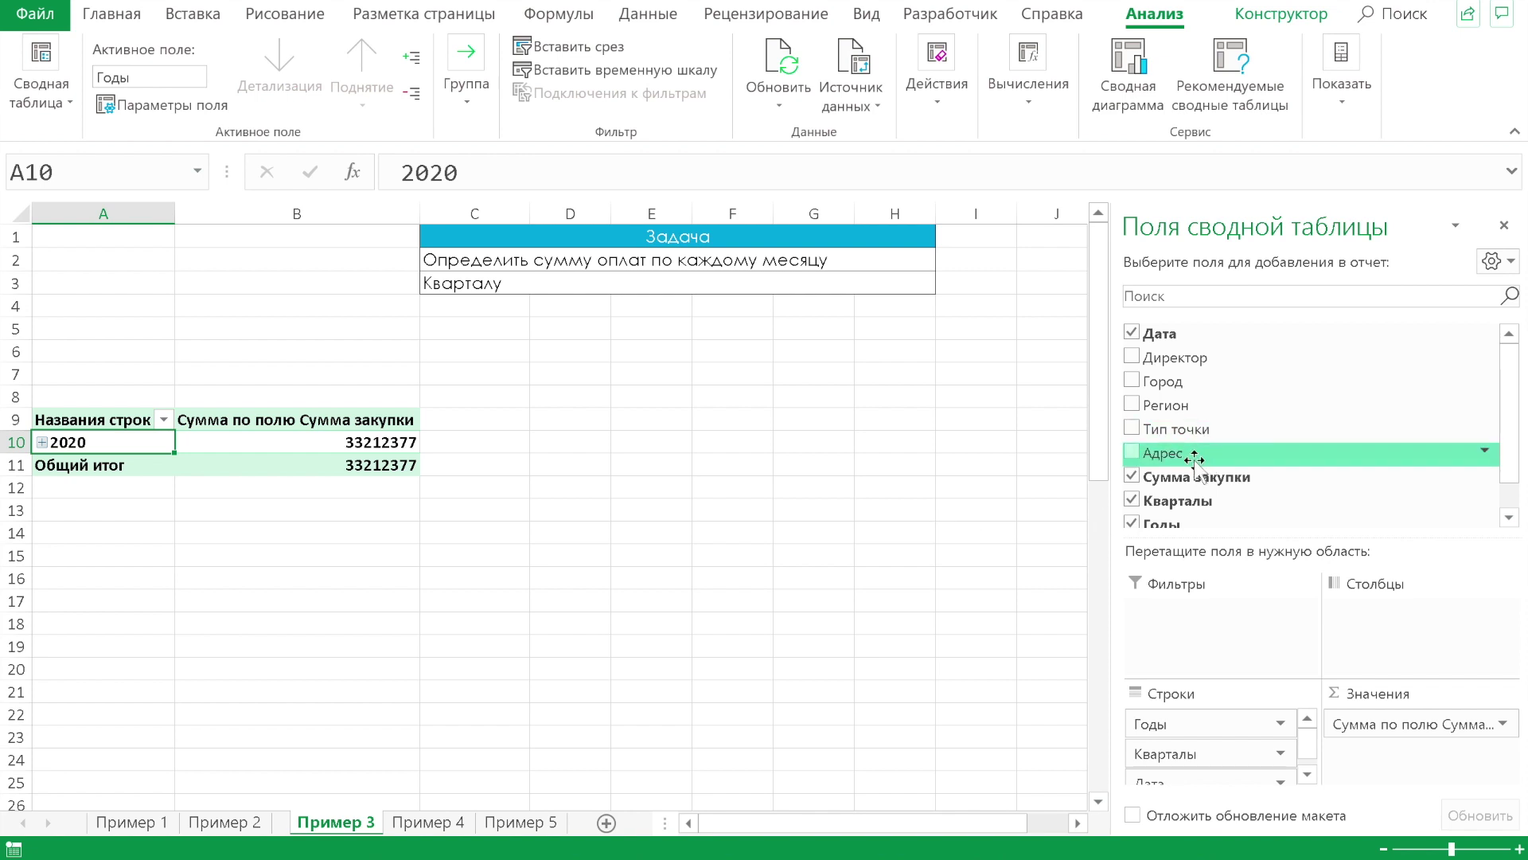
pyautogui.click(1131, 333)
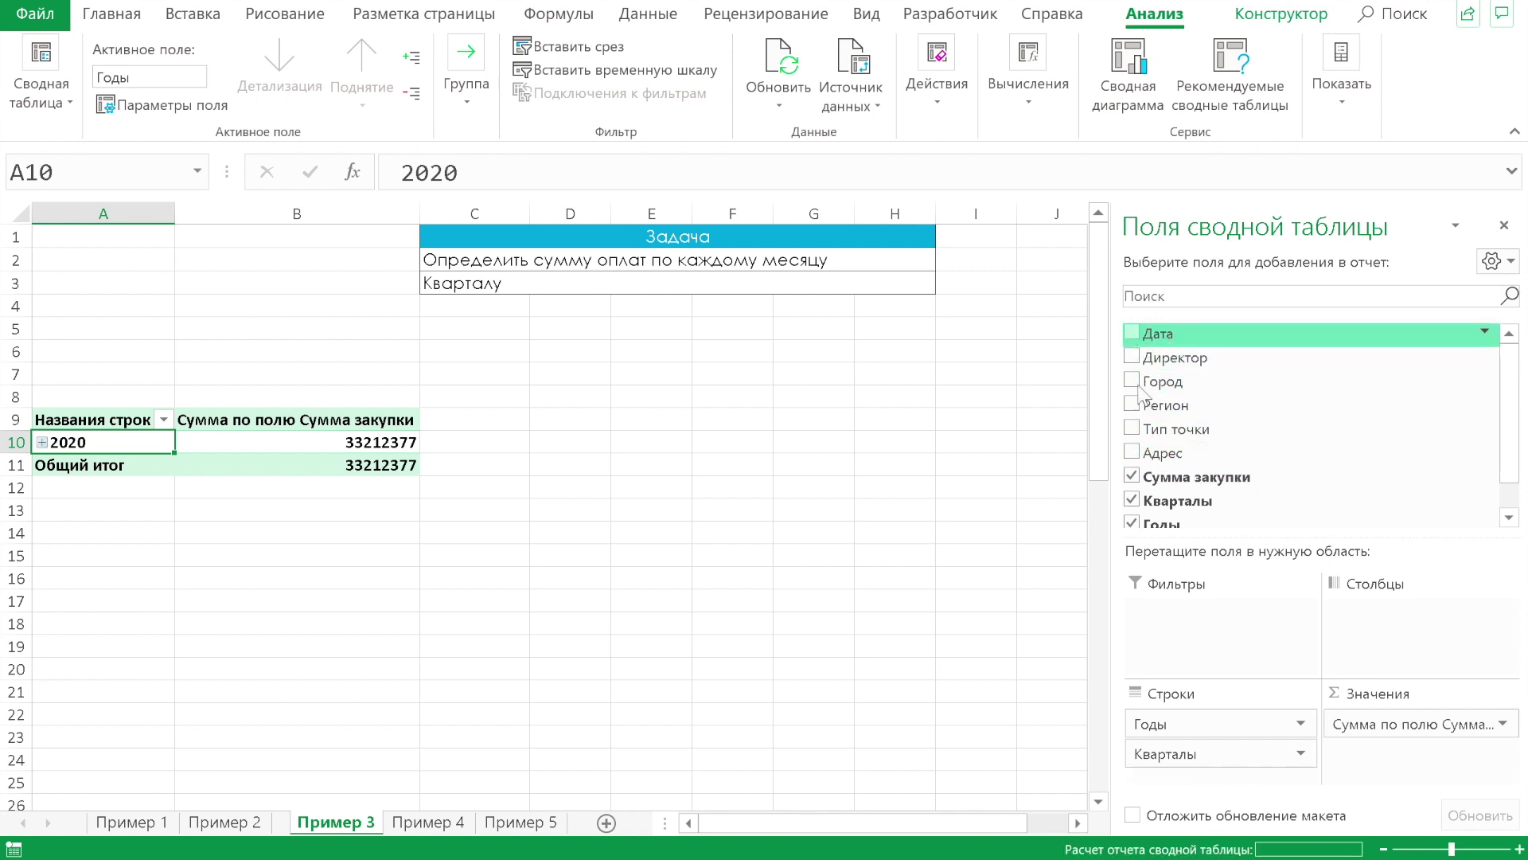
# Remove Кварталы and Годы, make Сумма закупки a row field, and nest Город beneath it
pyautogui.click(1144, 501)
pyautogui.click(1144, 523)
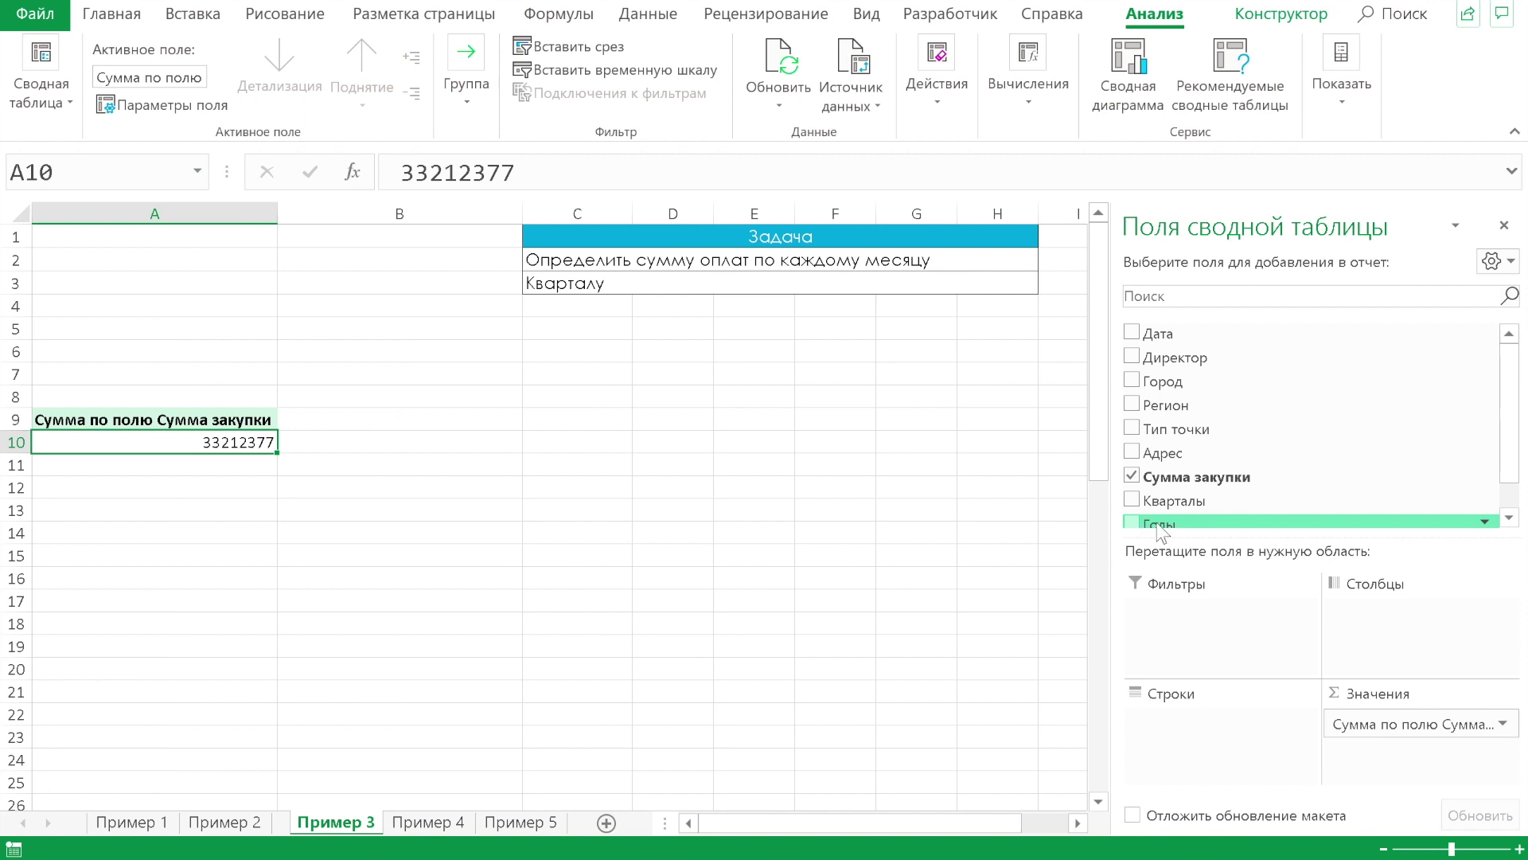
pyautogui.moveTo(1383, 725); pyautogui.dragTo(1257, 736)
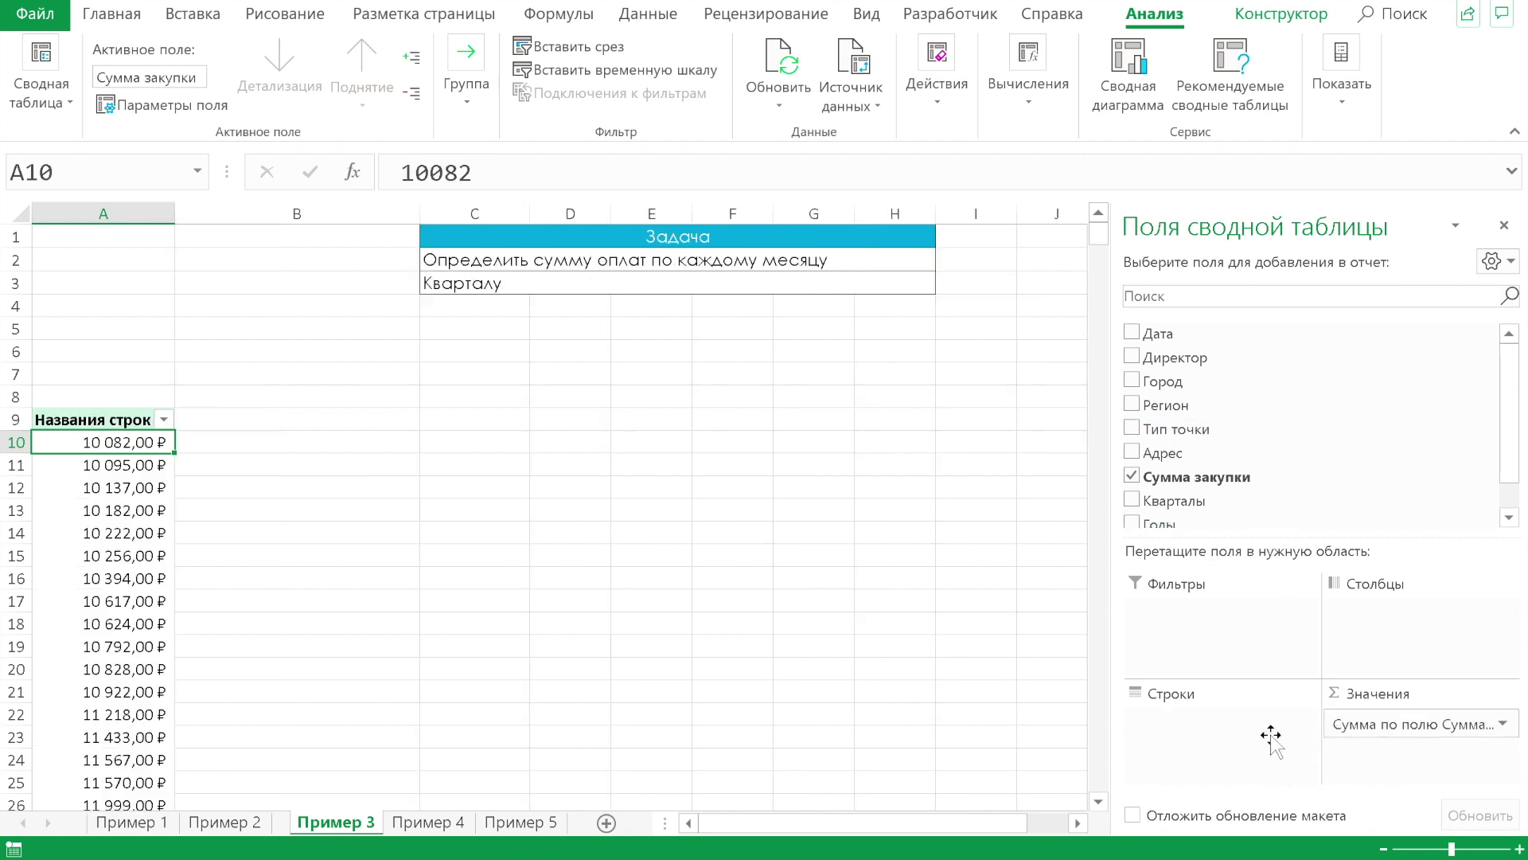
pyautogui.moveTo(1143, 381); pyautogui.dragTo(1399, 726)
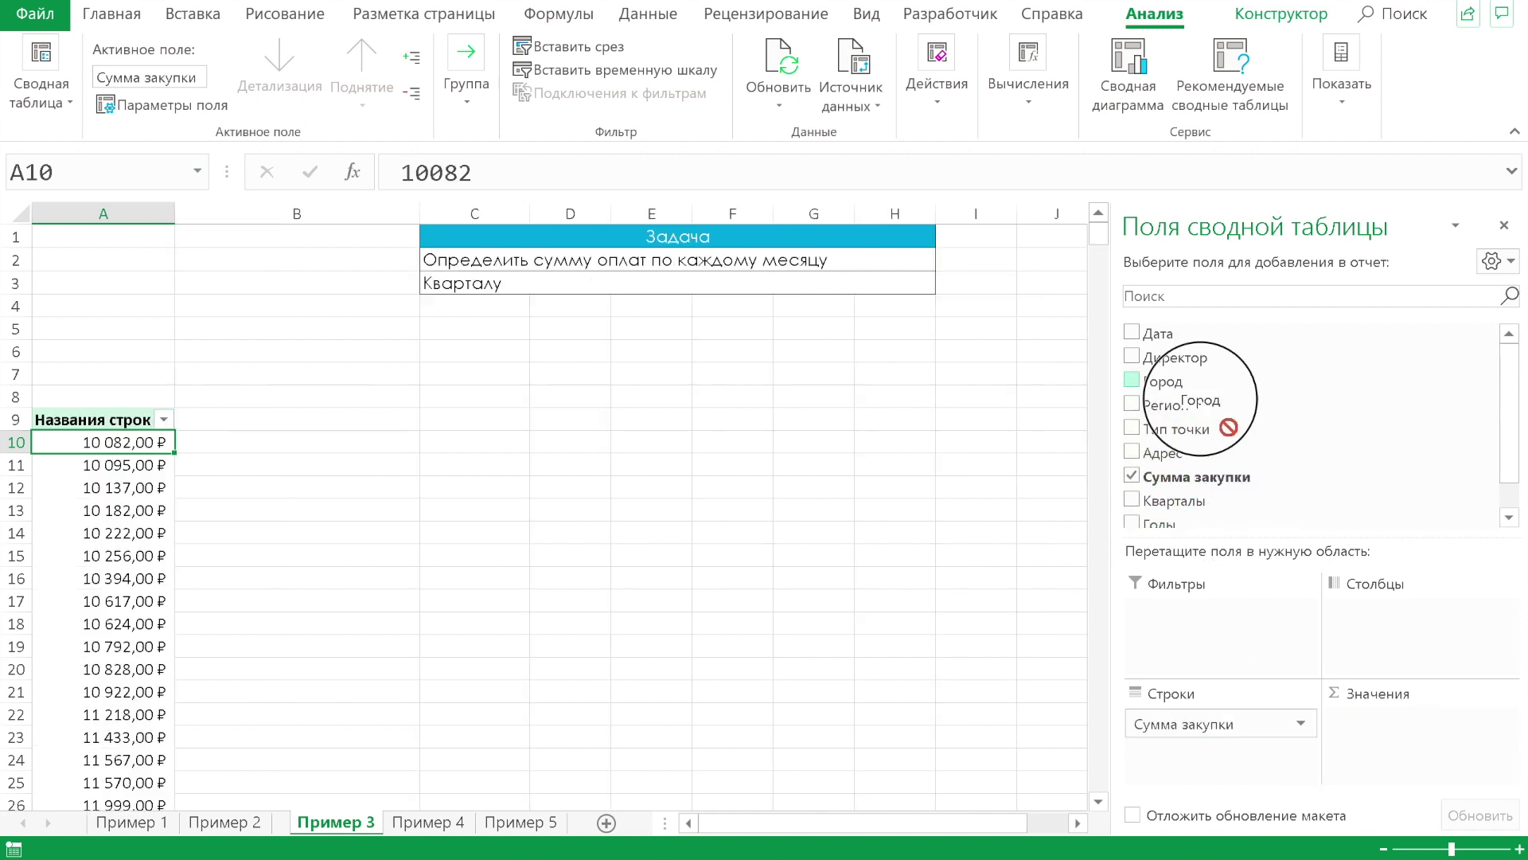
pyautogui.moveTo(1399, 726)
pyautogui.mouseDown()
pyautogui.moveTo(1226, 629)
pyautogui.moveTo(1362, 615)
pyautogui.moveTo(1274, 752)
pyautogui.mouseUp()
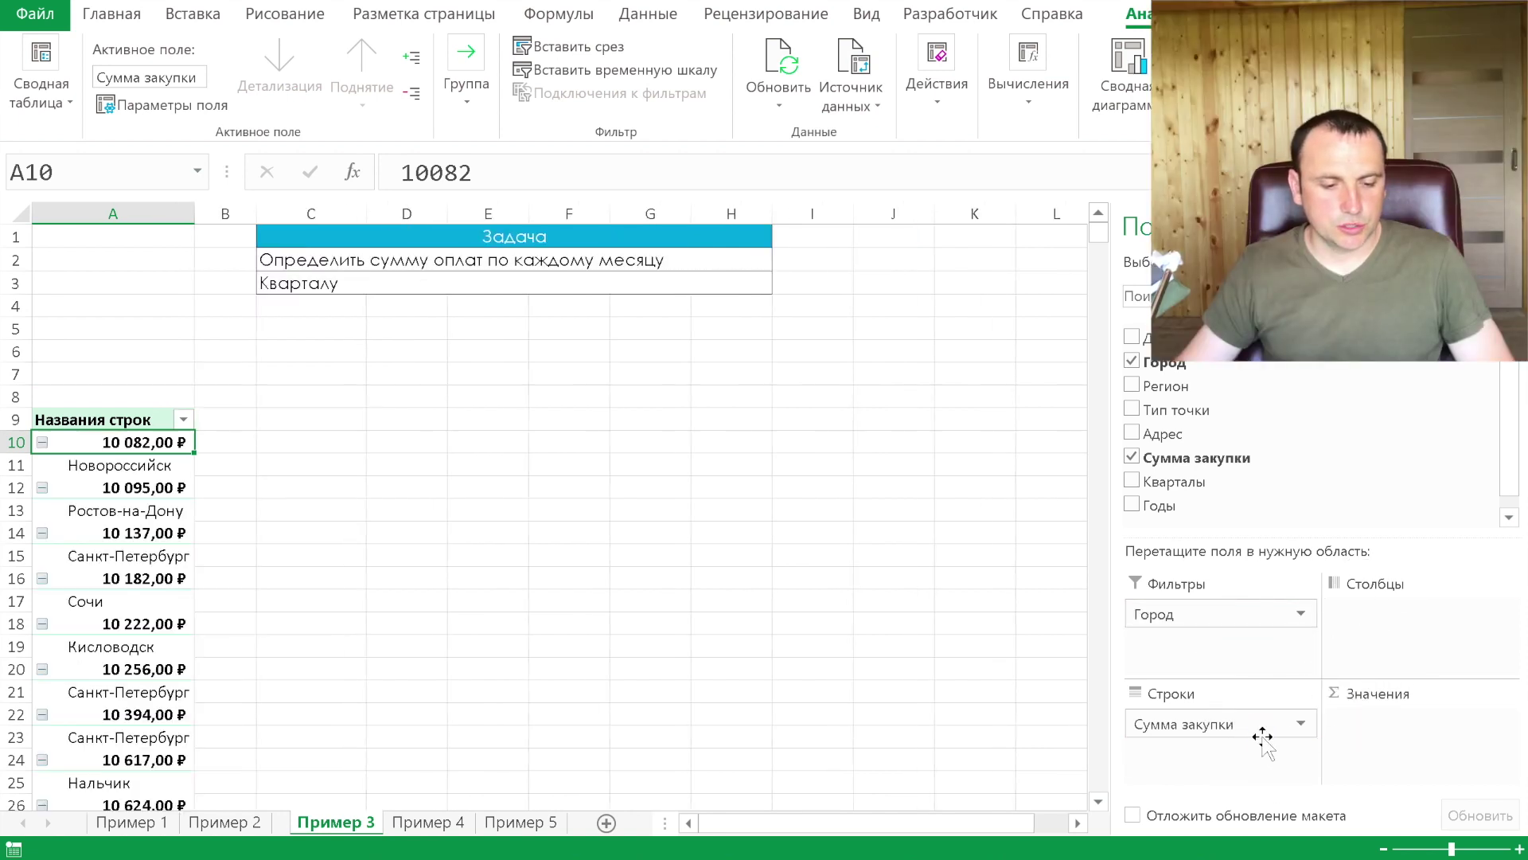
# Group the purchase amounts into ranges with a step of 50000
pyautogui.rightClick(108, 452)
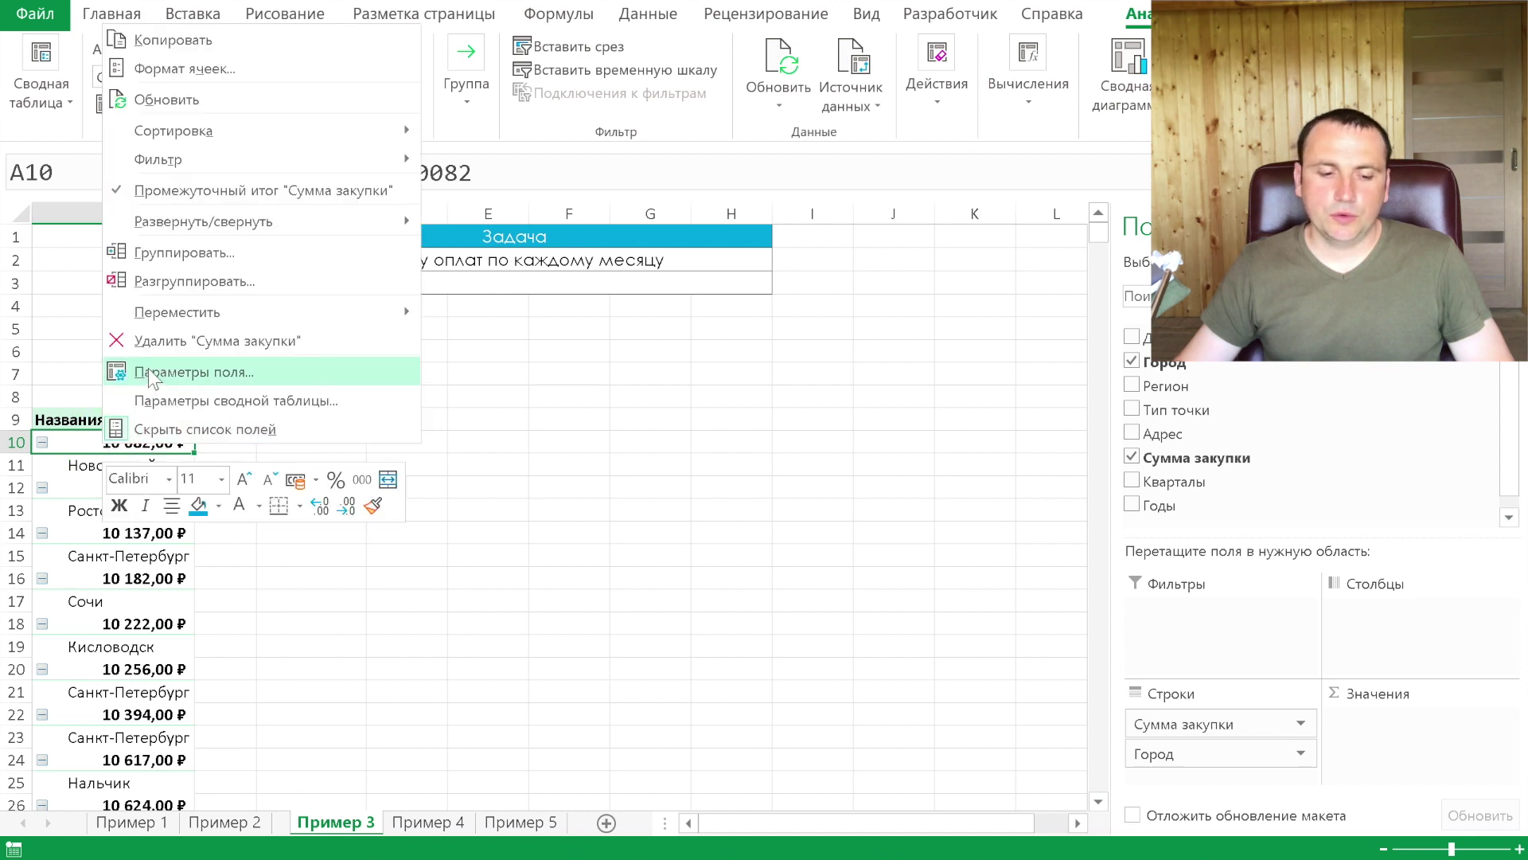
pyautogui.click(183, 252)
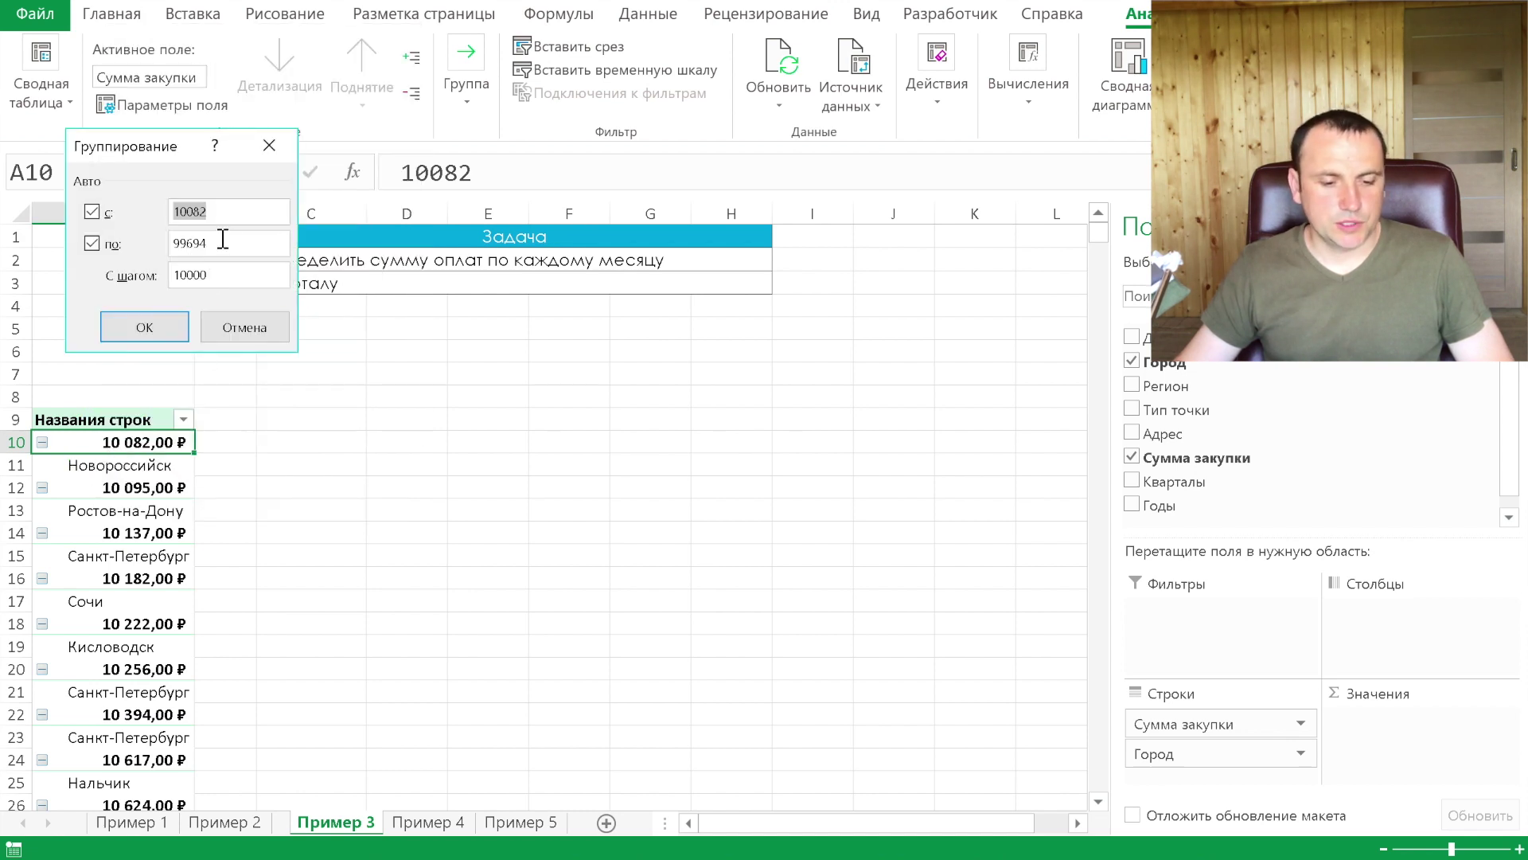
pyautogui.doubleClick(226, 273)
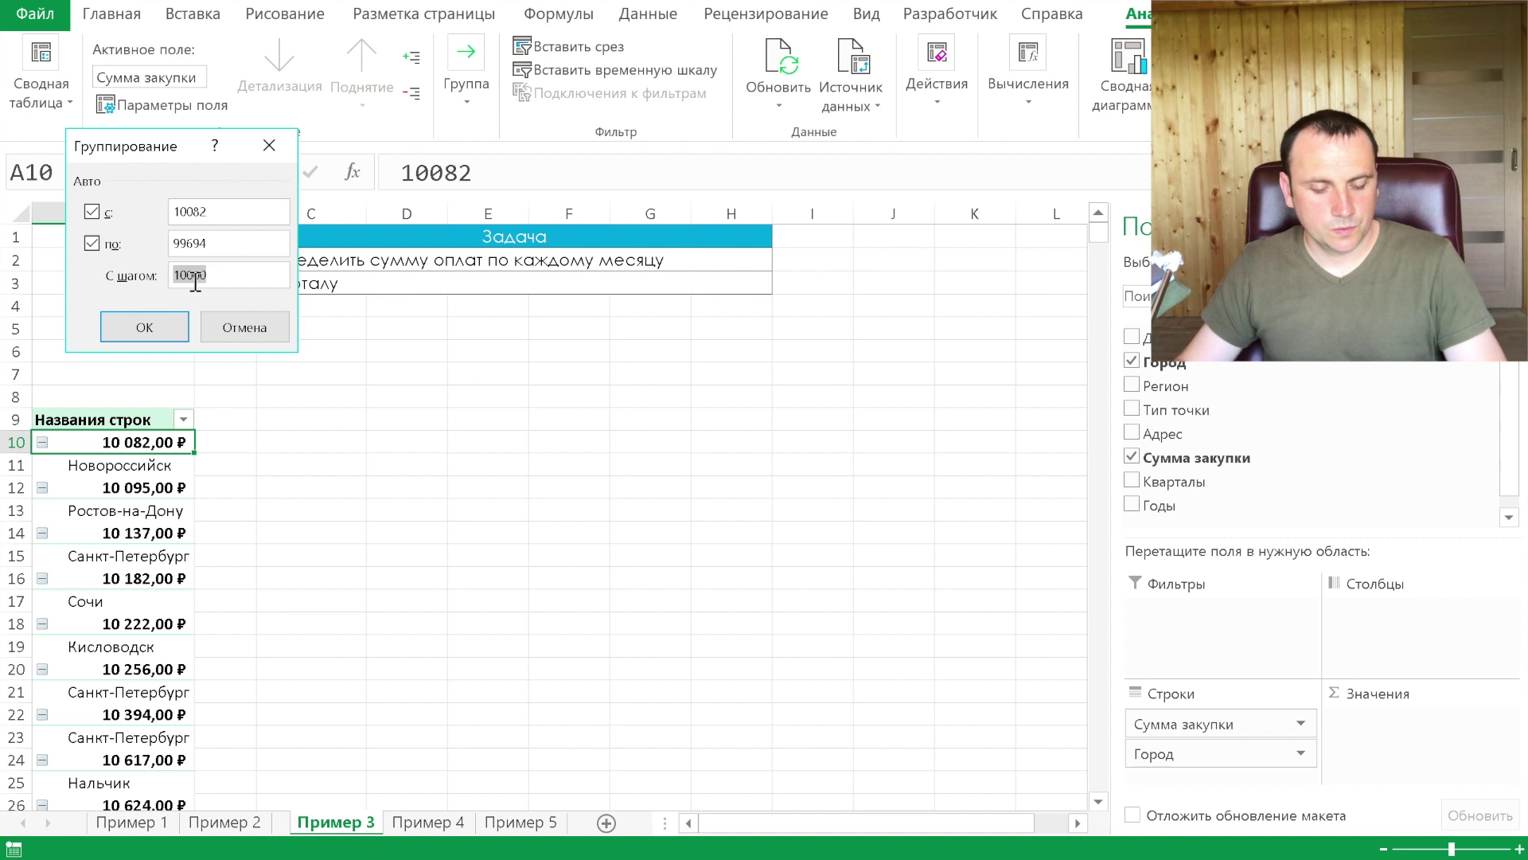
pyautogui.write('50000')
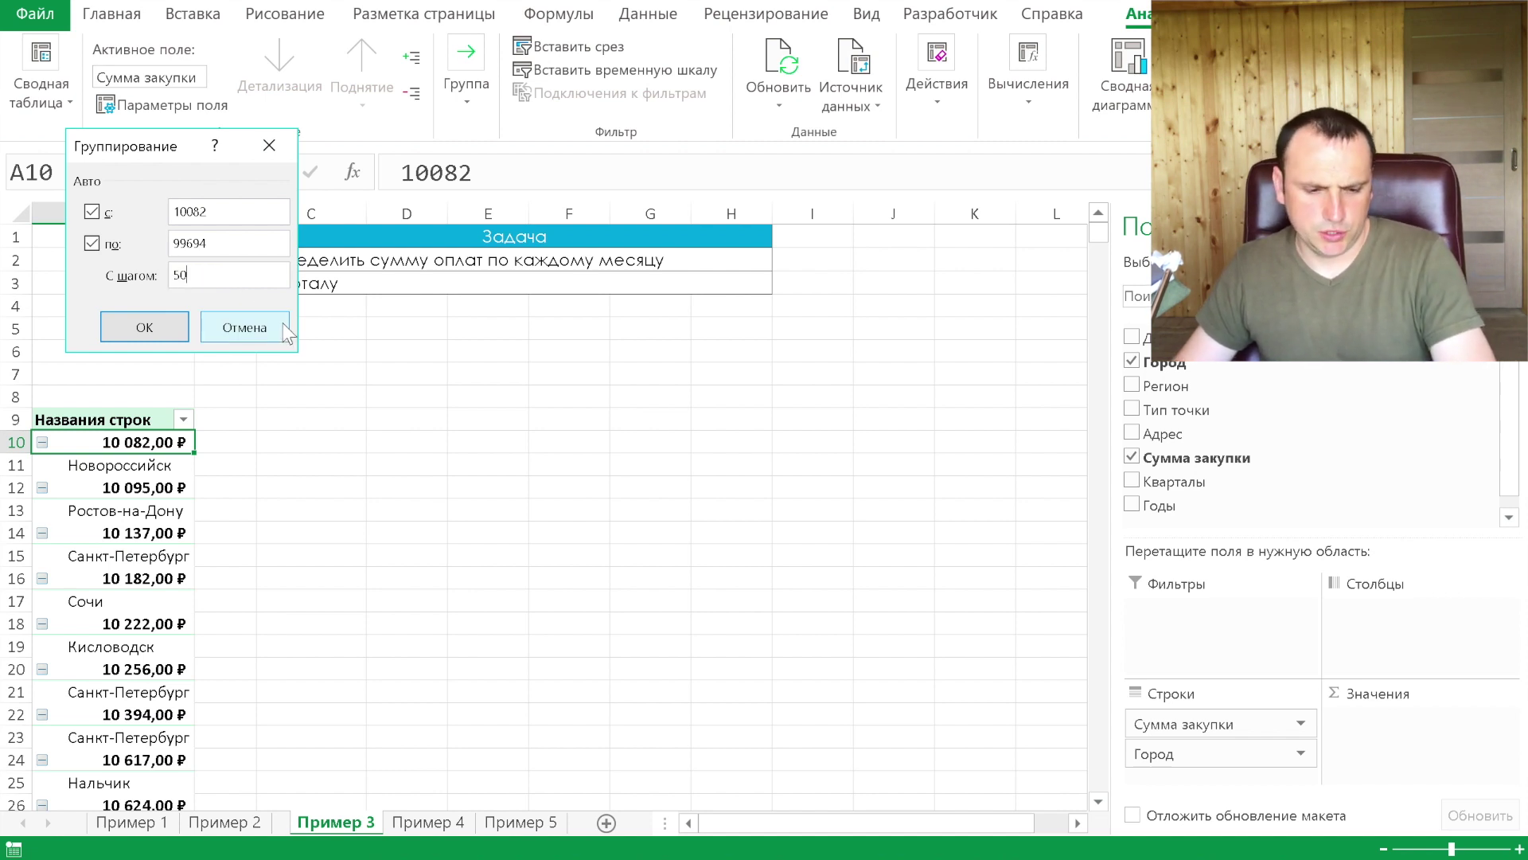
pyautogui.click(144, 327)
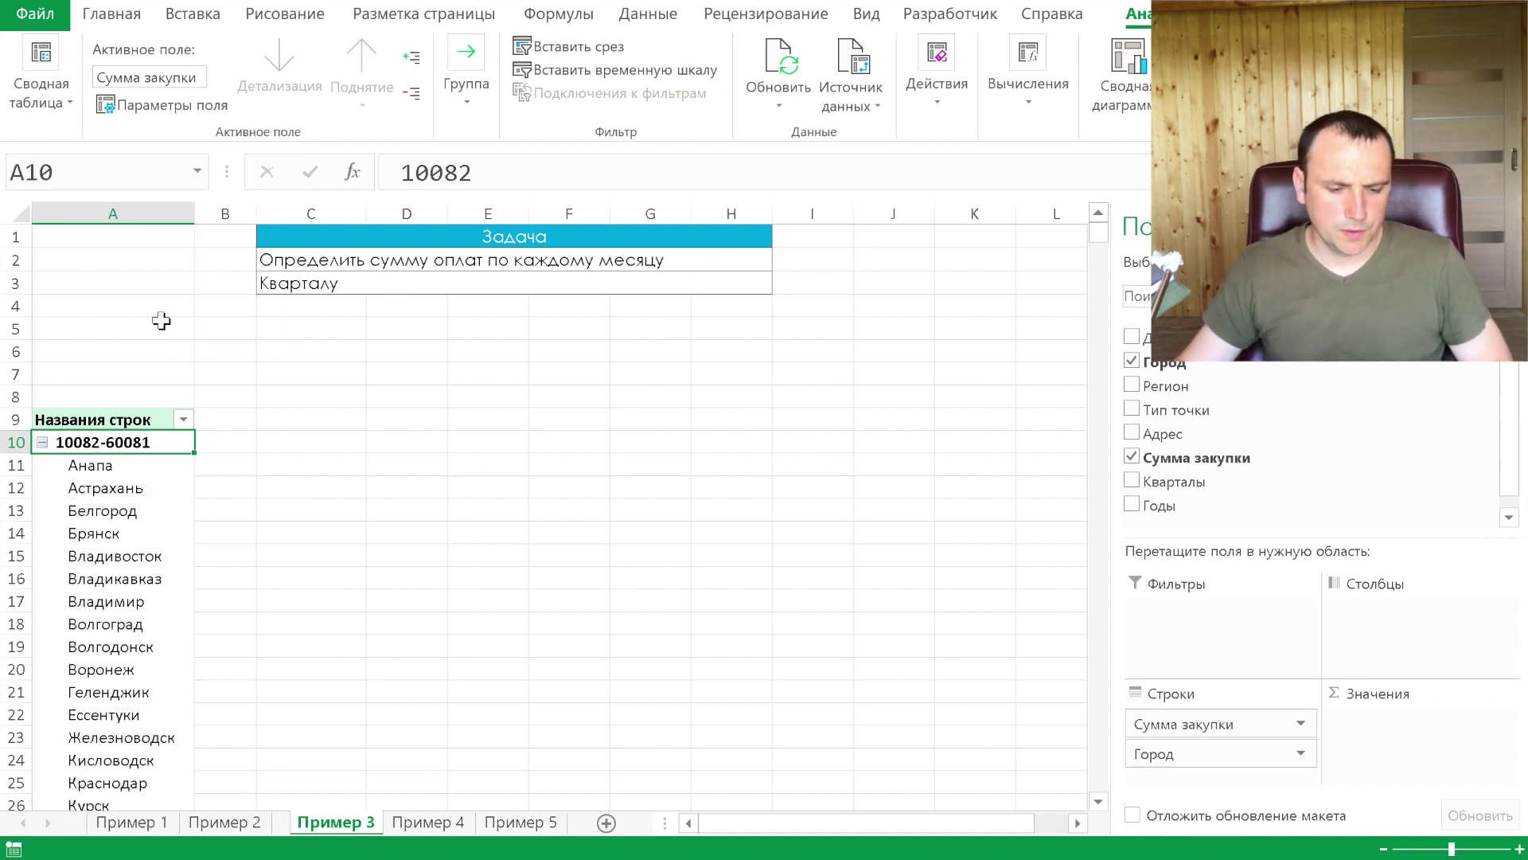
pyautogui.click(42, 442)
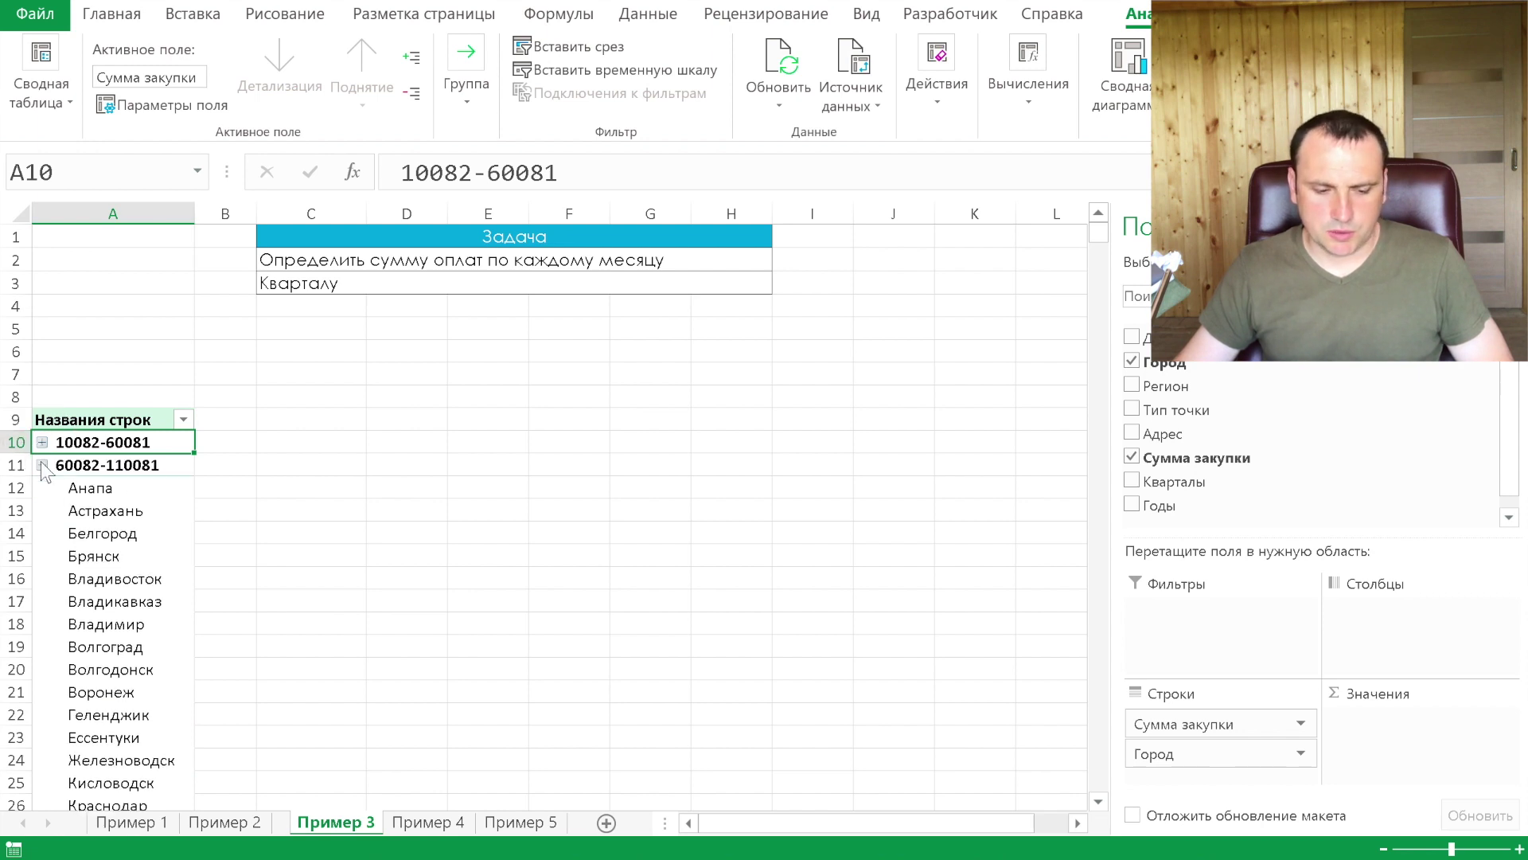
pyautogui.click(43, 466)
pyautogui.click(43, 465)
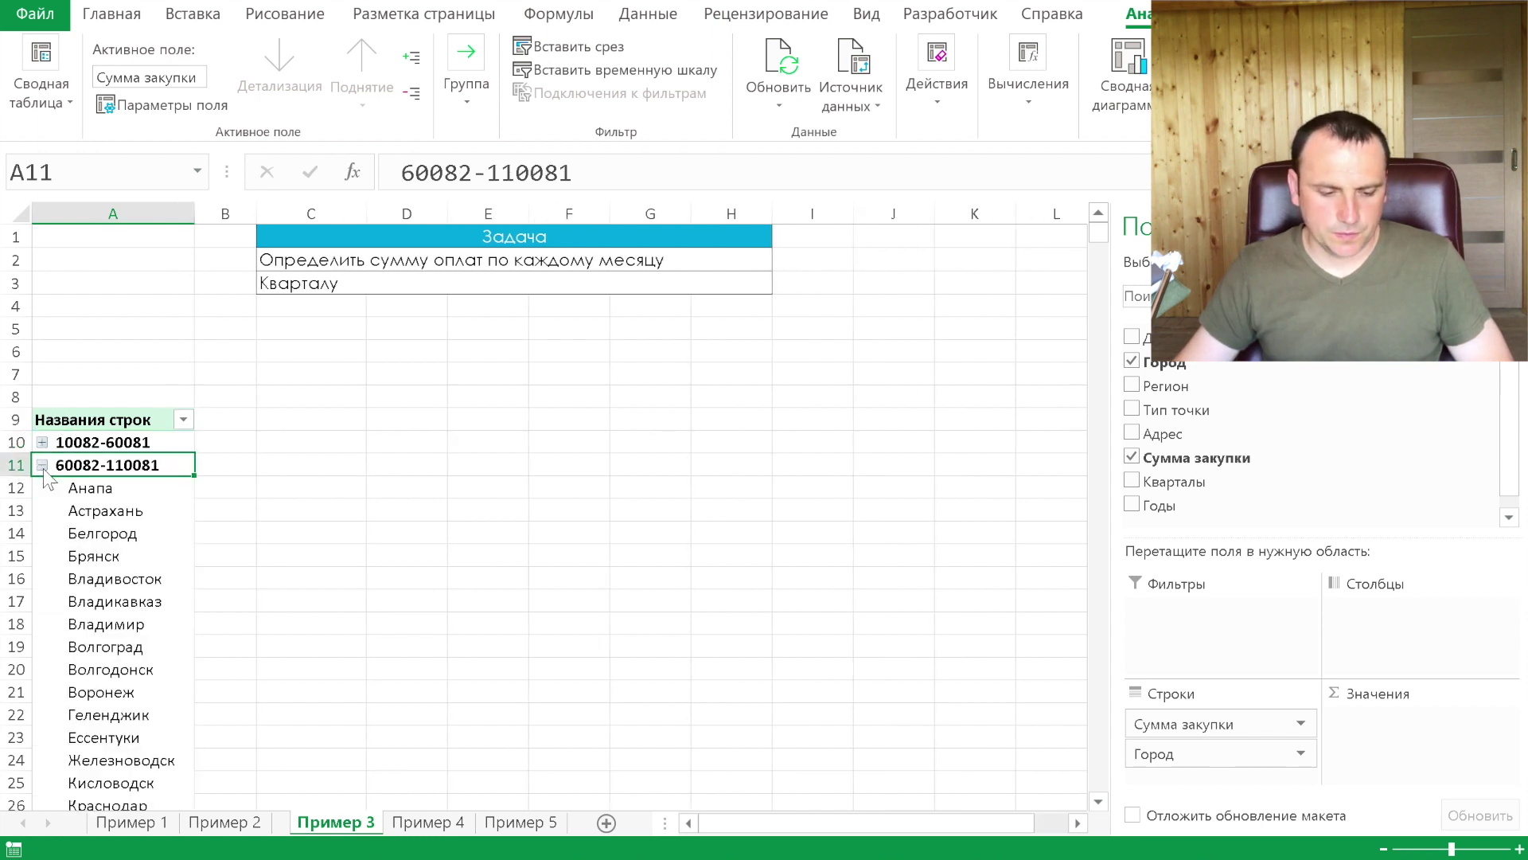
pyautogui.scroll(-17, 148, 586)
pyautogui.scroll(4, 148, 587)
pyautogui.scroll(3, 148, 586)
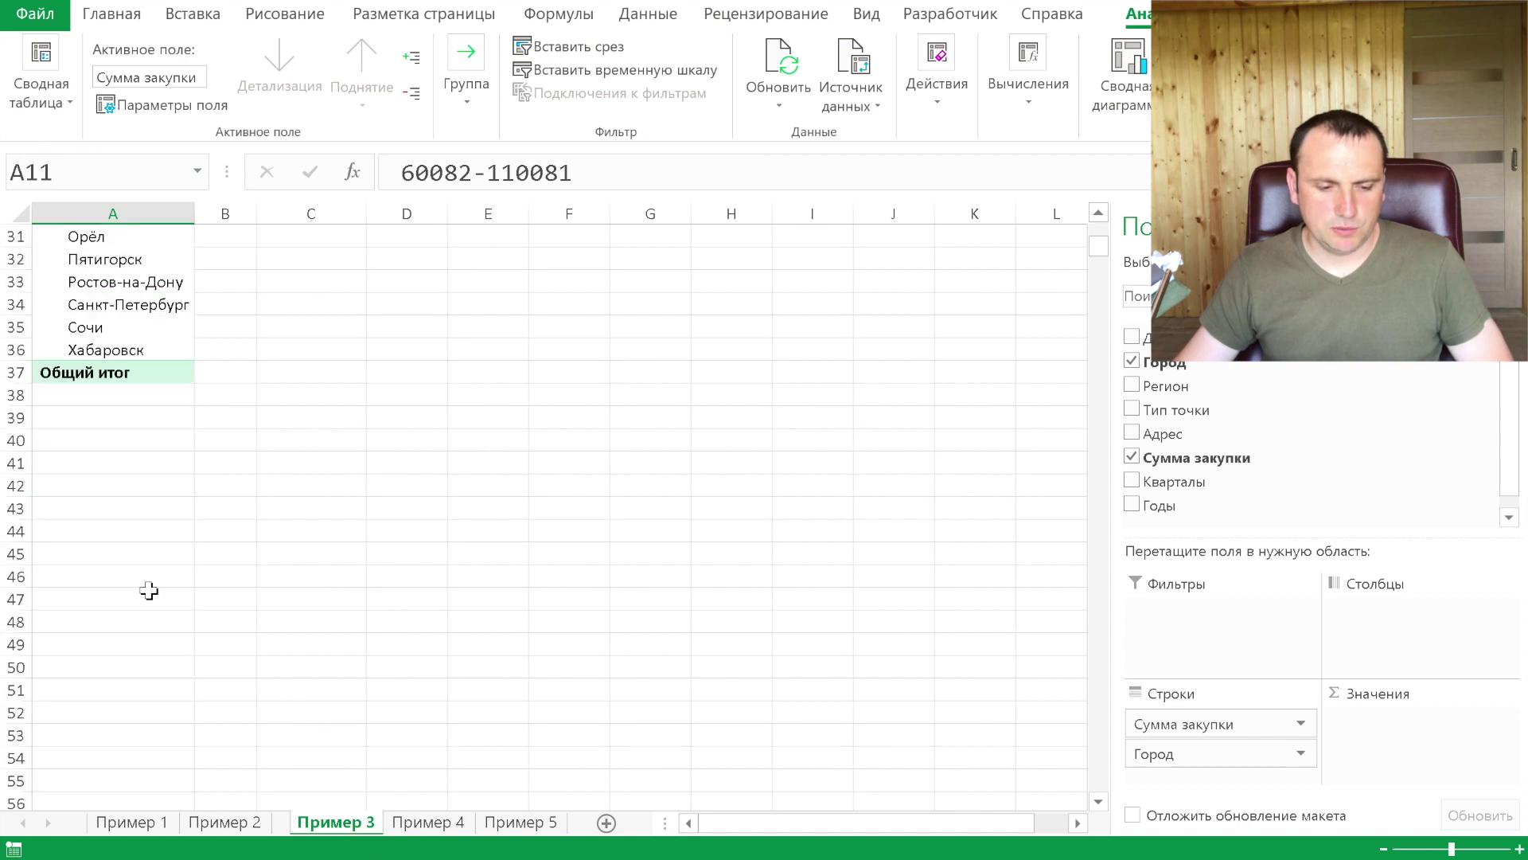
pyautogui.scroll(1, 149, 587)
pyautogui.hscroll(1, 148, 591)
pyautogui.scroll(4, 149, 591)
pyautogui.hscroll(-1, 149, 590)
pyautogui.scroll(4, 148, 588)
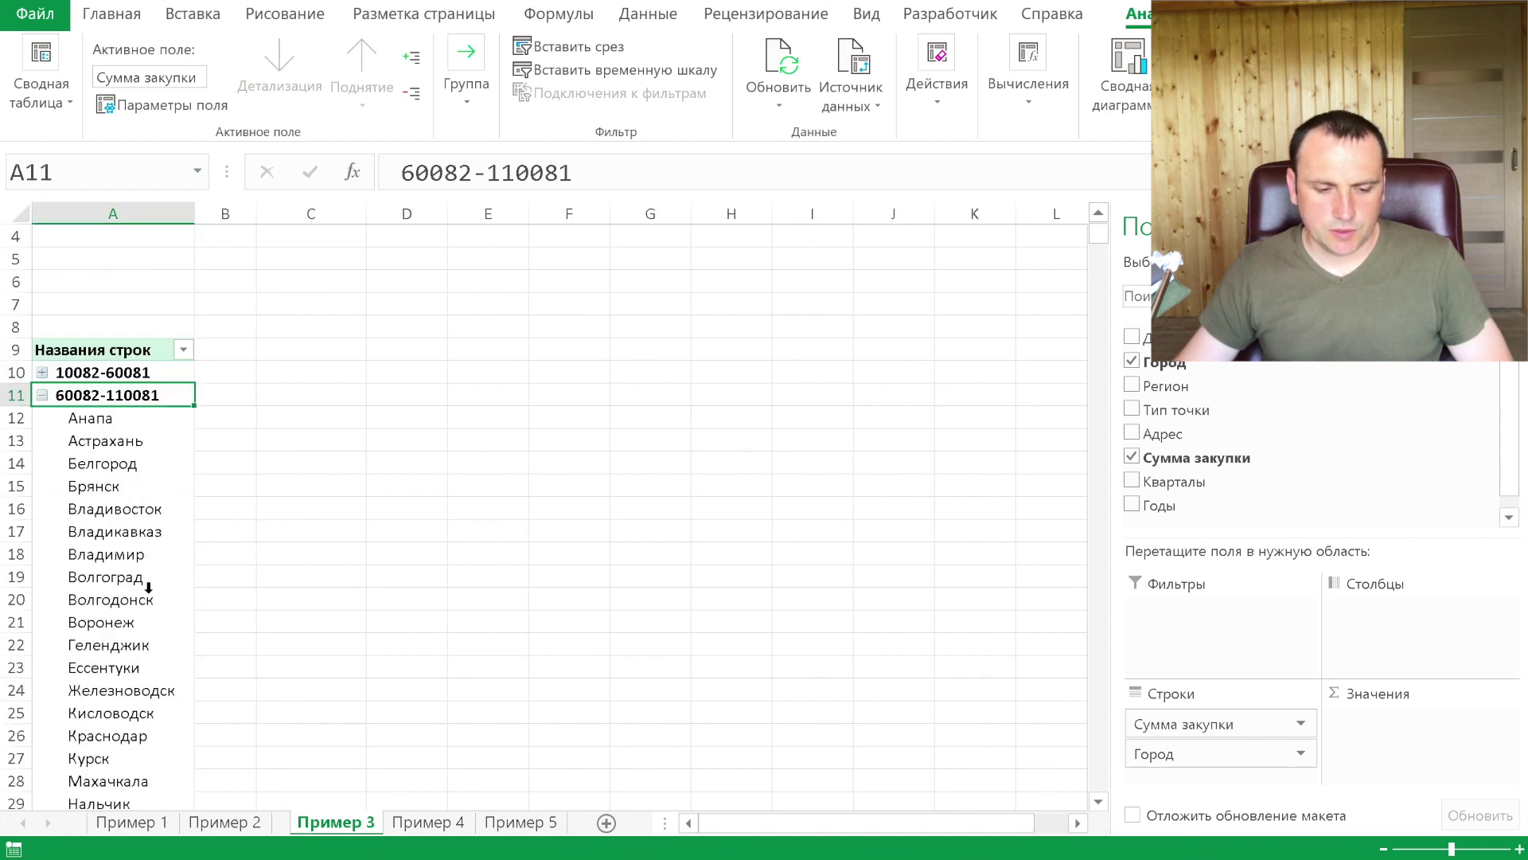
pyautogui.scroll(-1, 131, 532)
pyautogui.scroll(-5, 131, 532)
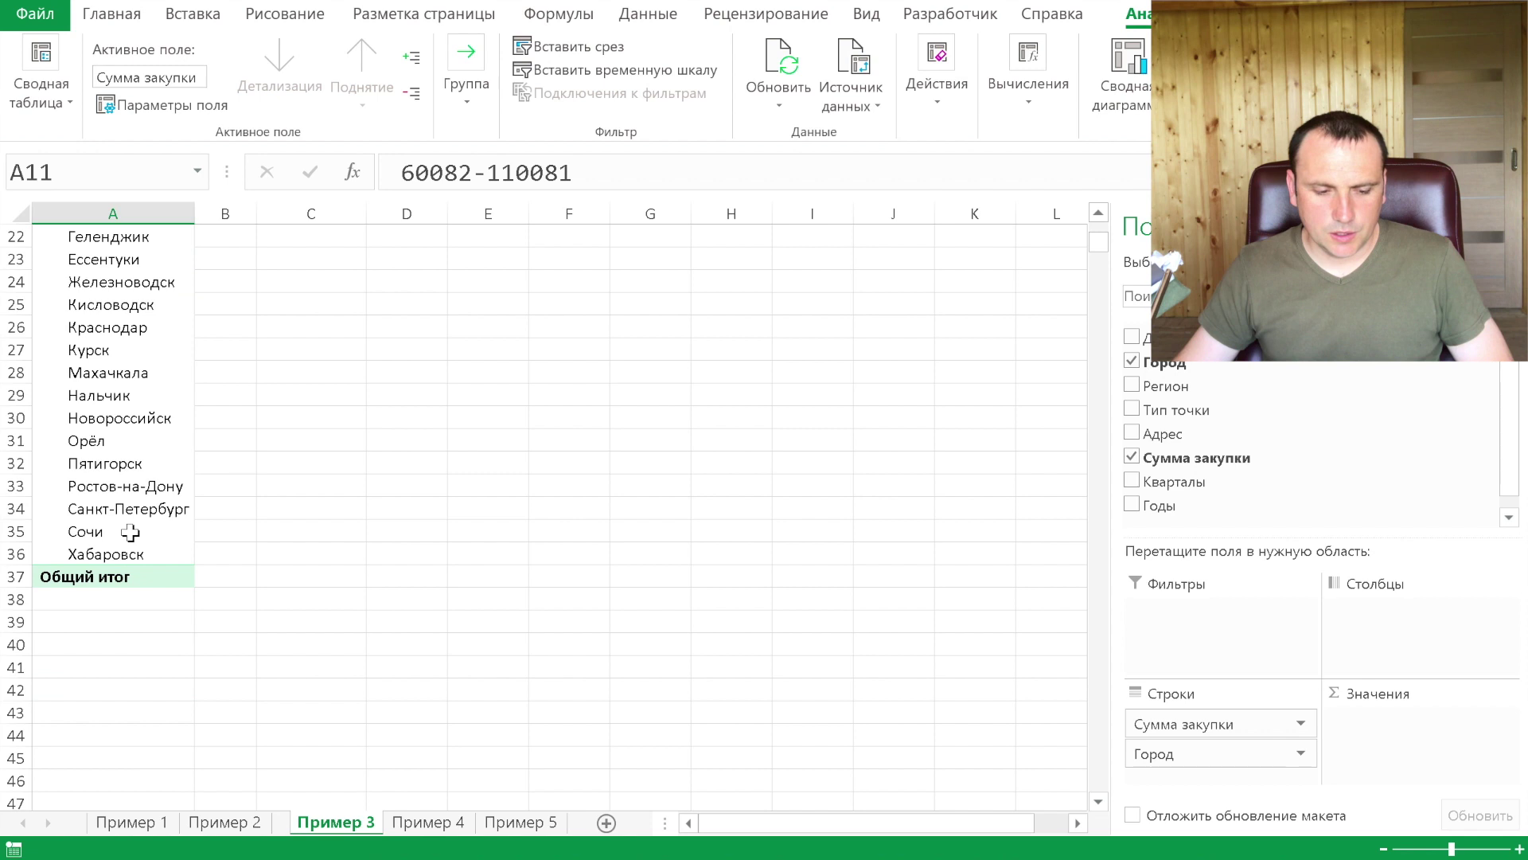
pyautogui.scroll(4, 131, 531)
pyautogui.scroll(1, 130, 532)
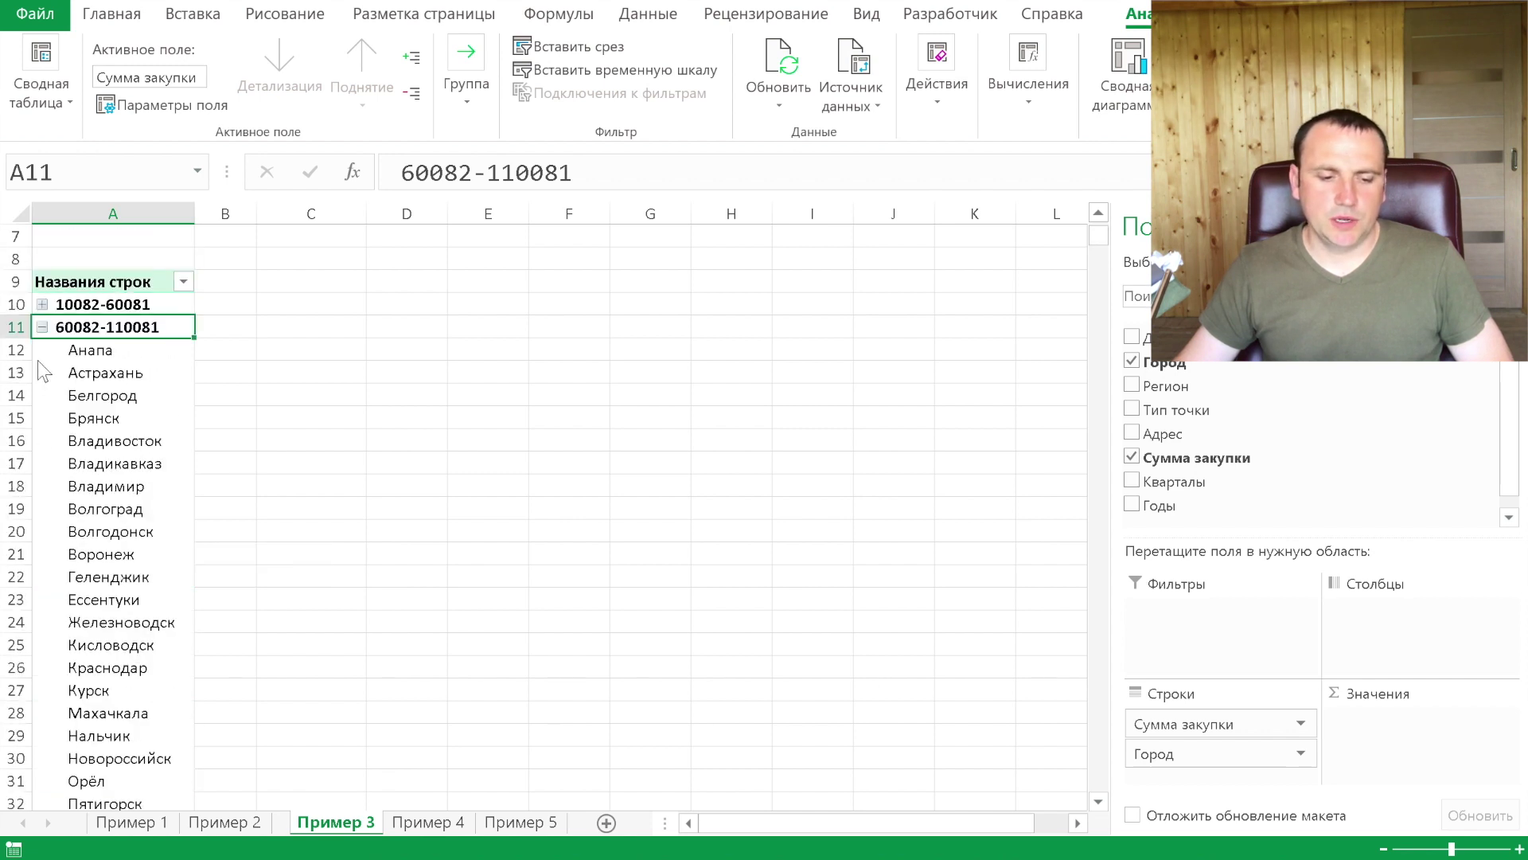
pyautogui.click(42, 304)
pyautogui.scroll(-1, 168, 420)
pyautogui.scroll(-3, 169, 420)
pyautogui.scroll(-2, 169, 419)
pyautogui.scroll(-2, 171, 418)
pyautogui.scroll(-2, 171, 418)
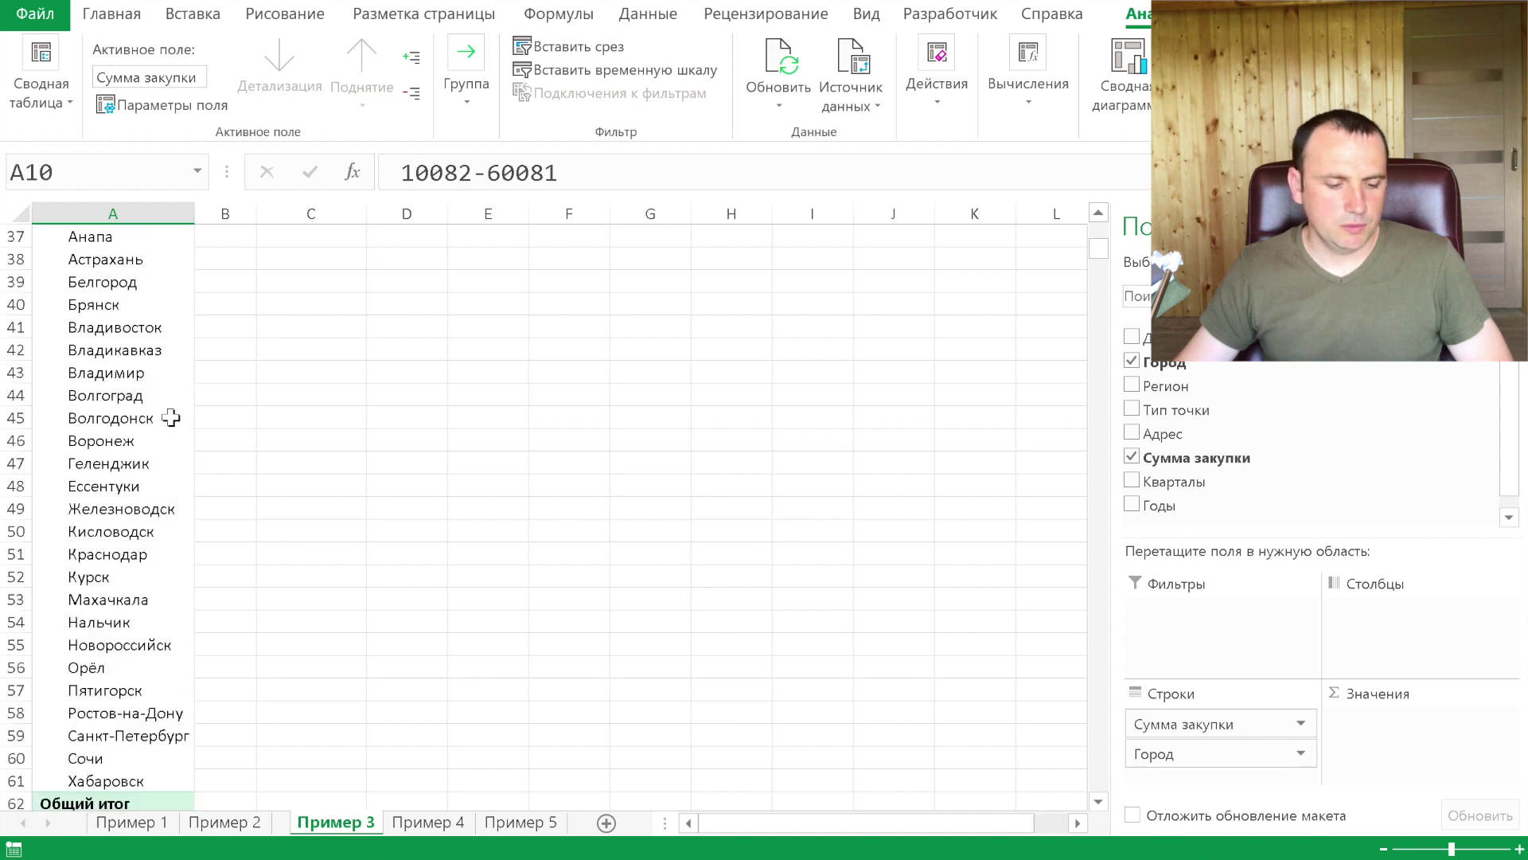
pyautogui.scroll(3, 171, 418)
pyautogui.scroll(5, 171, 418)
pyautogui.scroll(2, 175, 418)
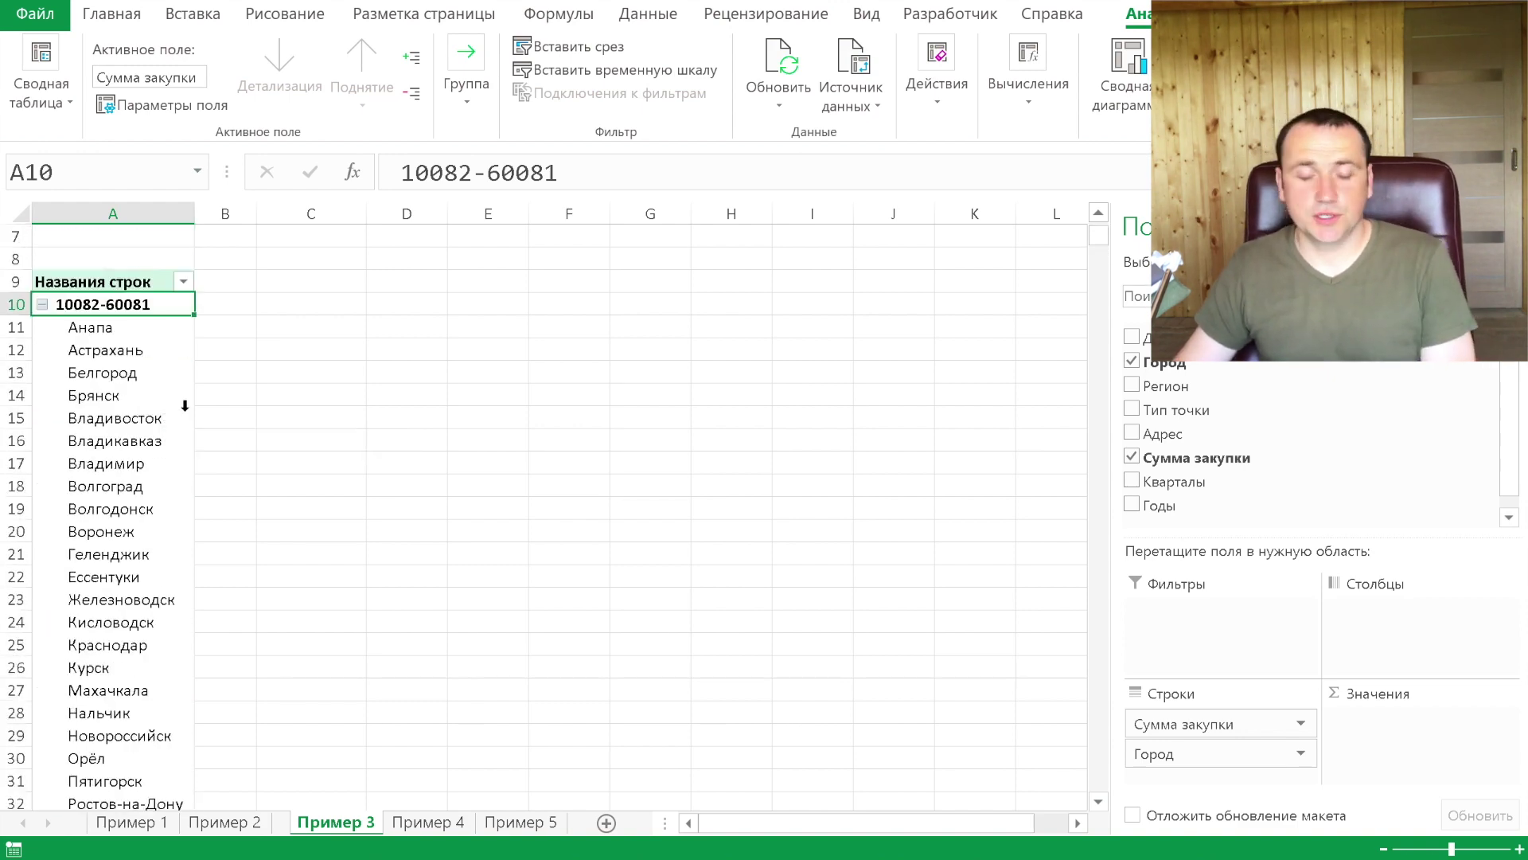
pyautogui.click(427, 822)
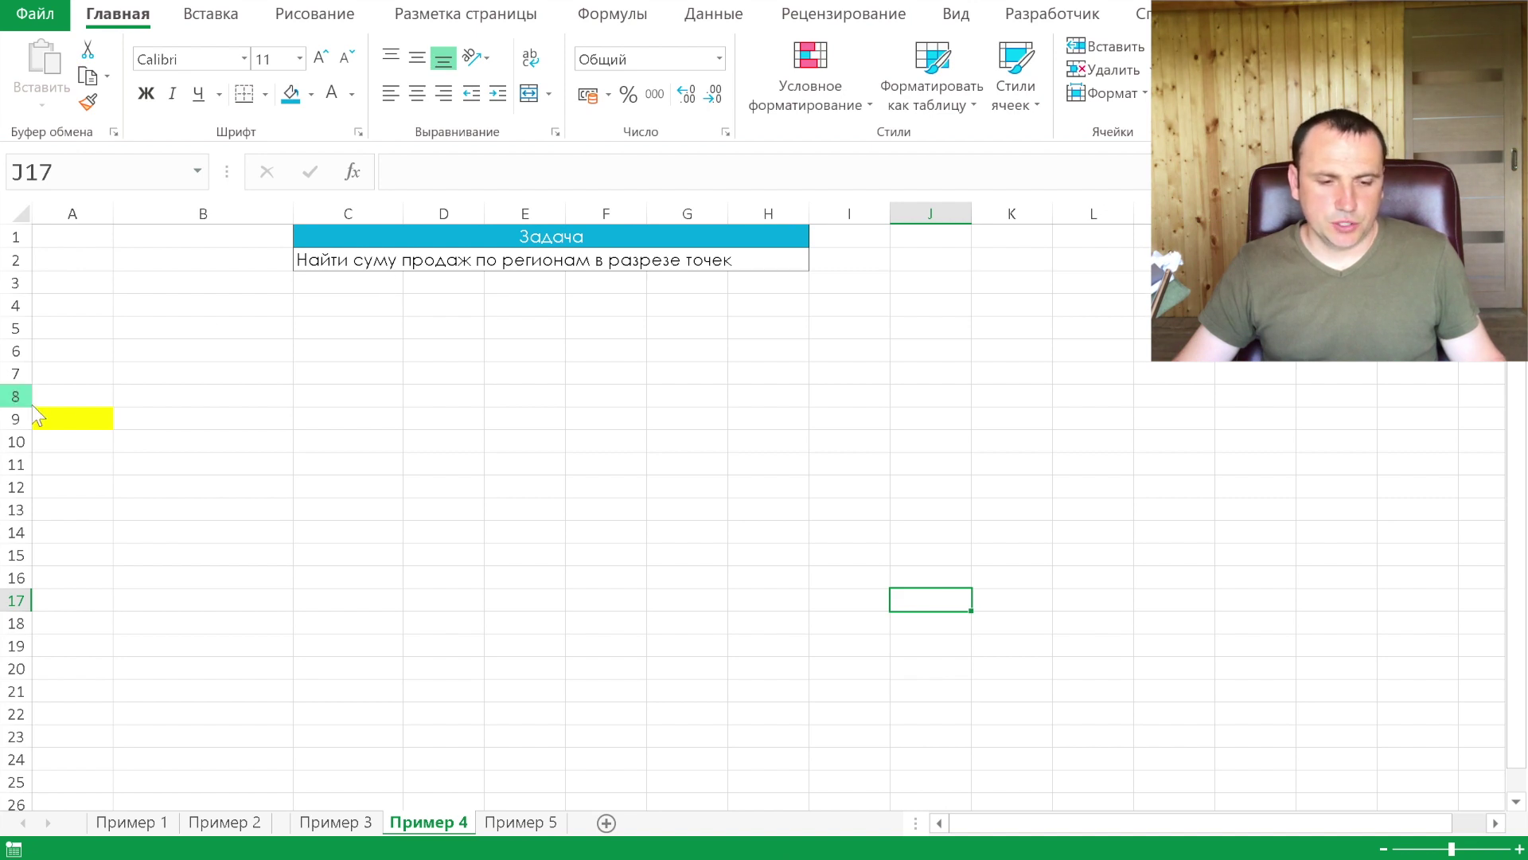
# Create a pivot table at Пример 4!A9 with the база named range as its source
pyautogui.click(67, 418)
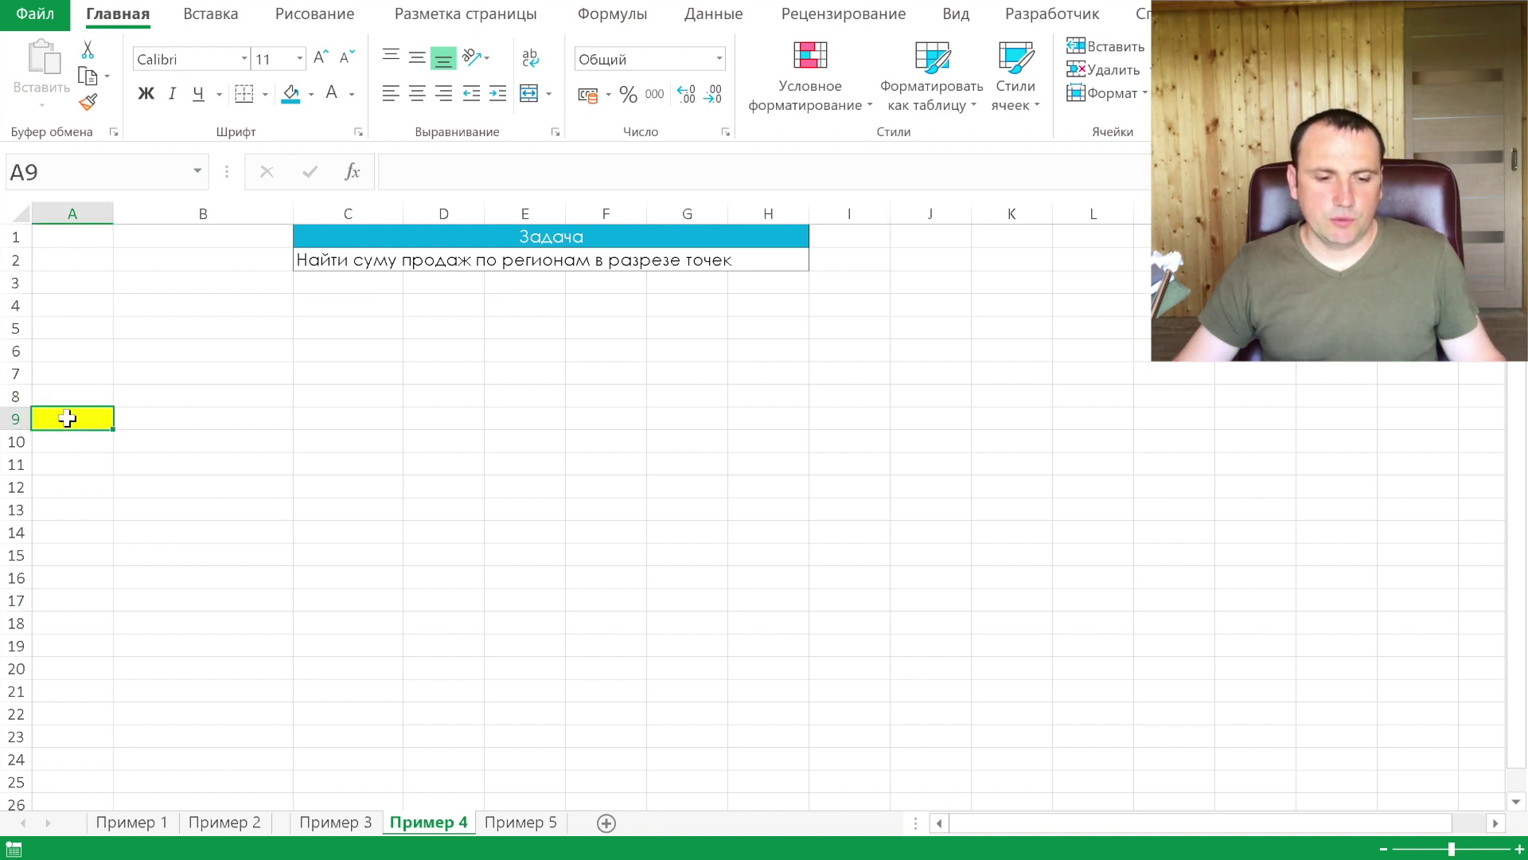
pyautogui.click(210, 14)
pyautogui.click(41, 71)
pyautogui.press('BackSpace')
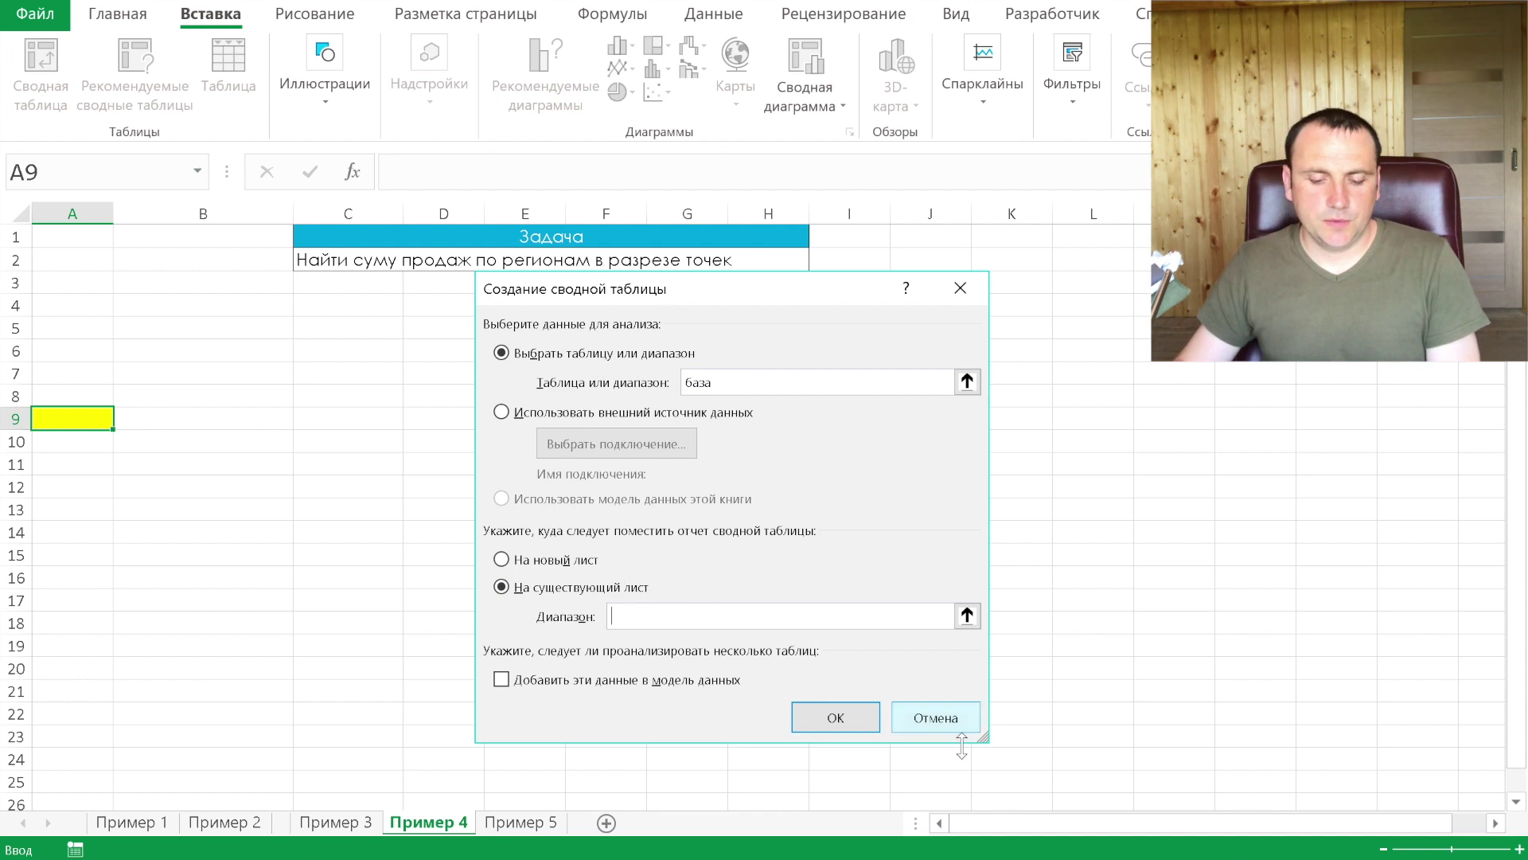
pyautogui.click(953, 720)
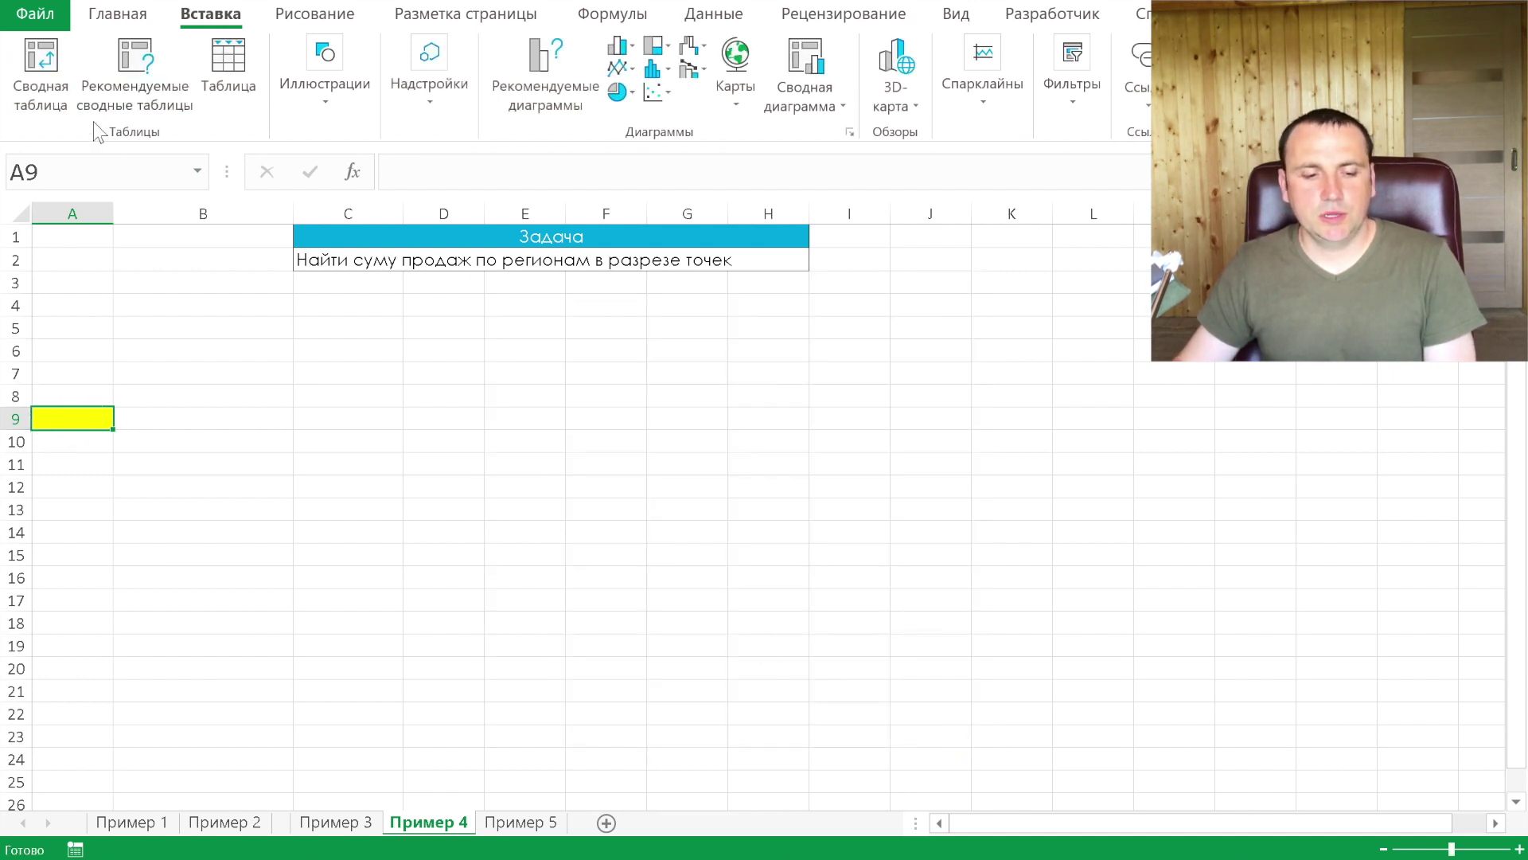
pyautogui.click(60, 75)
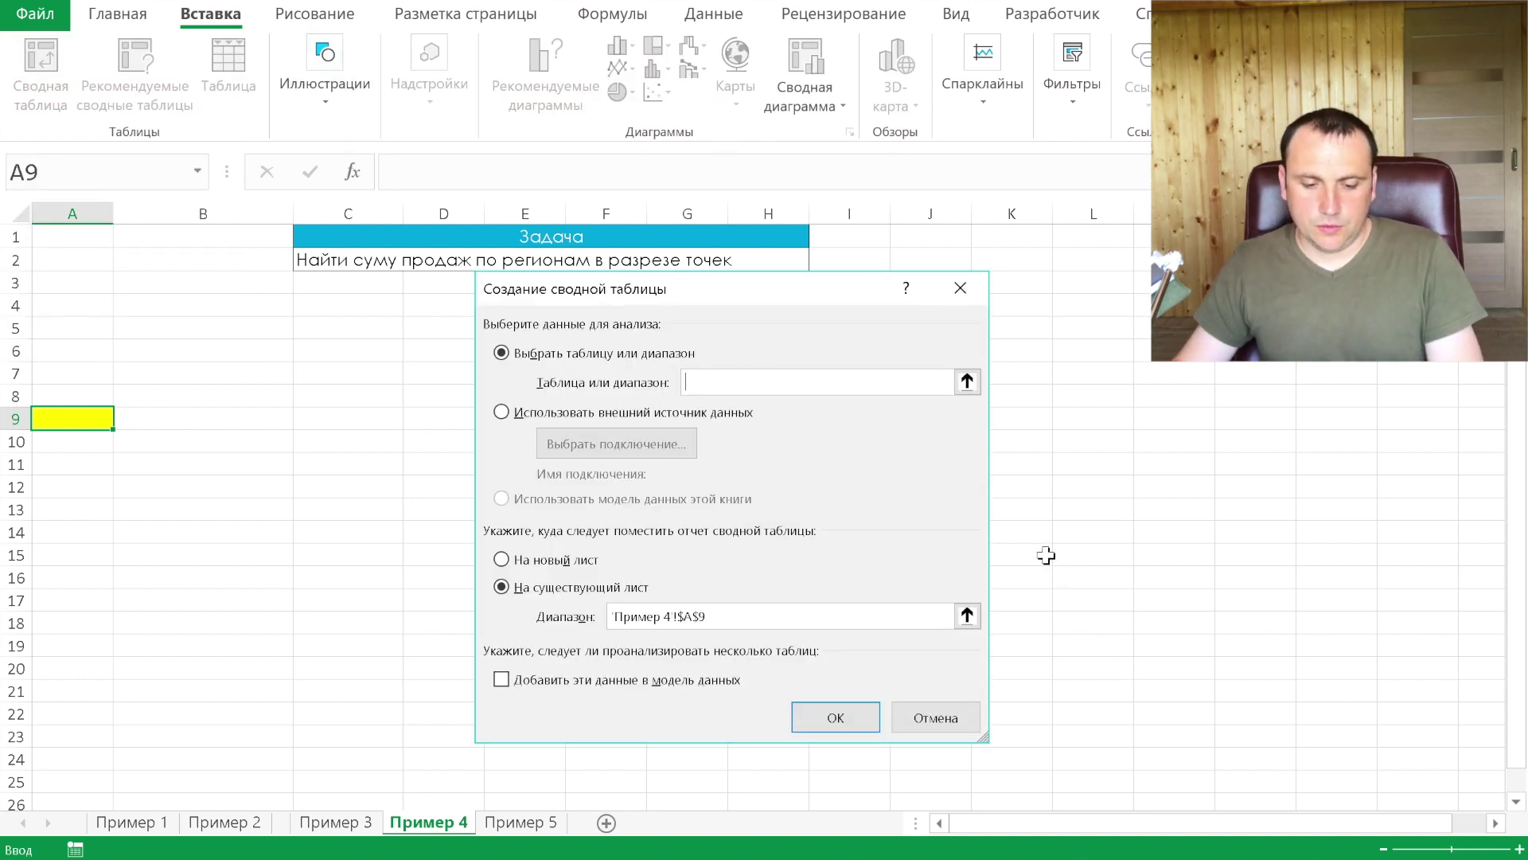
pyautogui.press('F3')
pyautogui.click(615, 450)
pyautogui.click(734, 617)
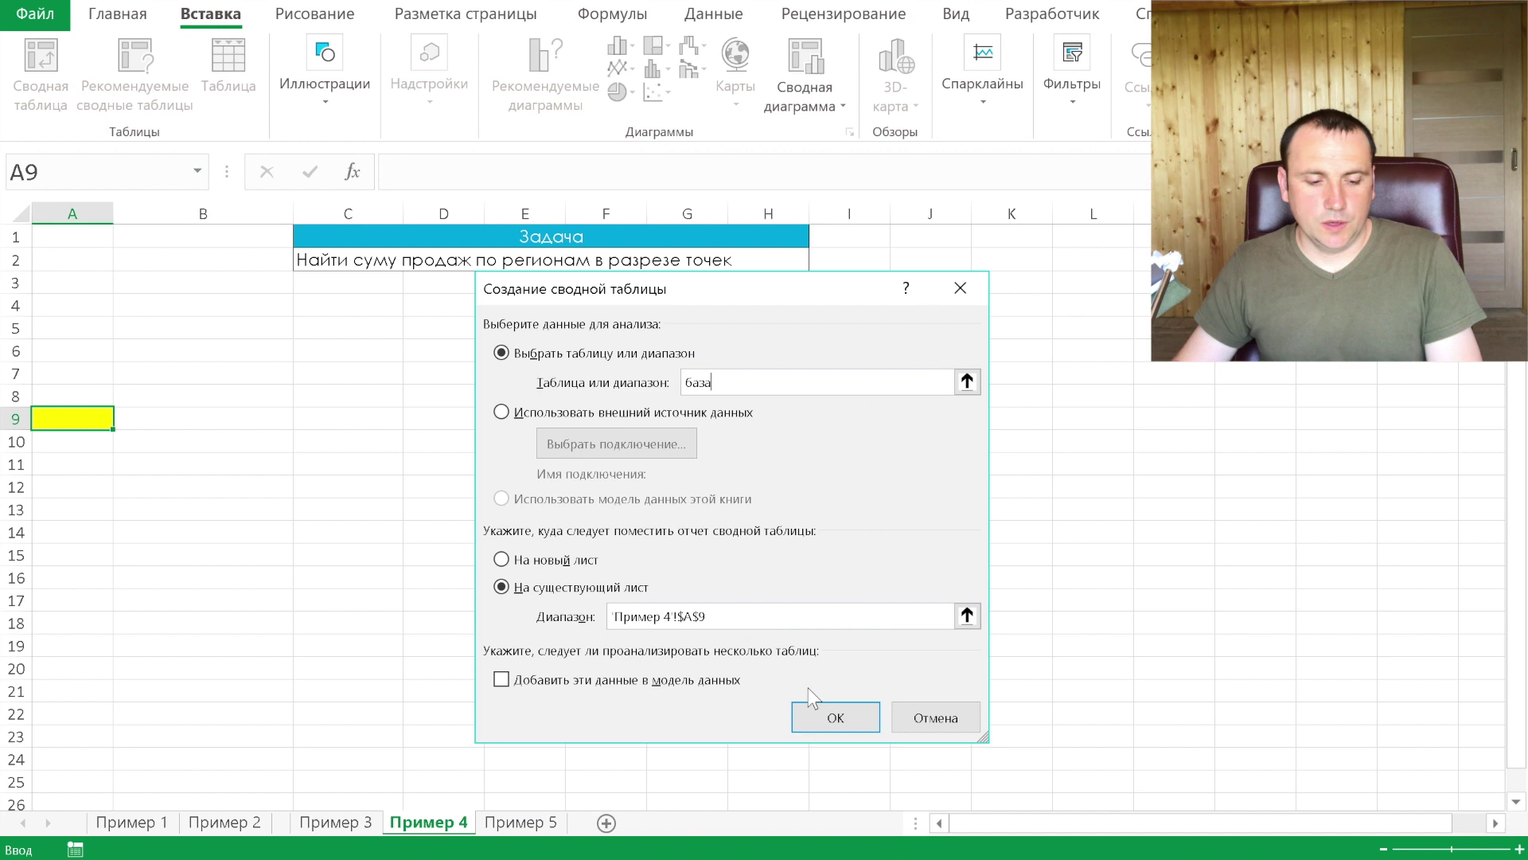
pyautogui.click(812, 700)
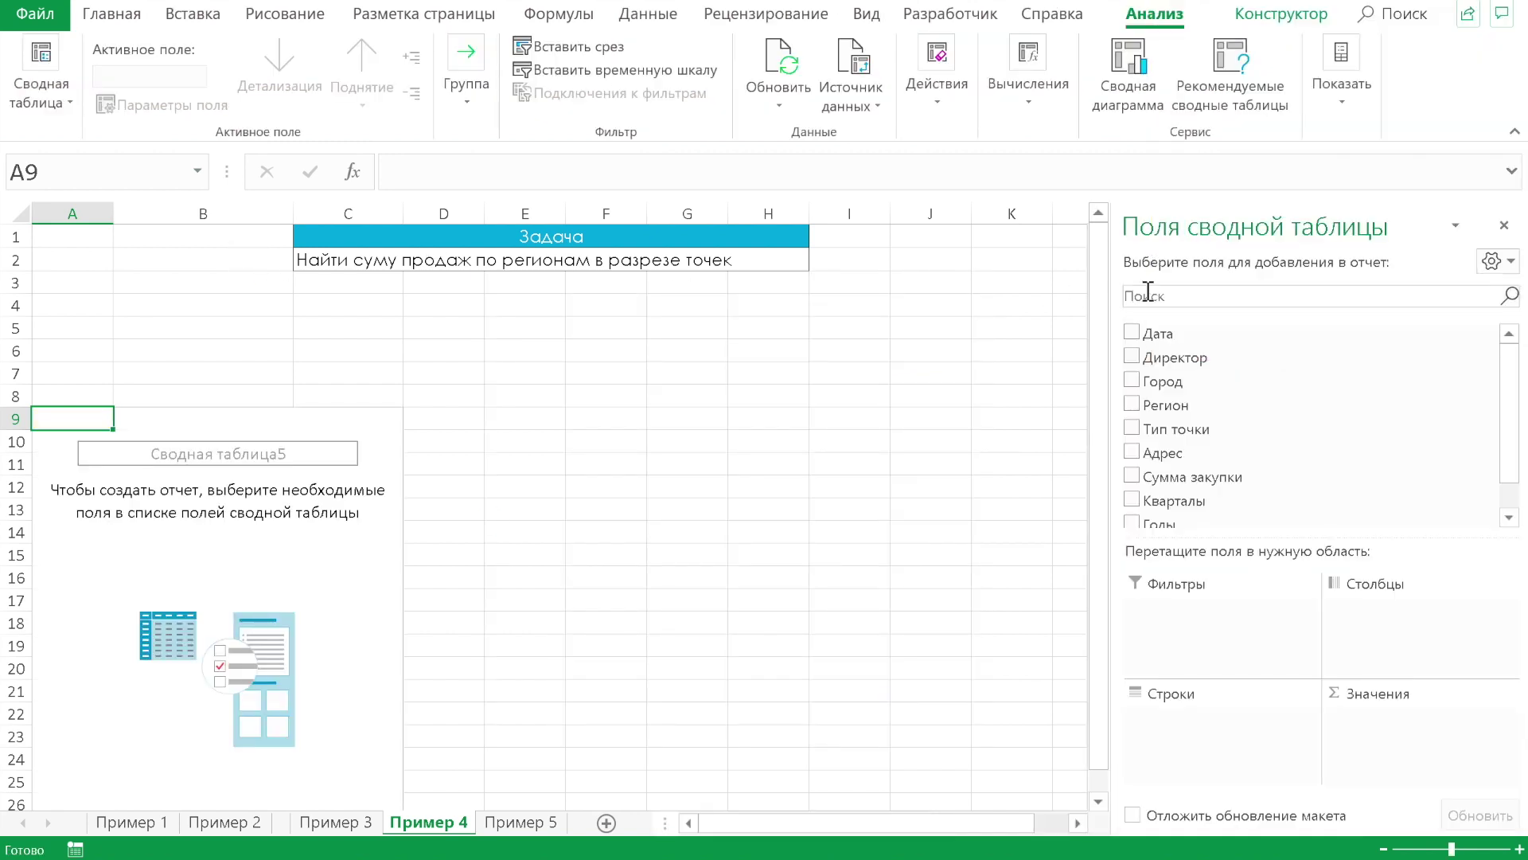
# Put Регион and Город in the pivot rows, with cities nested under their regions
pyautogui.click(1132, 405)
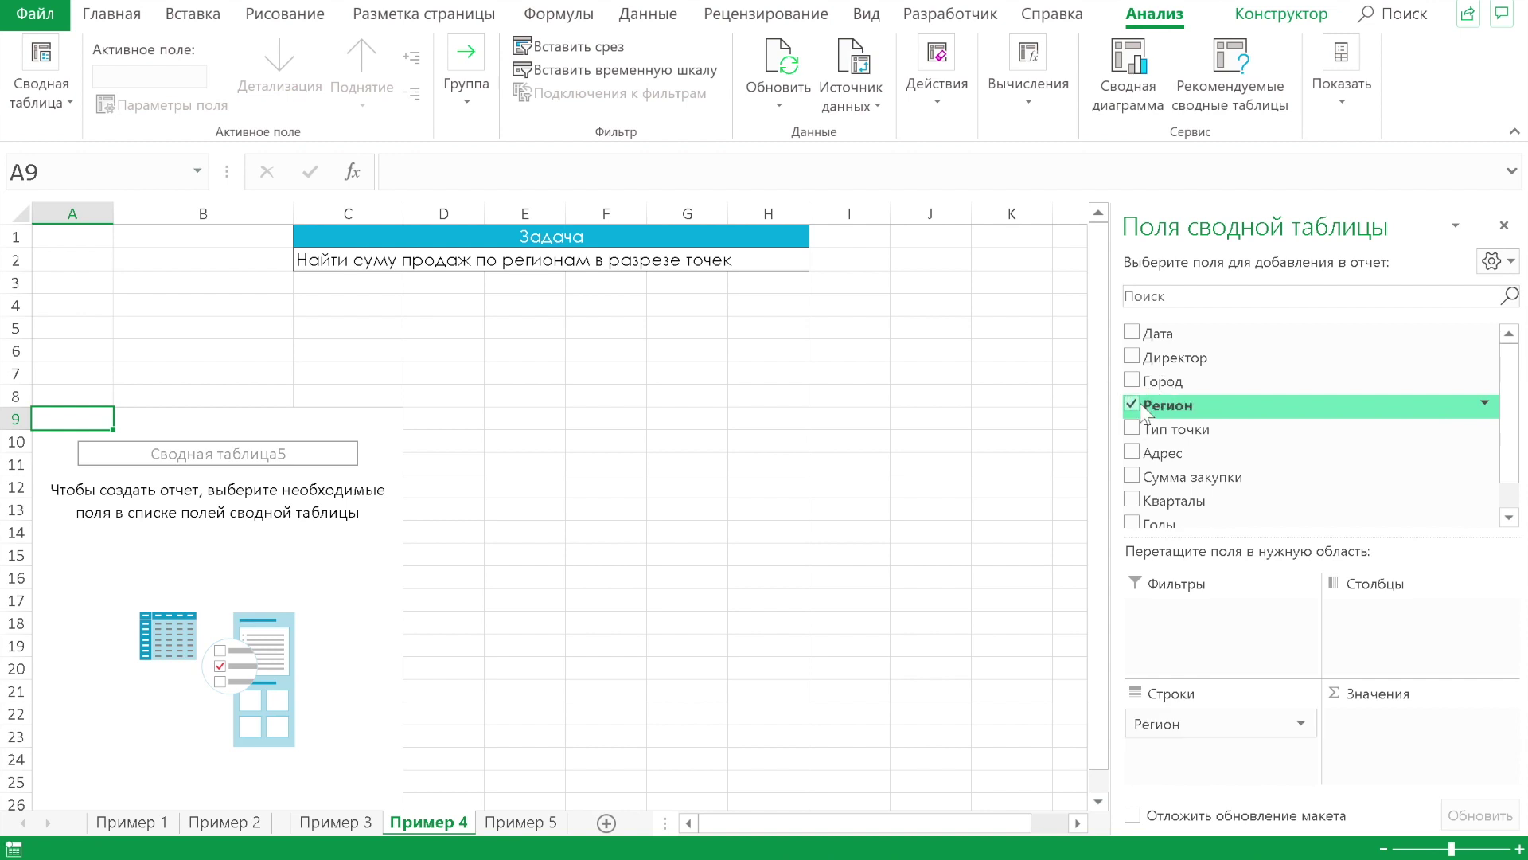
pyautogui.click(1132, 405)
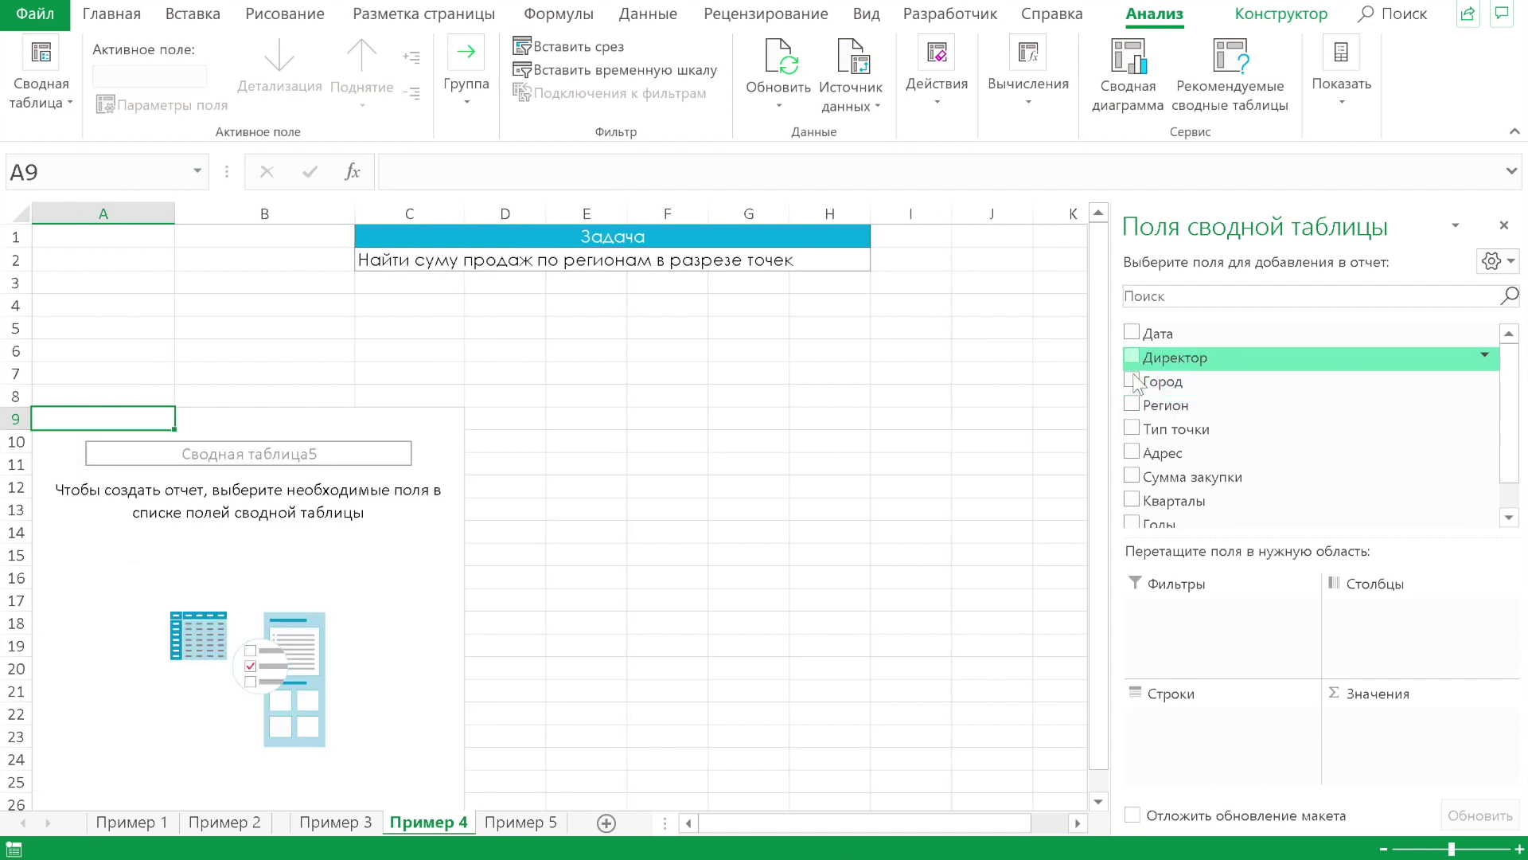
pyautogui.click(1132, 381)
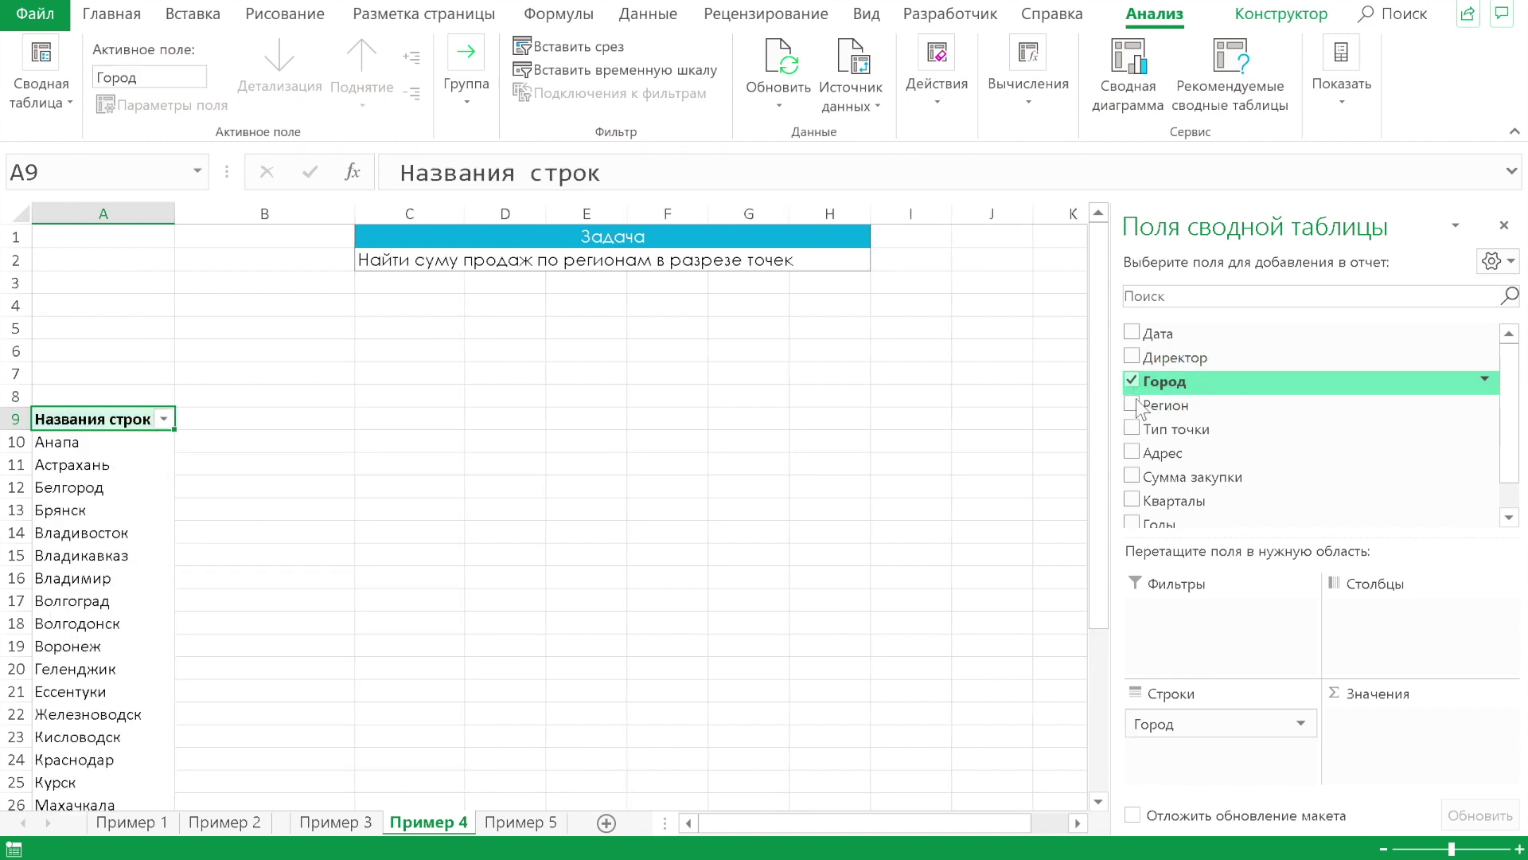
pyautogui.click(1136, 407)
pyautogui.moveTo(1198, 753)
pyautogui.mouseDown()
pyautogui.moveTo(1210, 610)
pyautogui.moveTo(1181, 721)
pyautogui.mouseUp()
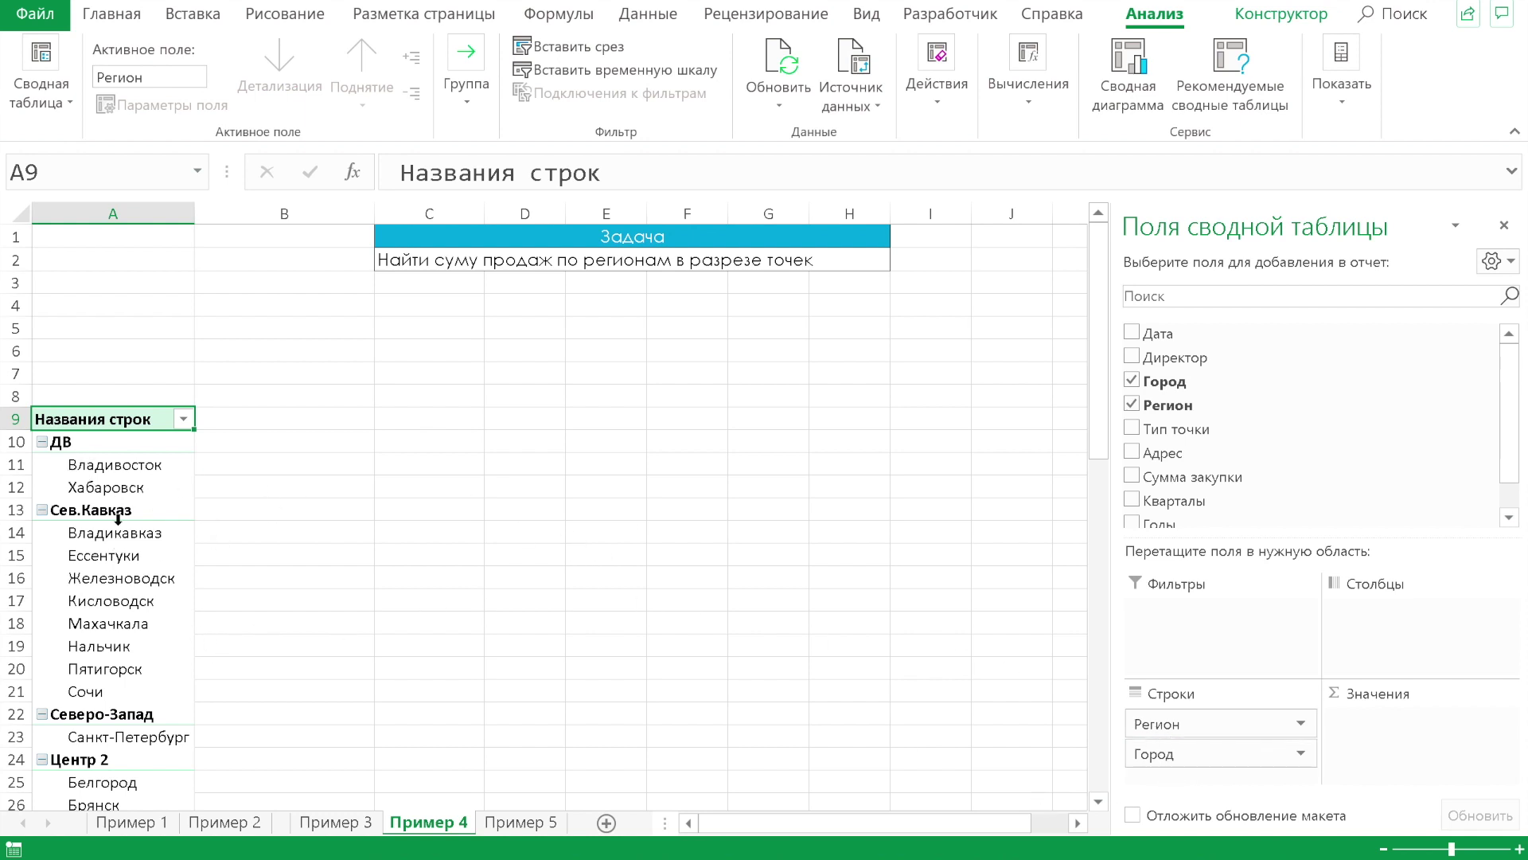
pyautogui.scroll(-10, 160, 519)
pyautogui.scroll(4, 160, 518)
pyautogui.scroll(3, 160, 519)
pyautogui.scroll(3, 167, 516)
# Split the pivot columns by Тип точки and add Сумма закупки to the layout
pyautogui.moveTo(1147, 430)
pyautogui.mouseDown()
pyautogui.moveTo(1426, 655)
pyautogui.moveTo(1425, 637)
pyautogui.mouseUp()
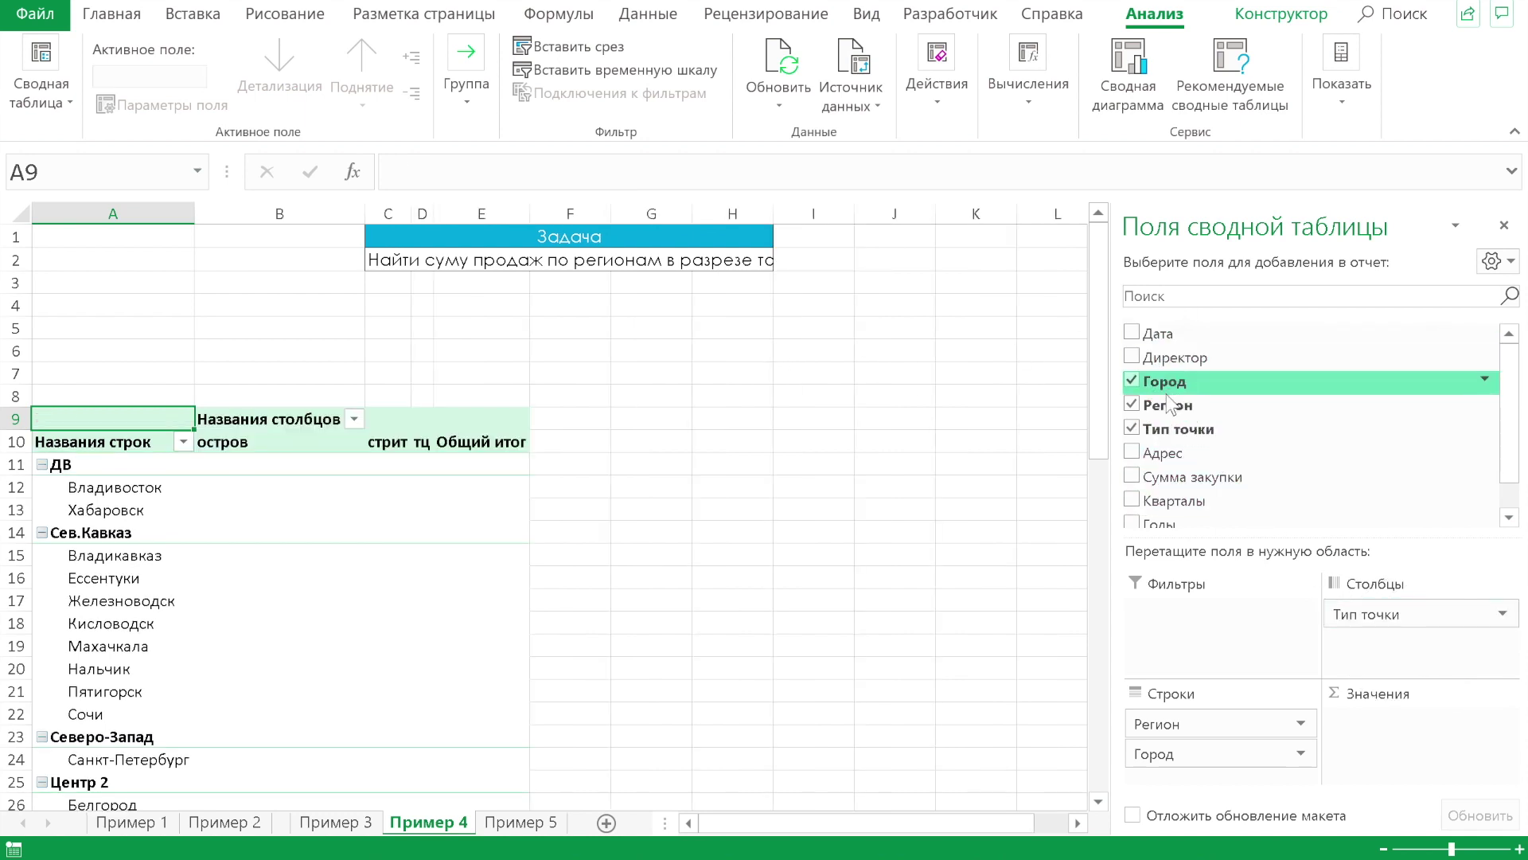
pyautogui.click(1134, 479)
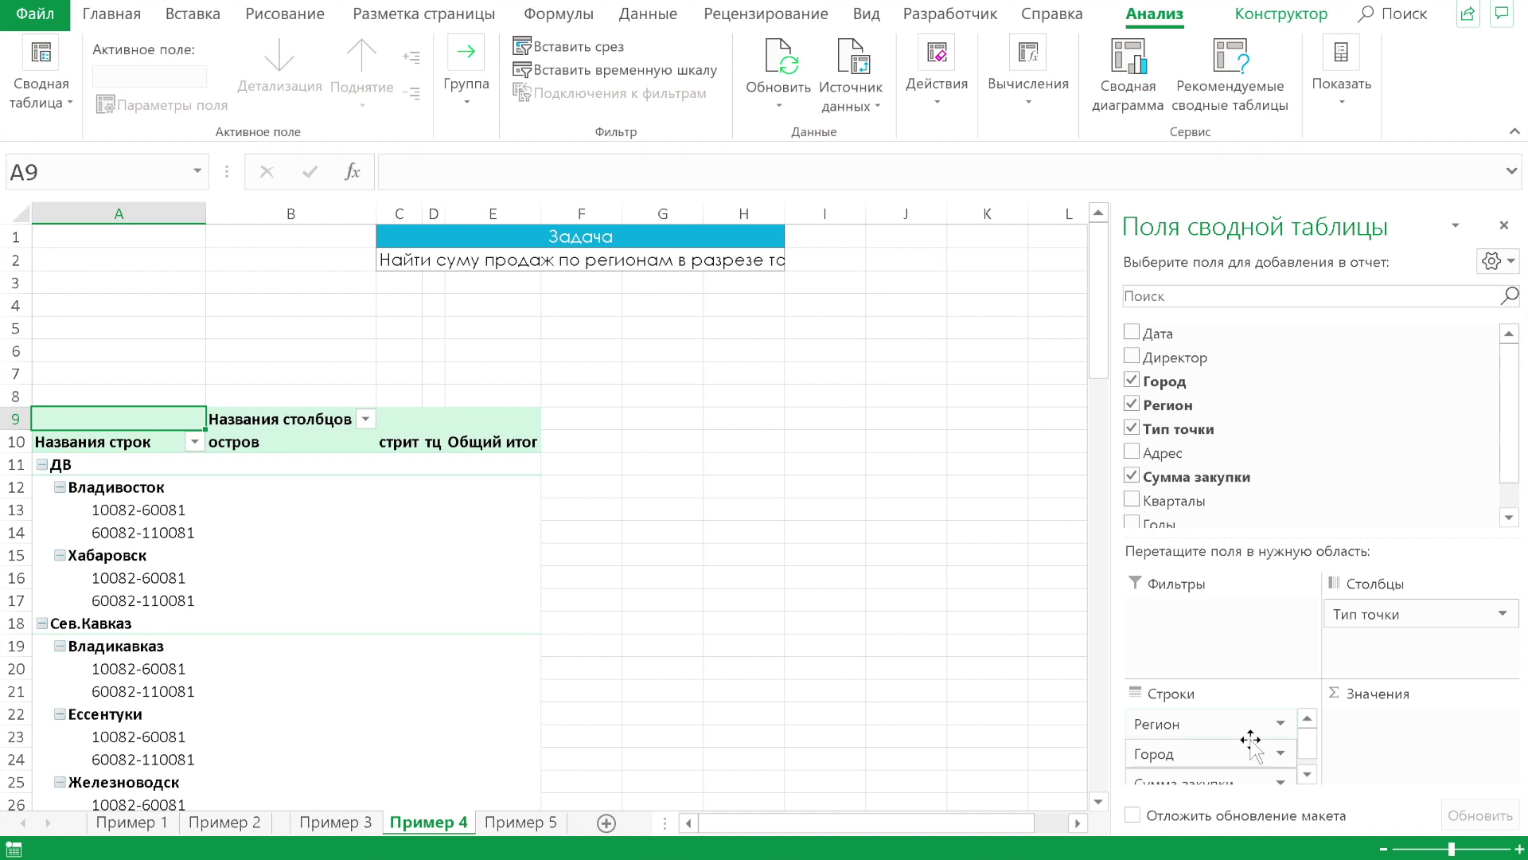
pyautogui.click(1226, 781)
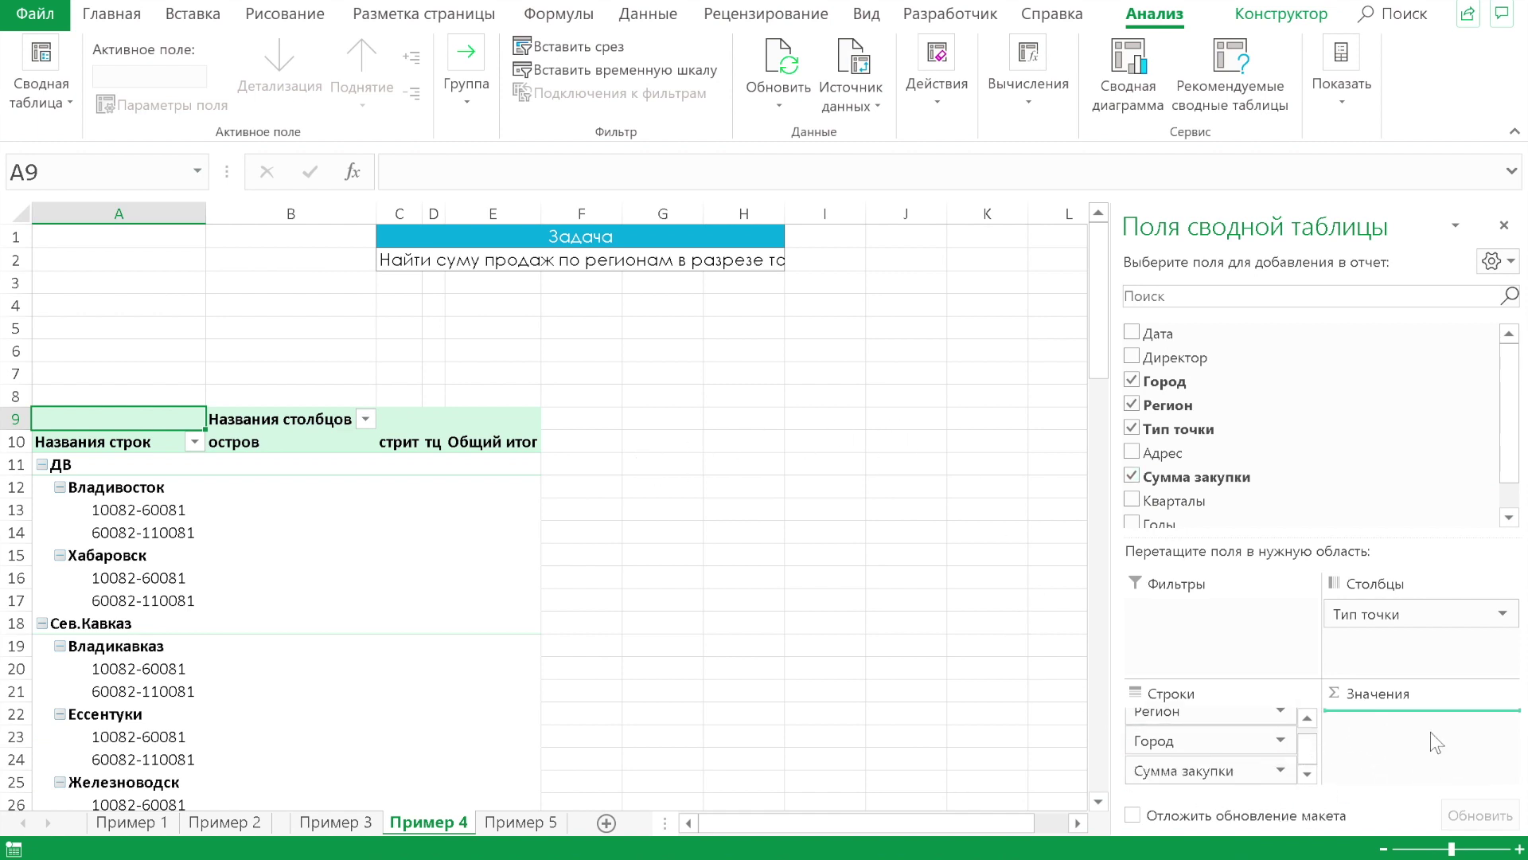
# Move Сумма закупки into Values, summarise it by Сумма across остров, стрит and тц, and widen column C
pyautogui.moveTo(1226, 782); pyautogui.dragTo(1425, 736)
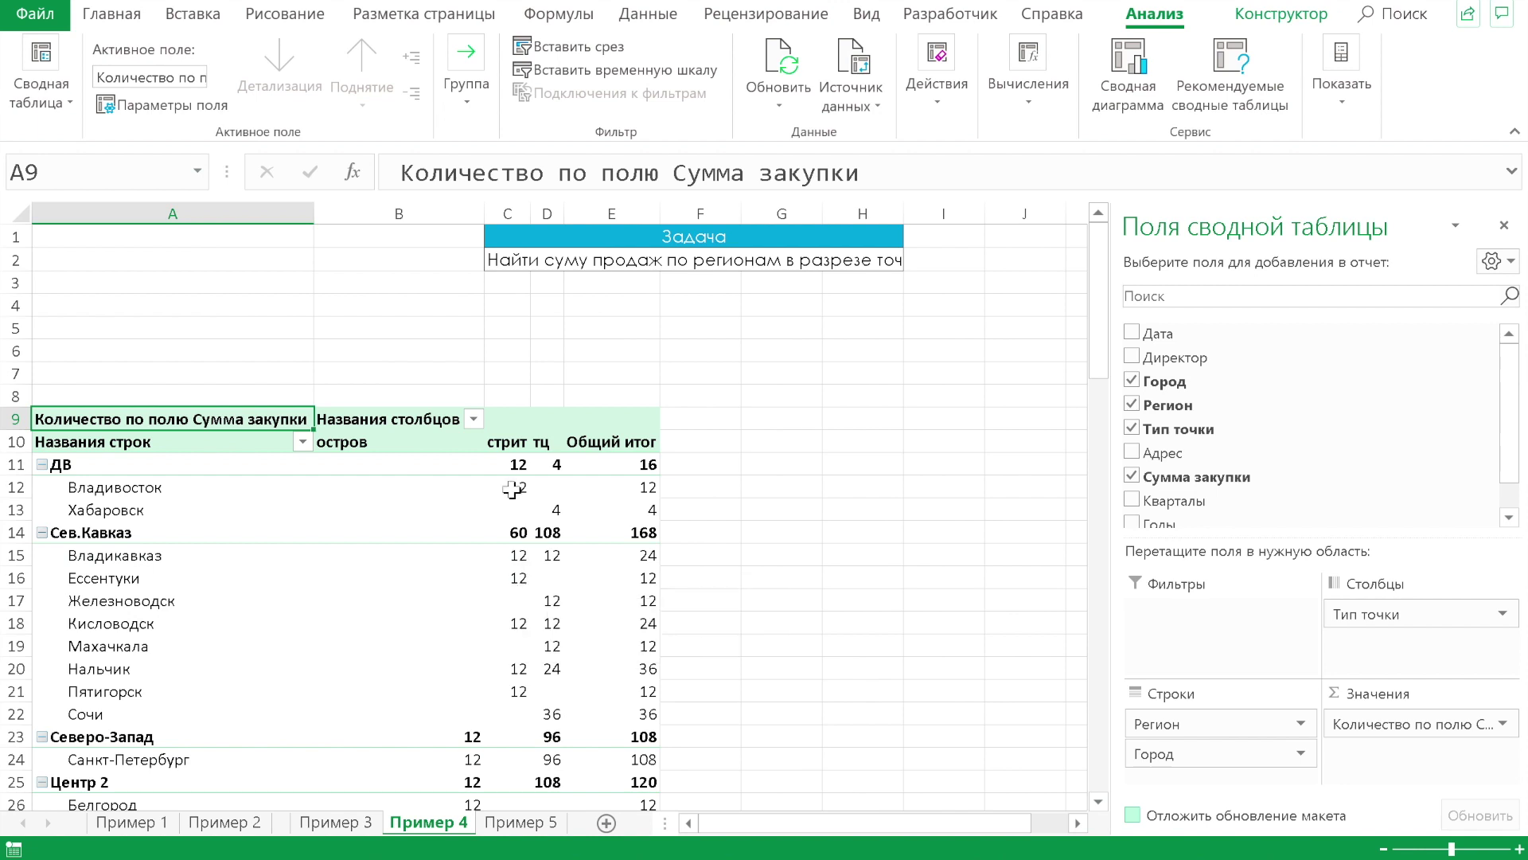
pyautogui.click(510, 465)
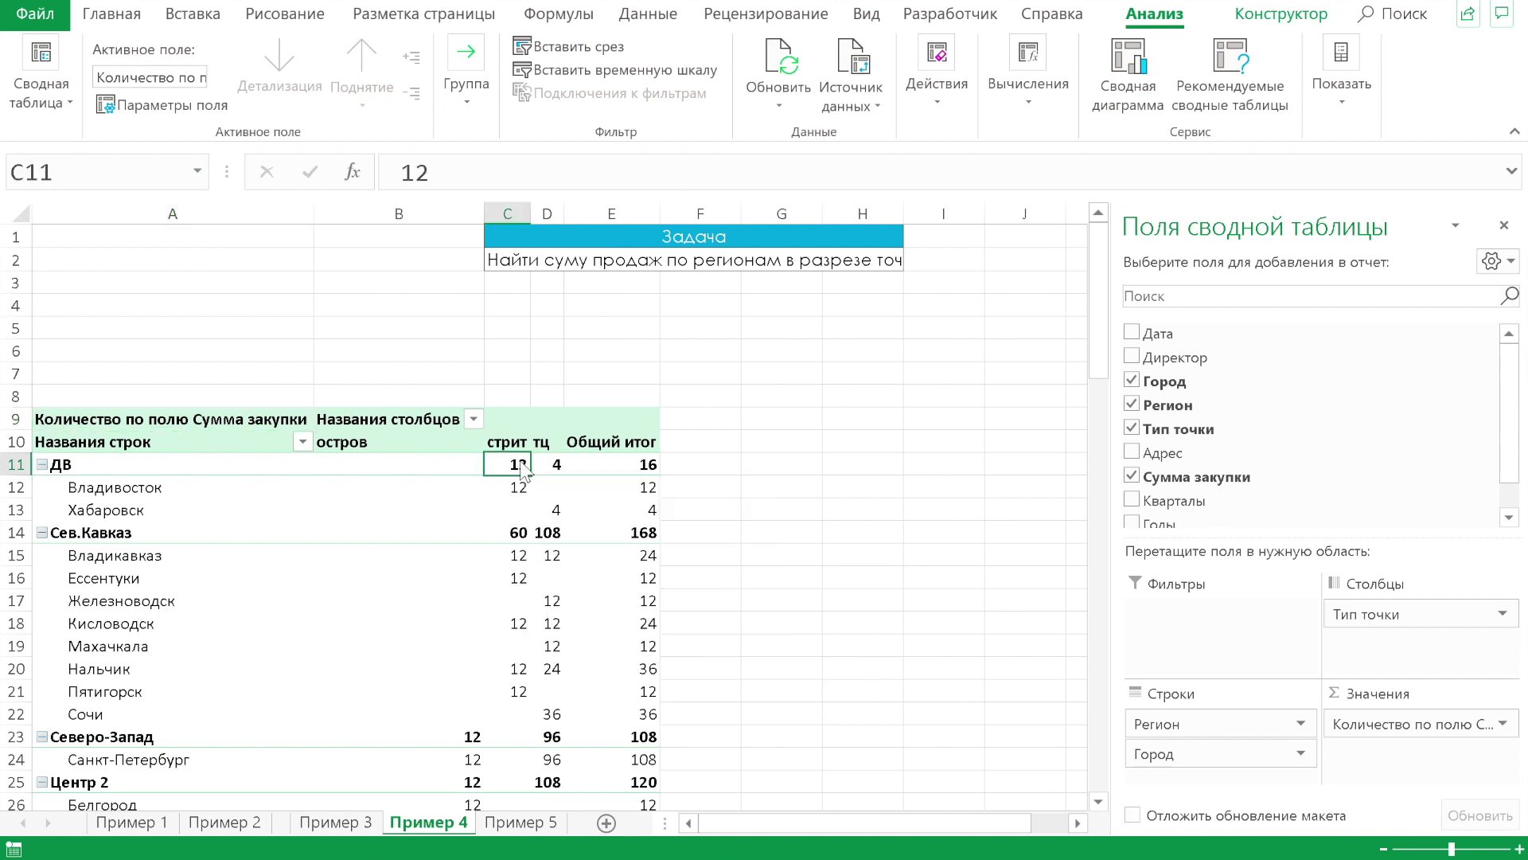
pyautogui.rightClick(512, 461)
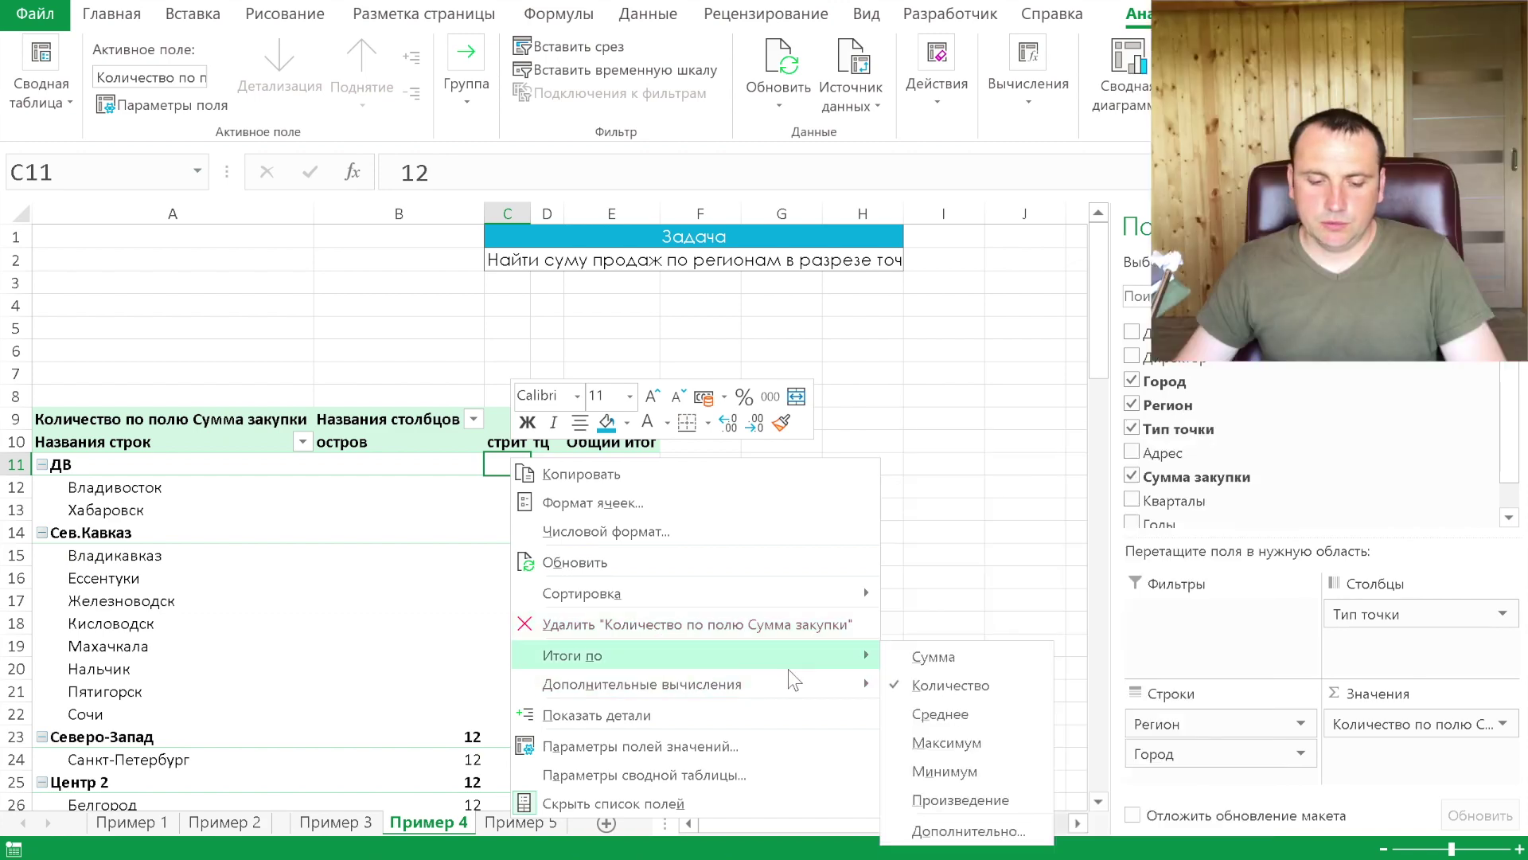
pyautogui.click(976, 662)
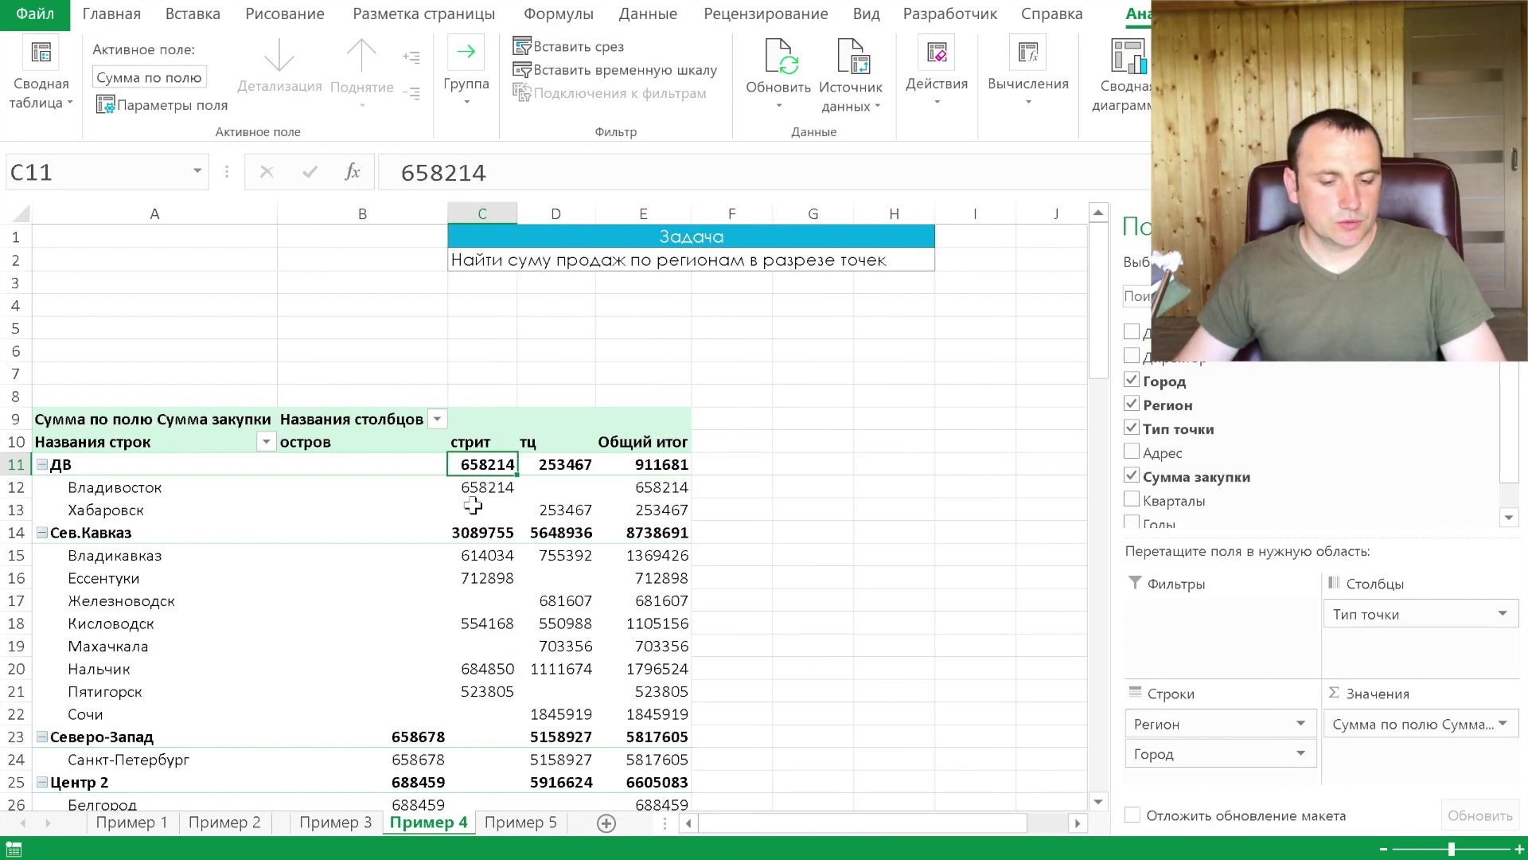
pyautogui.scroll(-2, 473, 505)
pyautogui.scroll(-1, 473, 504)
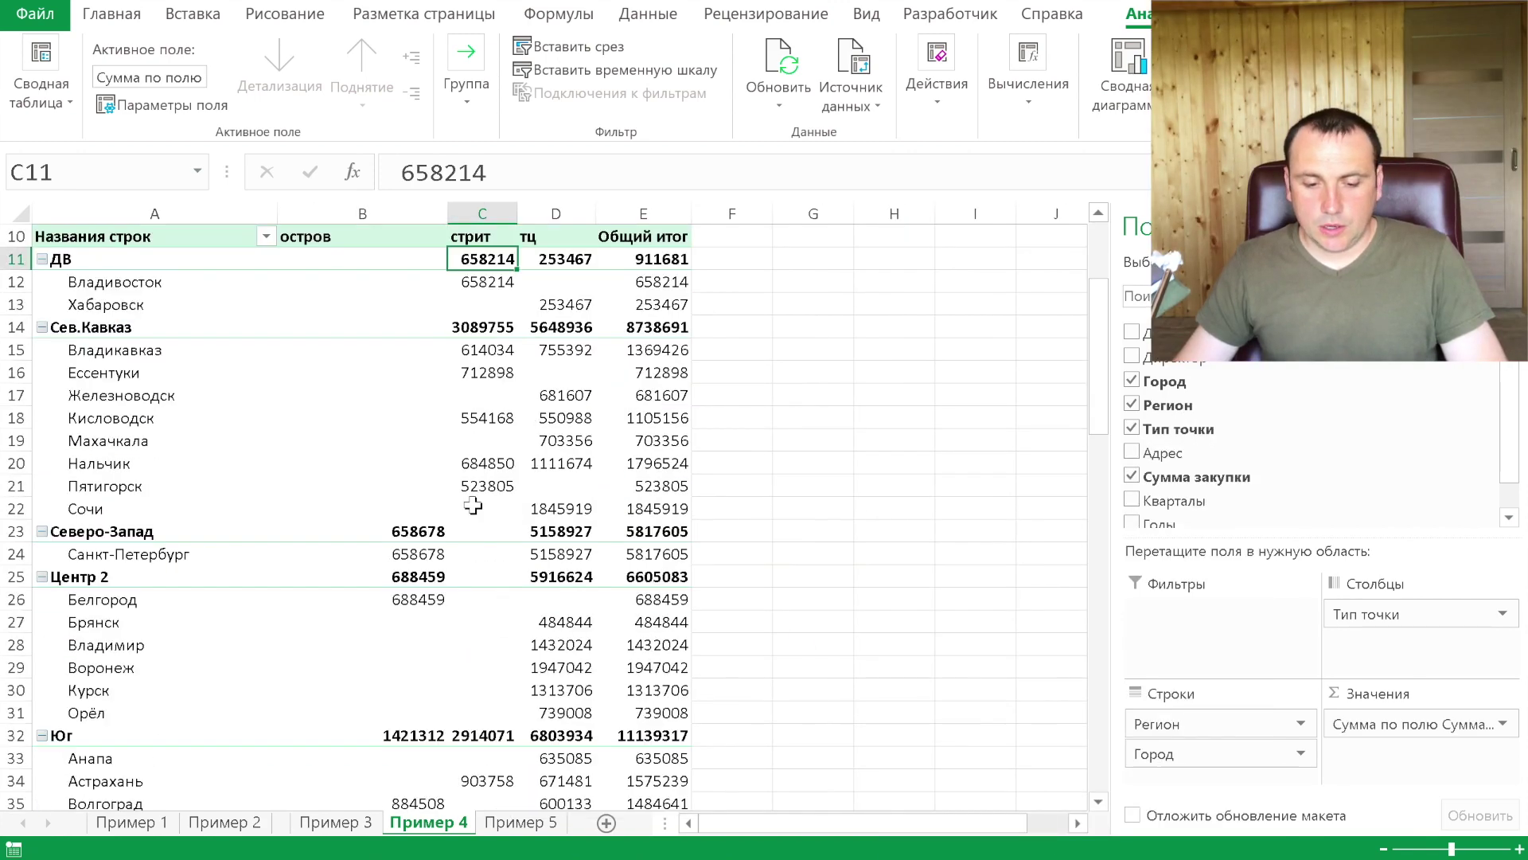
pyautogui.scroll(1, 472, 505)
pyautogui.scroll(1, 414, 453)
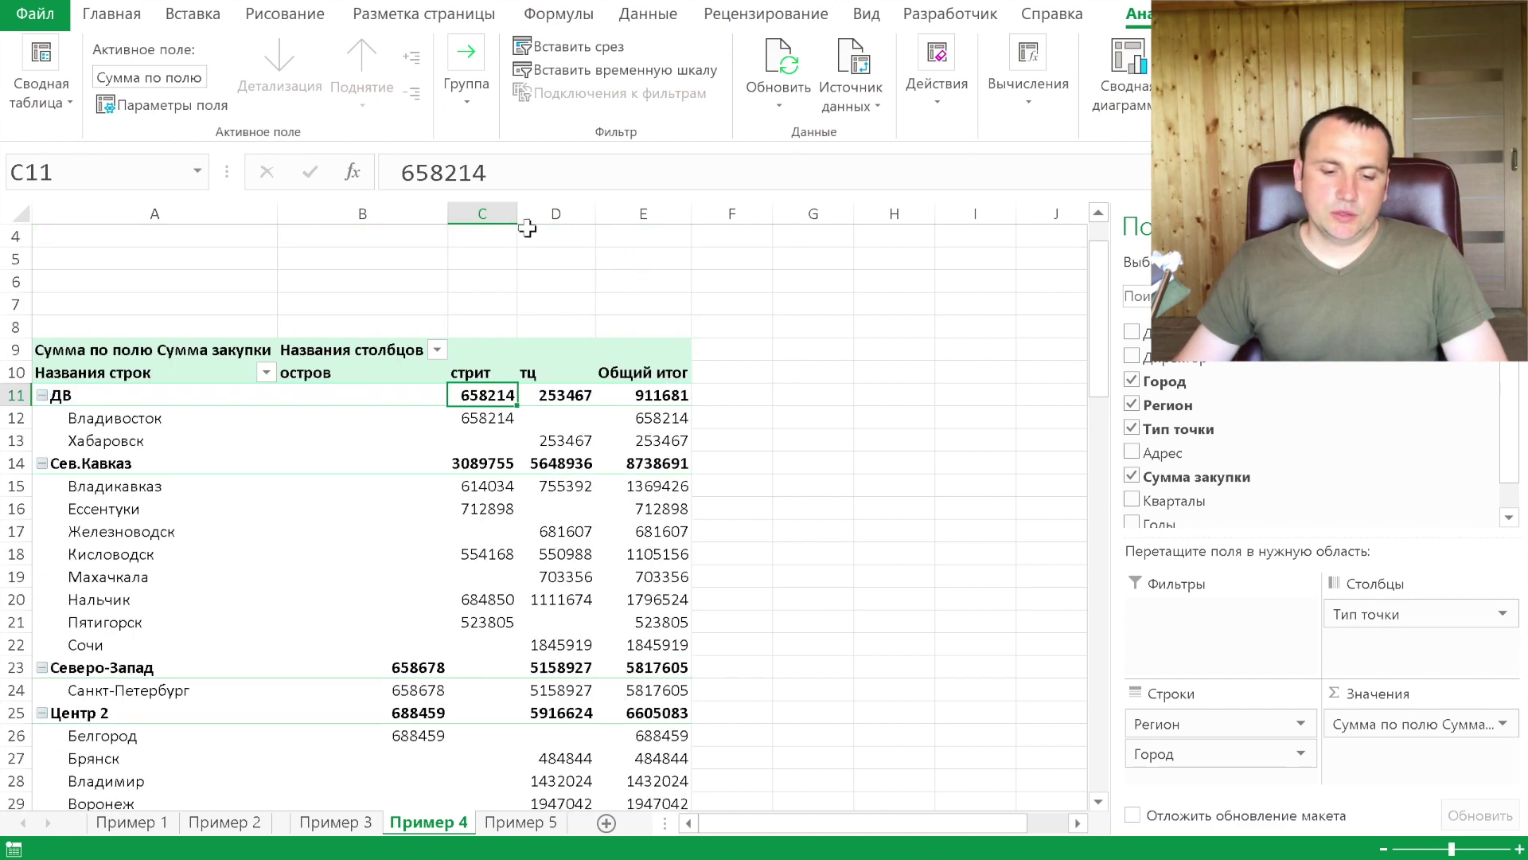
pyautogui.moveTo(517, 213); pyautogui.dragTo(716, 223)
pyautogui.moveTo(311, 370); pyautogui.dragTo(595, 380)
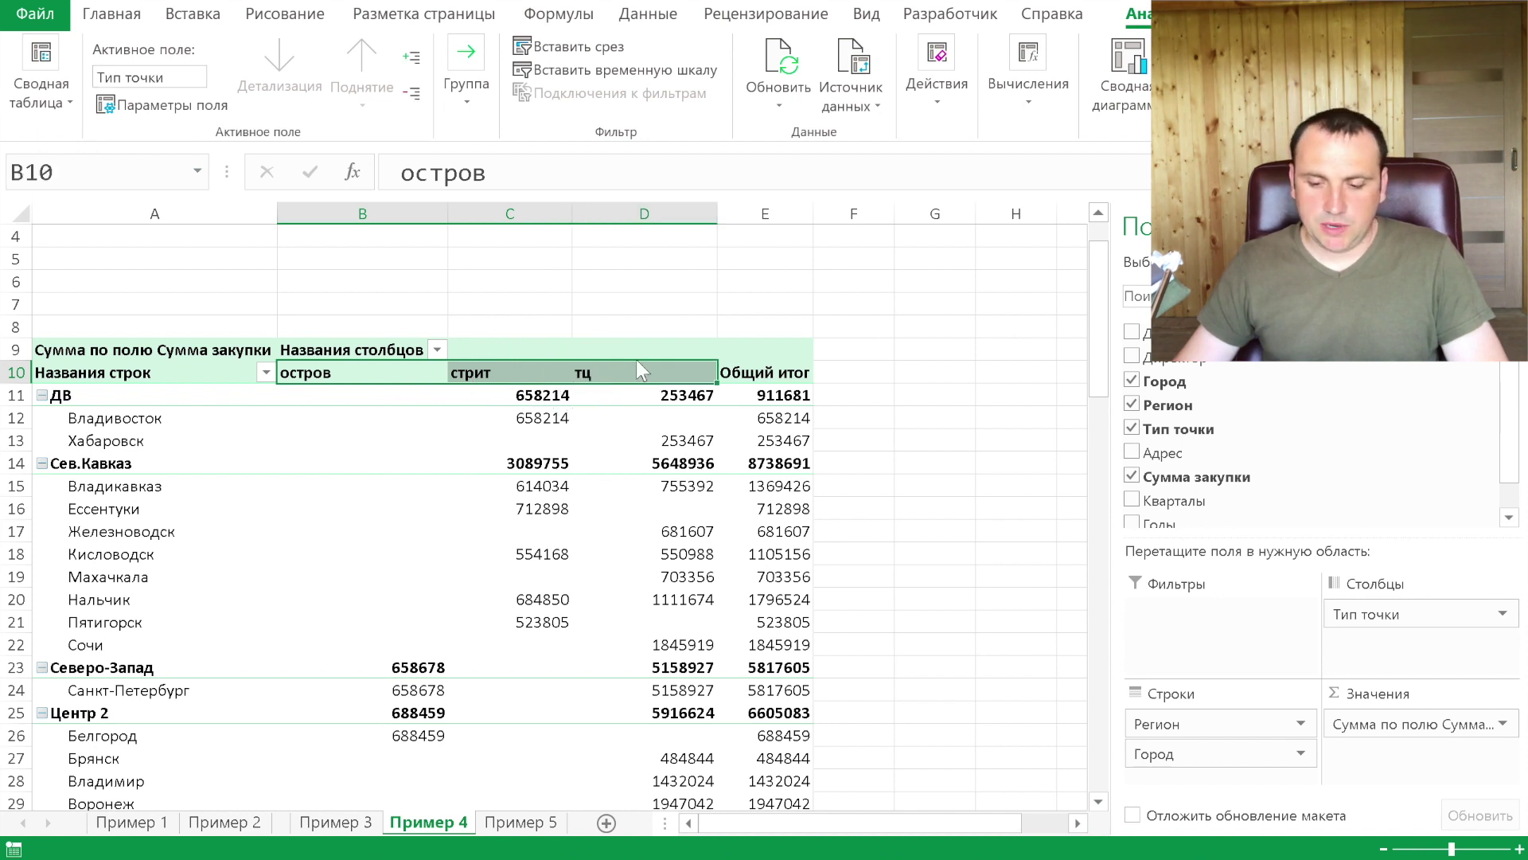
pyautogui.moveTo(1373, 614)
pyautogui.mouseDown()
pyautogui.moveTo(1260, 810)
pyautogui.moveTo(1242, 784)
pyautogui.mouseUp()
pyautogui.moveTo(1170, 724); pyautogui.dragTo(1401, 629)
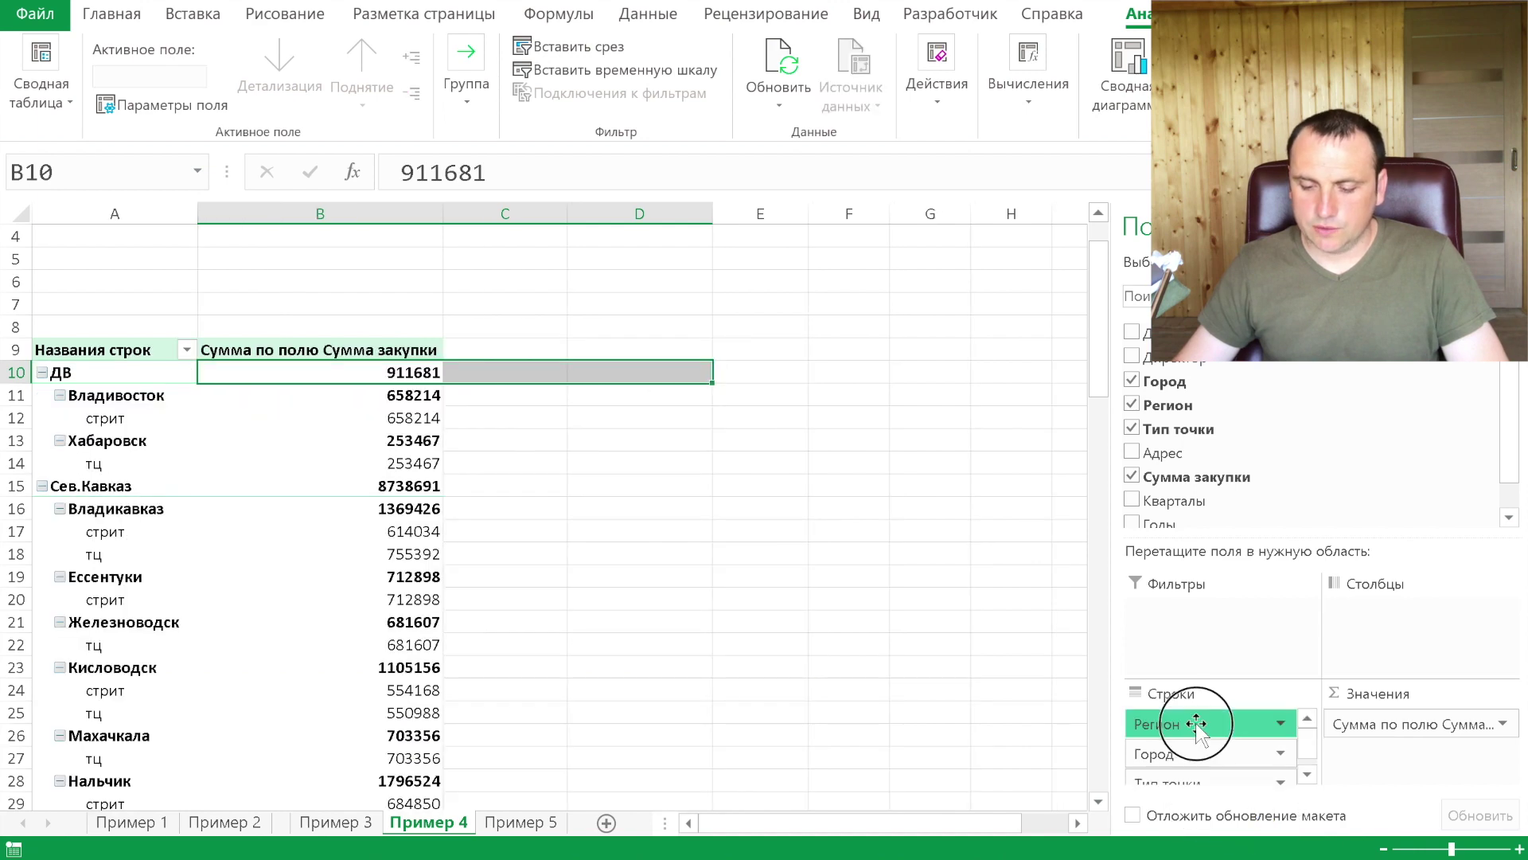
pyautogui.moveTo(1239, 719); pyautogui.dragTo(1401, 643)
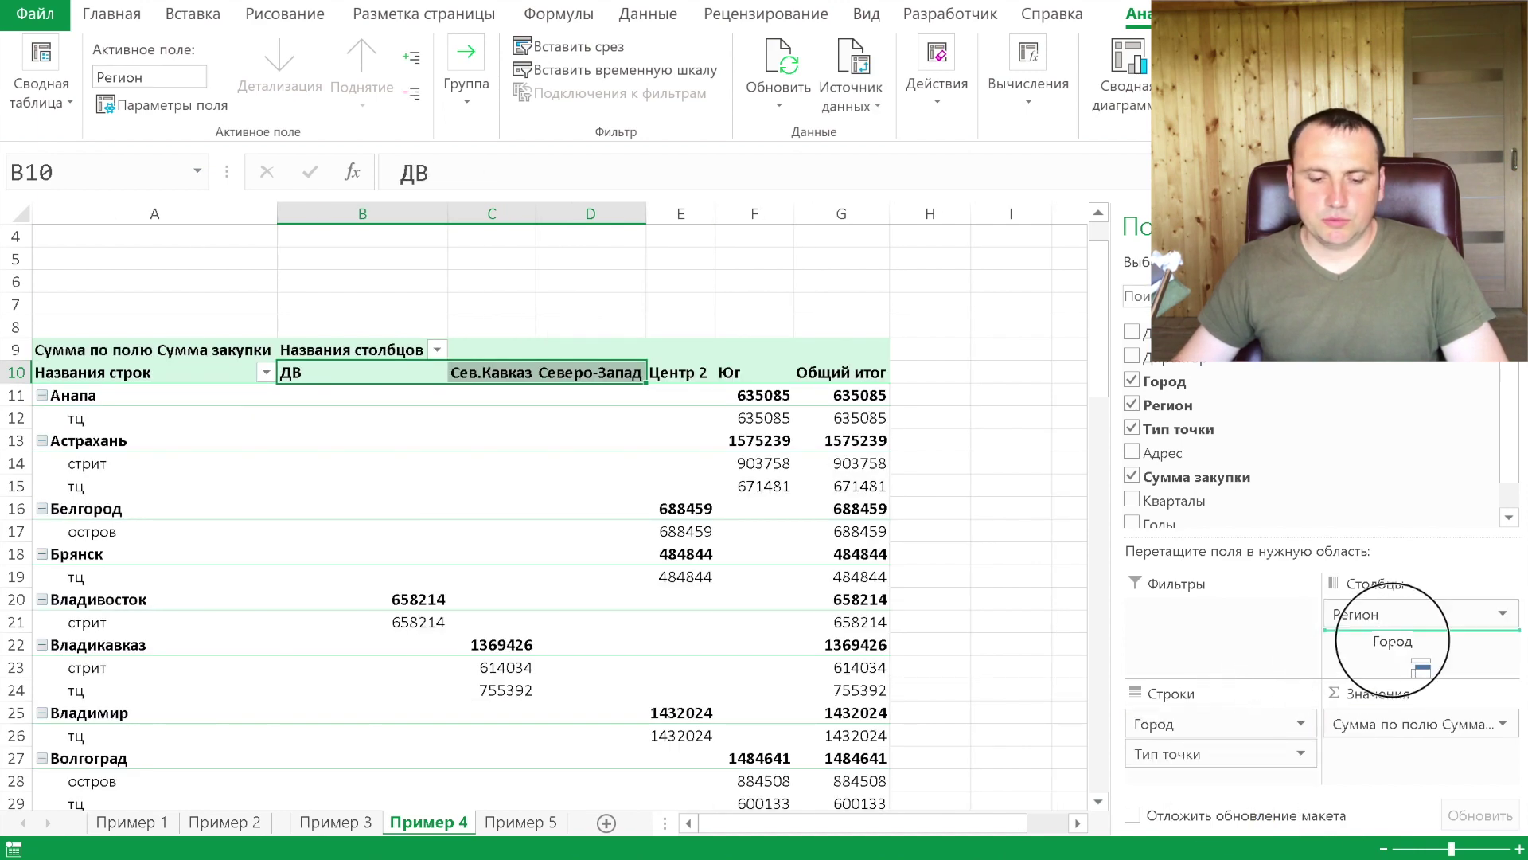
pyautogui.hscroll(5, 848, 520)
pyautogui.hscroll(5, 849, 520)
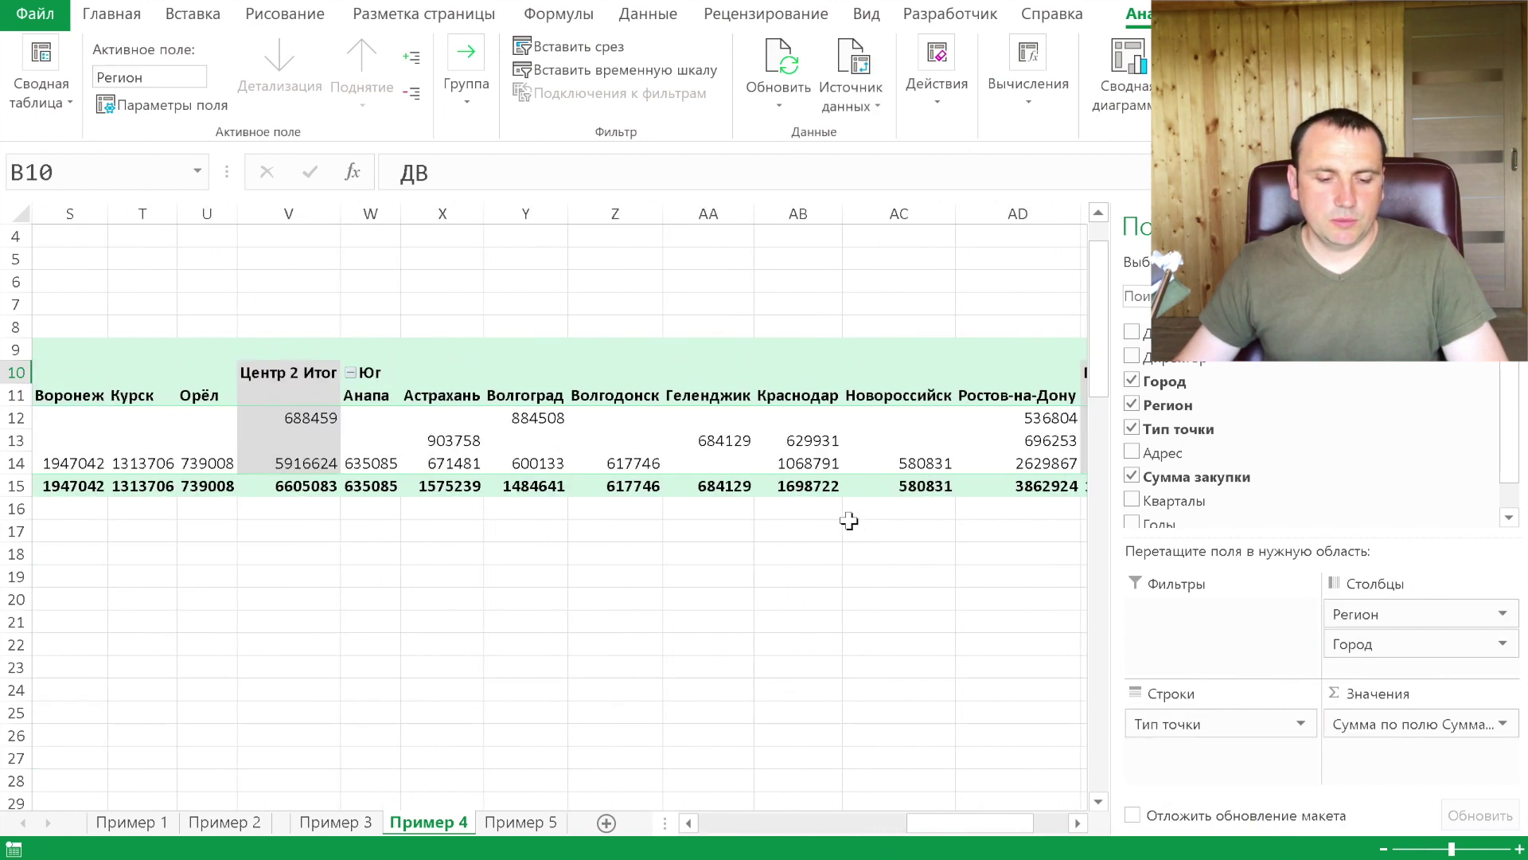
pyautogui.hscroll(5, 852, 522)
pyautogui.hscroll(1, 864, 530)
pyautogui.hscroll(-6, 872, 517)
pyautogui.hscroll(-4, 879, 505)
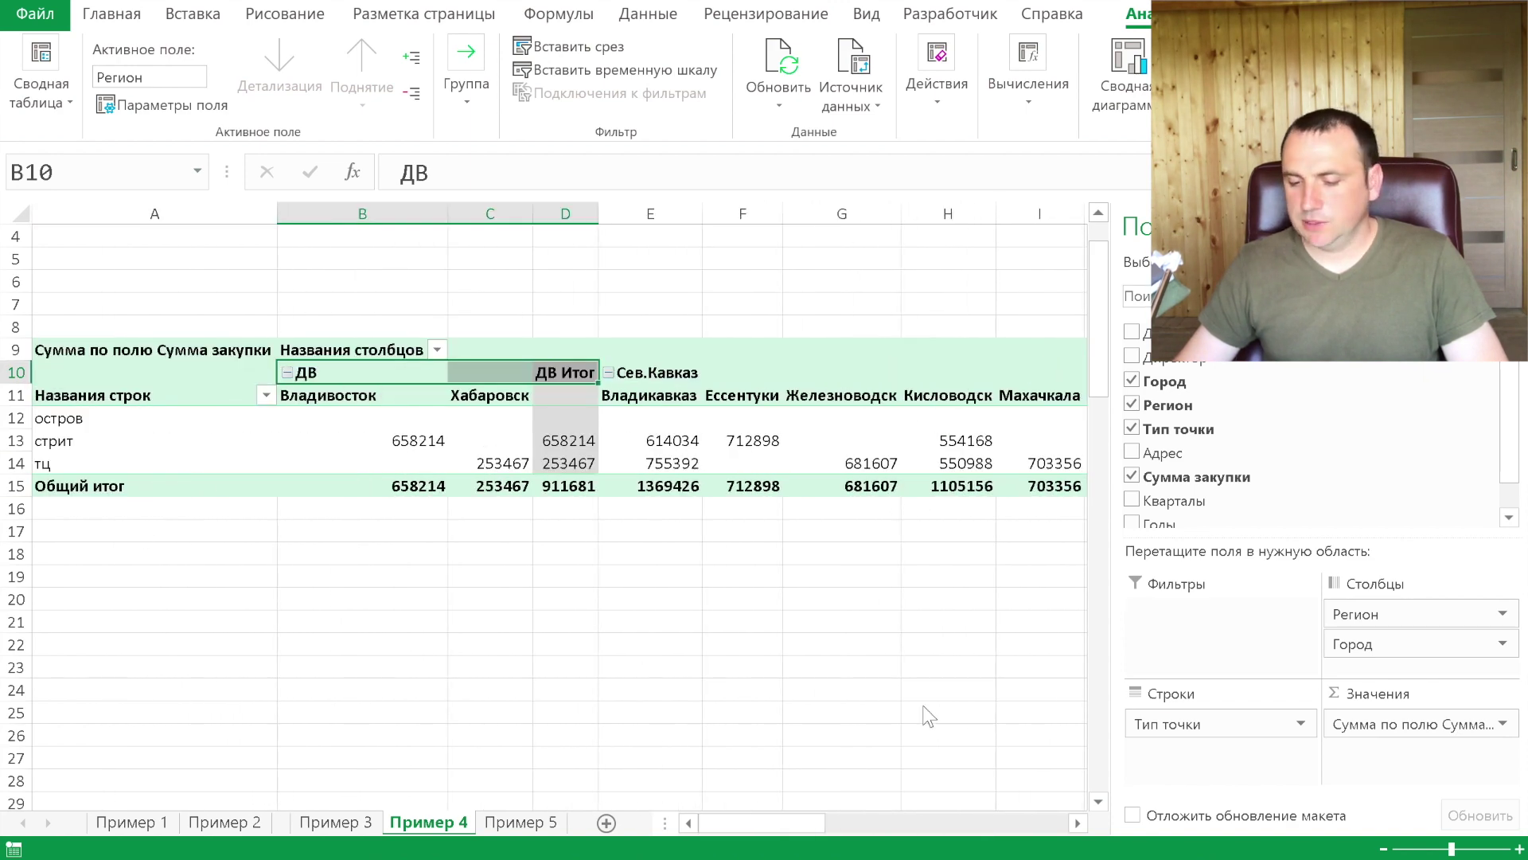
pyautogui.moveTo(1146, 723)
pyautogui.mouseDown()
pyautogui.moveTo(1395, 617)
pyautogui.moveTo(1197, 742)
pyautogui.mouseUp()
pyautogui.moveTo(1389, 644); pyautogui.dragTo(1217, 752)
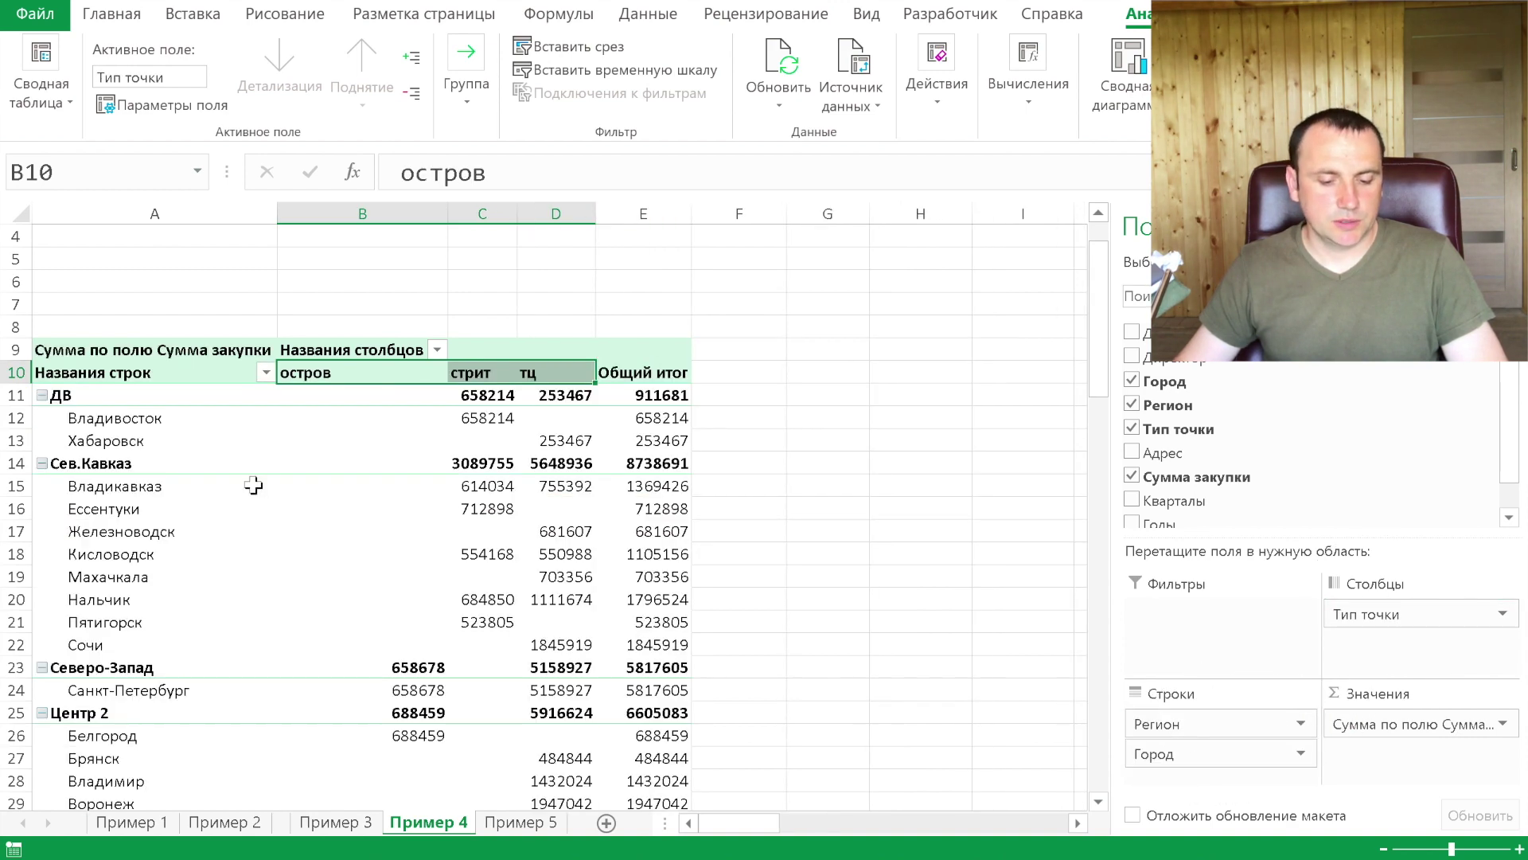
pyautogui.click(413, 553)
pyautogui.scroll(-4, 427, 546)
pyautogui.scroll(-2, 427, 546)
pyautogui.scroll(-4, 427, 546)
pyautogui.scroll(2, 429, 546)
pyautogui.scroll(6, 441, 547)
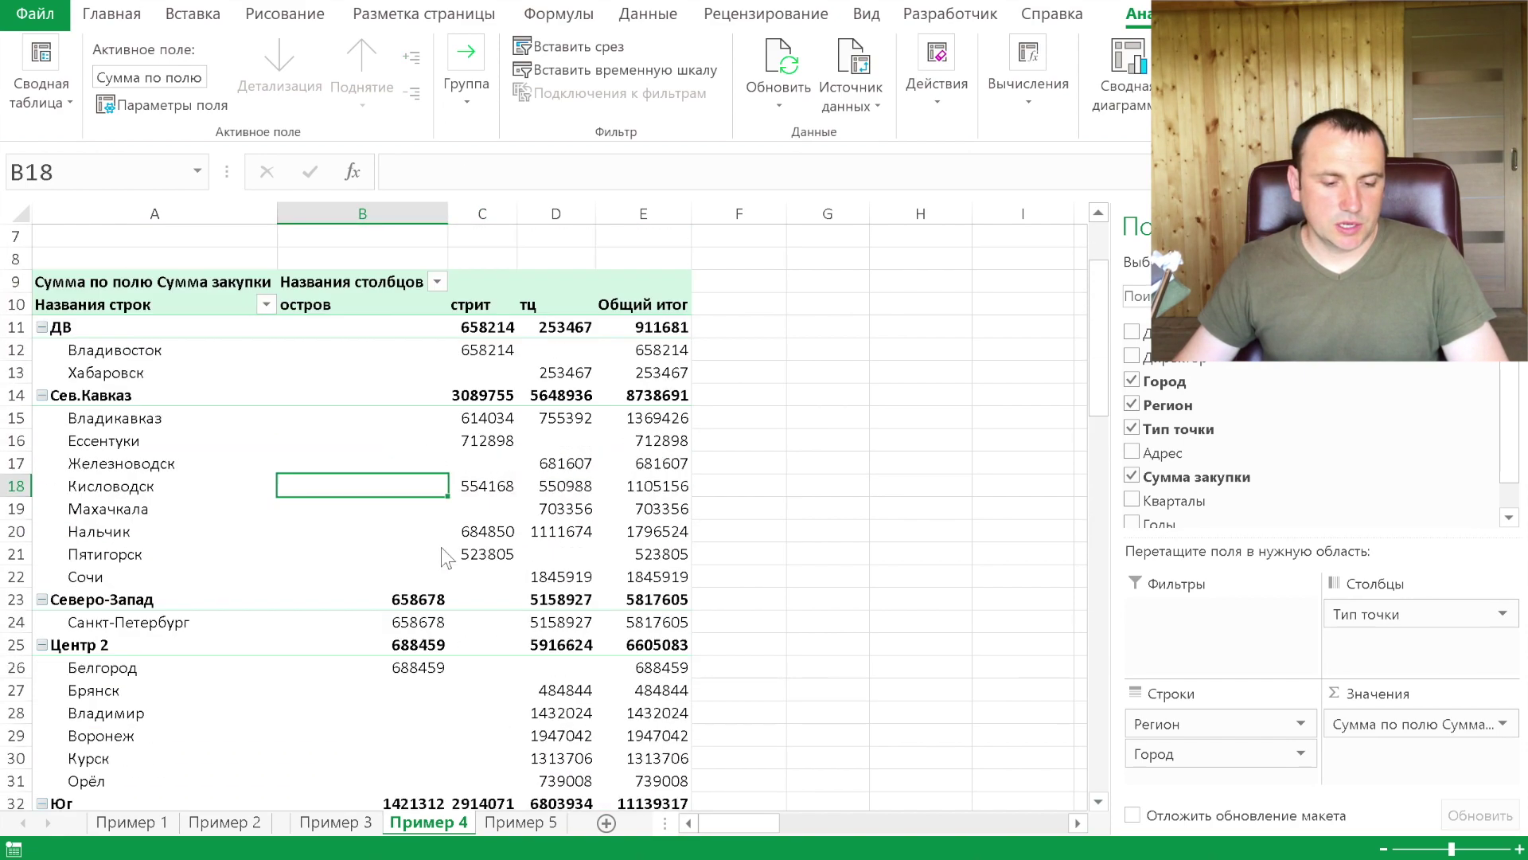
pyautogui.scroll(3, 441, 547)
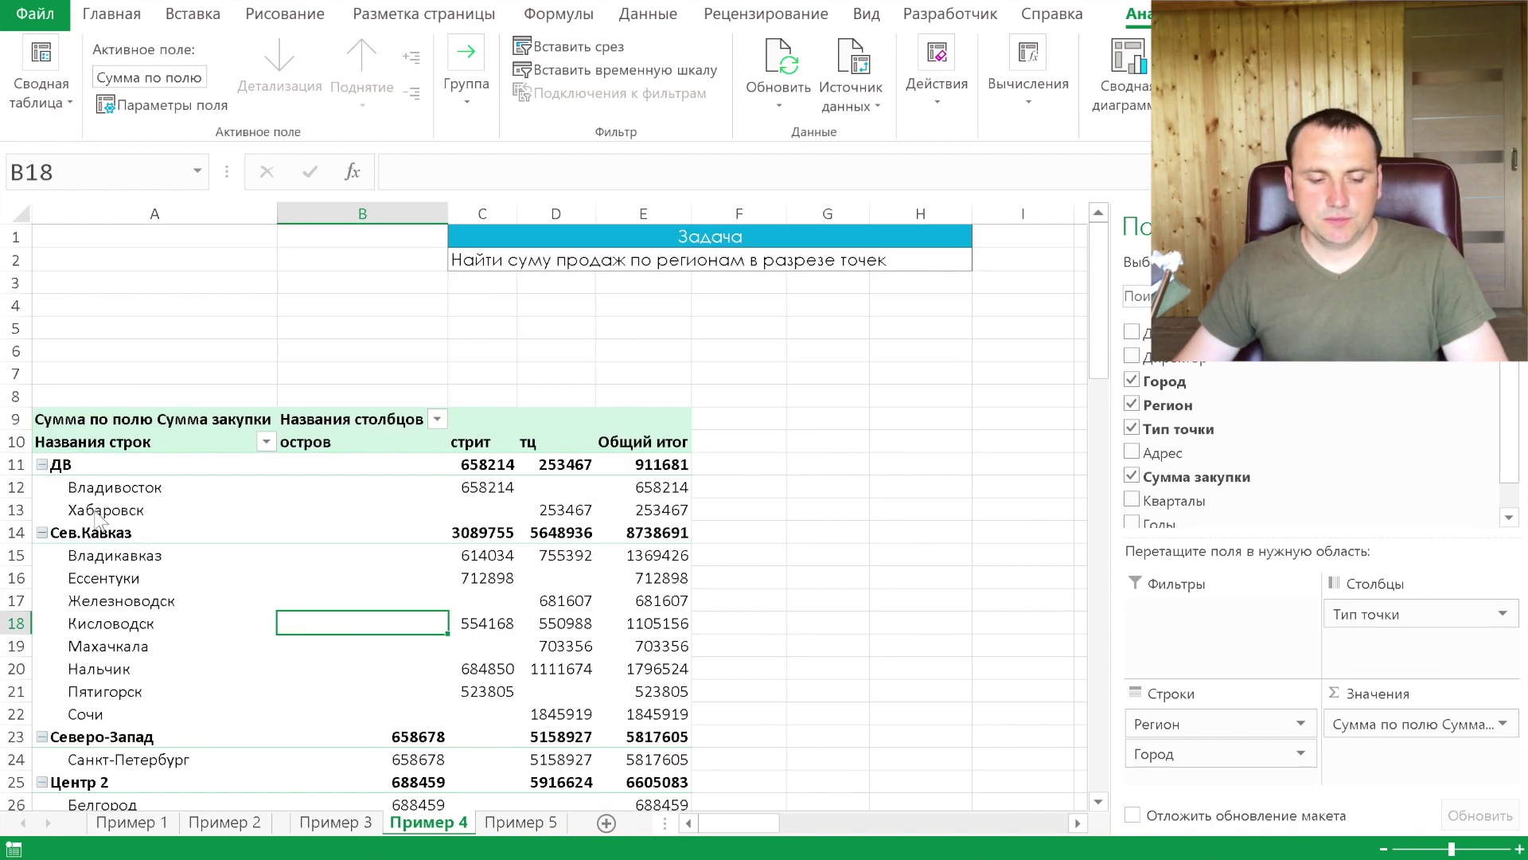
# Collapse the whole region field so only region totals like Сев.Кавказ show, then go to sheet Пример 5
pyautogui.click(51, 529)
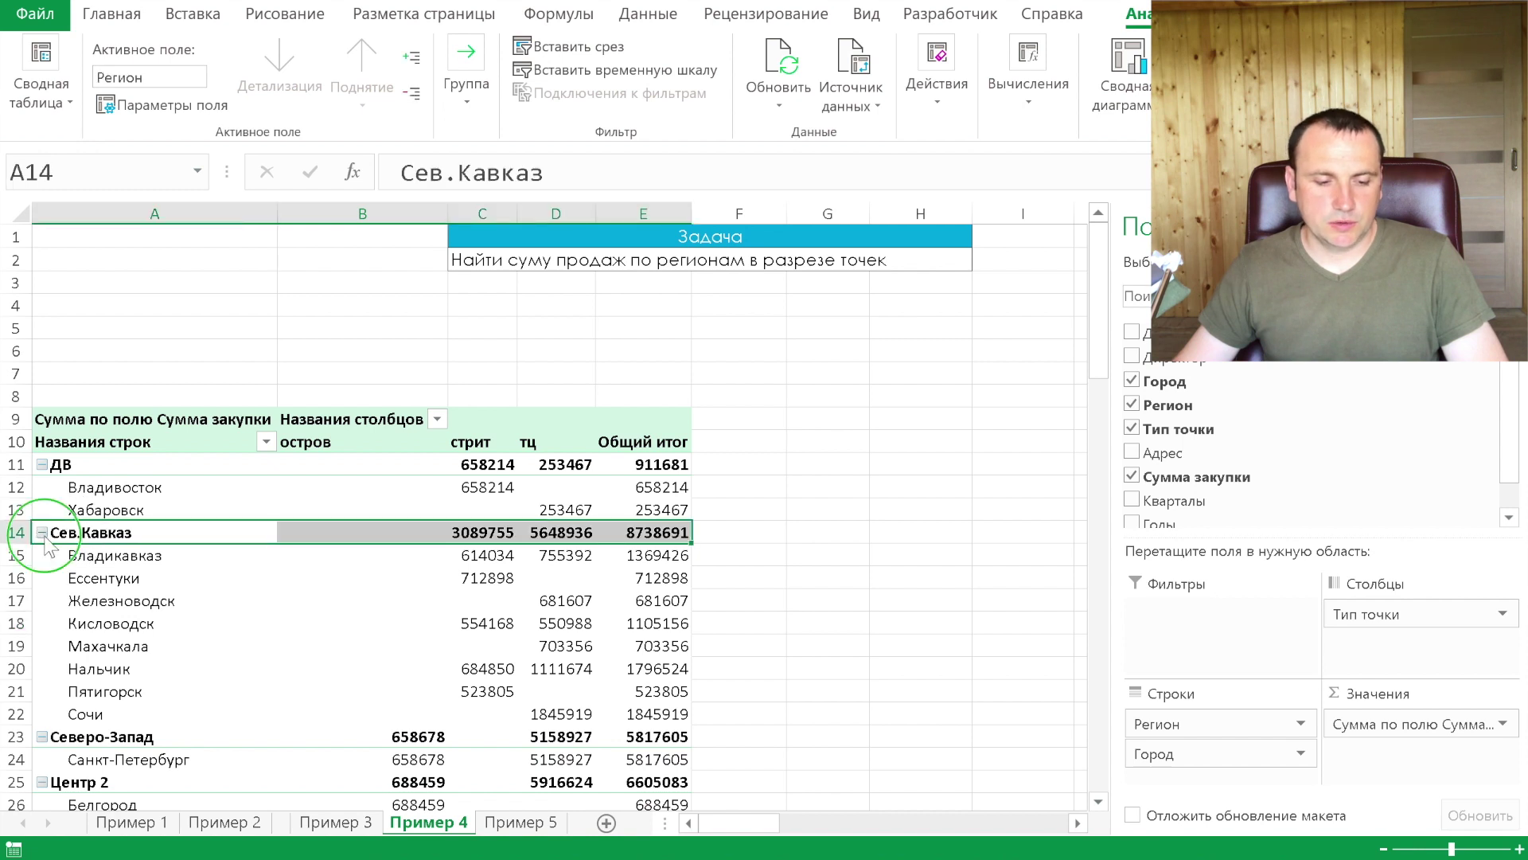
pyautogui.rightClick(50, 546)
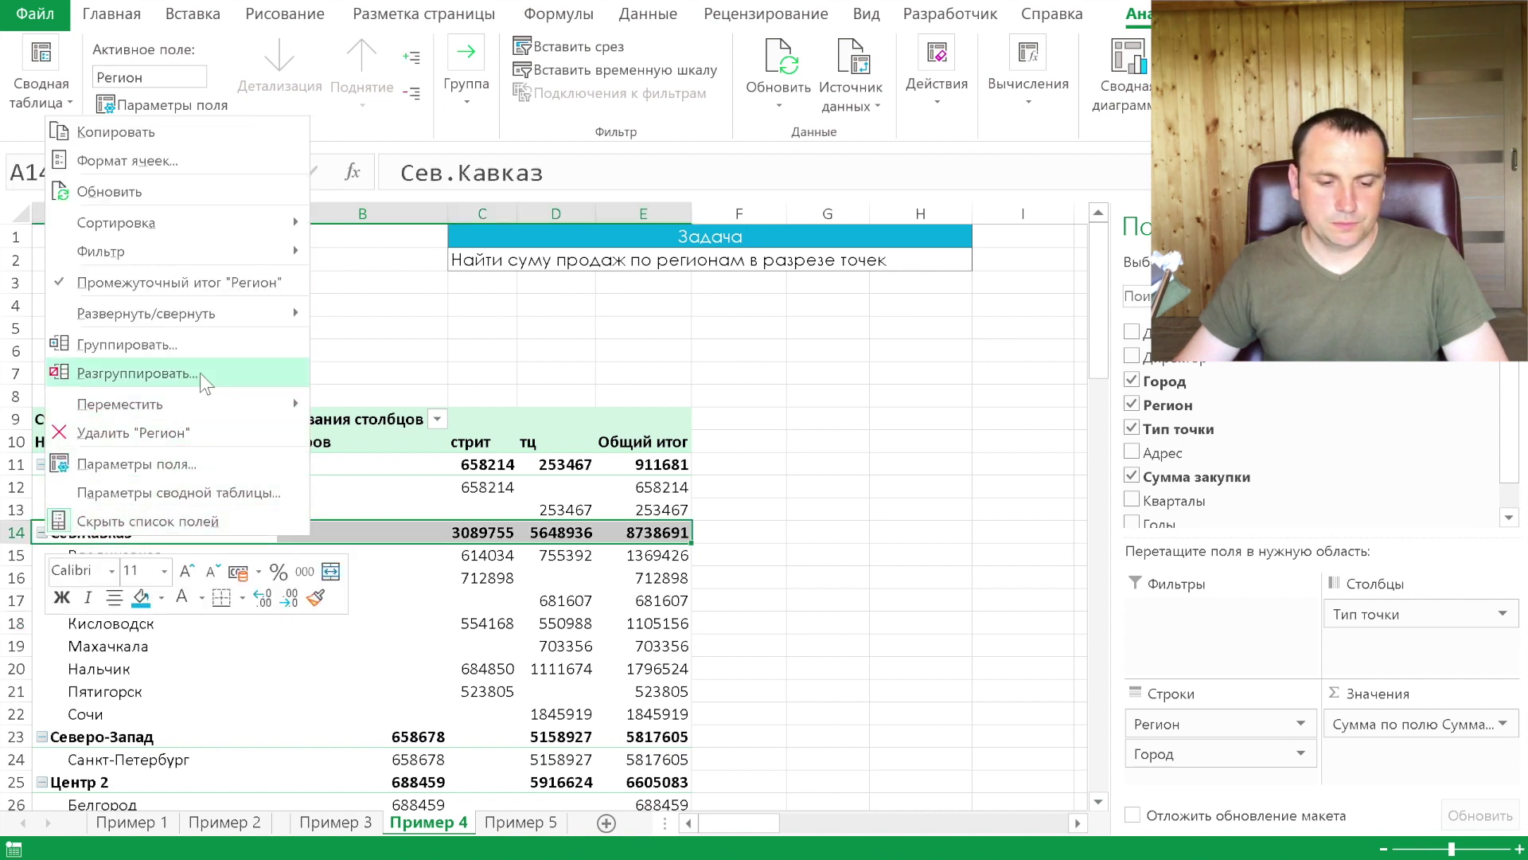
pyautogui.moveTo(146, 312)
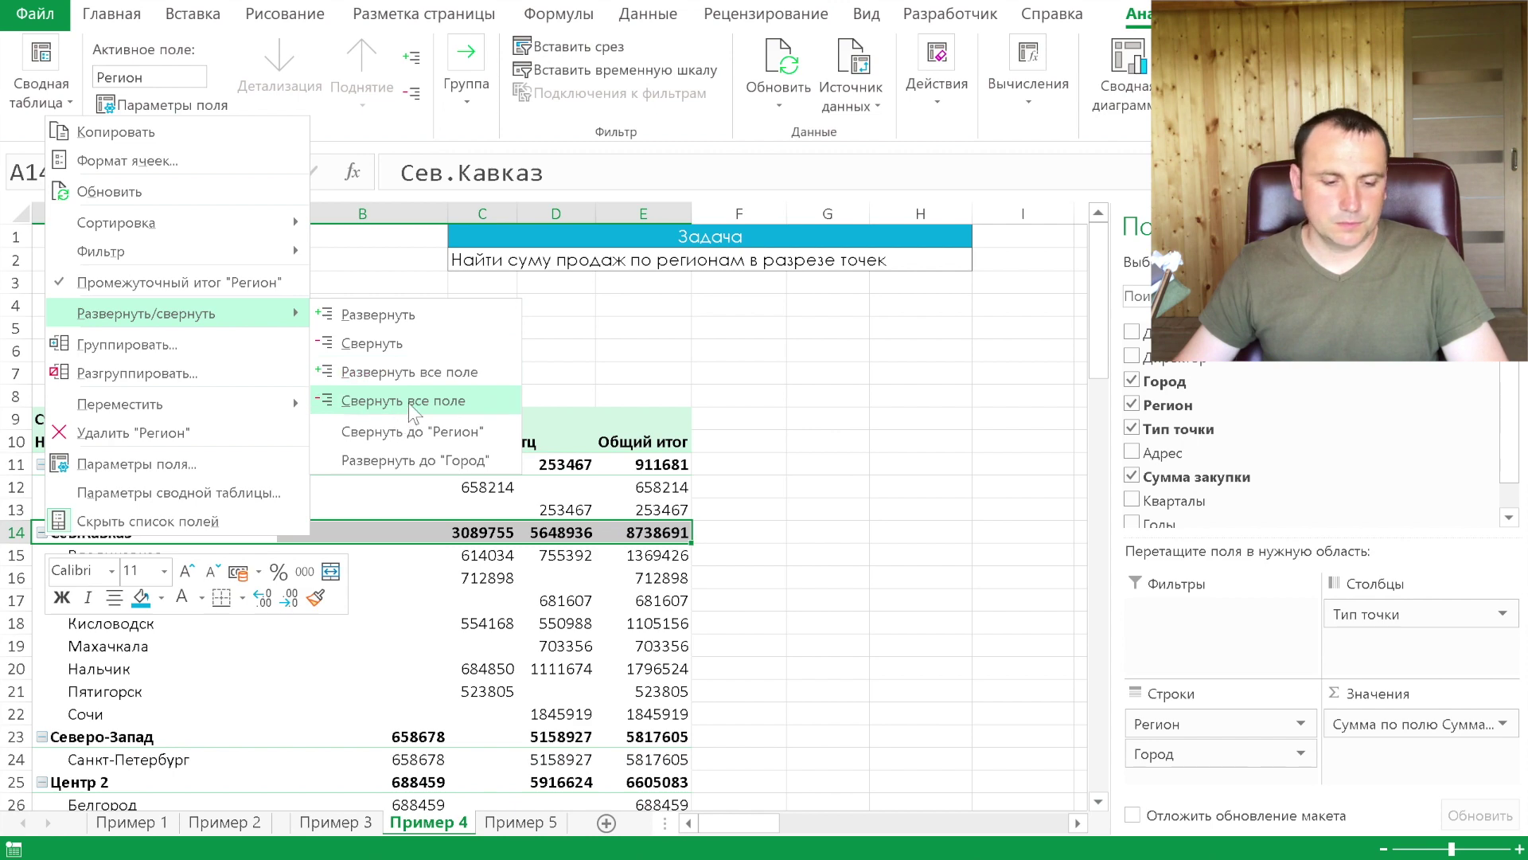
pyautogui.click(408, 400)
pyautogui.click(103, 519)
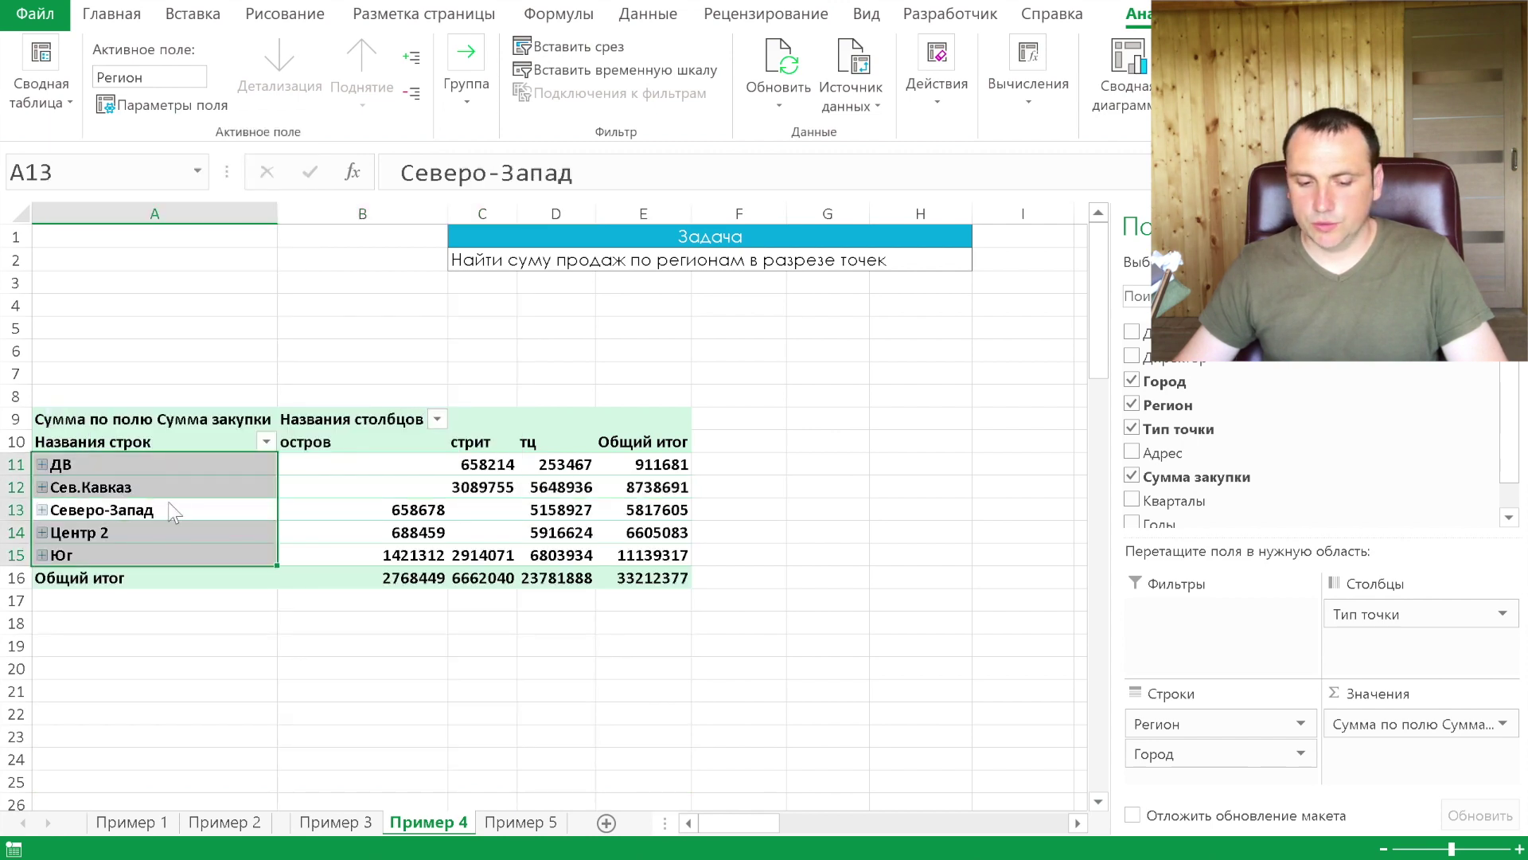
pyautogui.click(444, 488)
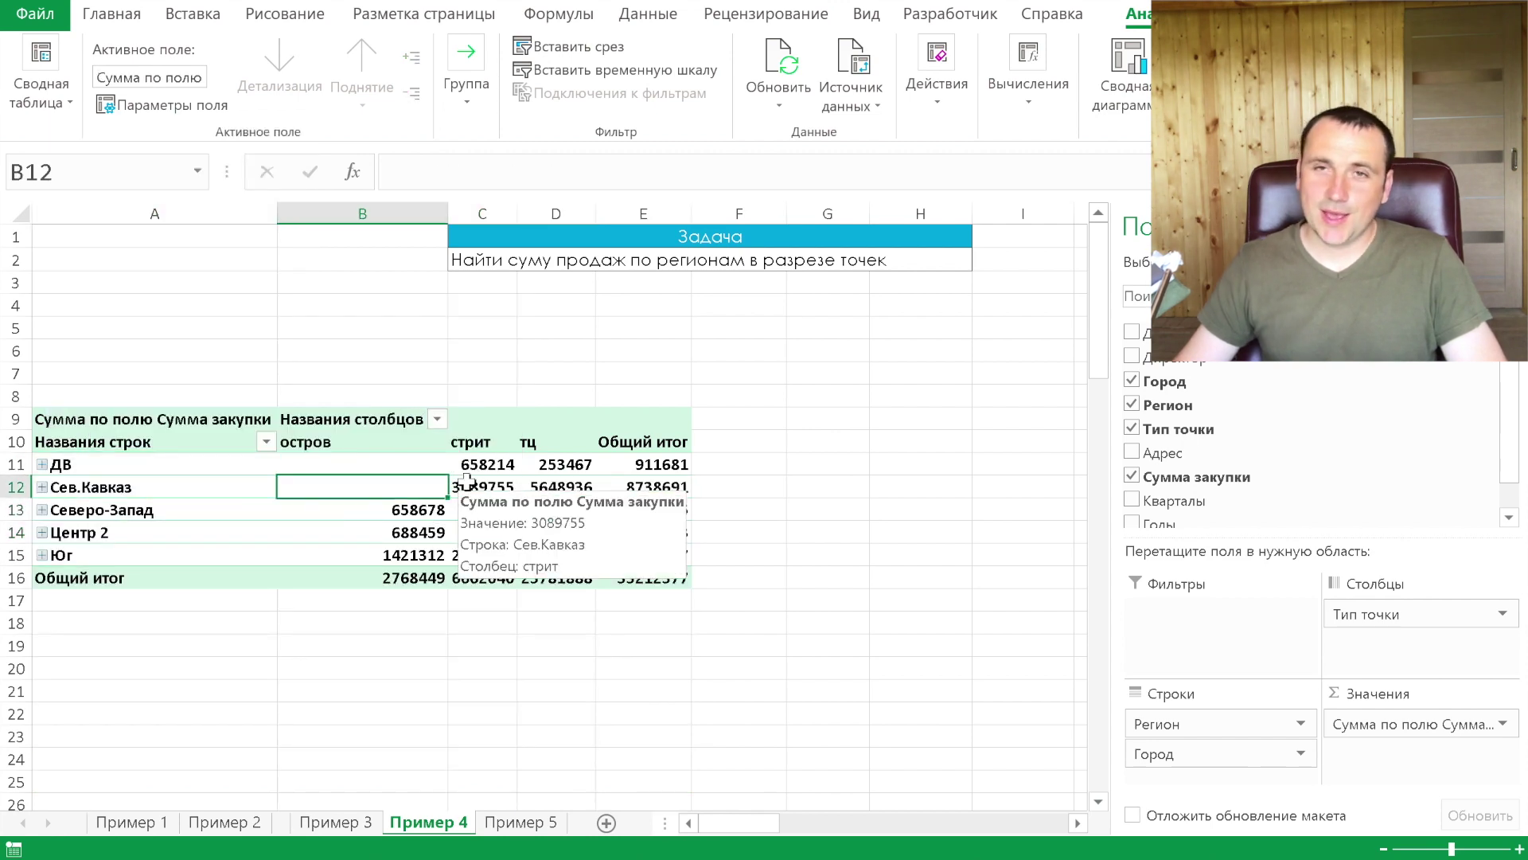
pyautogui.click(513, 827)
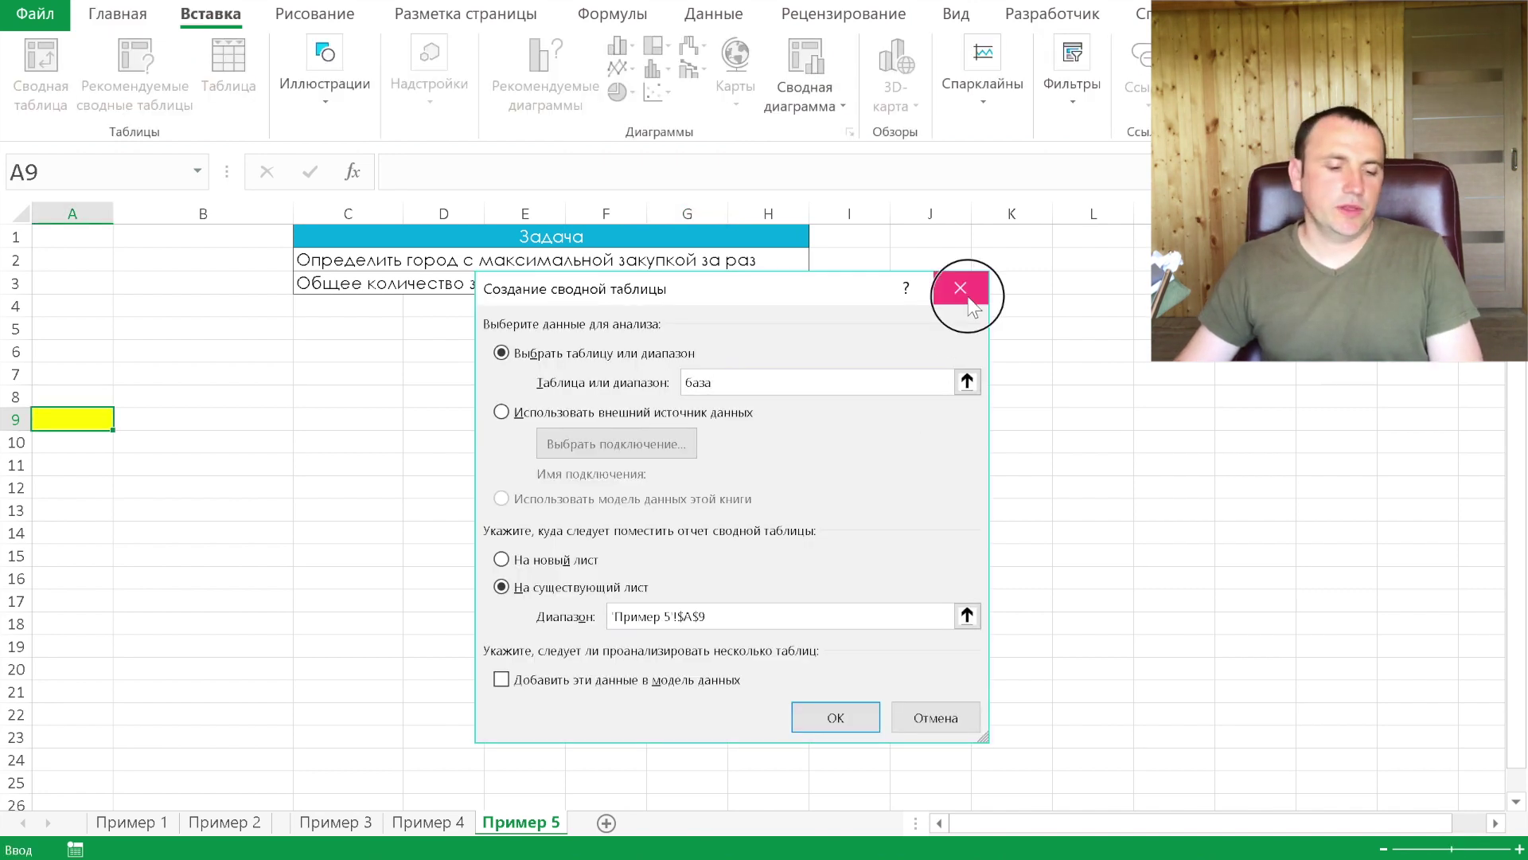
# Insert a new pivot table sourced from the named range база, placed on the existing sheet at A9
pyautogui.click(981, 276)
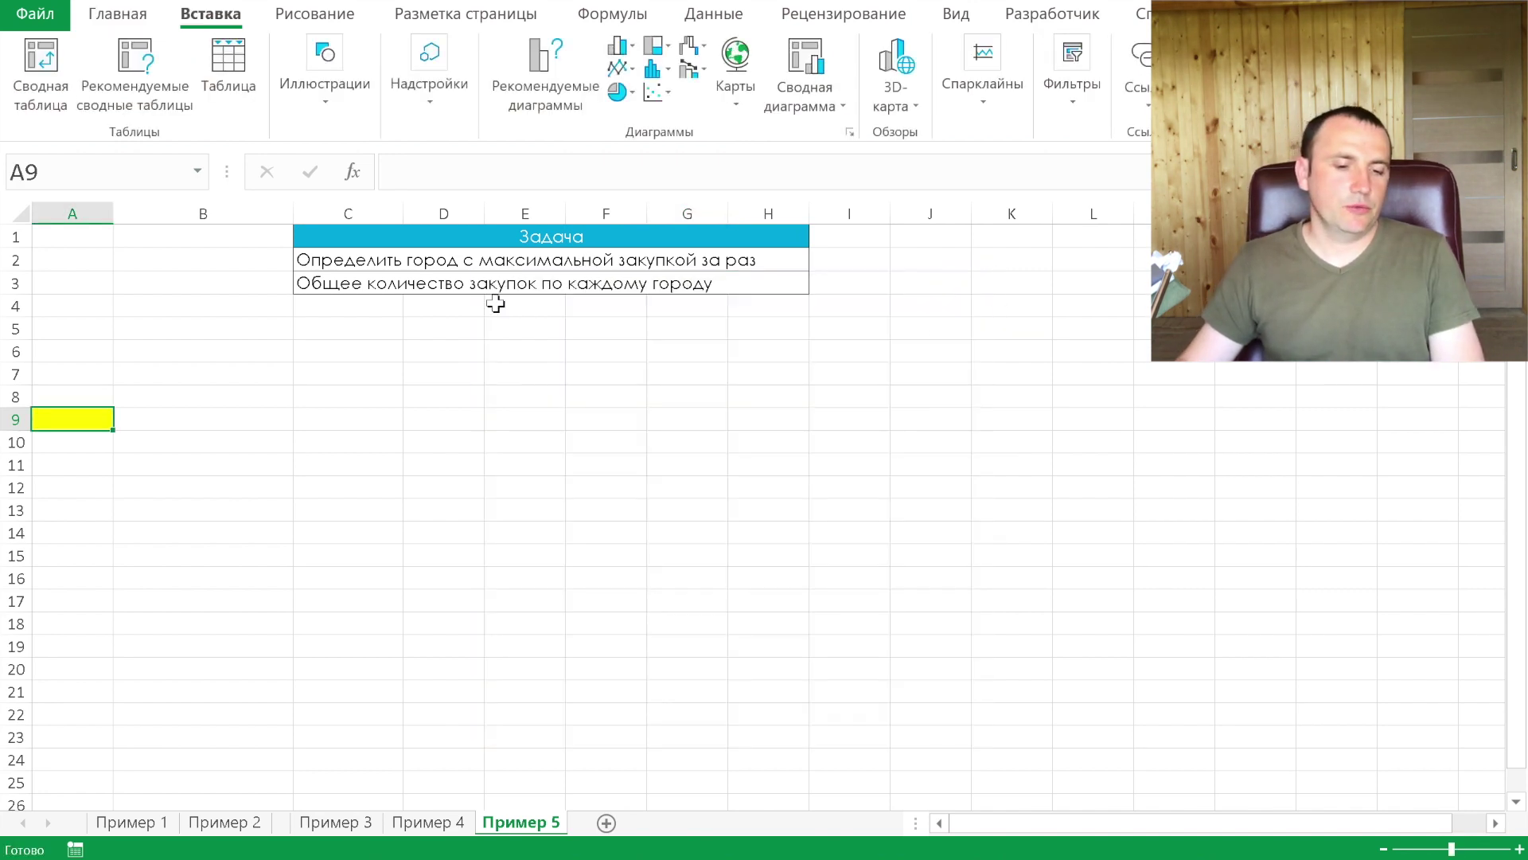
pyautogui.click(46, 120)
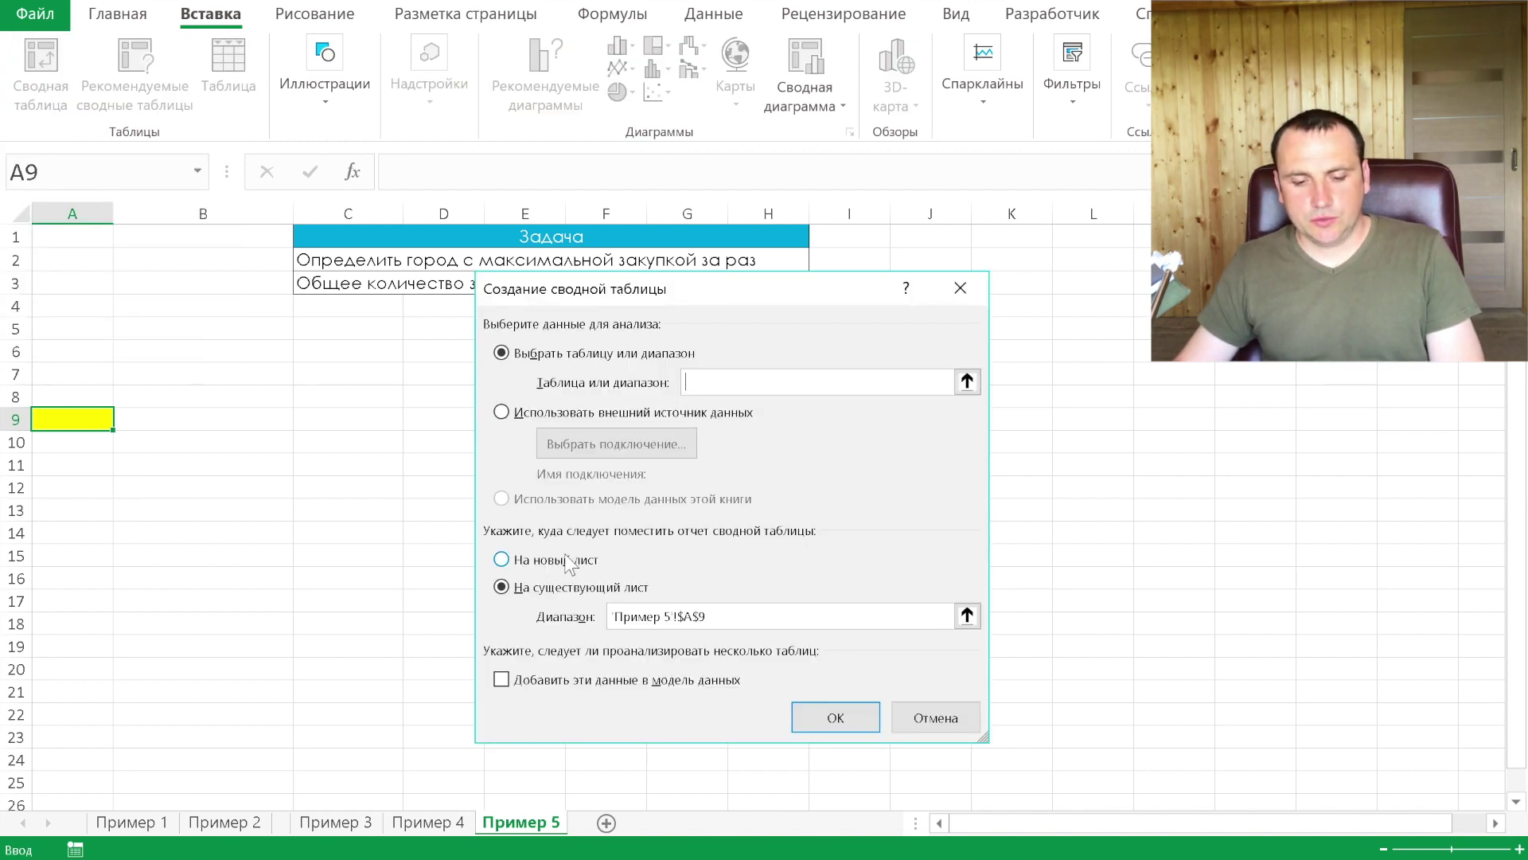
pyautogui.click(778, 381)
pyautogui.press('F3')
pyautogui.click(682, 451)
pyautogui.click(733, 620)
pyautogui.click(835, 717)
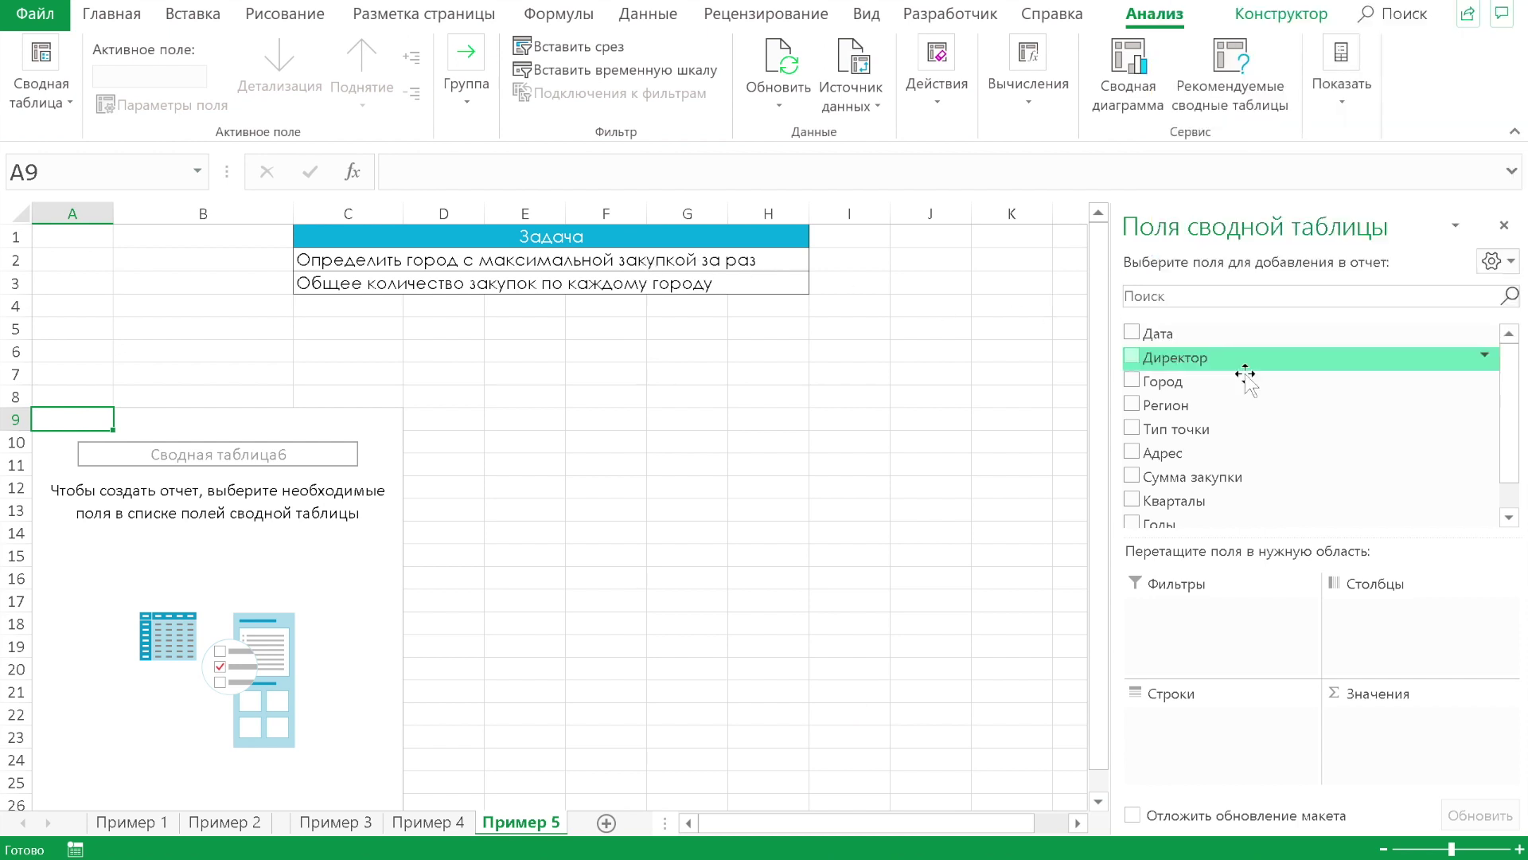
# Put Город in rows and Сумма закупки in Values, summarised by Максимум
pyautogui.click(1133, 381)
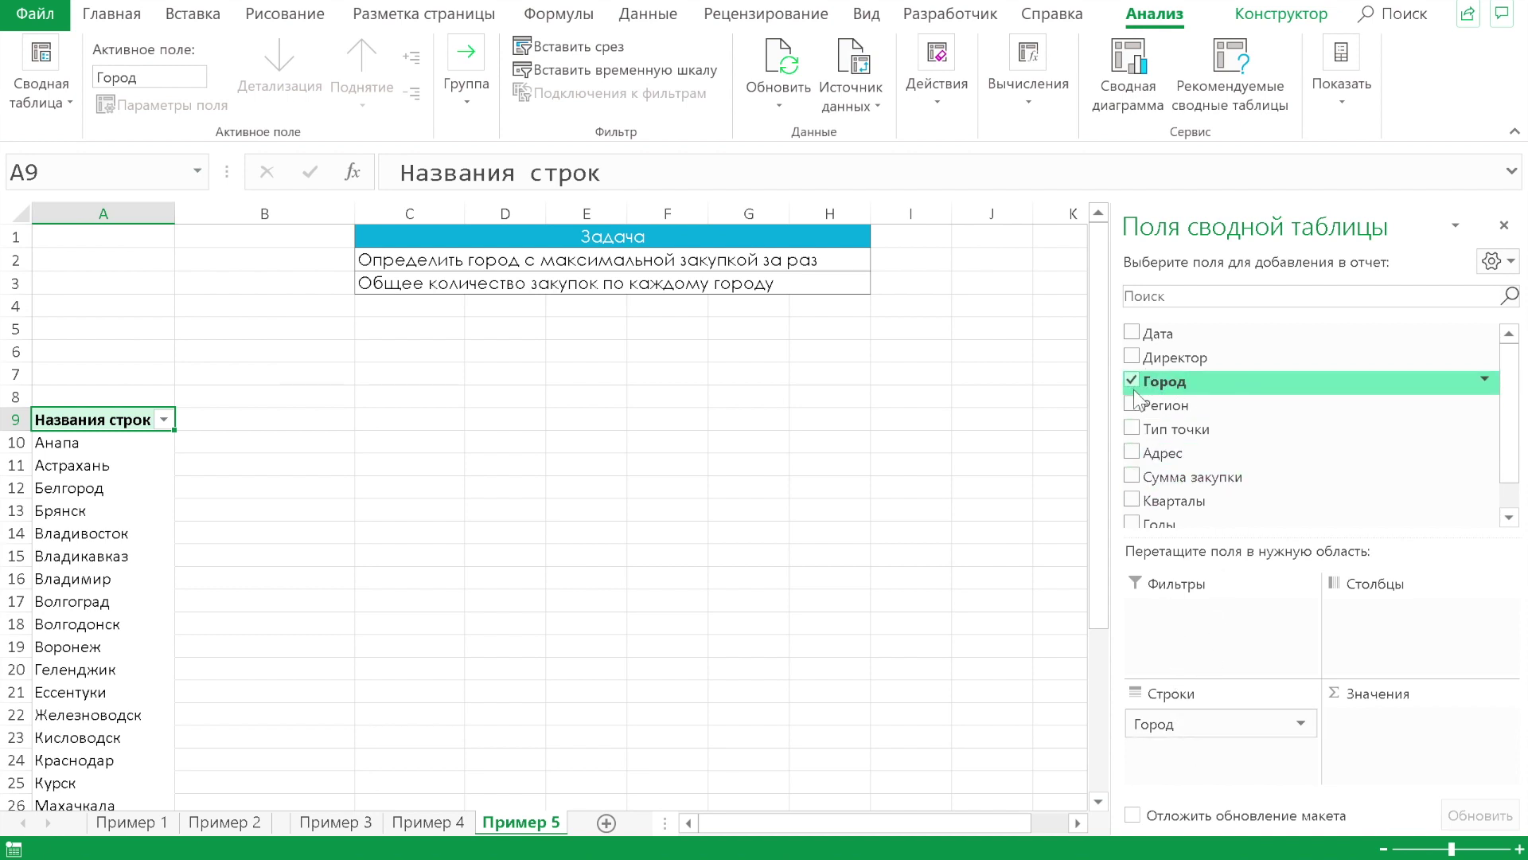
pyautogui.moveTo(1507, 425); pyautogui.dragTo(1507, 451)
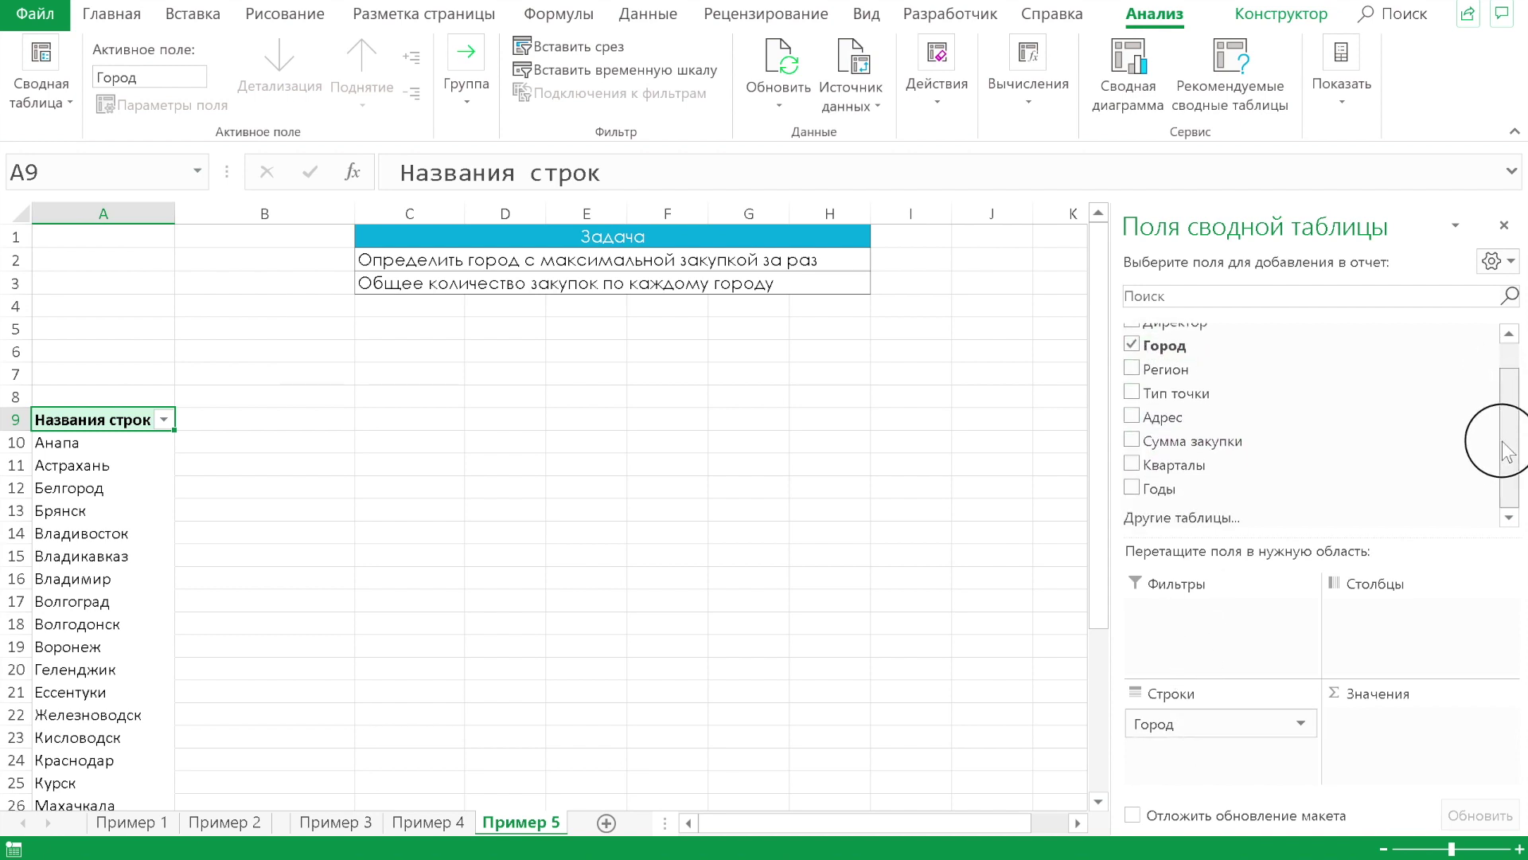
pyautogui.click(1132, 439)
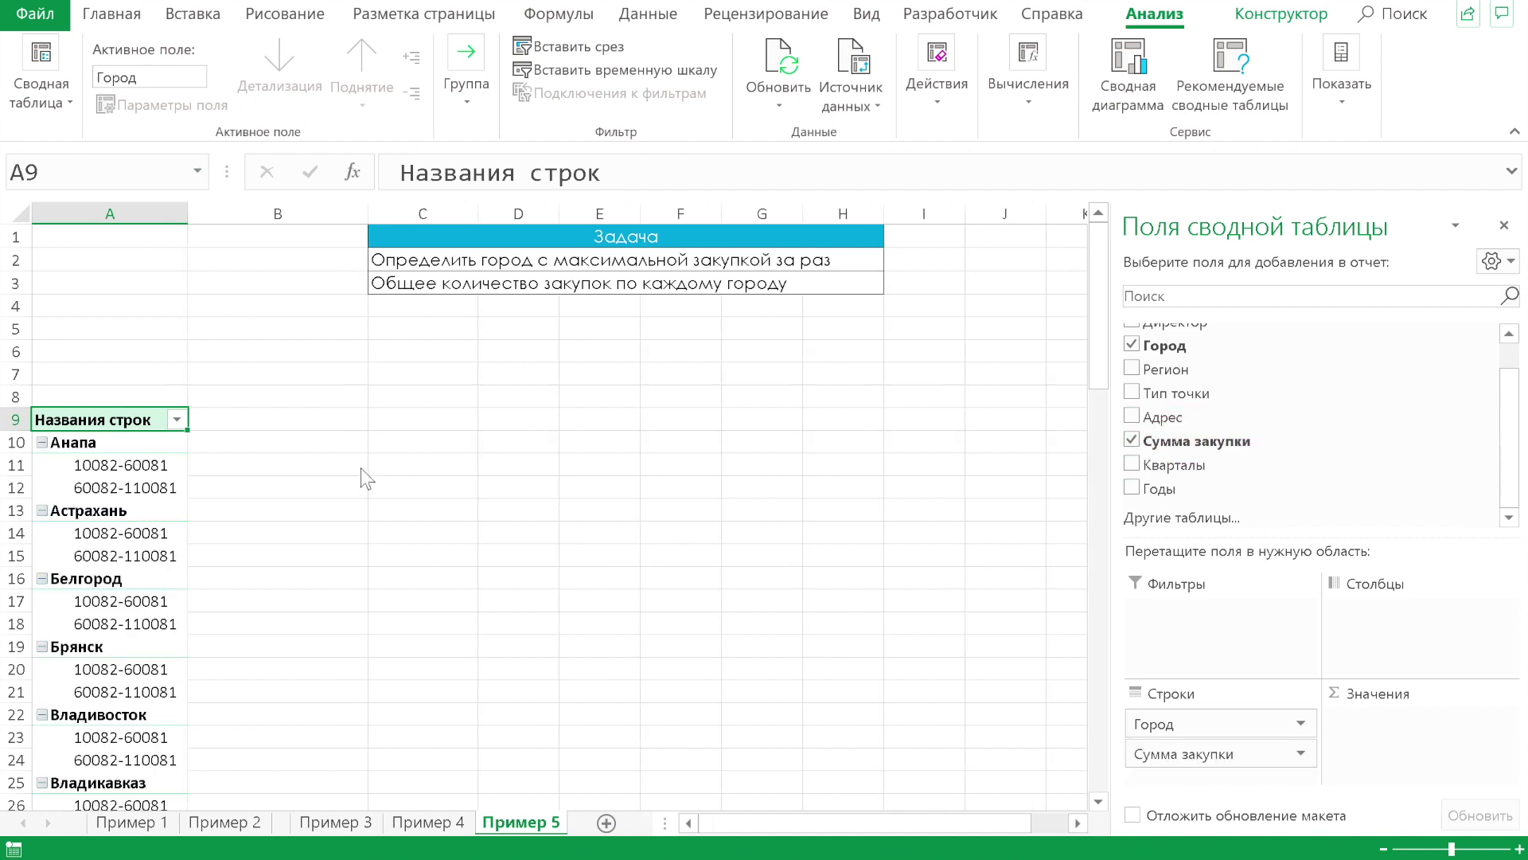
pyautogui.moveTo(1296, 753); pyautogui.dragTo(1361, 740)
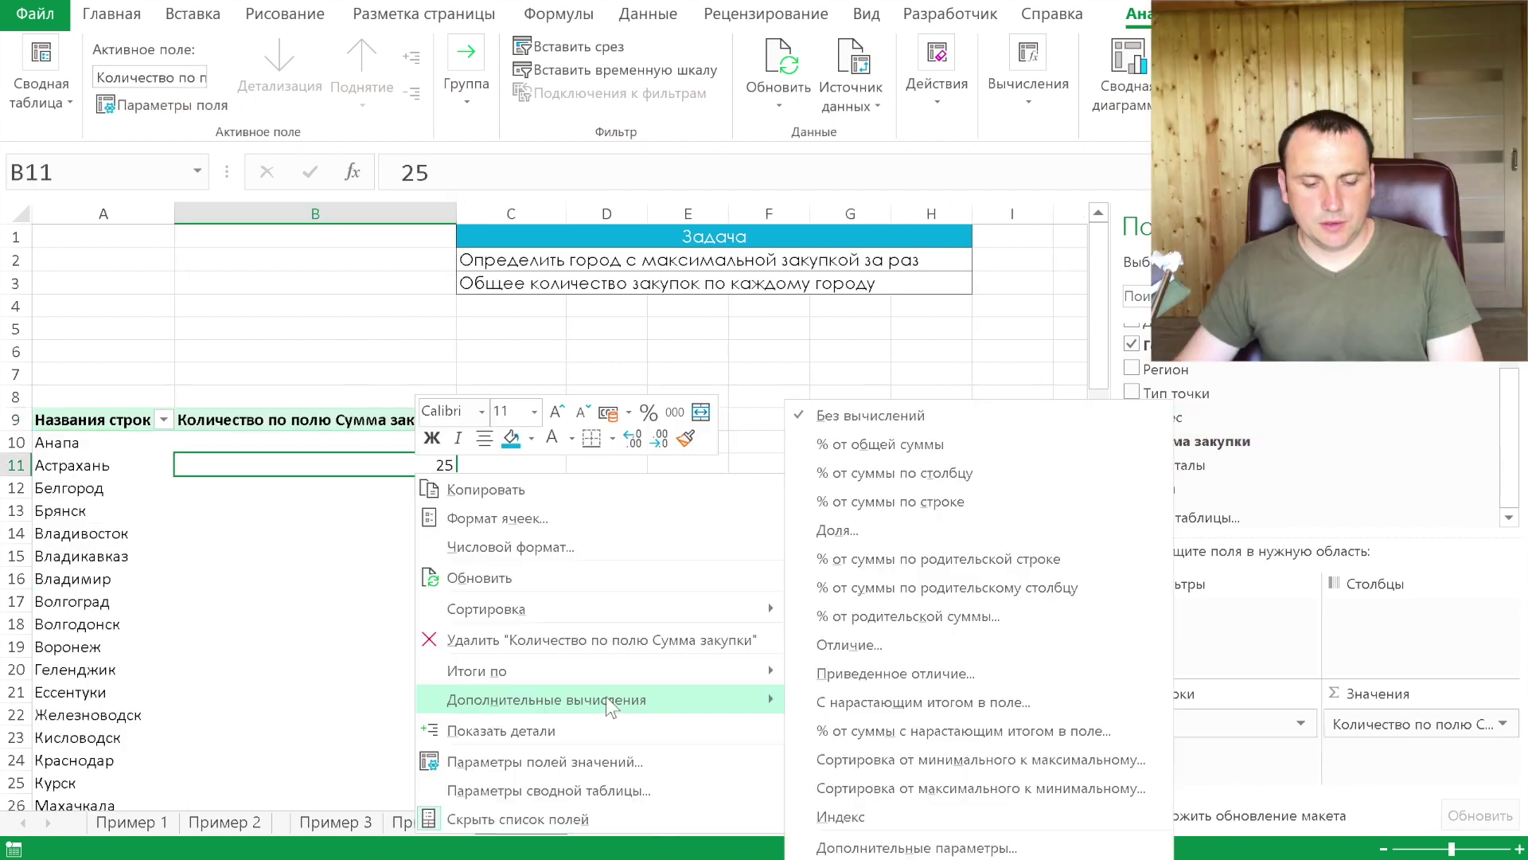
pyautogui.moveTo(478, 670)
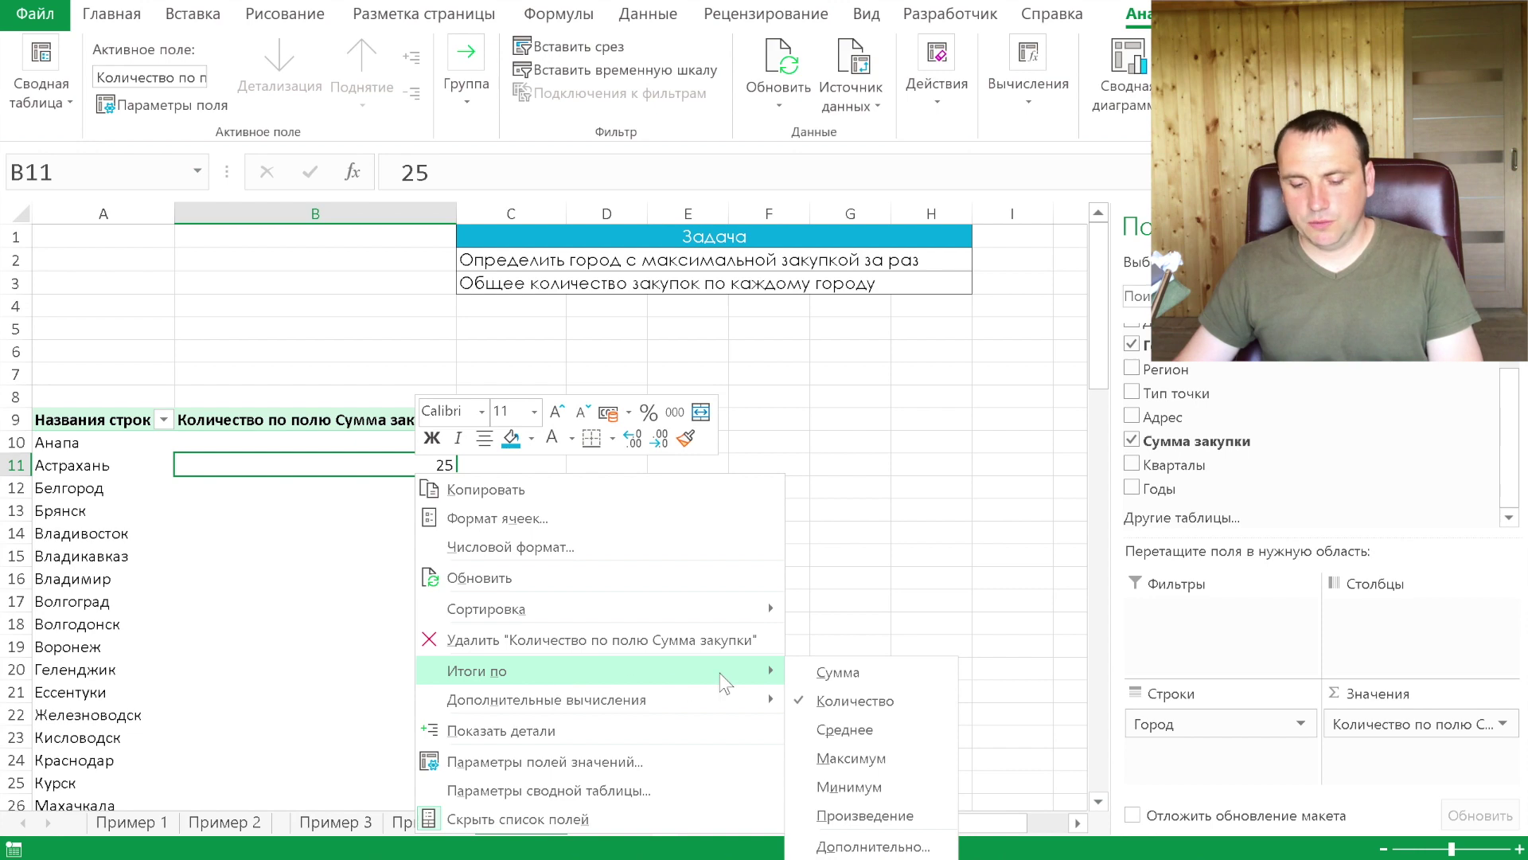
pyautogui.click(860, 757)
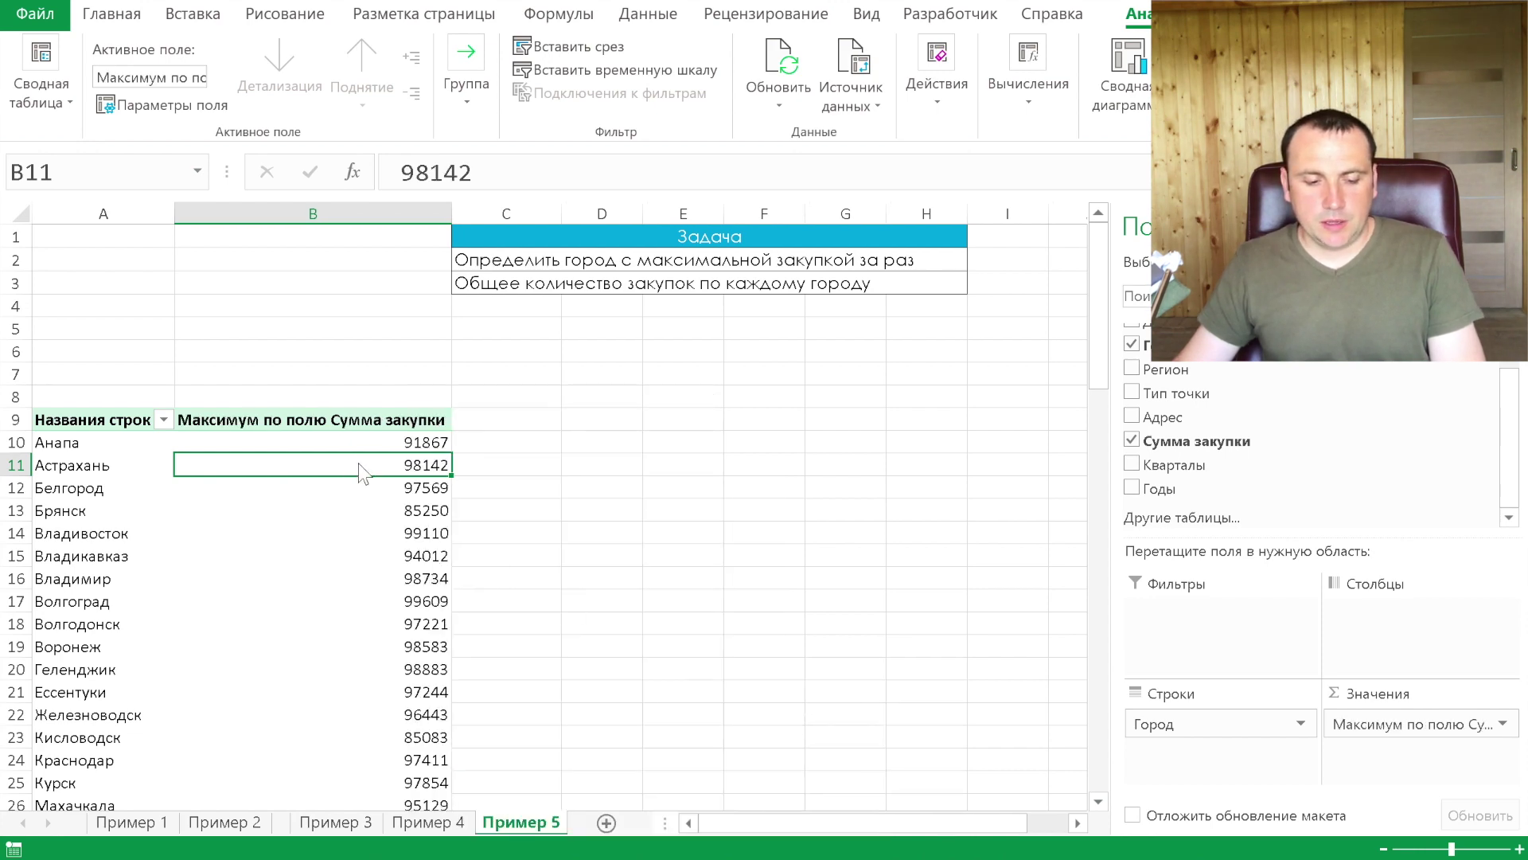
pyautogui.scroll(-3, 402, 460)
pyautogui.scroll(-8, 399, 455)
pyautogui.scroll(7, 399, 457)
pyautogui.scroll(-1, 397, 517)
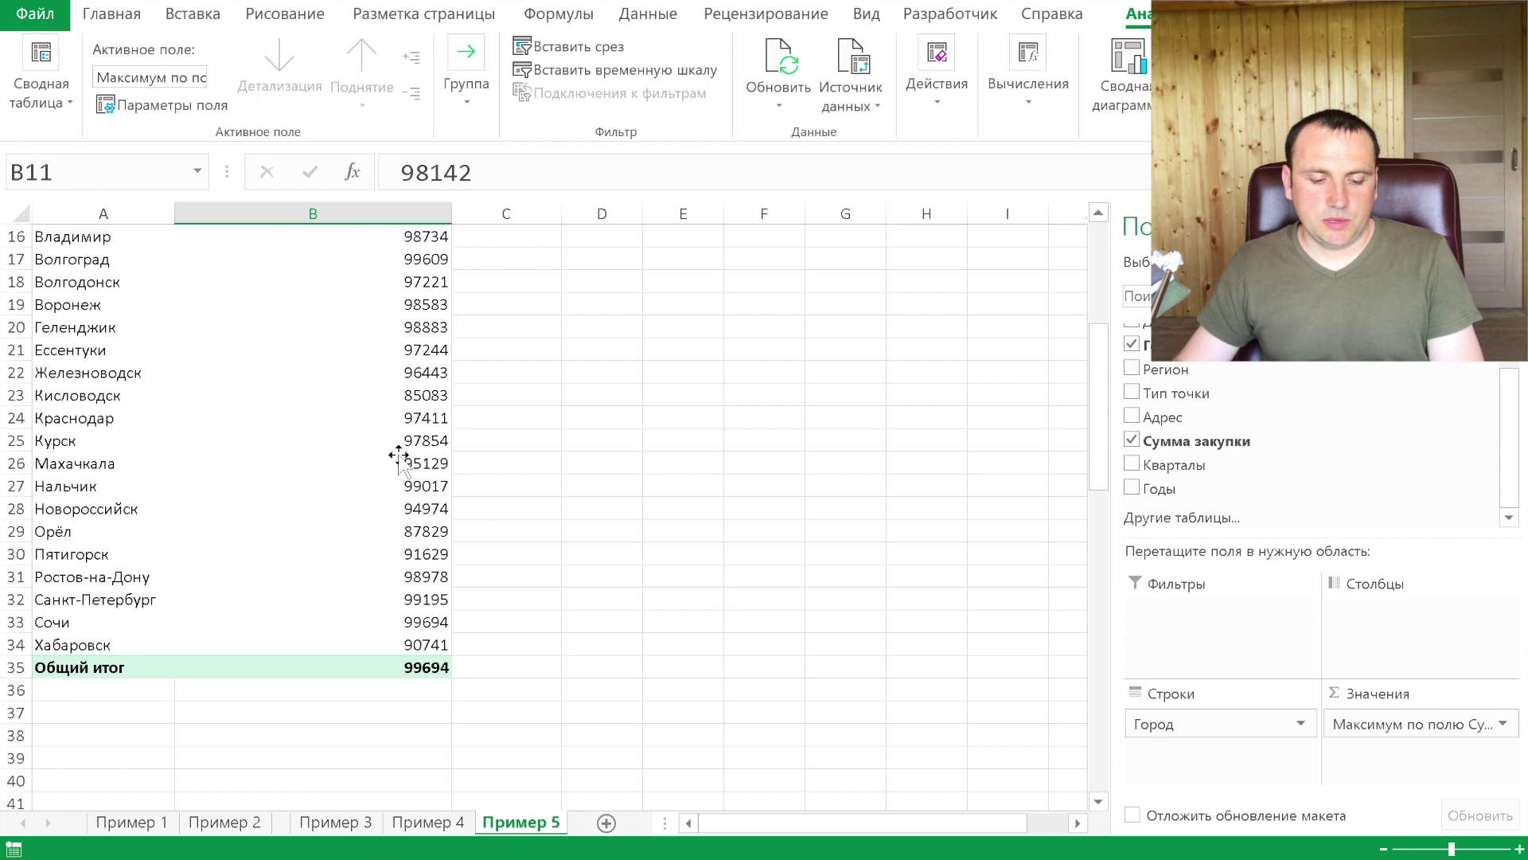
# Check the grand total maximum 99694 belongs to Сочи and review city maxima like Кисловодск 85083
pyautogui.click(363, 660)
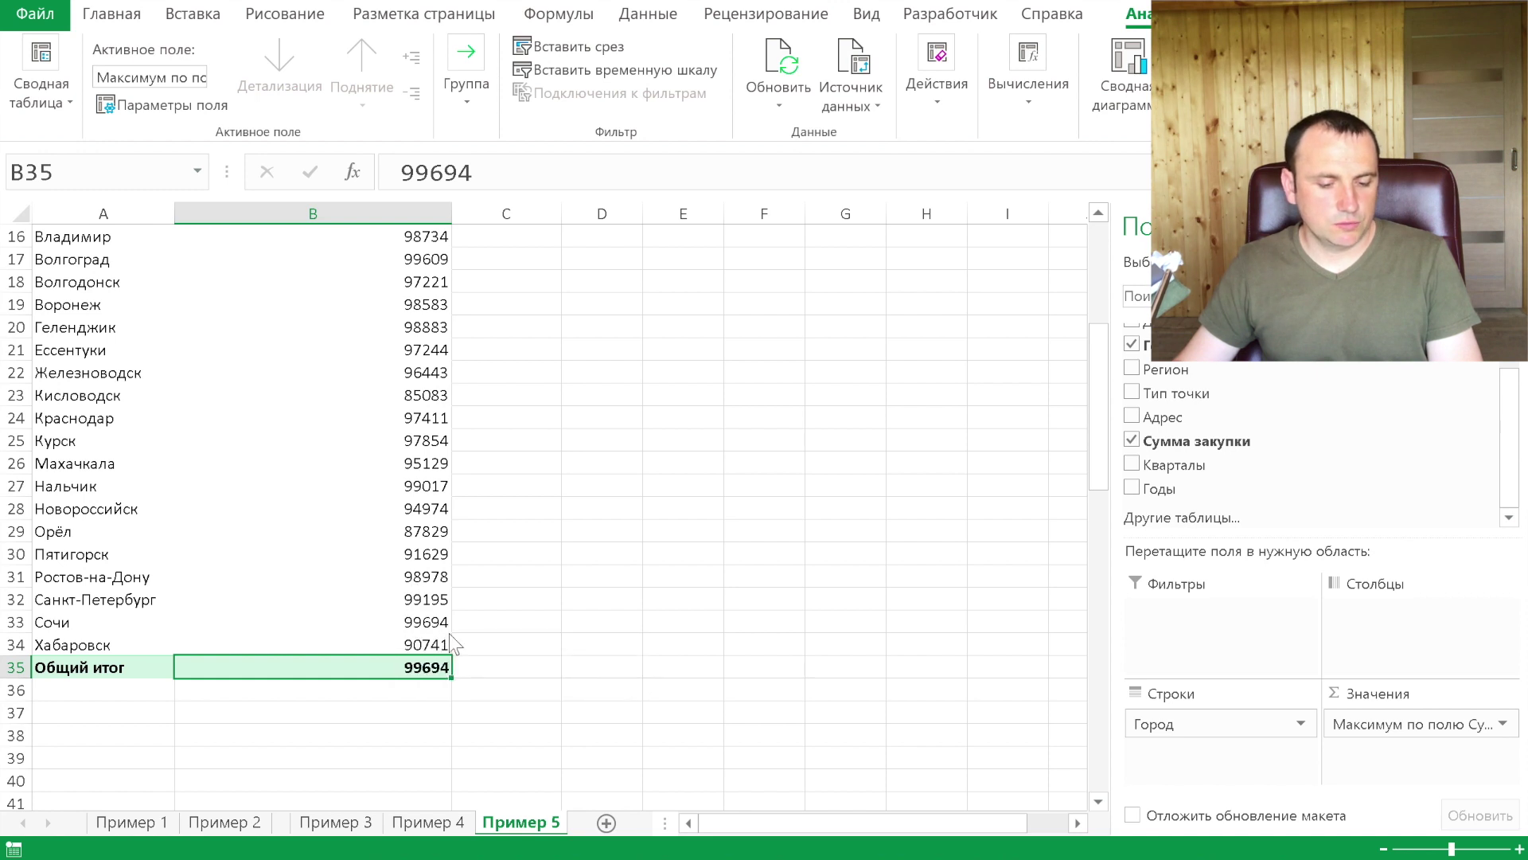
pyautogui.moveTo(366, 621); pyautogui.dragTo(103, 621)
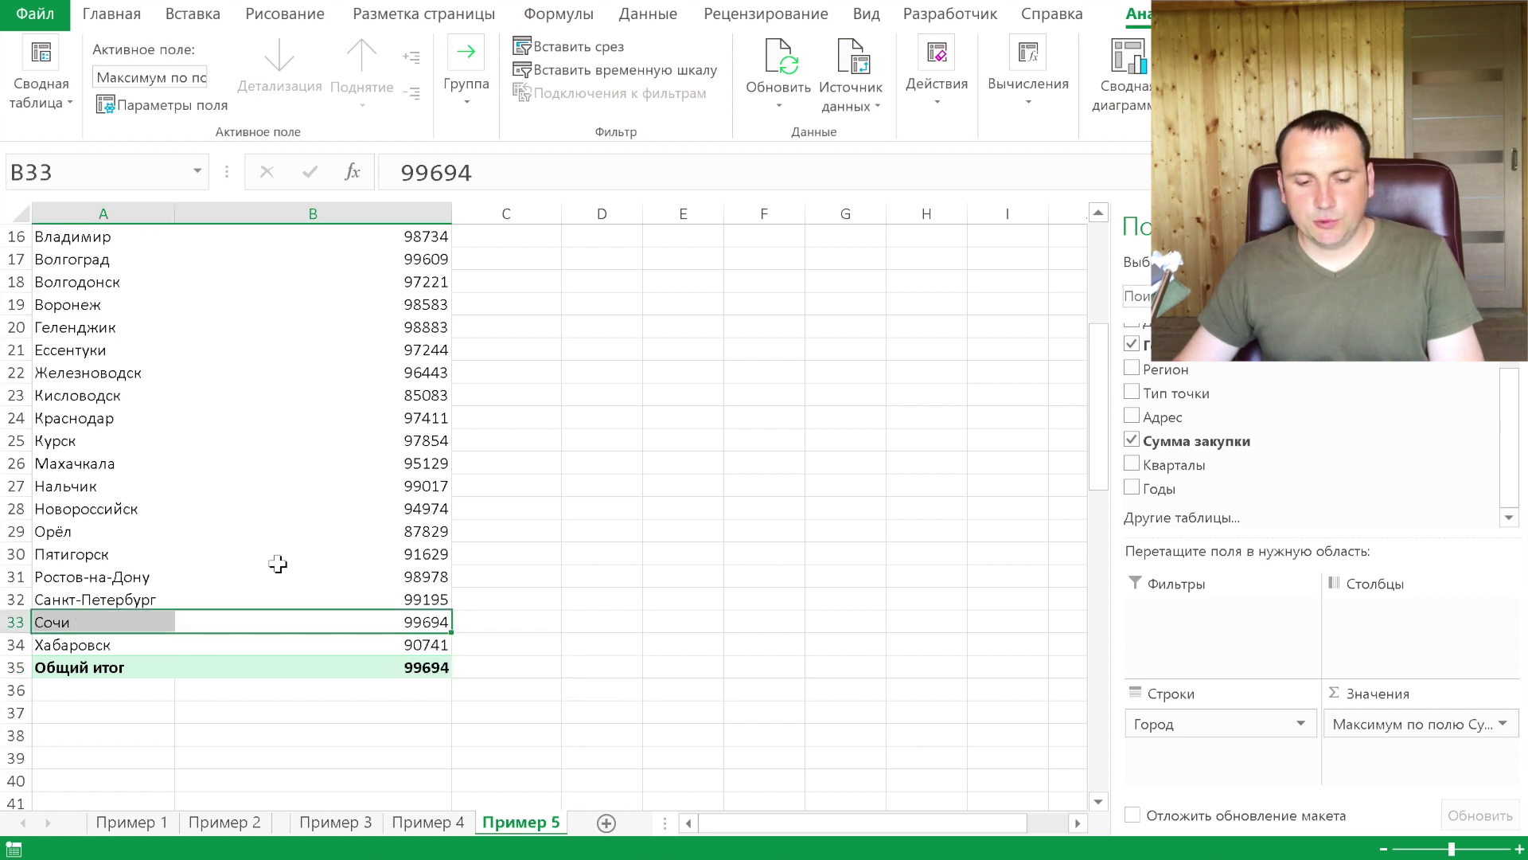
pyautogui.click(301, 462)
pyautogui.scroll(3, 301, 458)
pyautogui.click(301, 458)
pyautogui.click(346, 456)
pyautogui.rightClick(346, 456)
pyautogui.moveTo(409, 655)
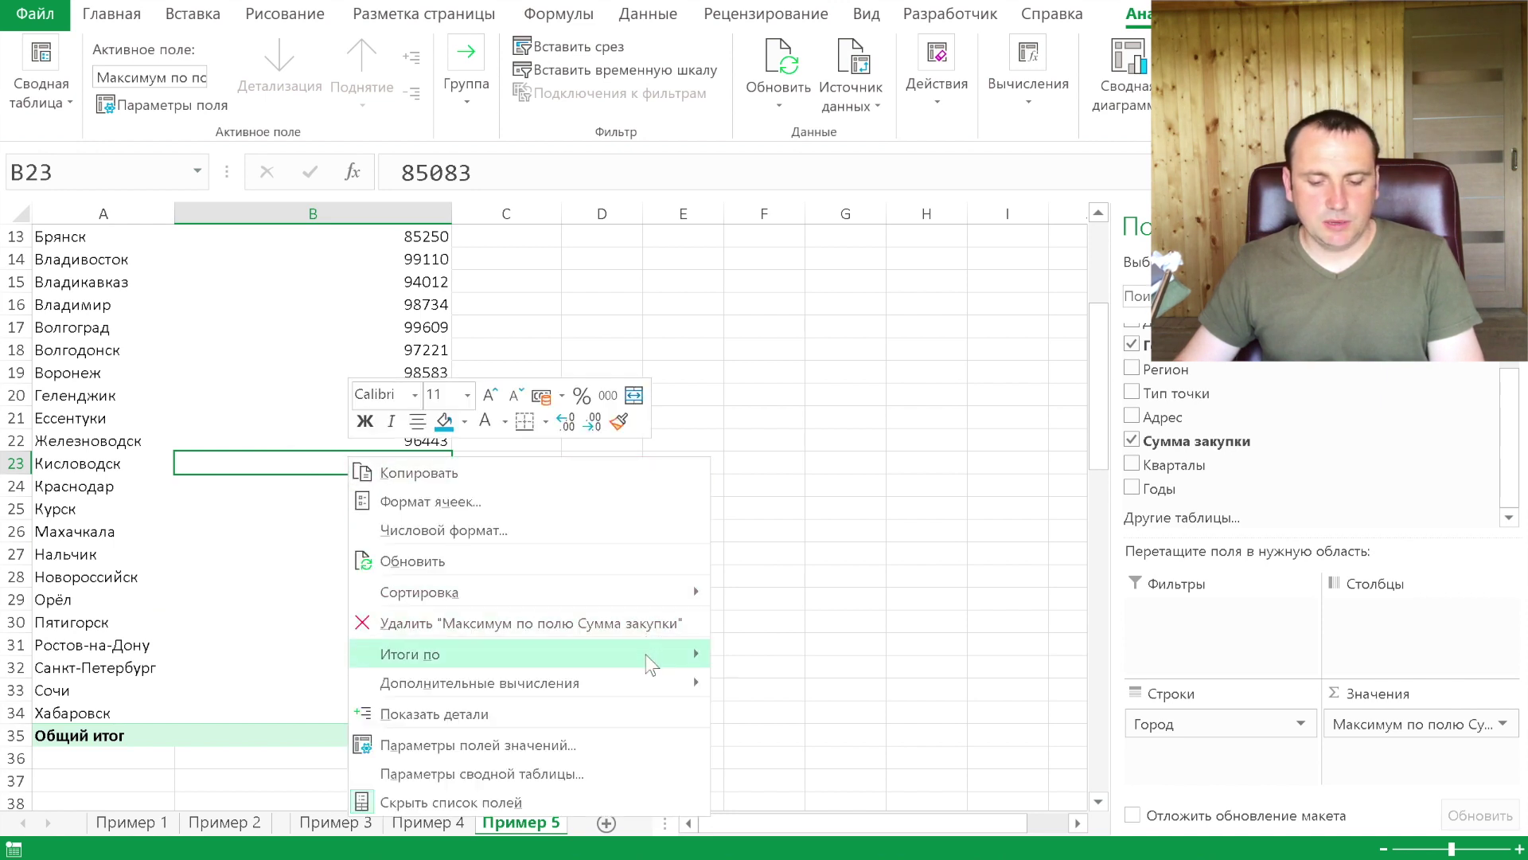
# Change the value summary to Среднее, then to Количество, giving purchase counts such as Анапа 12, Астрахань 25
pyautogui.click(777, 712)
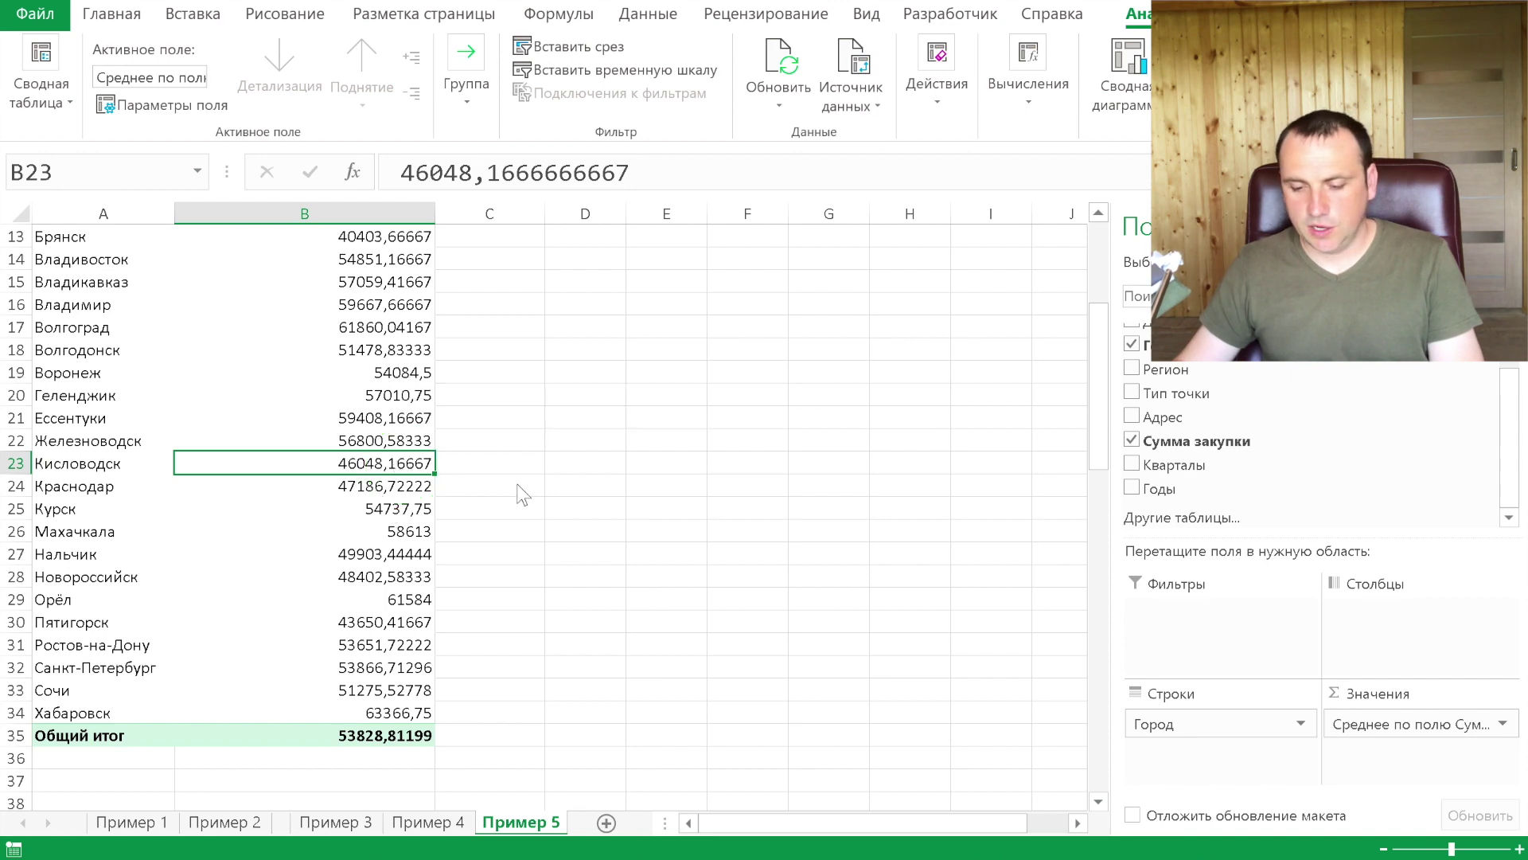
pyautogui.scroll(1, 545, 517)
pyautogui.scroll(1, 566, 528)
pyautogui.scroll(1, 586, 545)
pyautogui.scroll(1, 590, 522)
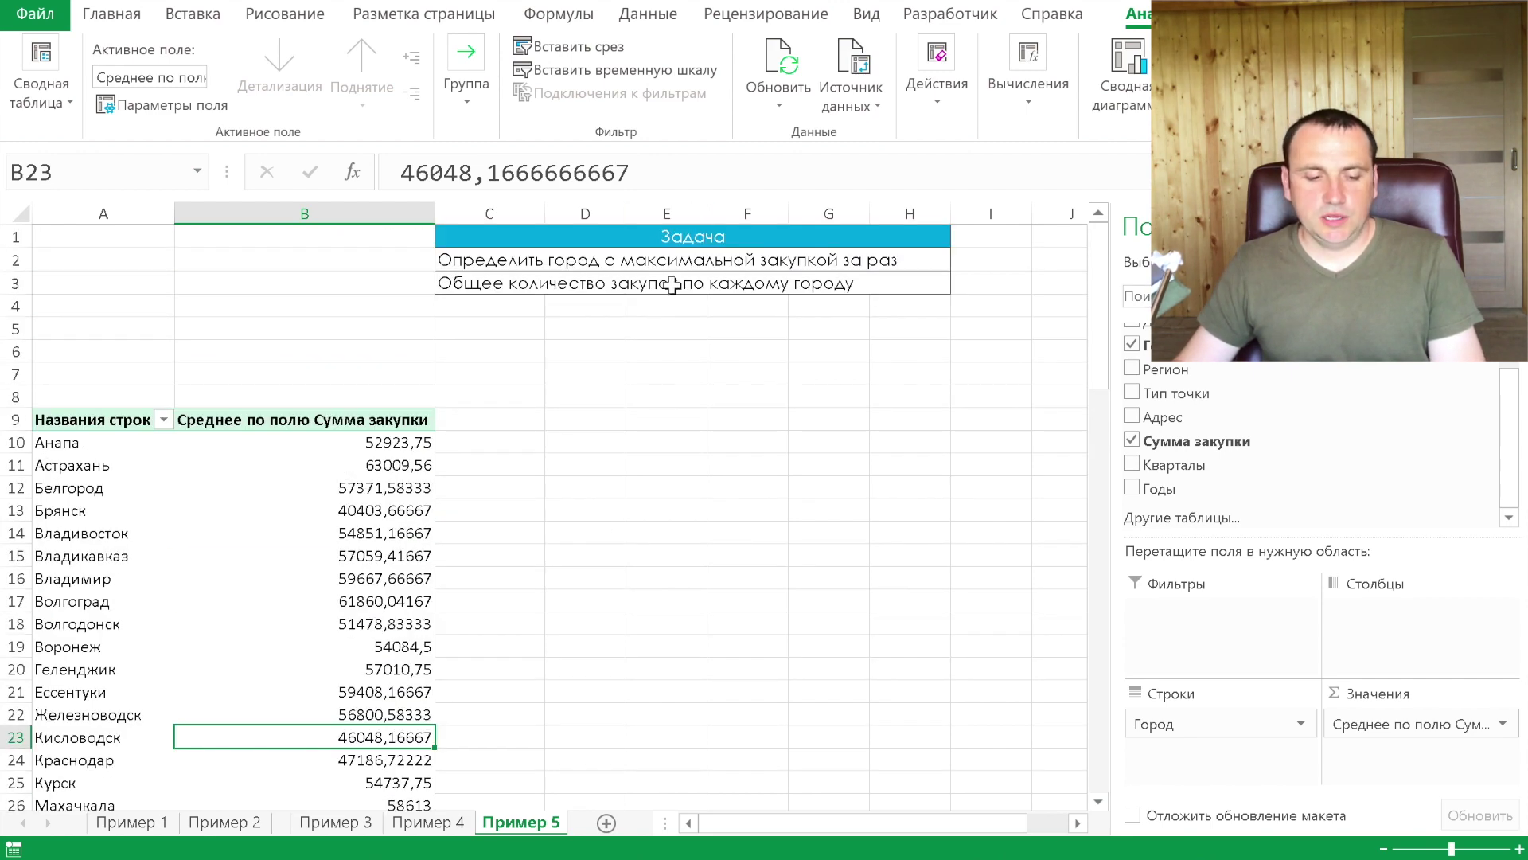
pyautogui.click(290, 506)
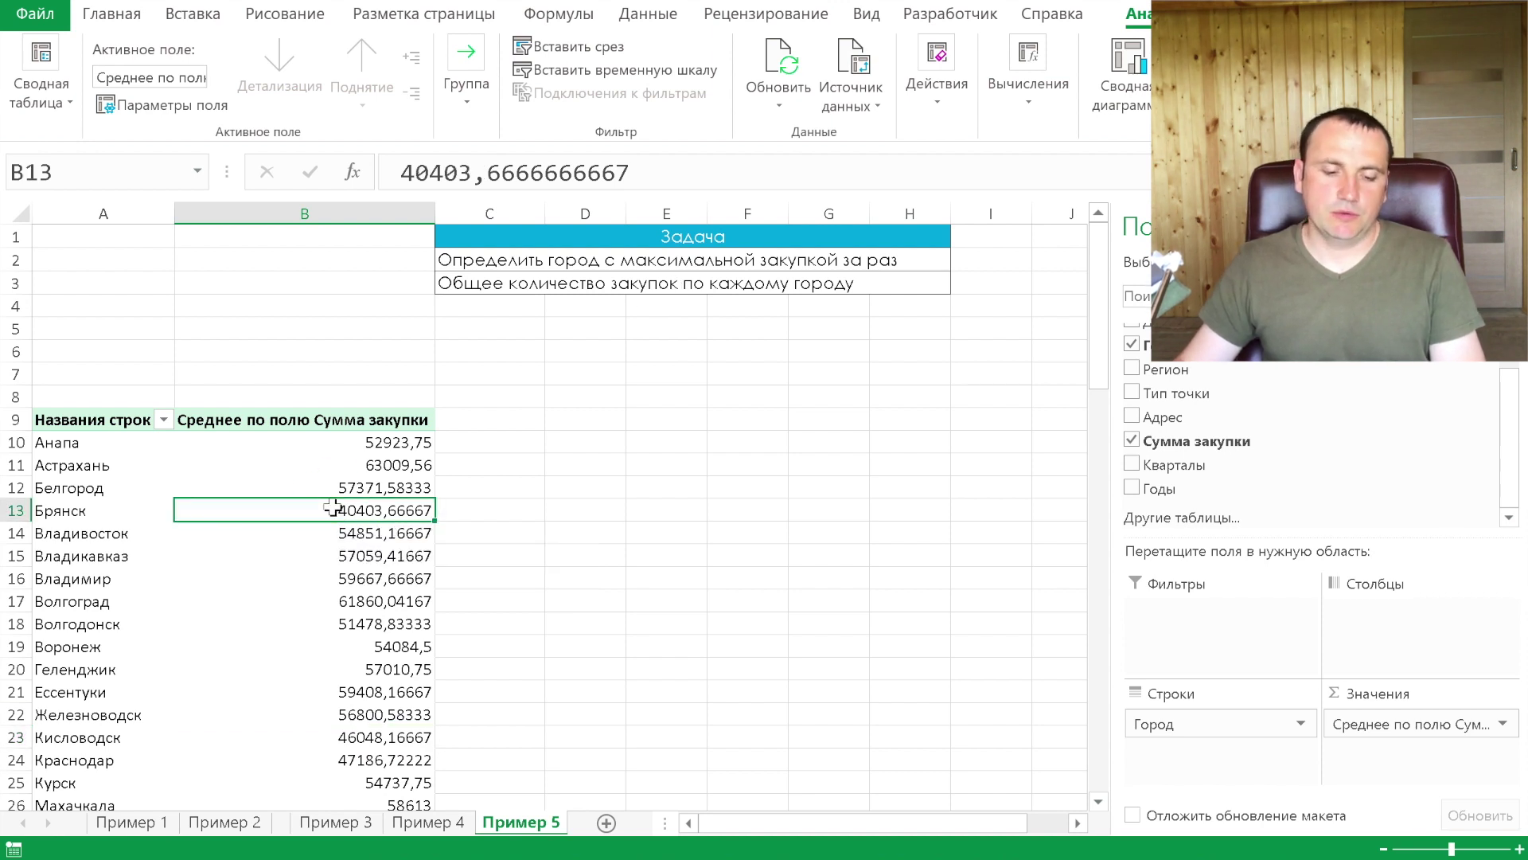
pyautogui.click(363, 443)
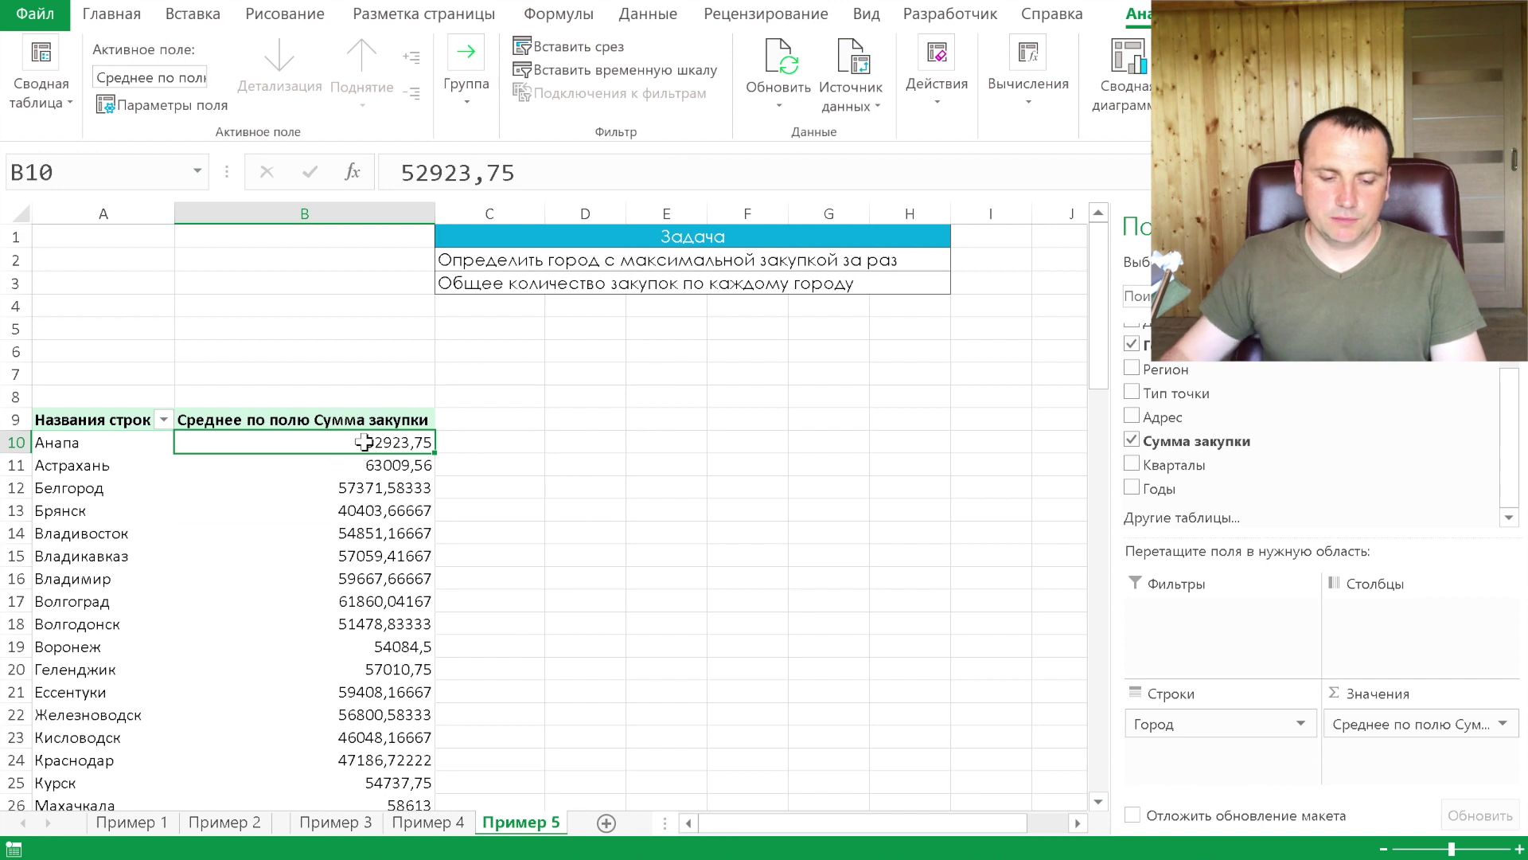
pyautogui.rightClick(373, 443)
pyautogui.moveTo(550, 642)
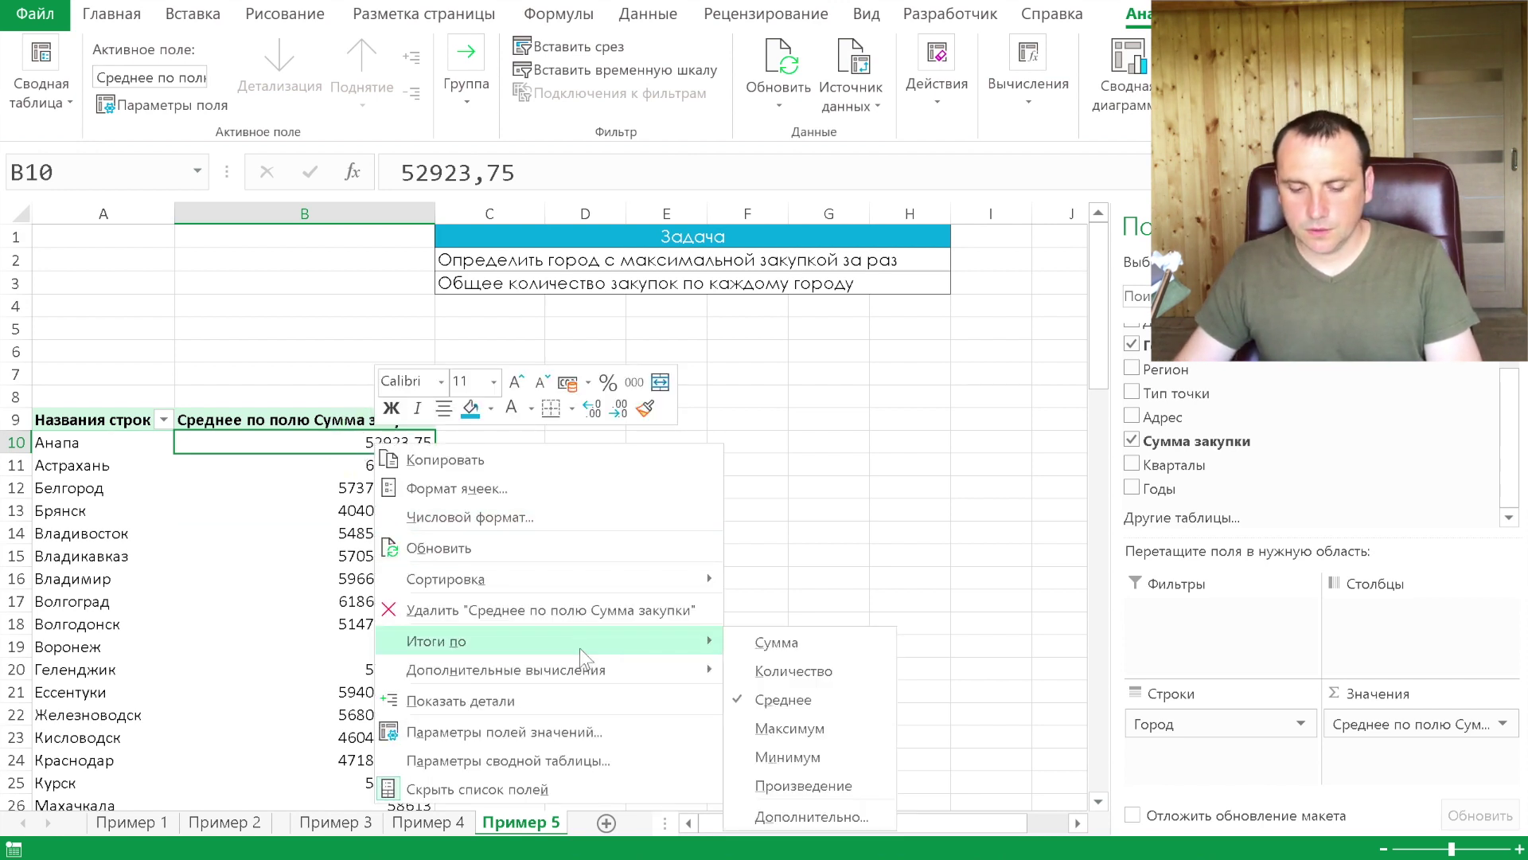
pyautogui.click(800, 671)
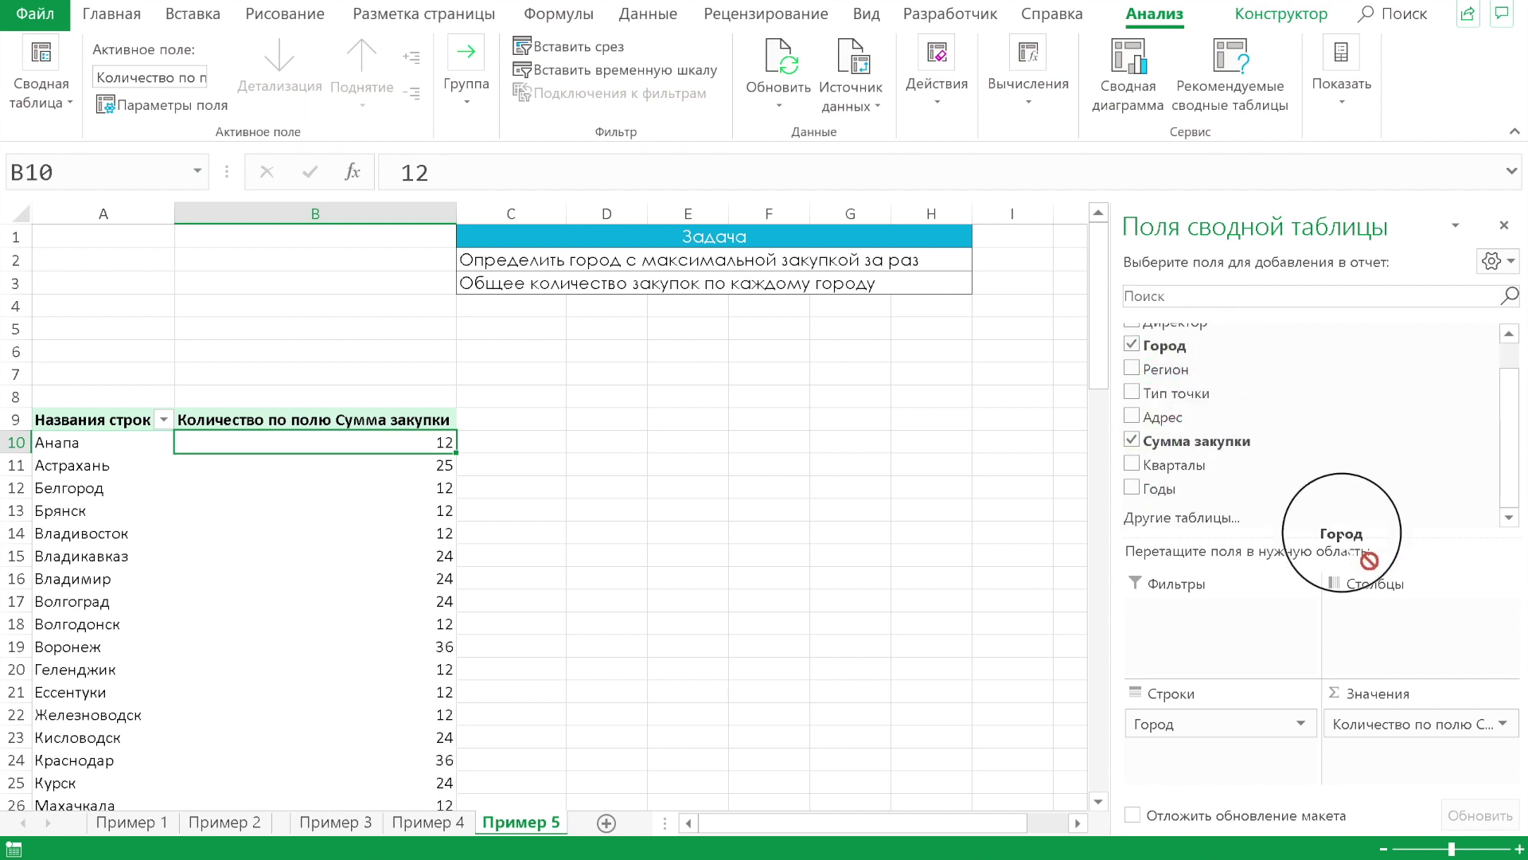
# Add Город to Values as a second column, Количество по полю Город, matching counts like Анапа 12
pyautogui.moveTo(1193, 347); pyautogui.dragTo(1409, 749)
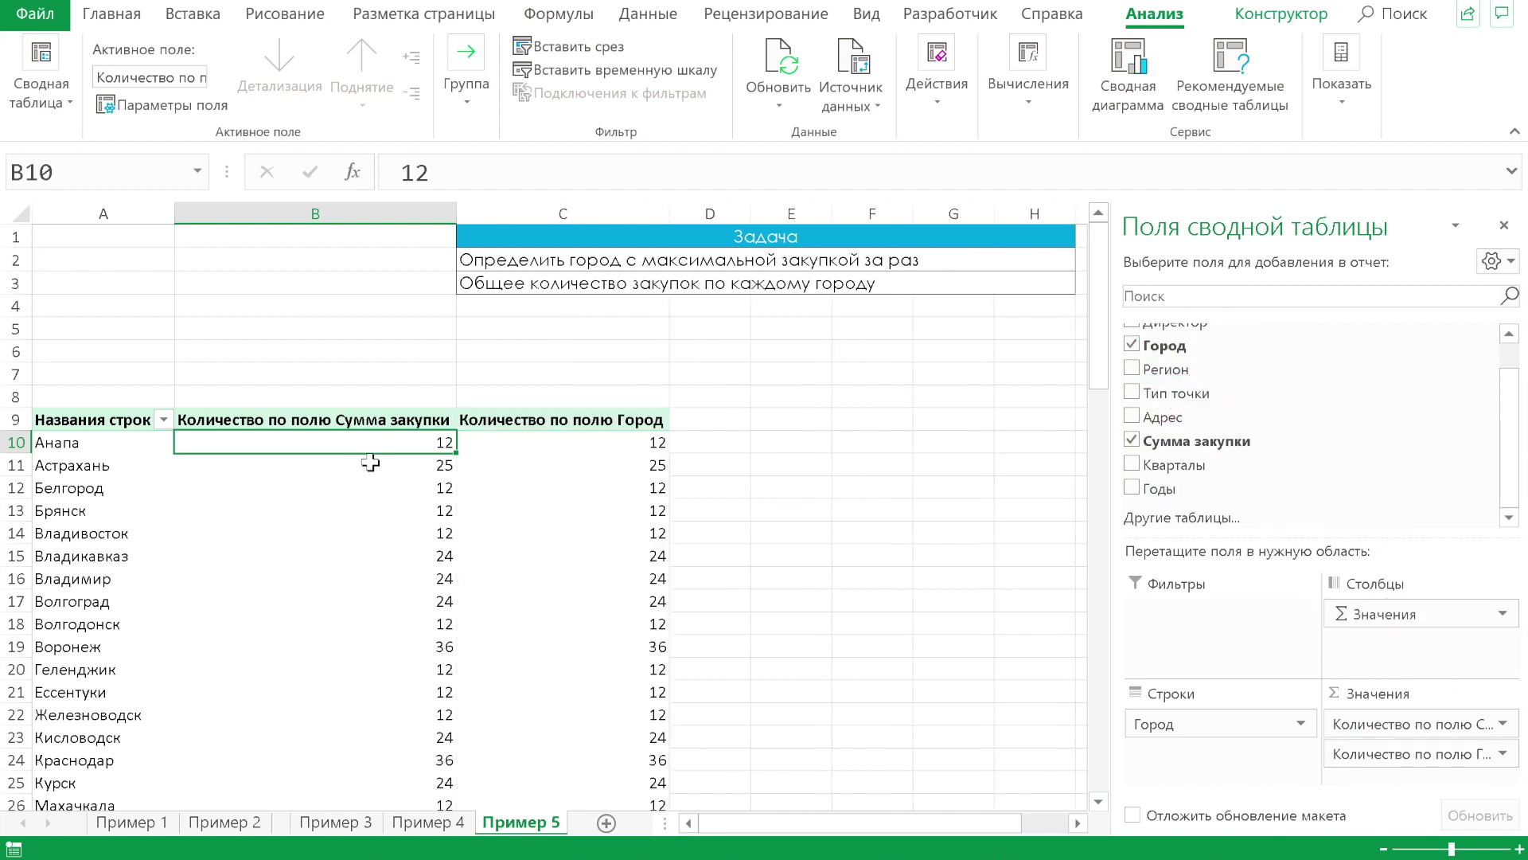
pyautogui.moveTo(379, 444); pyautogui.dragTo(378, 444)
pyautogui.click(402, 488)
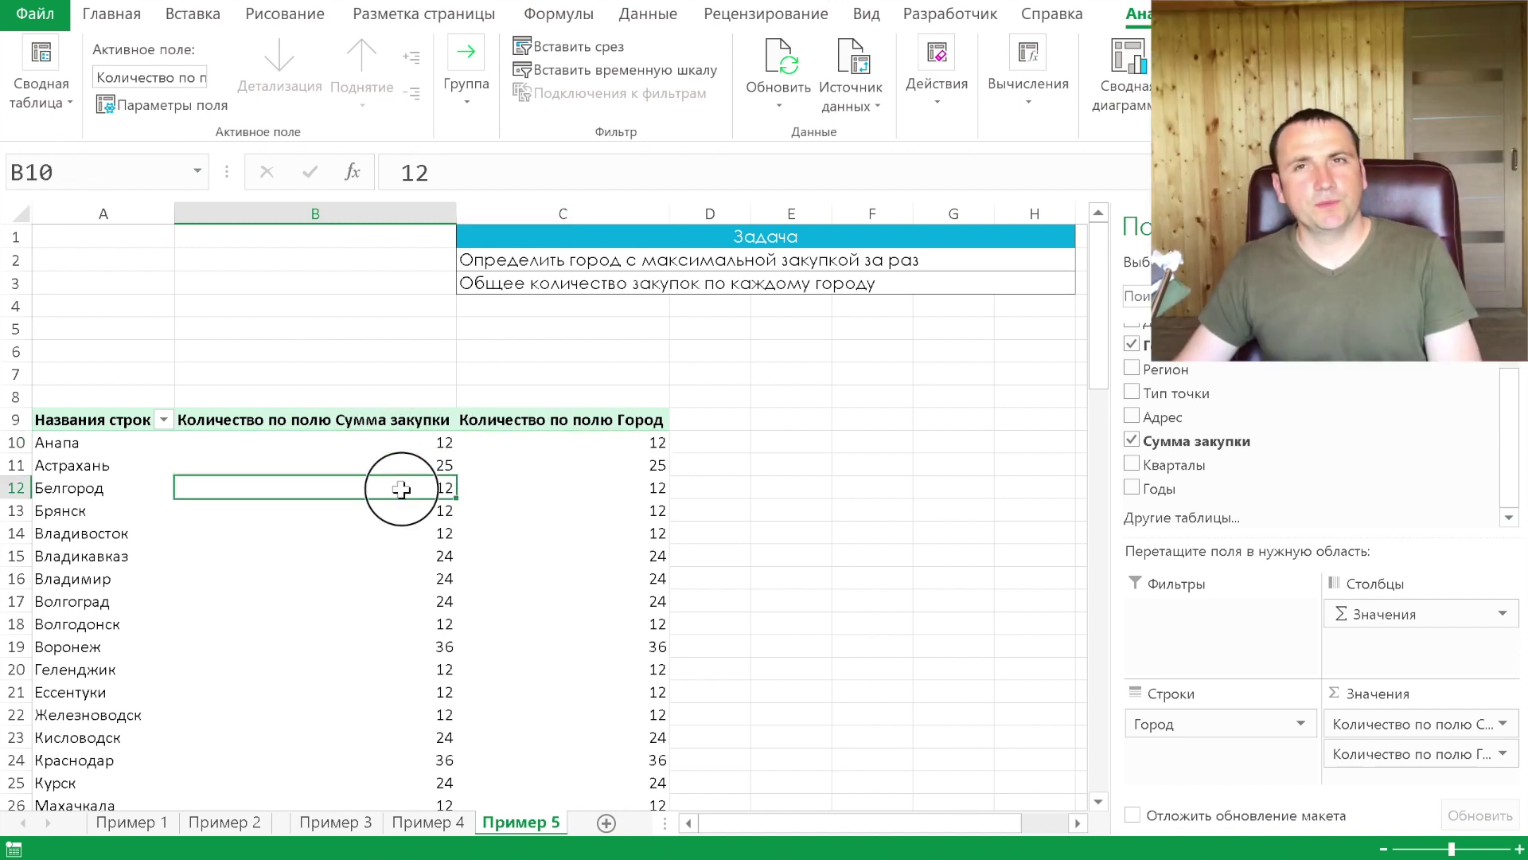